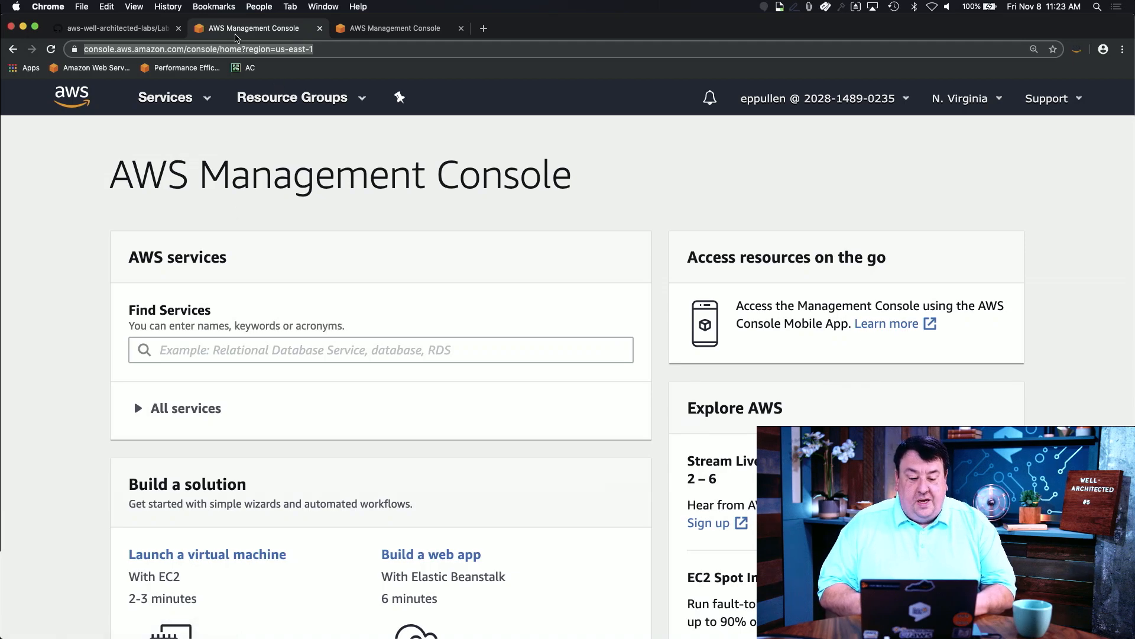
pyautogui.click(157, 29)
pyautogui.scroll(8, 313, 338)
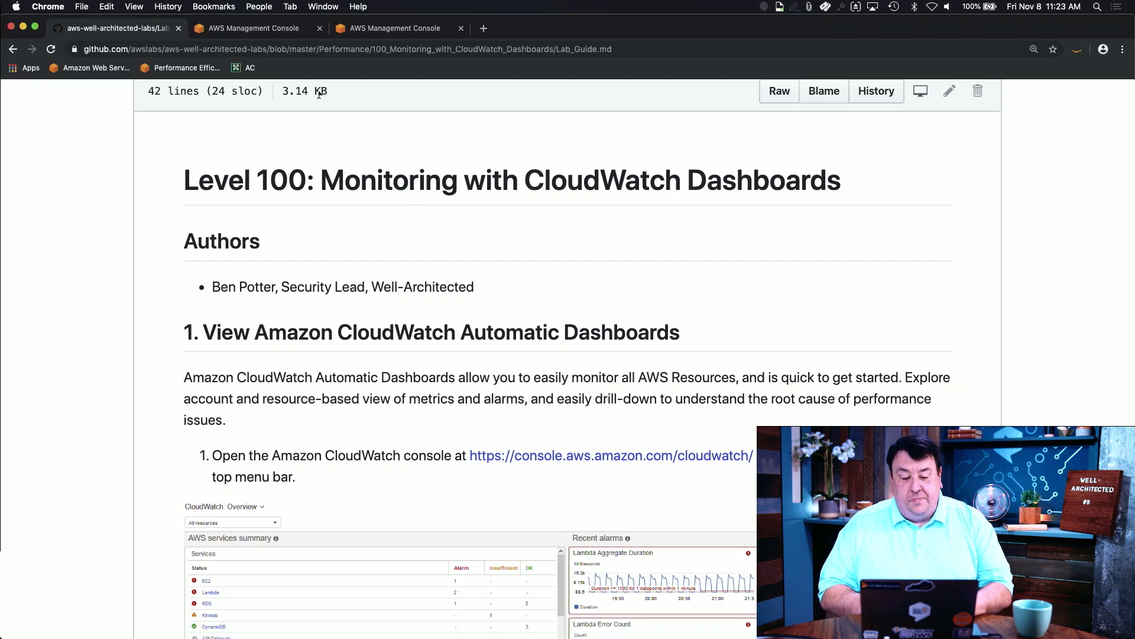
pyautogui.click(275, 29)
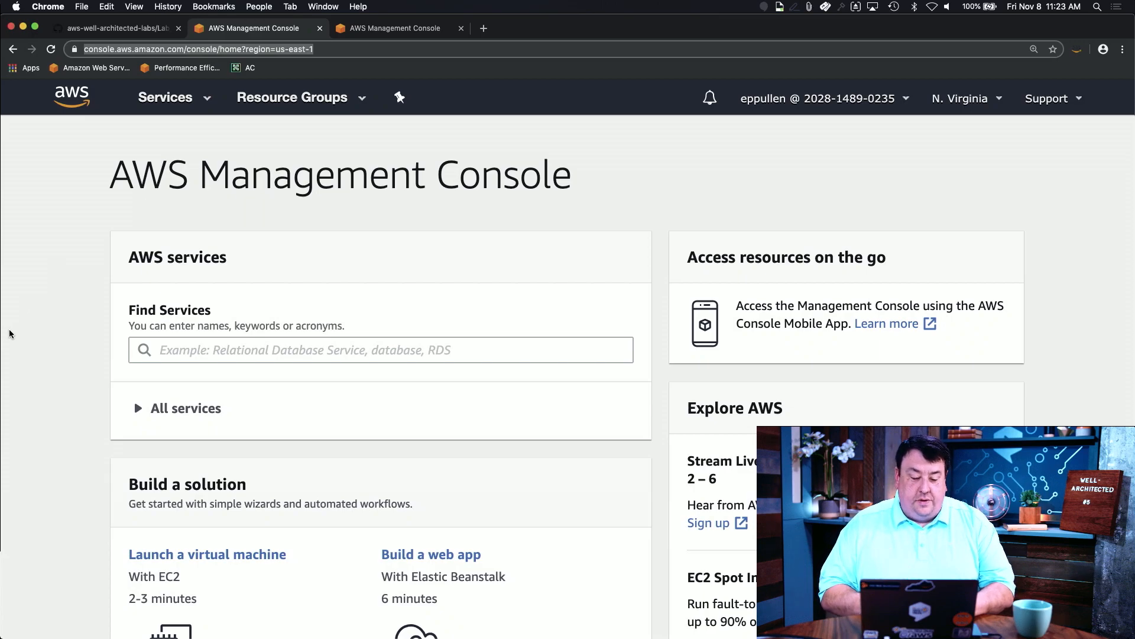
pyautogui.scroll(-2, 30, 280)
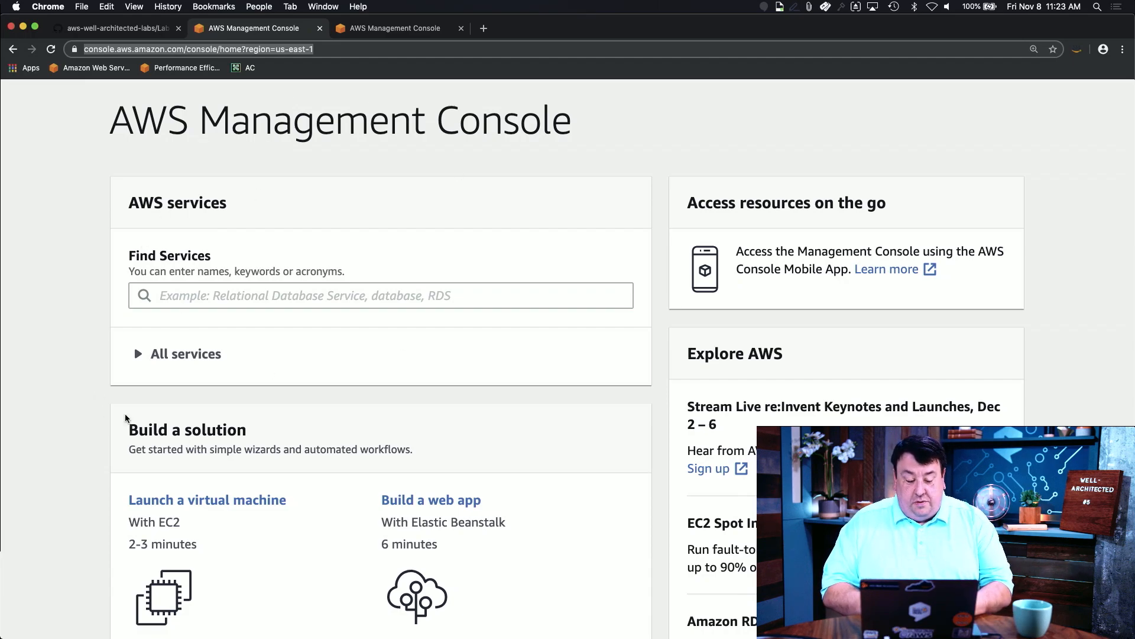
pyautogui.scroll(-1, 98, 366)
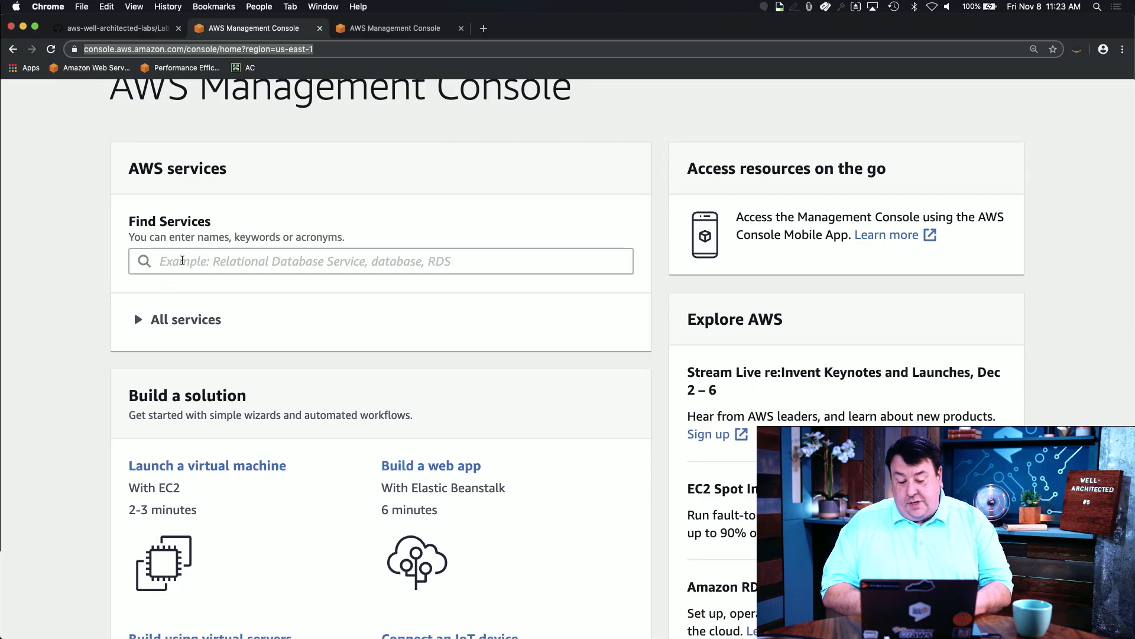
# Step: Find CloudWatch by searching 'Cloudwat' among all services and open its Overview page
pyautogui.click(136, 320)
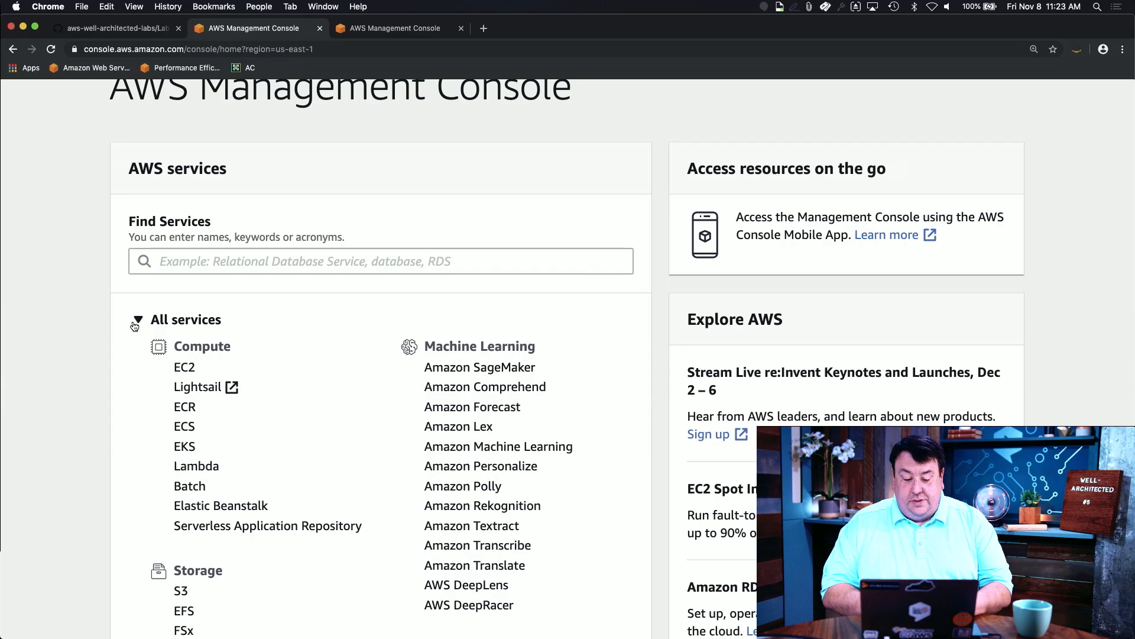
pyautogui.scroll(-5, 193, 475)
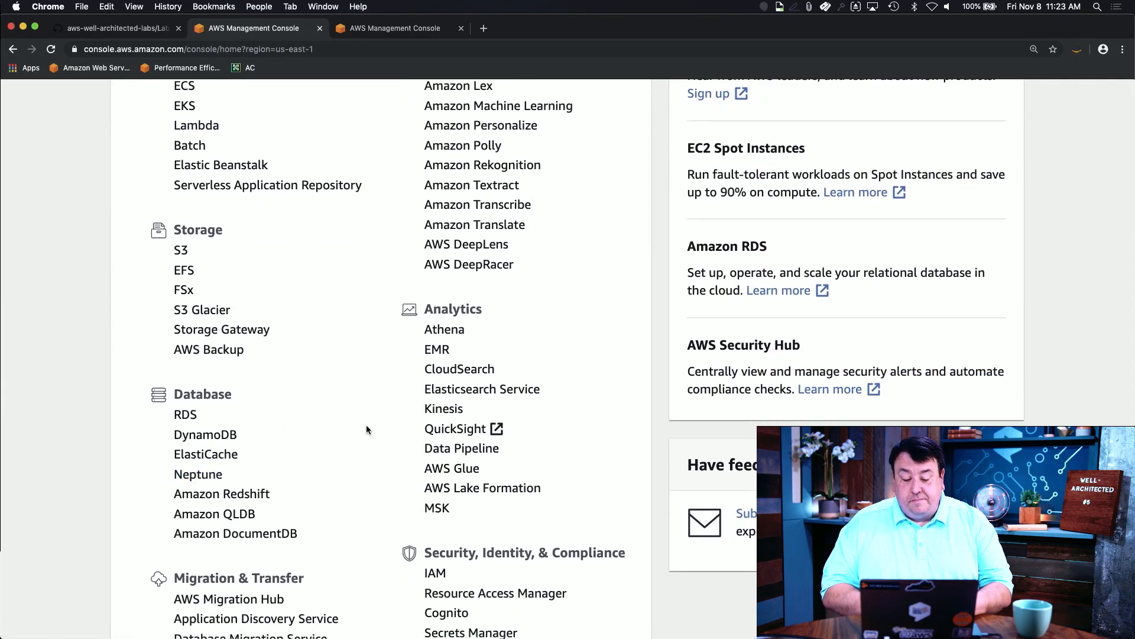
pyautogui.scroll(-5, 367, 426)
pyautogui.scroll(-5, 366, 429)
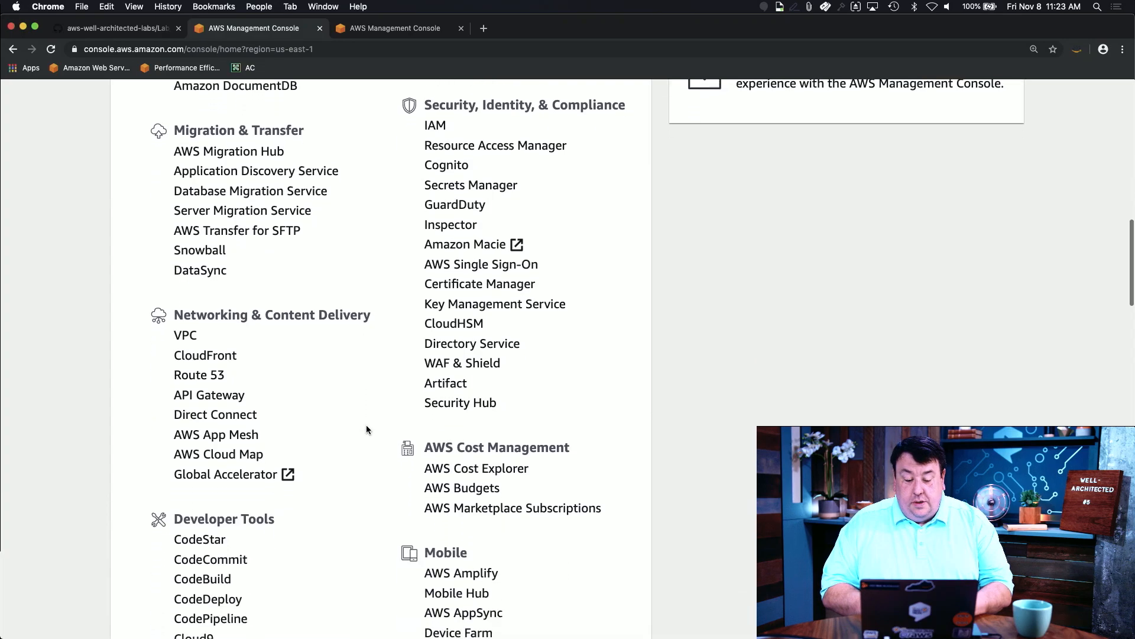
pyautogui.scroll(-7, 366, 430)
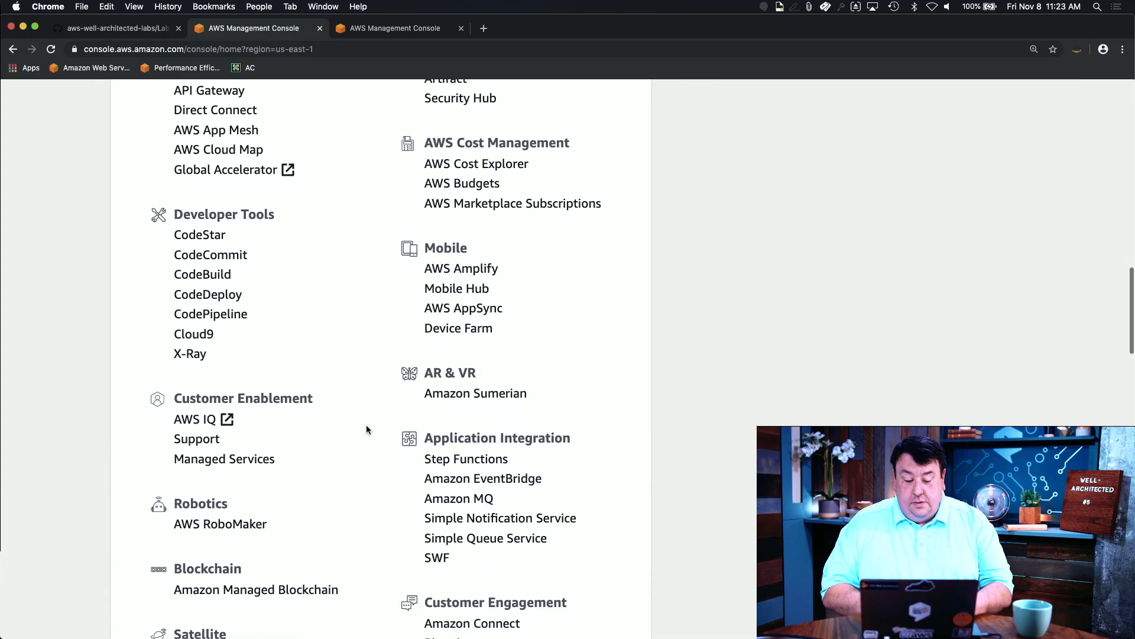
pyautogui.scroll(-2, 366, 429)
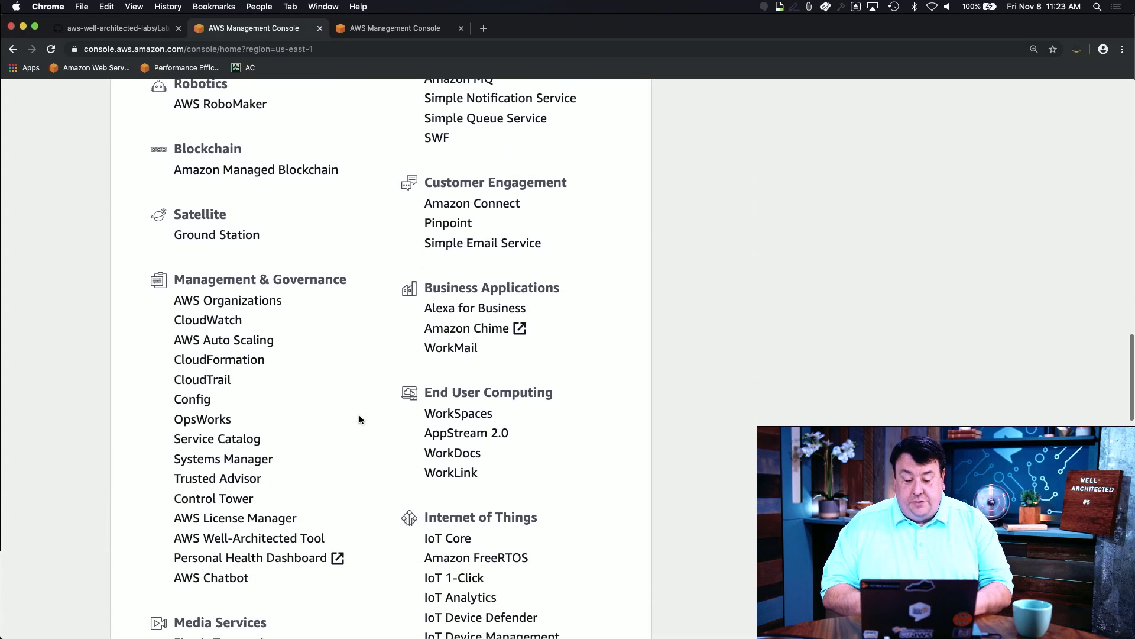
pyautogui.scroll(-1, 263, 417)
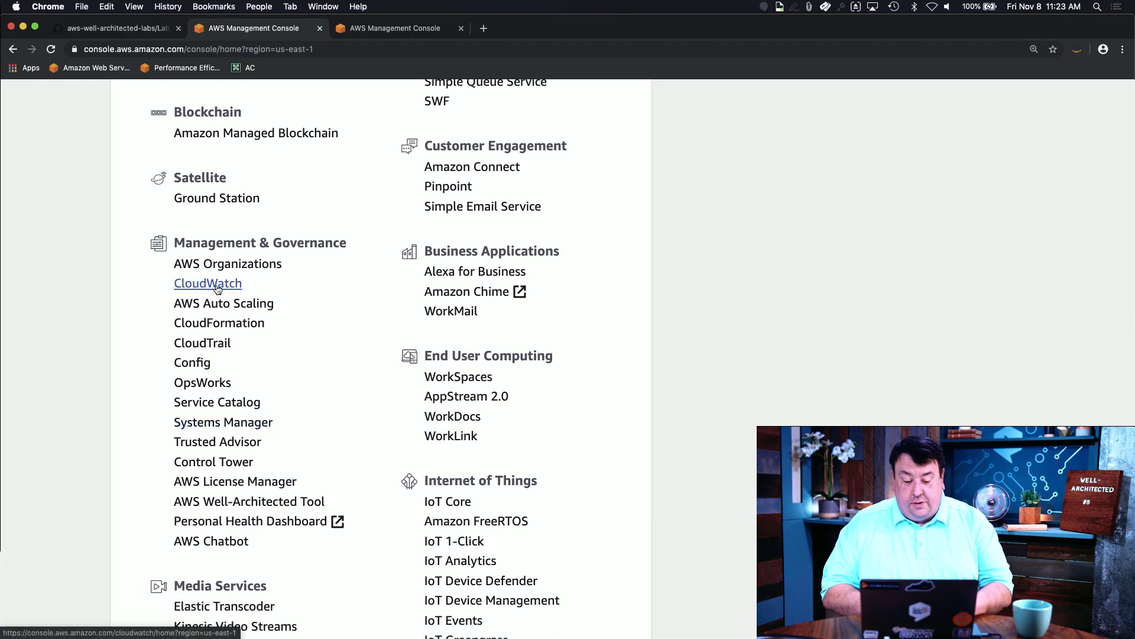
pyautogui.scroll(12, 222, 288)
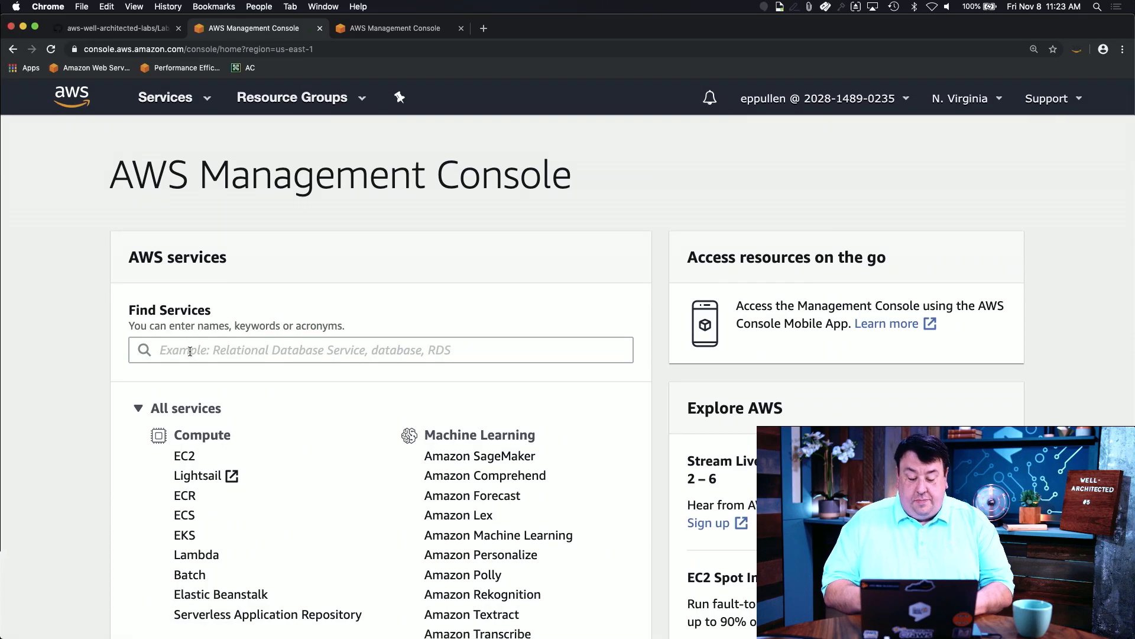
pyautogui.click(190, 352)
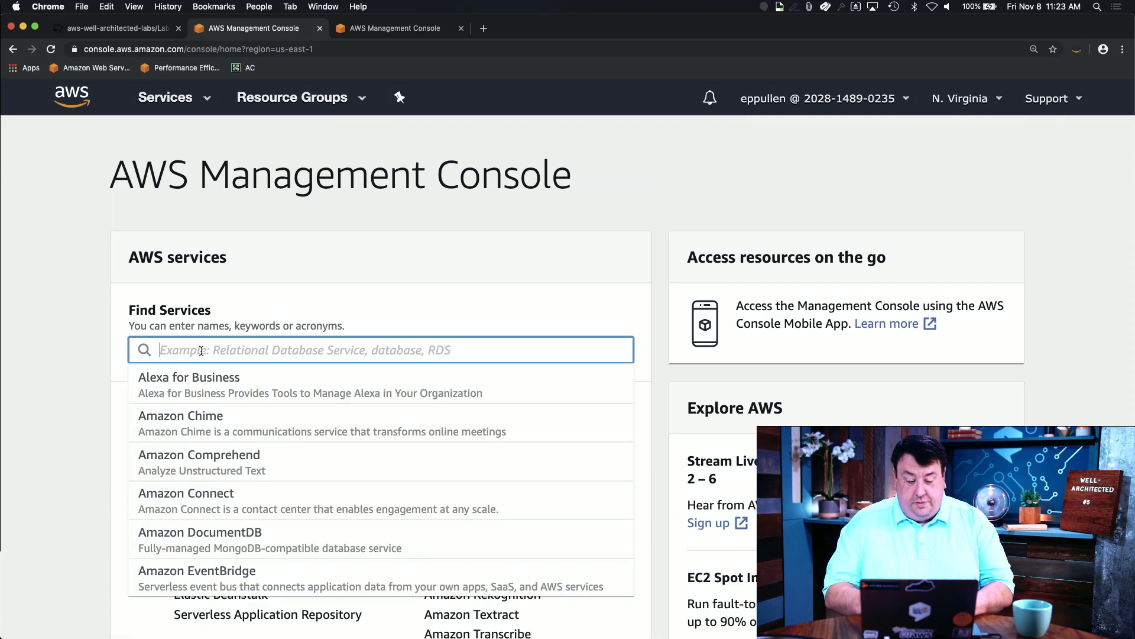
pyautogui.write('Cloudwat')
pyautogui.click(219, 378)
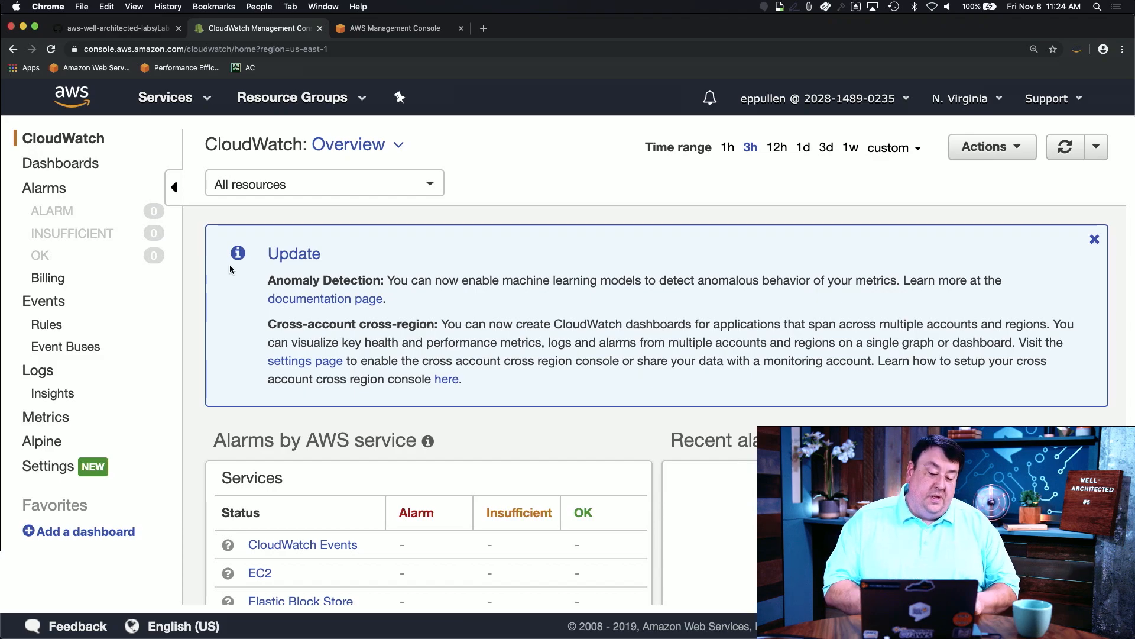
# Step: From the Dashboards page, create a new dashboard named CWTestDashboard
pyautogui.click(95, 162)
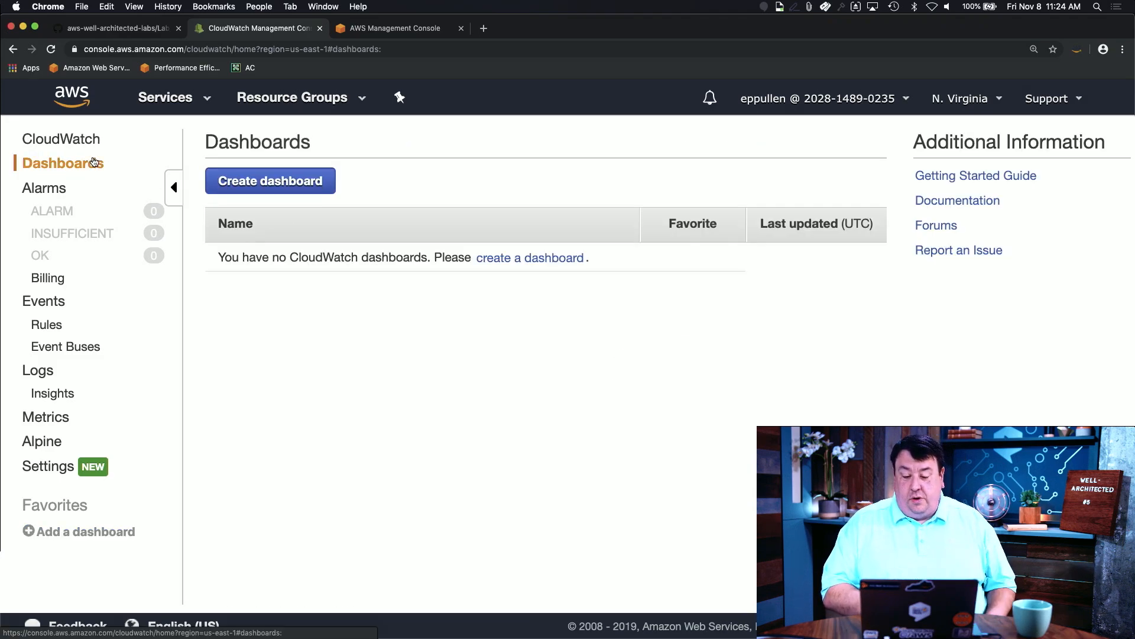
pyautogui.click(297, 184)
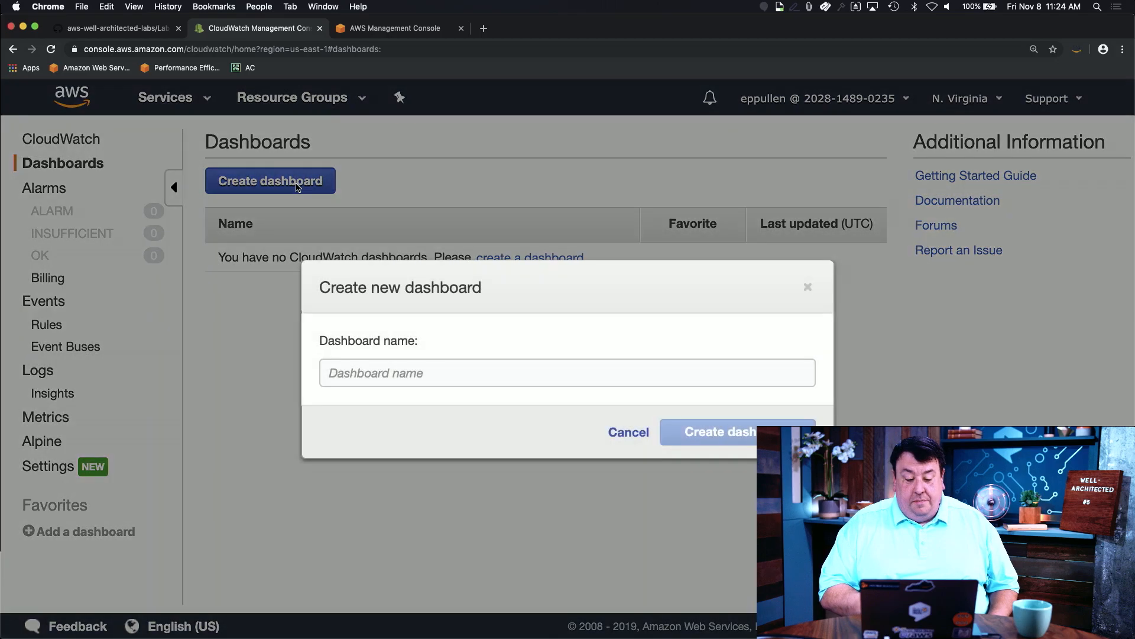
pyautogui.click(467, 375)
pyautogui.write('CW')
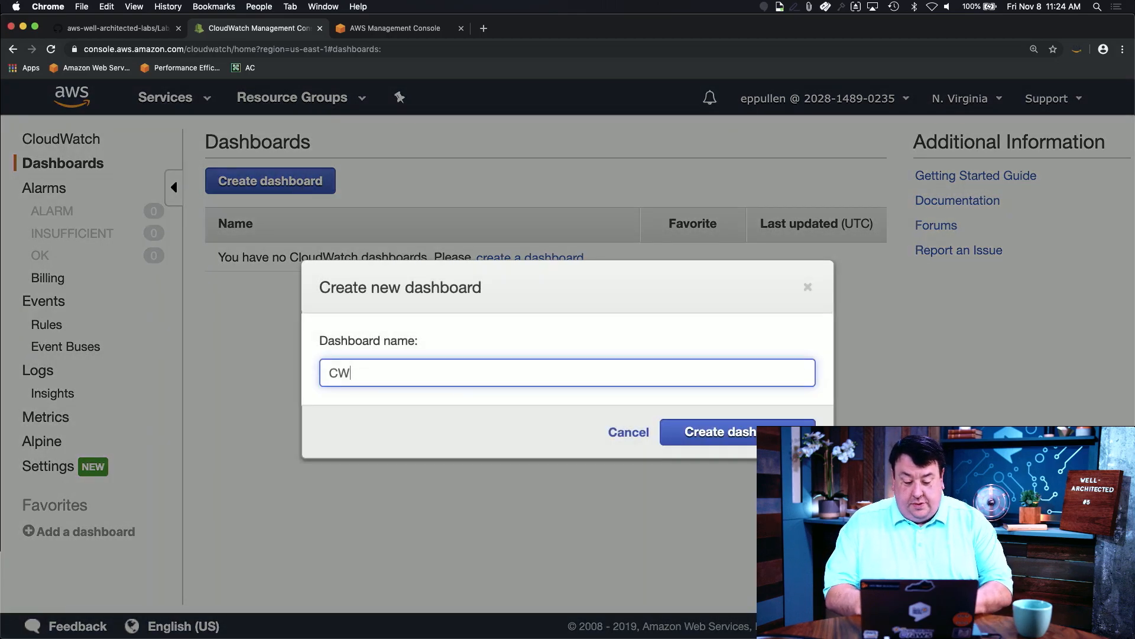
pyautogui.write(' Test D')
pyautogui.press('BackSpace')
pyautogui.press('BackSpace')
pyautogui.press('BackSpace')
pyautogui.press('BackSpace')
pyautogui.press('BackSpace')
pyautogui.press('BackSpace')
pyautogui.press('BackSpace')
pyautogui.write('TestDashboard')
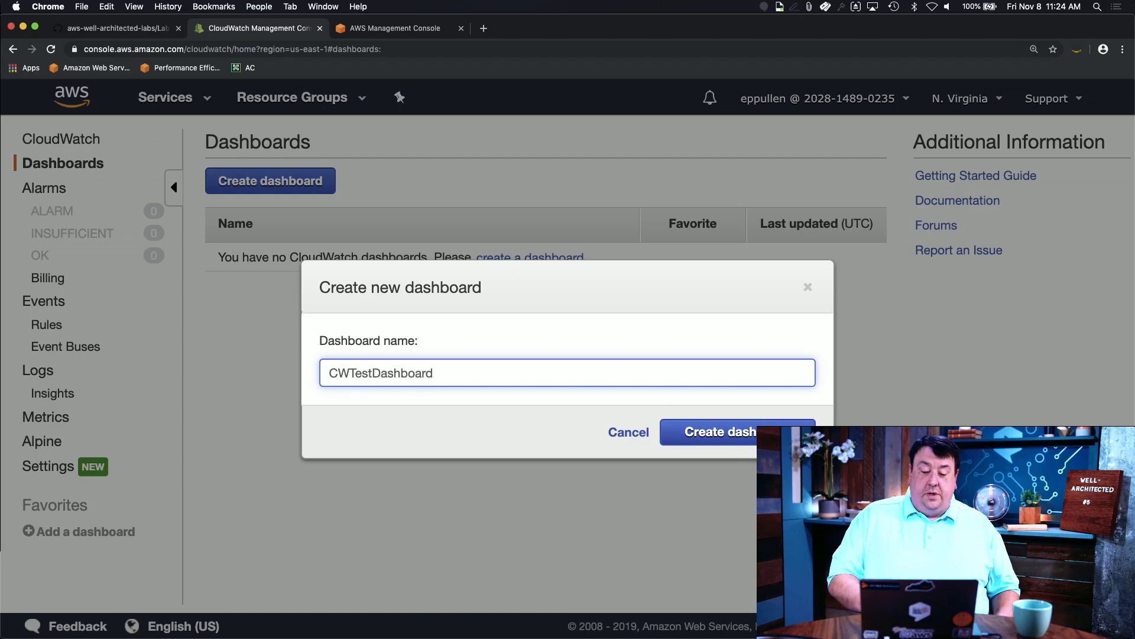
pyautogui.click(742, 438)
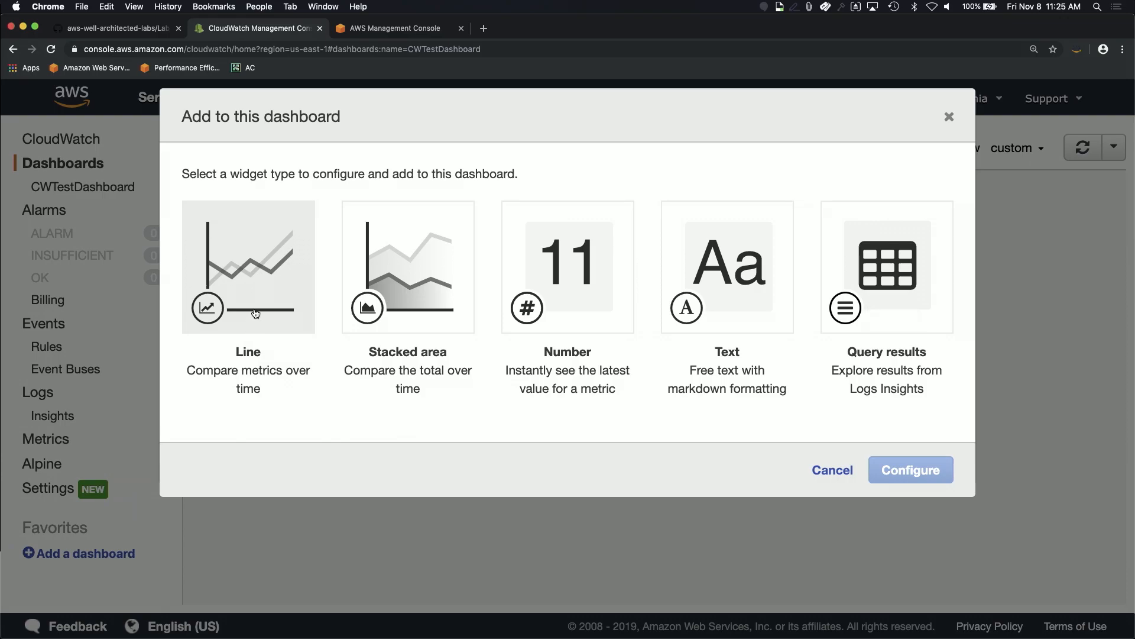
# Step: Choose a Line widget and bring up its metric browser, browsing down to the AWS namespaces
pyautogui.click(256, 313)
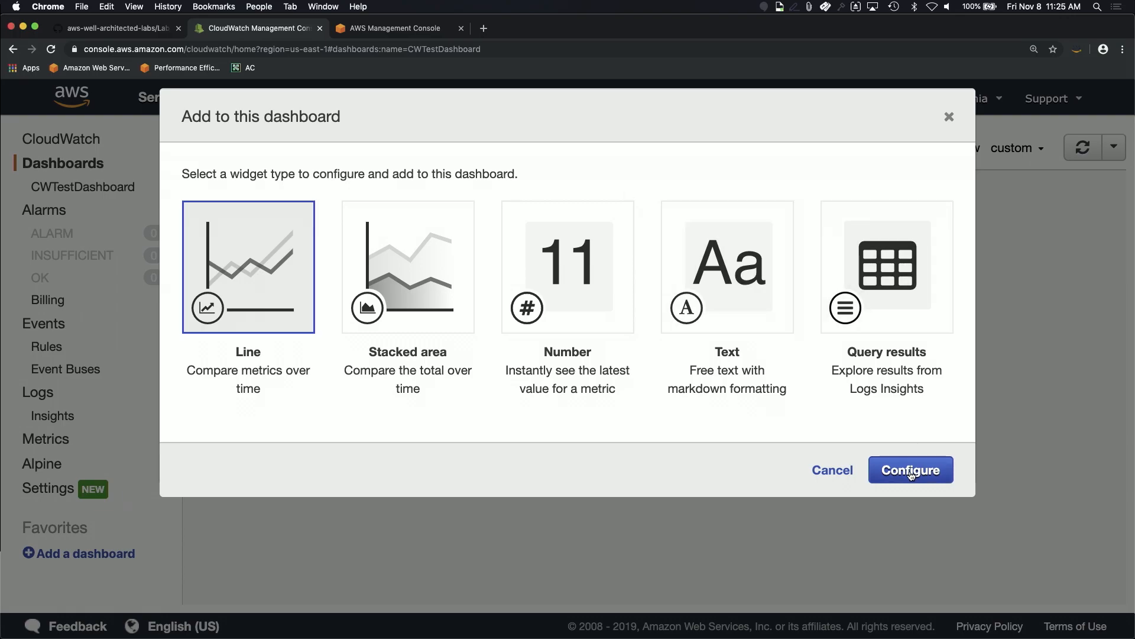
pyautogui.click(912, 474)
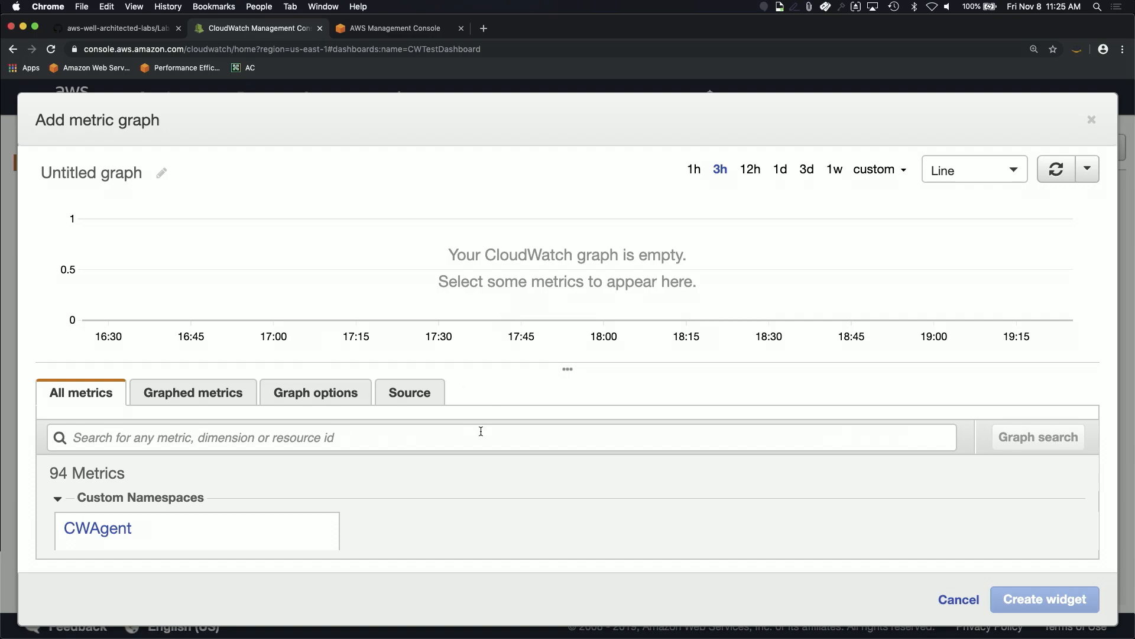
pyautogui.scroll(-2, 359, 526)
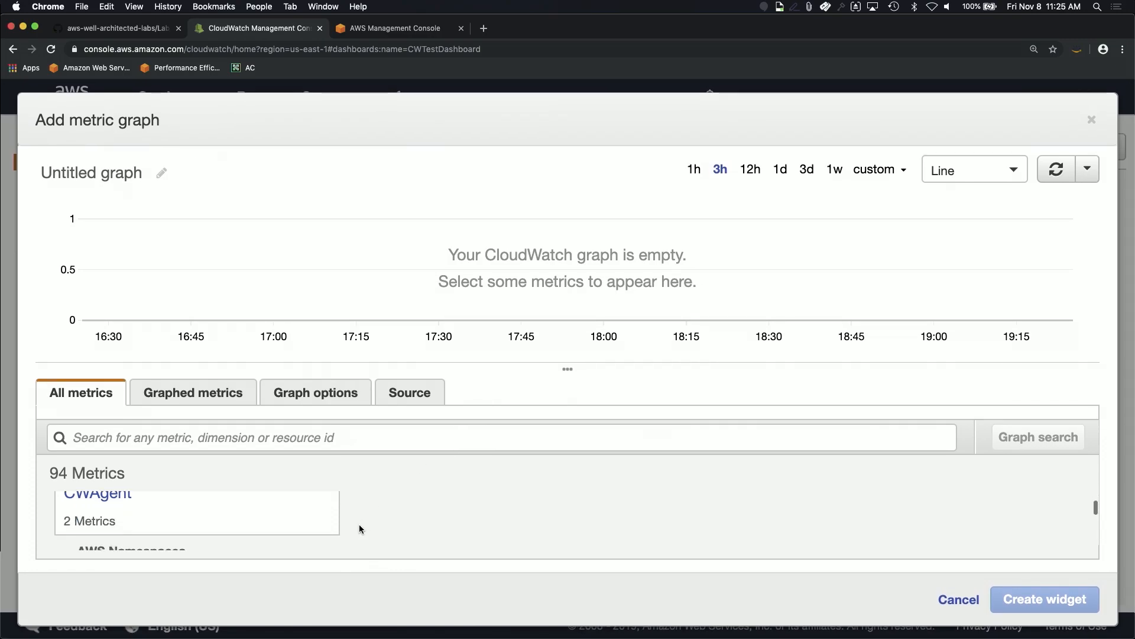
pyautogui.scroll(-3, 359, 529)
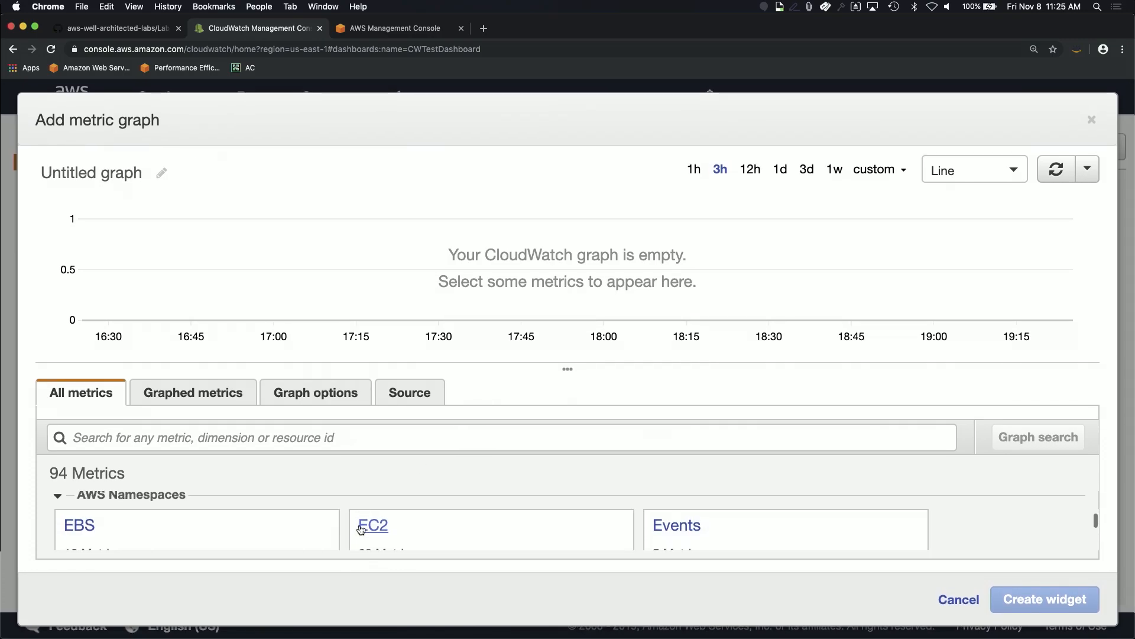
pyautogui.scroll(5, 360, 526)
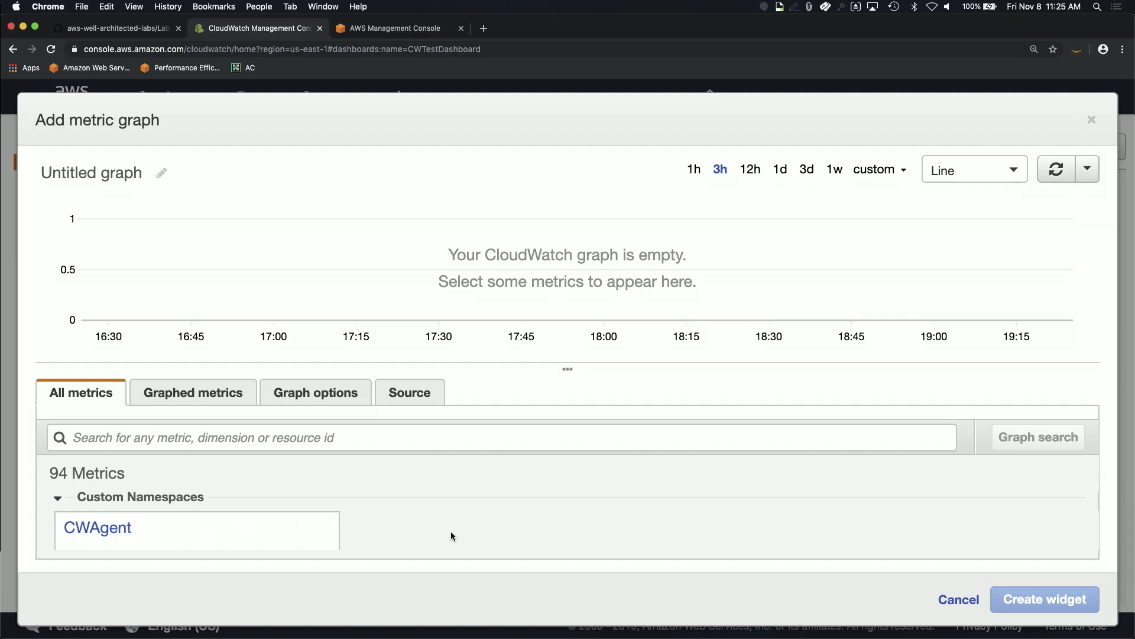
pyautogui.scroll(-2, 239, 510)
pyautogui.scroll(-3, 406, 541)
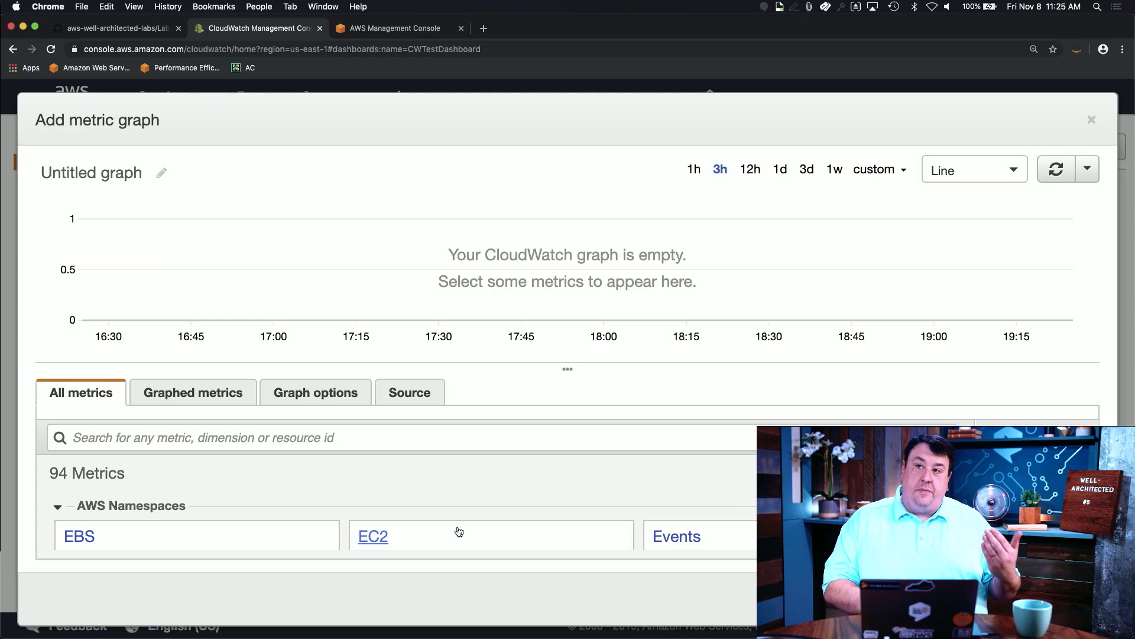
pyautogui.scroll(-1, 459, 531)
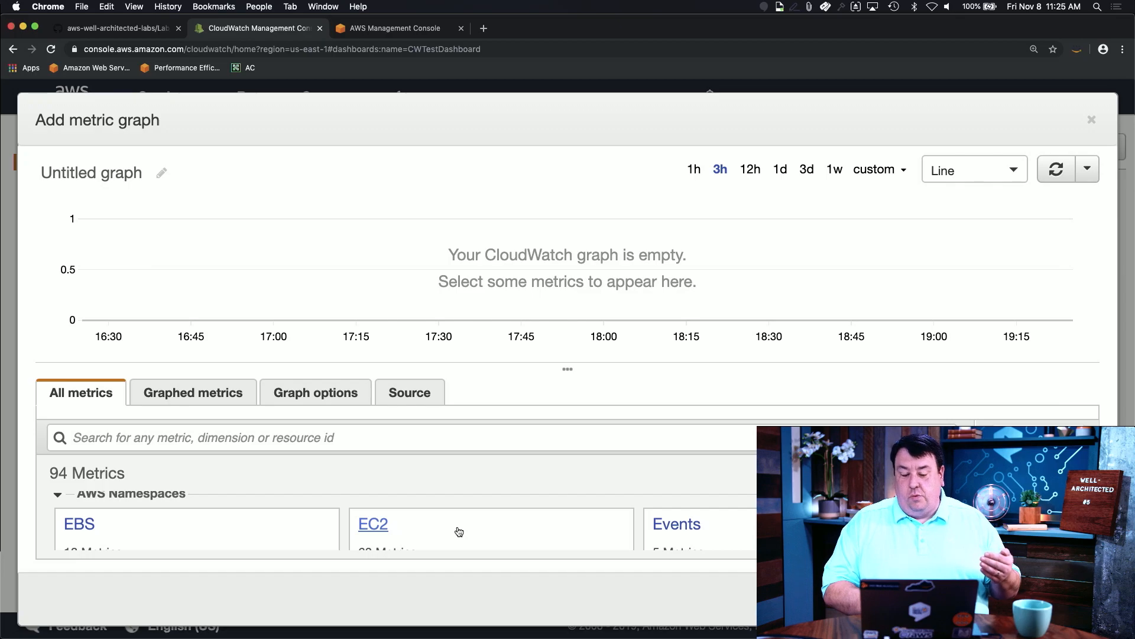
pyautogui.scroll(-1, 459, 531)
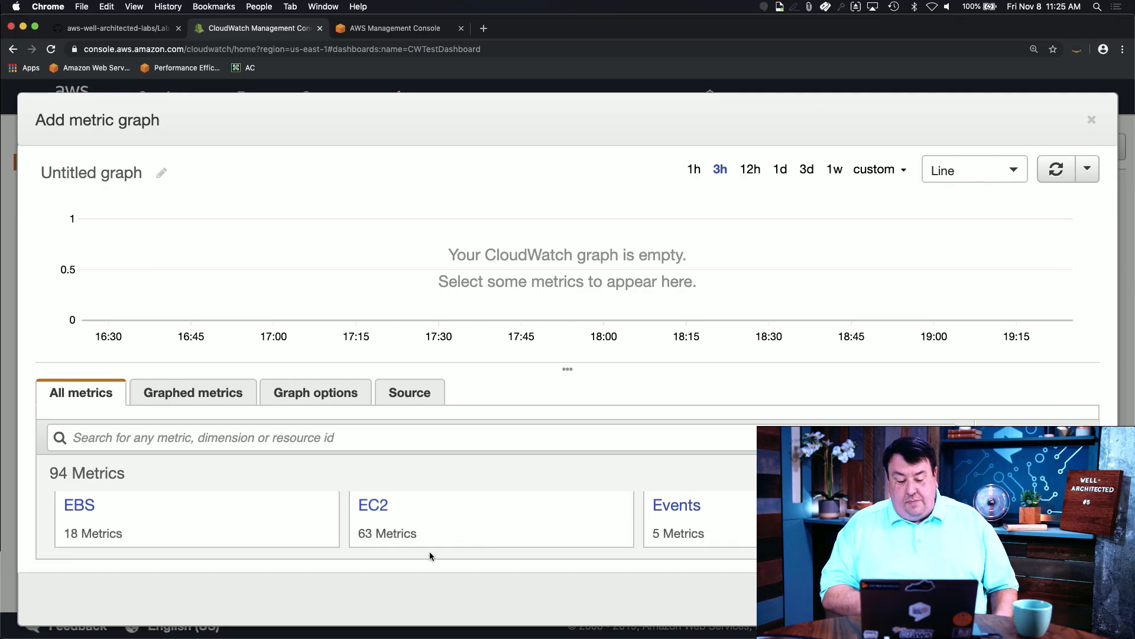
pyautogui.scroll(-3, 446, 540)
pyautogui.scroll(2, 446, 542)
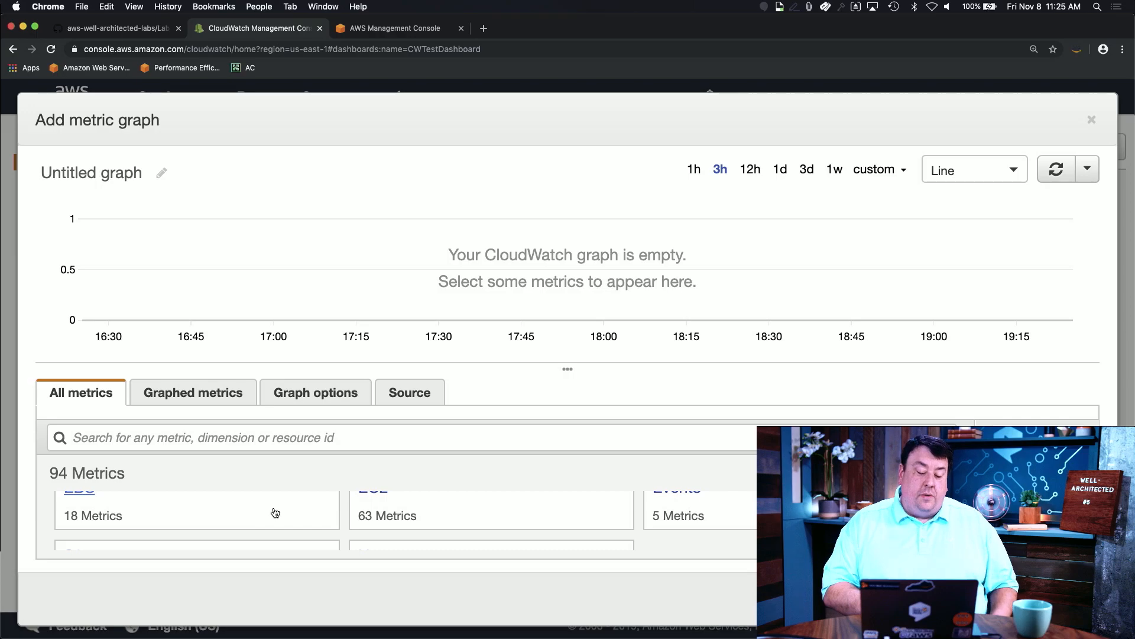
pyautogui.scroll(-4, 424, 529)
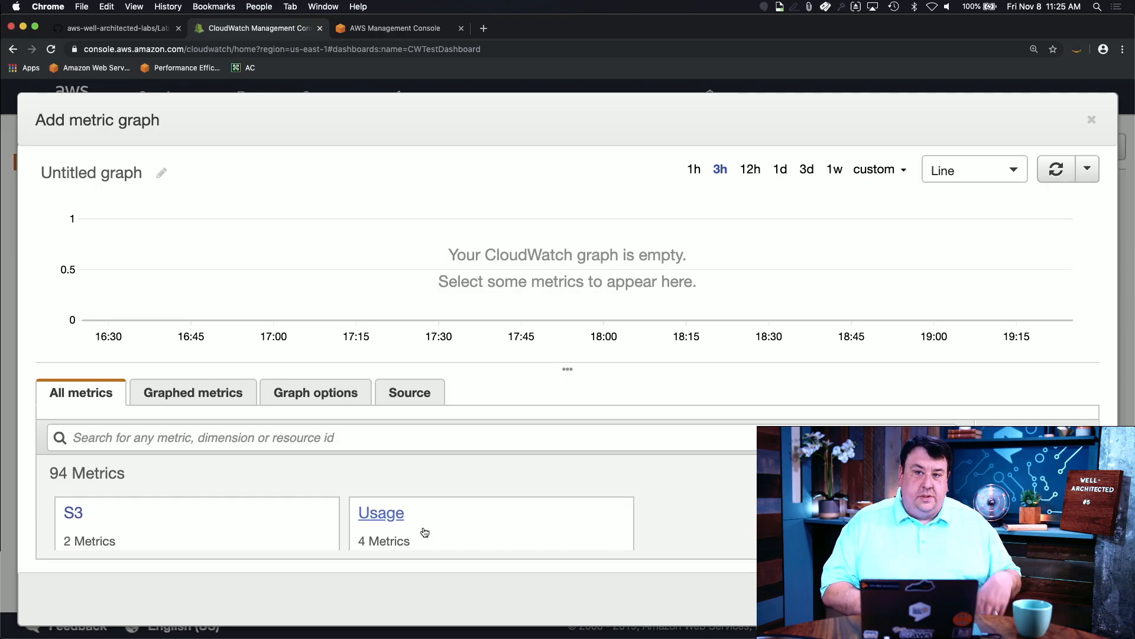
pyautogui.scroll(4, 424, 531)
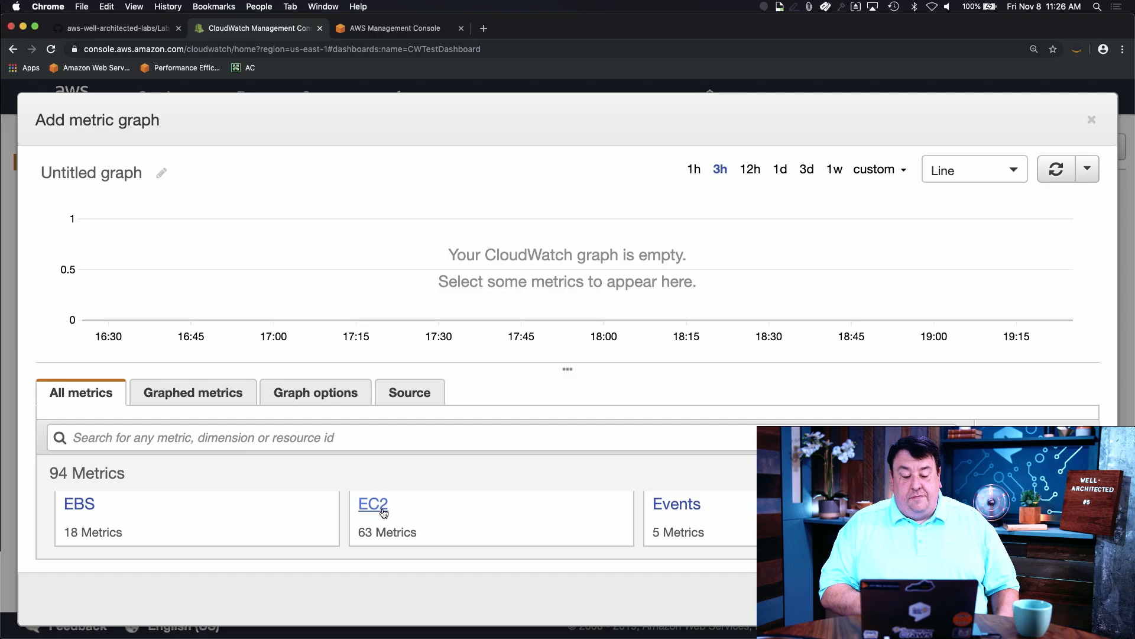
# Step: Open the EC2 namespace in the metric browser
pyautogui.click(384, 511)
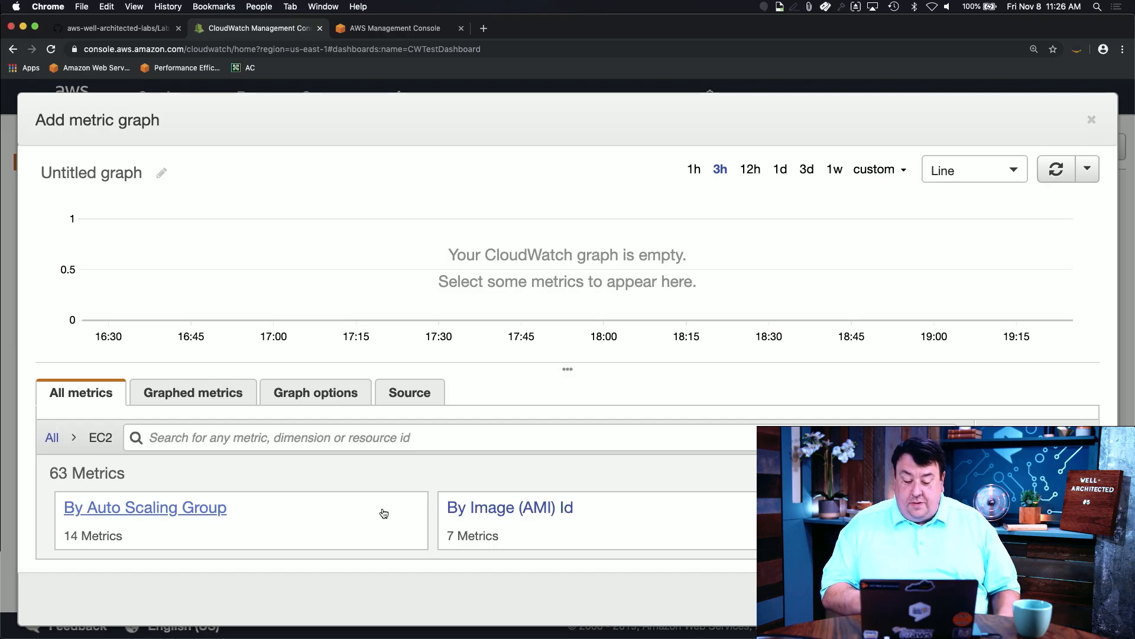
pyautogui.scroll(-2, 320, 516)
pyautogui.scroll(1, 367, 539)
pyautogui.scroll(2, 368, 542)
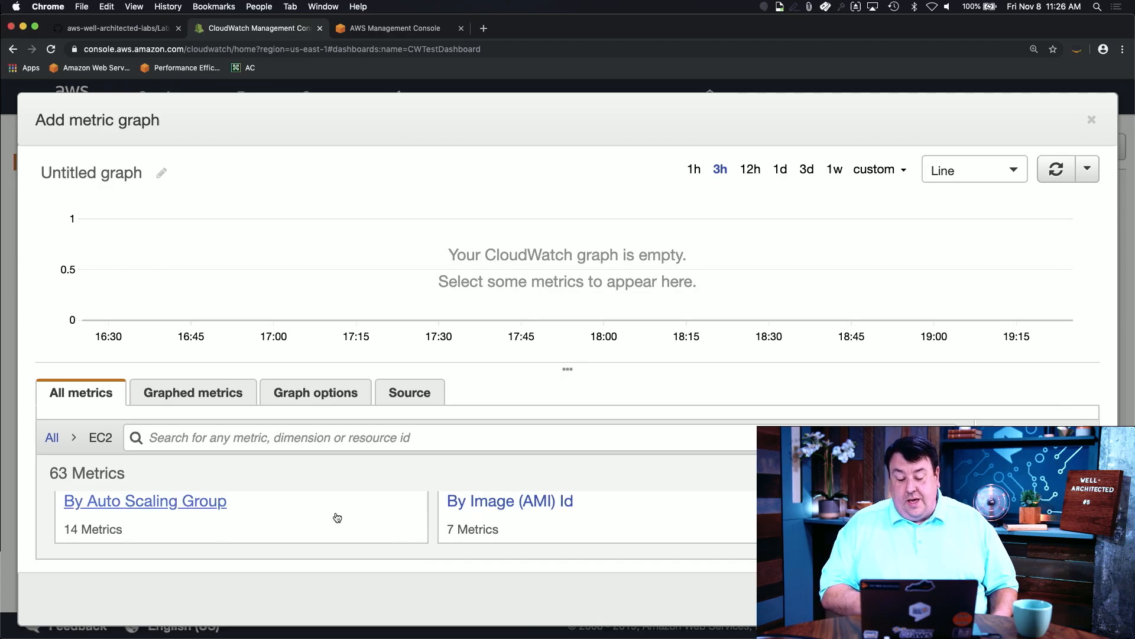
pyautogui.scroll(-2, 388, 525)
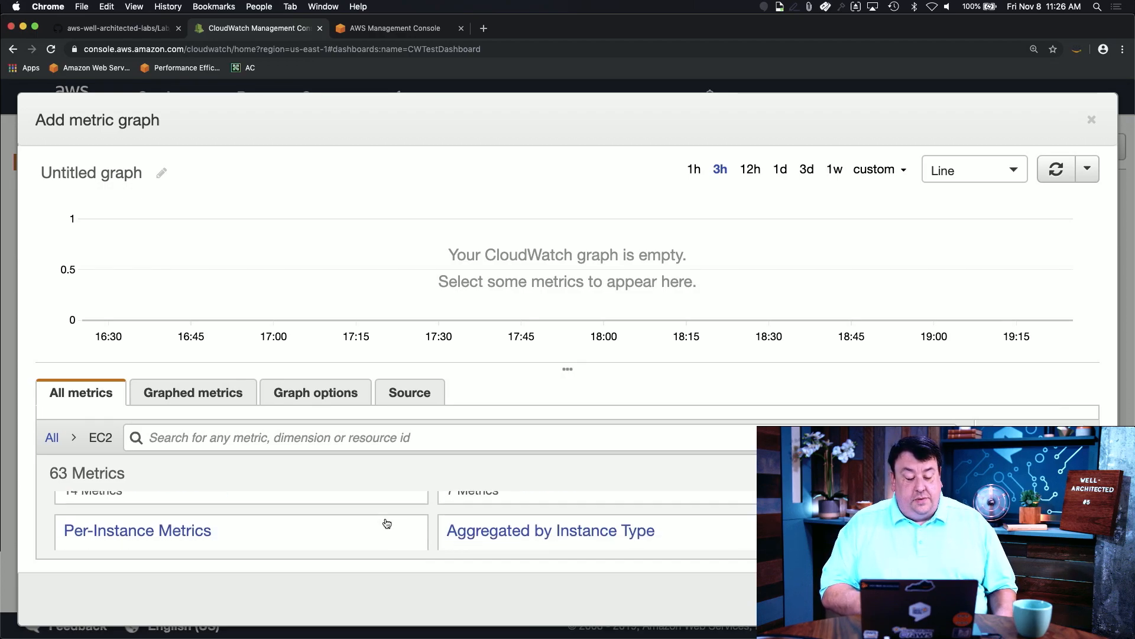
pyautogui.scroll(-1, 387, 525)
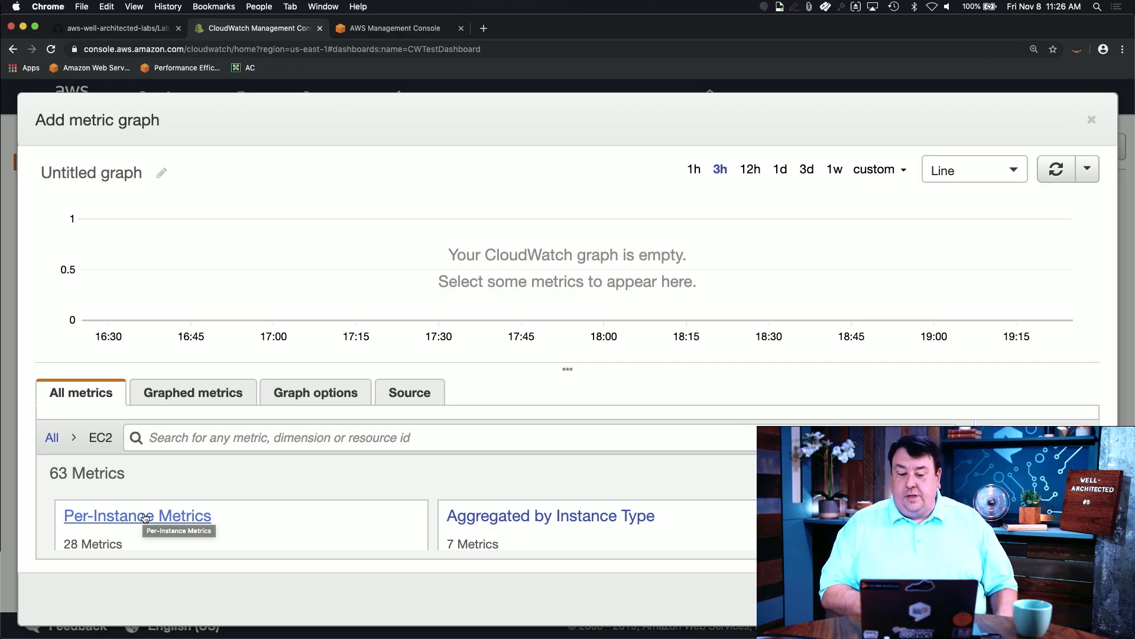
# Step: Open EC2 Per-Instance Metrics and filter the list with 'cpu'
pyautogui.click(145, 518)
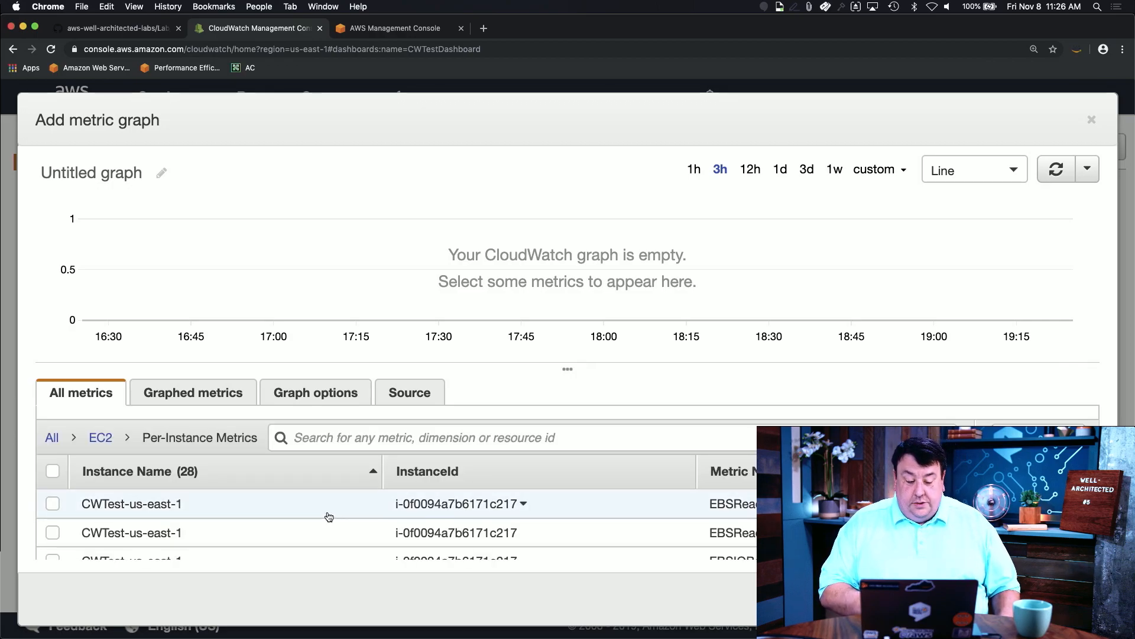
pyautogui.scroll(-1, 356, 513)
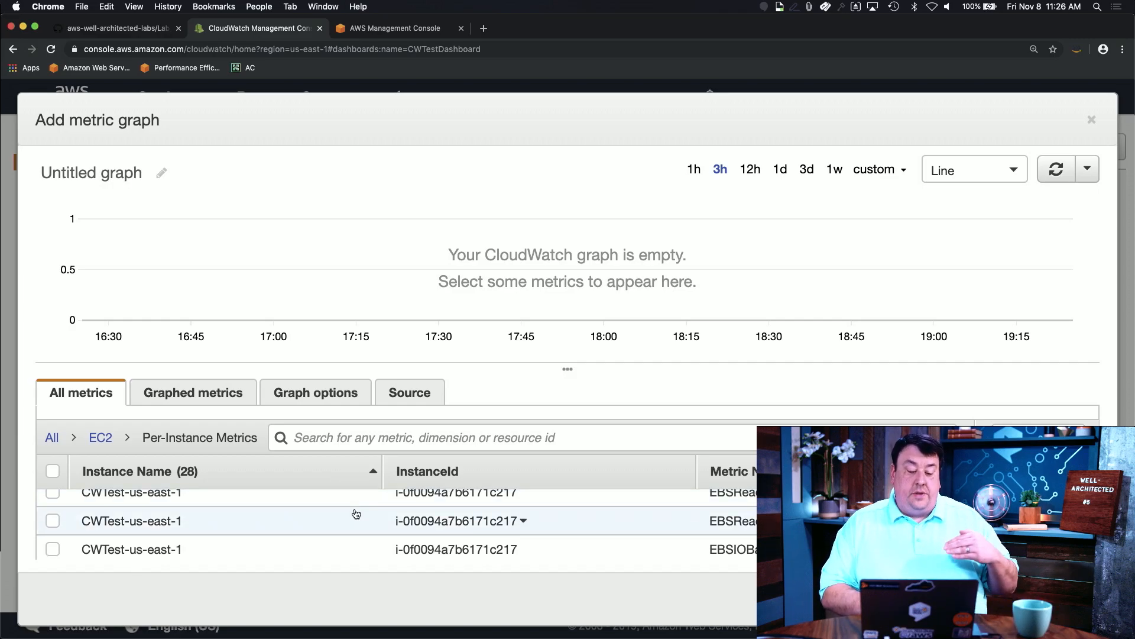
pyautogui.scroll(-1, 354, 509)
pyautogui.scroll(2, 353, 509)
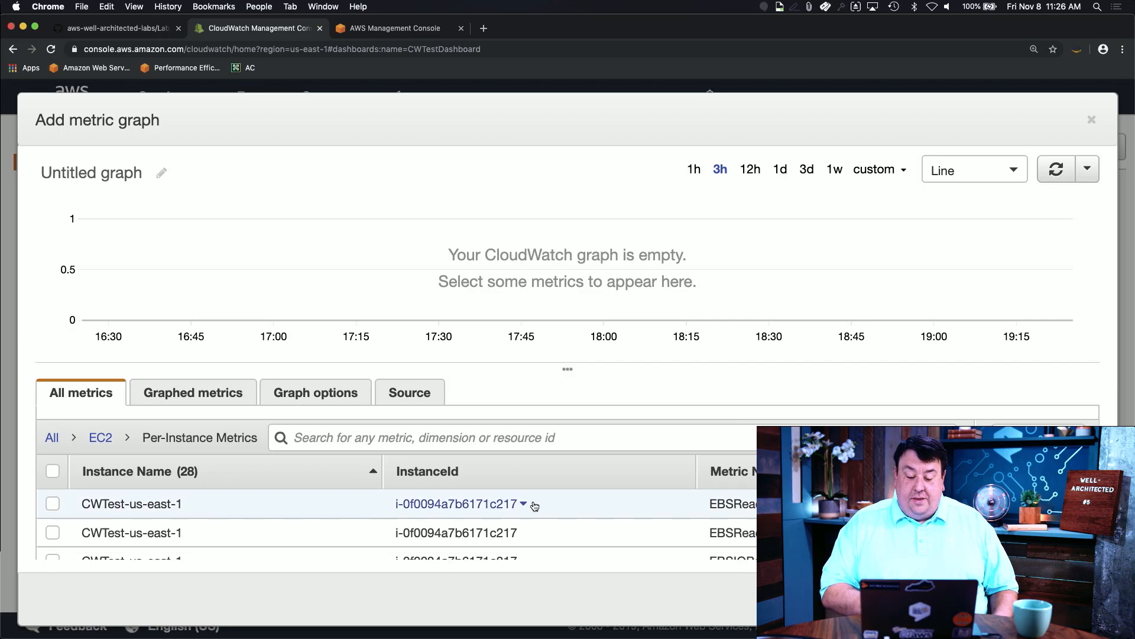
pyautogui.scroll(-3, 634, 530)
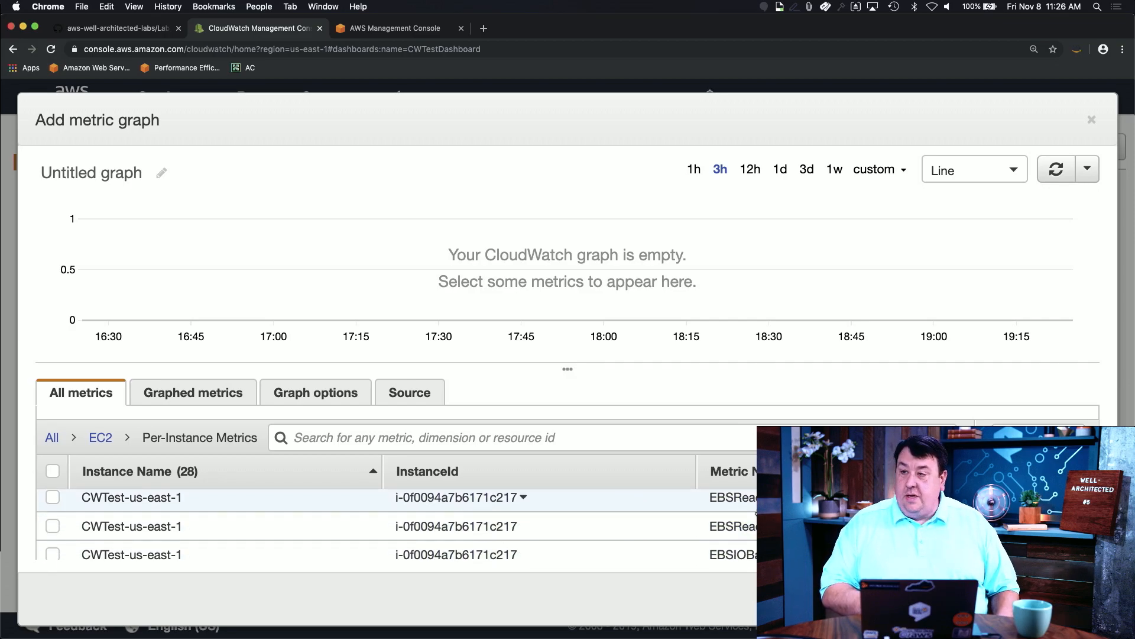
pyautogui.scroll(-8, 755, 512)
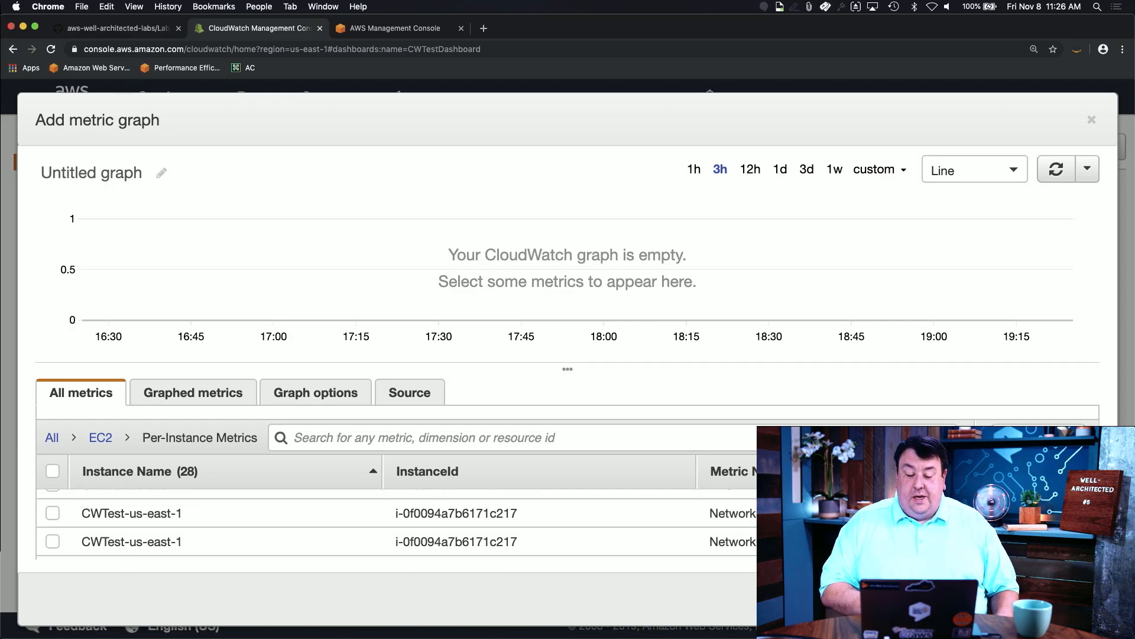
pyautogui.scroll(-3, 756, 512)
pyautogui.scroll(-2, 756, 512)
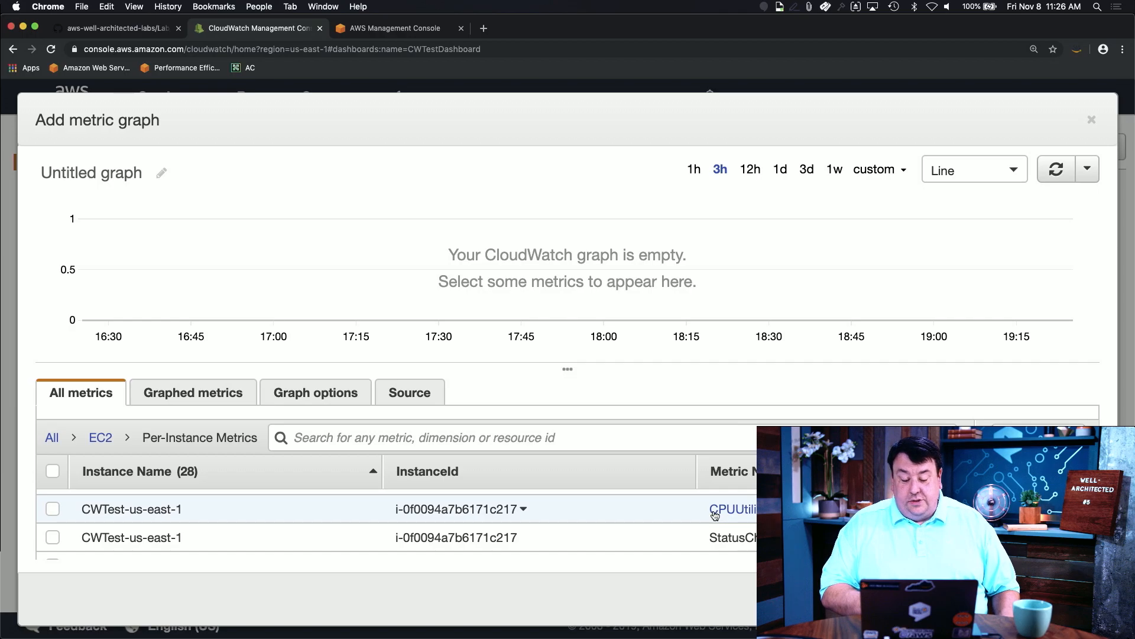
pyautogui.scroll(-3, 714, 515)
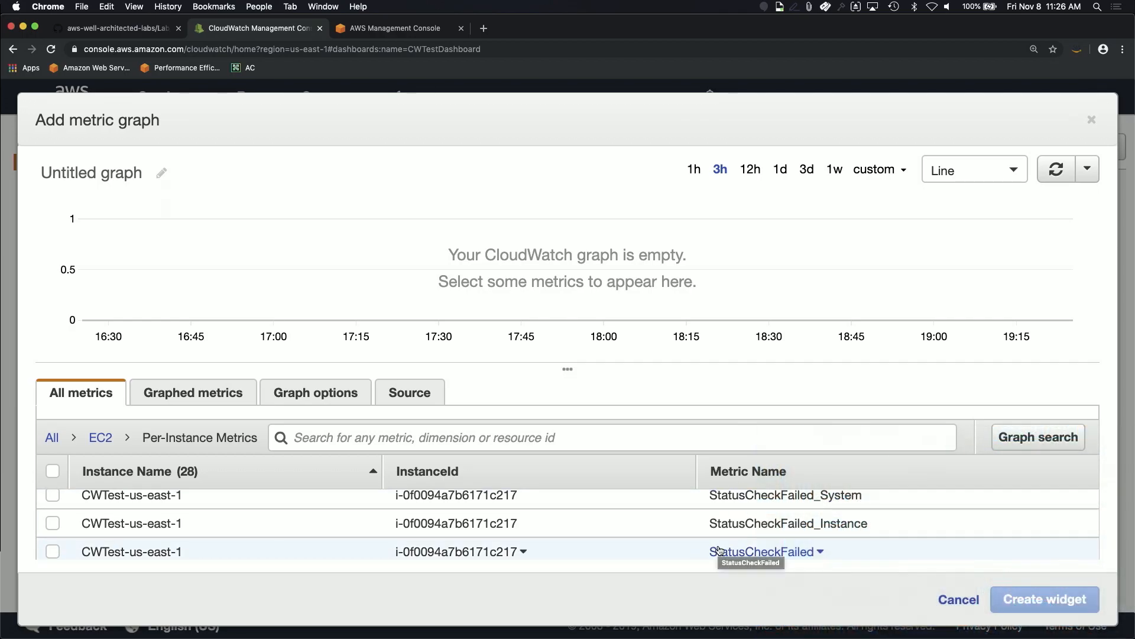
pyautogui.scroll(-2, 718, 541)
pyautogui.scroll(1, 717, 544)
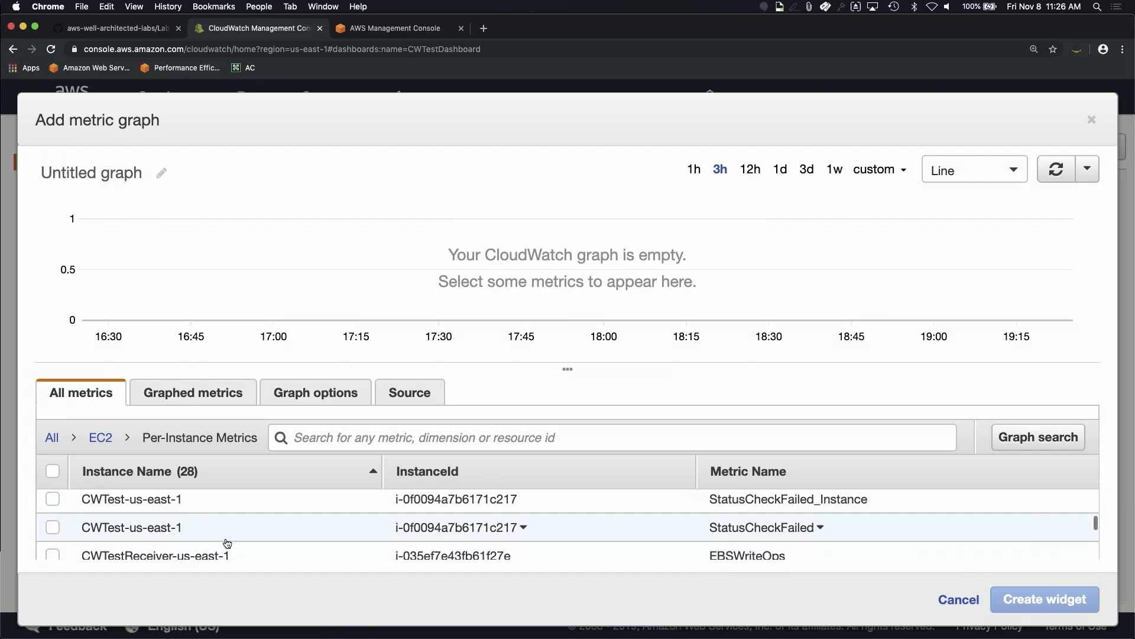
pyautogui.scroll(-2, 228, 541)
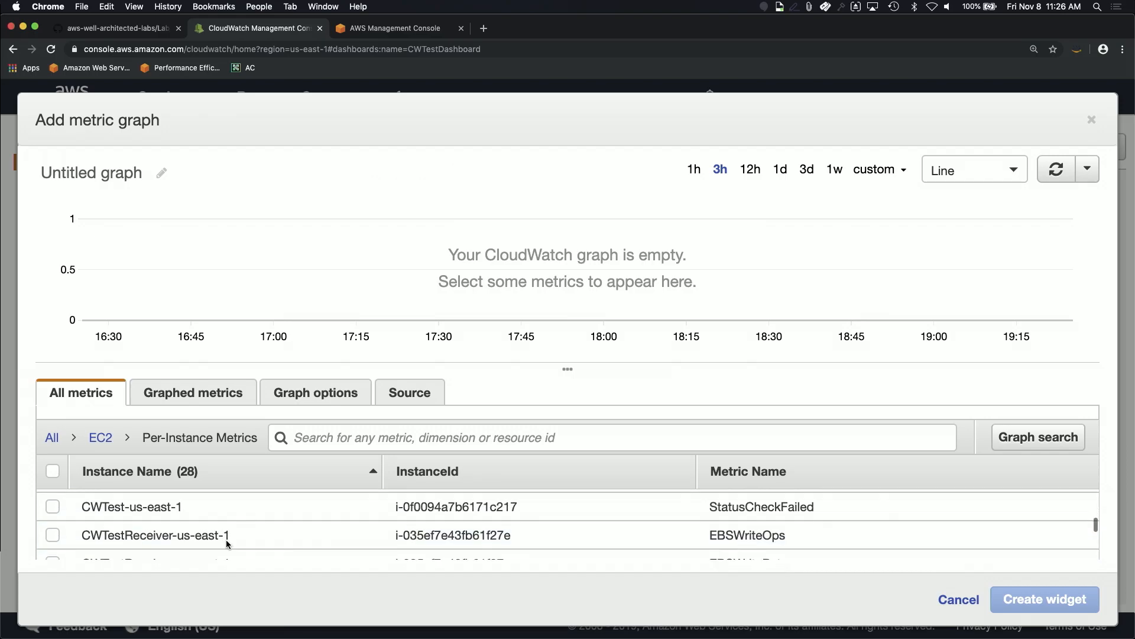
pyautogui.scroll(3, 227, 541)
pyautogui.scroll(4, 227, 544)
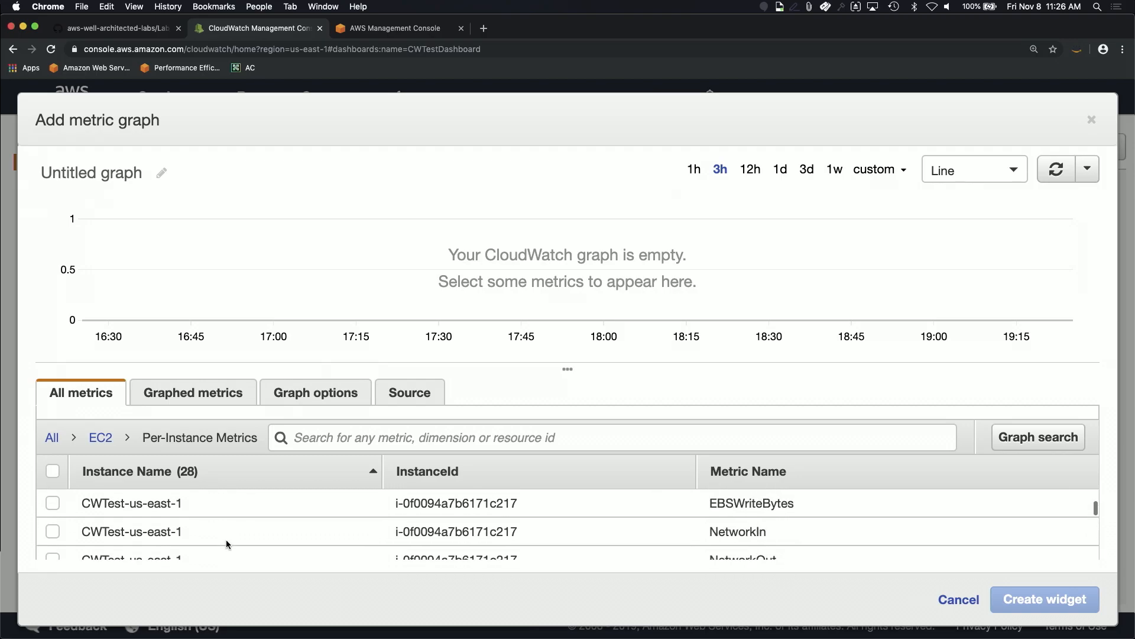
pyautogui.scroll(3, 226, 540)
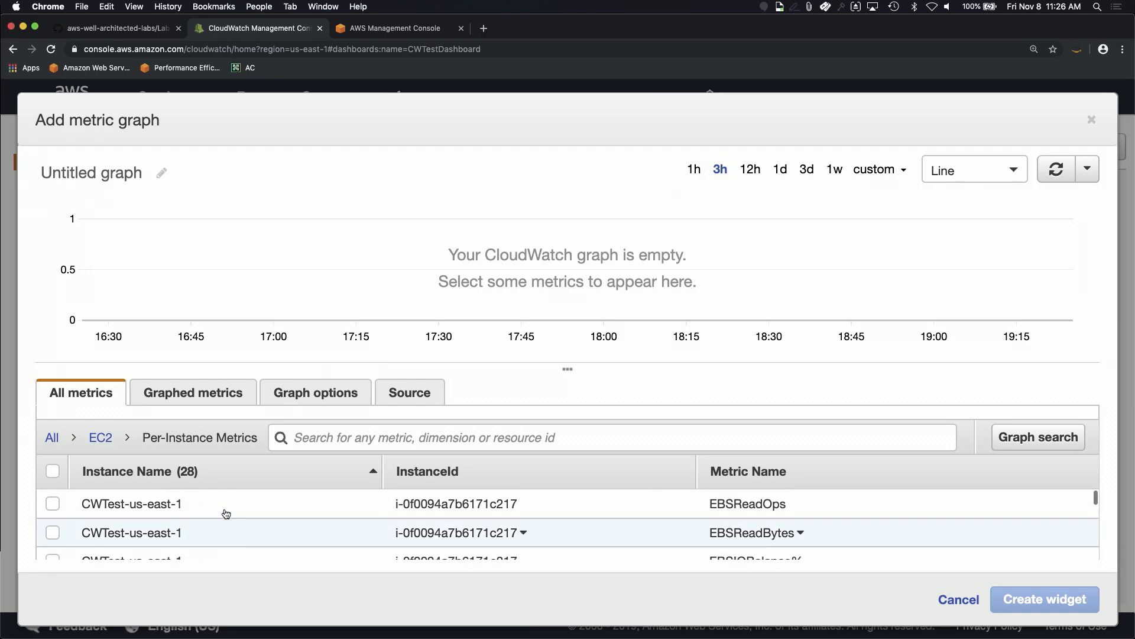
pyautogui.write('cp')
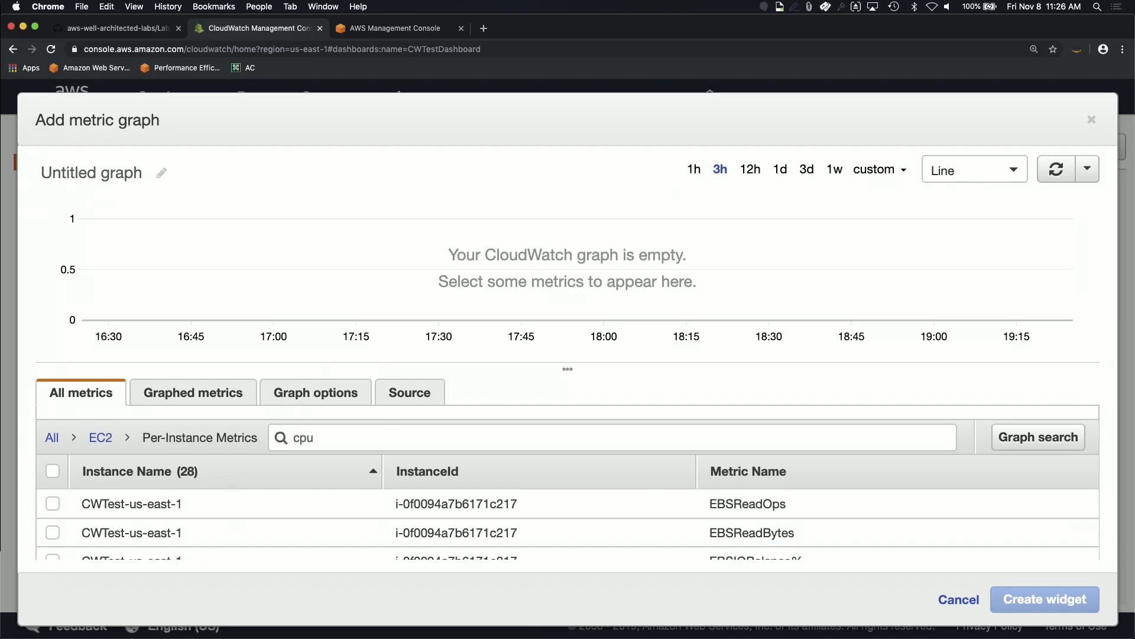
pyautogui.write('u')
pyautogui.press('Return')
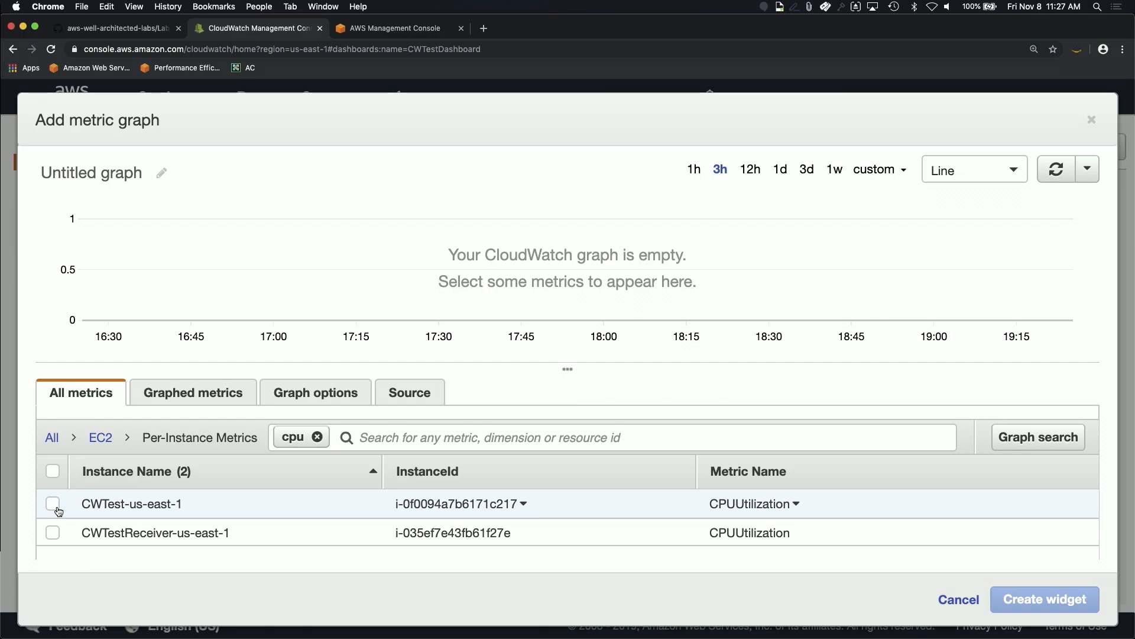
# Step: Graph the CWTest-us-east-1 CPUUtilization and create it as the dashboard's first widget
pyautogui.click(54, 504)
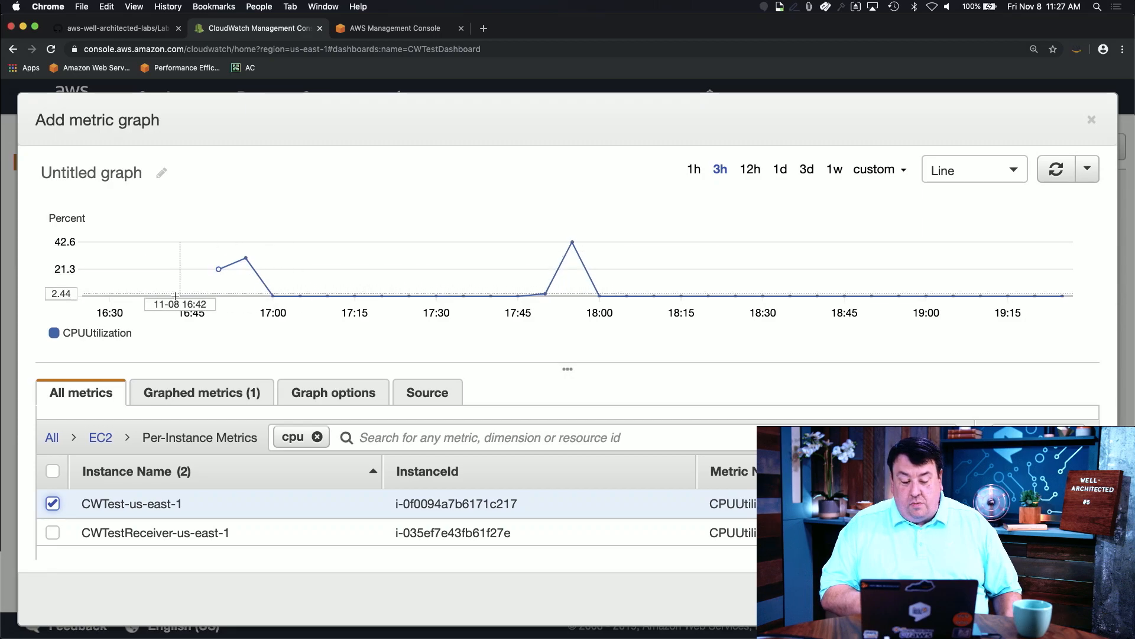
pyautogui.moveTo(215, 275)
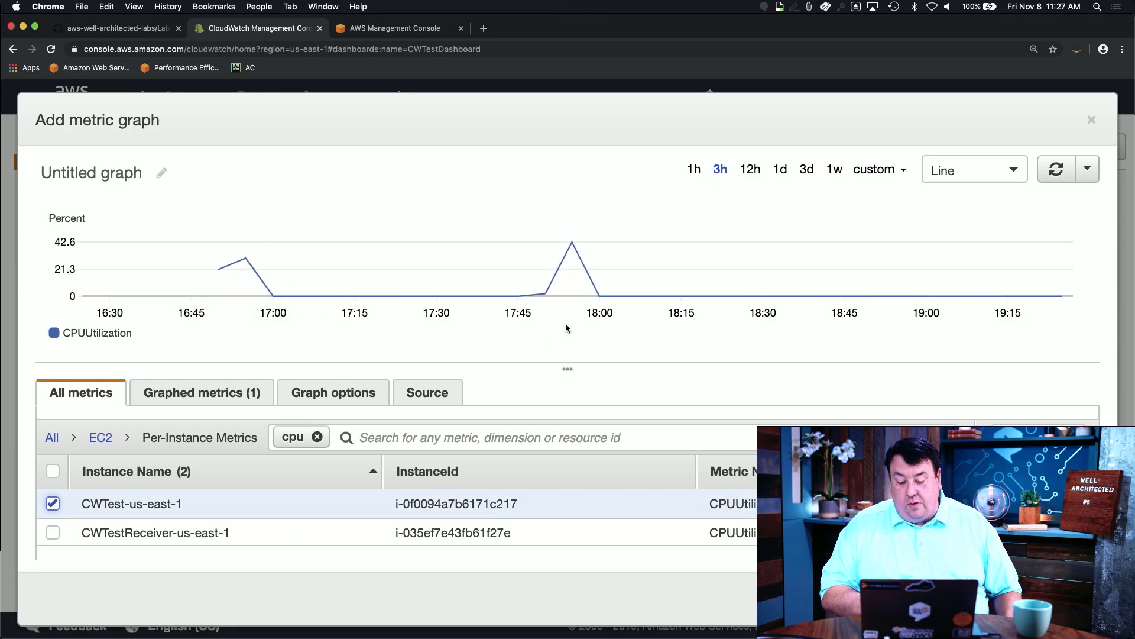
pyautogui.moveTo(600, 286)
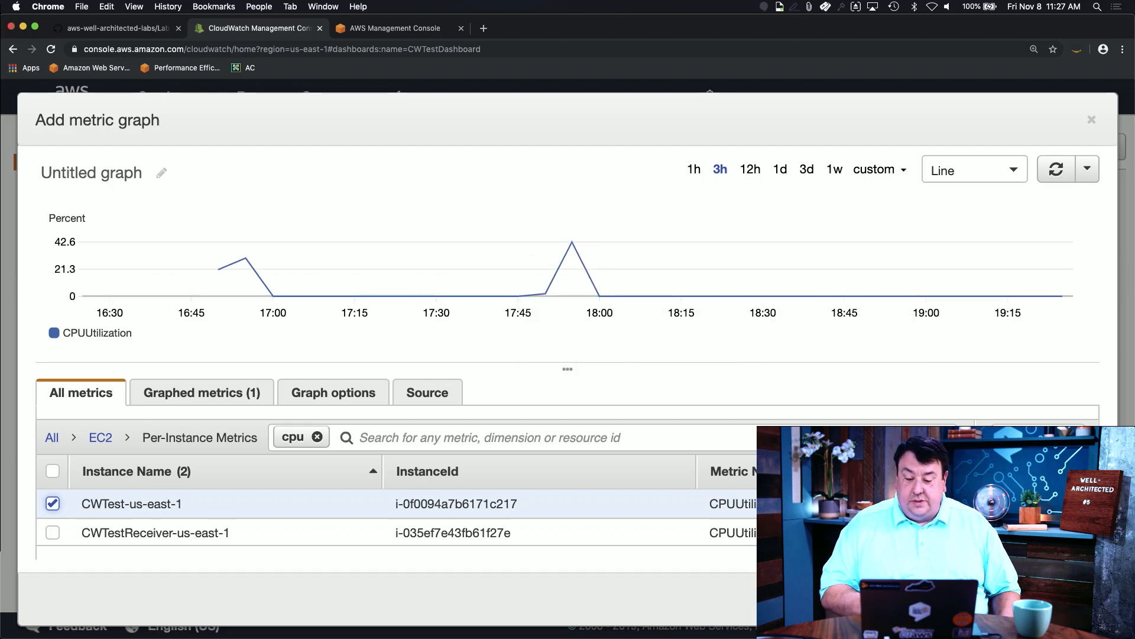
pyautogui.click(1059, 598)
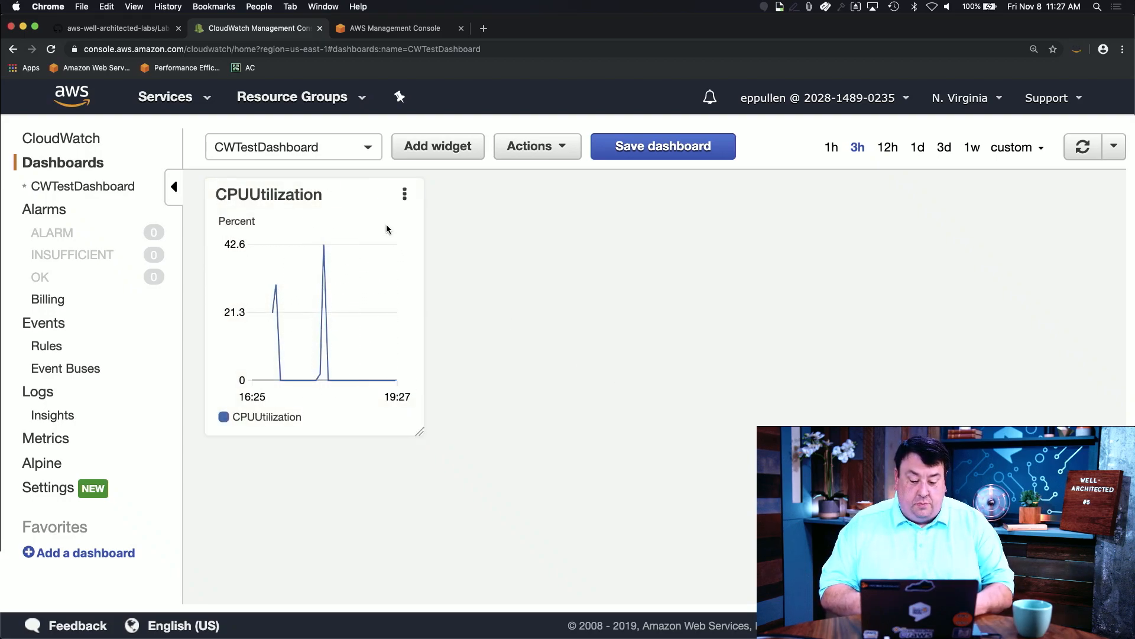
pyautogui.click(405, 195)
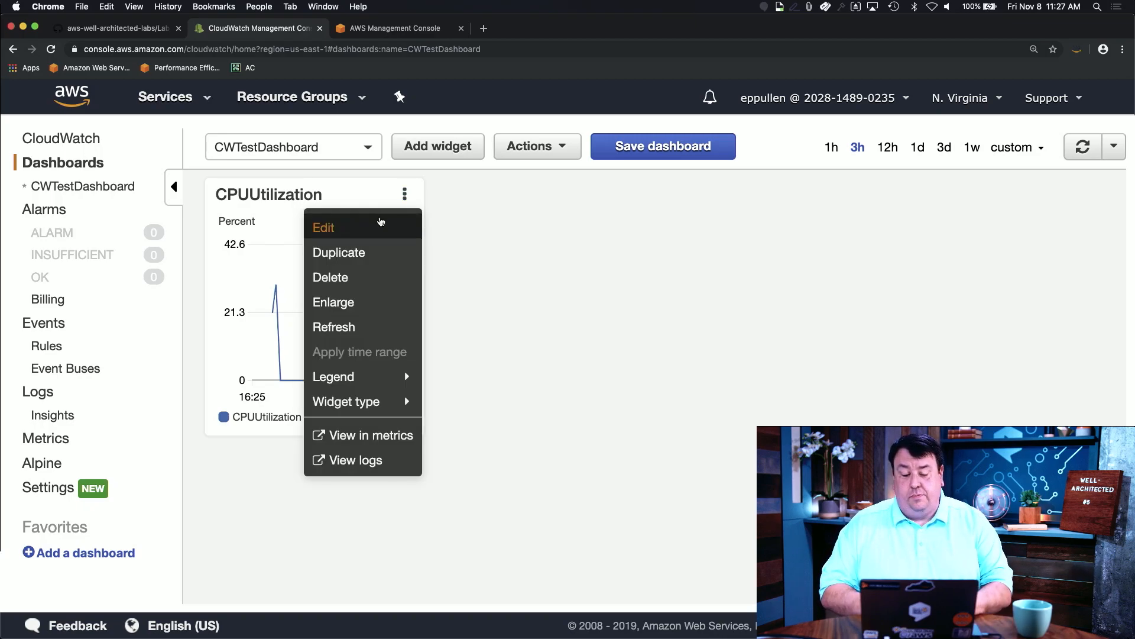
# Step: Retitle the CPU widget 'Sender CPU Usage' with a 5-second period and update it
pyautogui.click(381, 223)
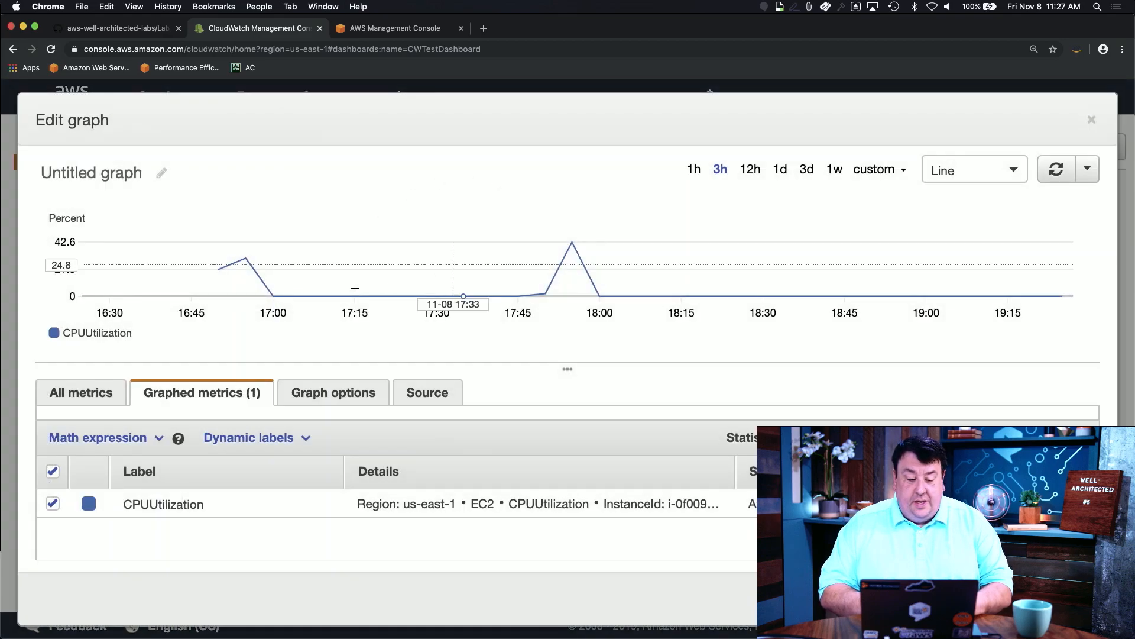
pyautogui.click(149, 173)
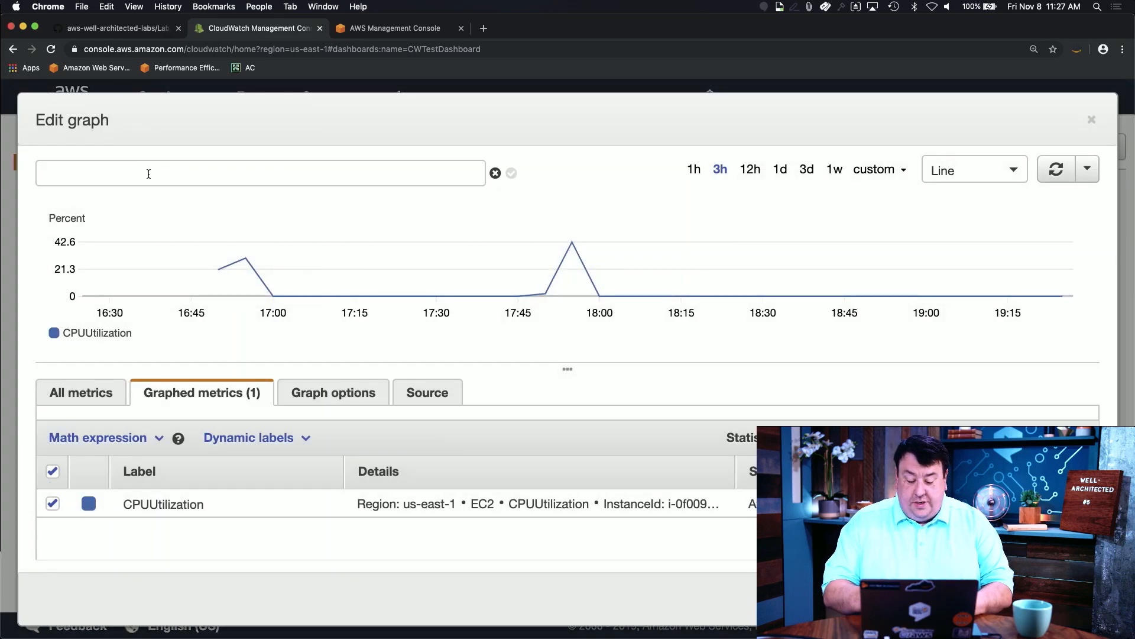
pyautogui.write('Sender CPU Usage')
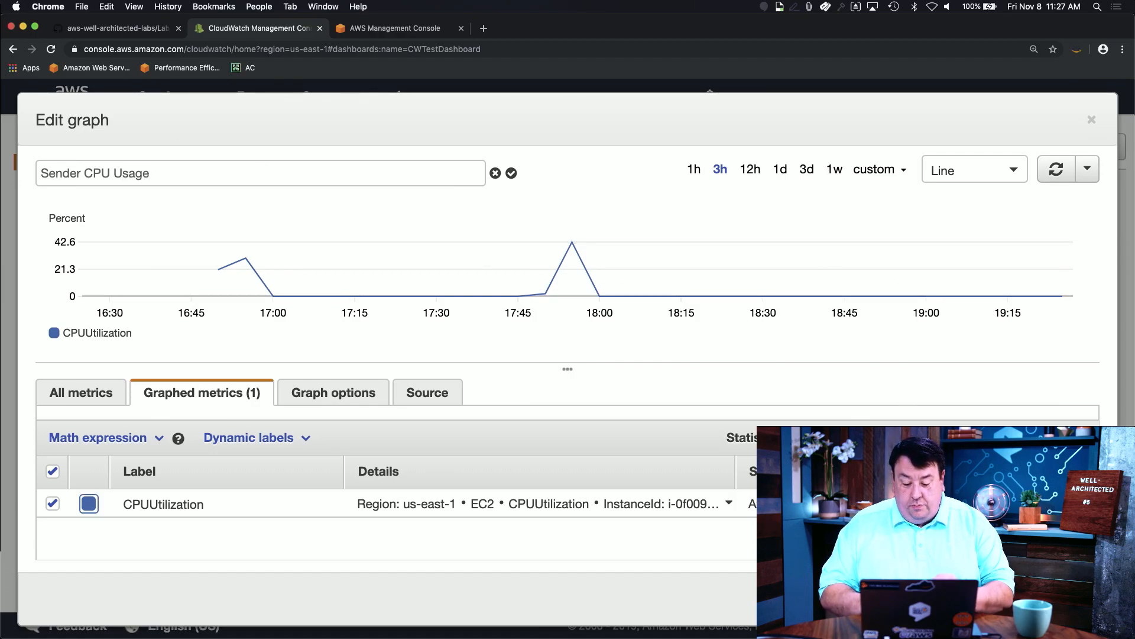
pyautogui.click(887, 503)
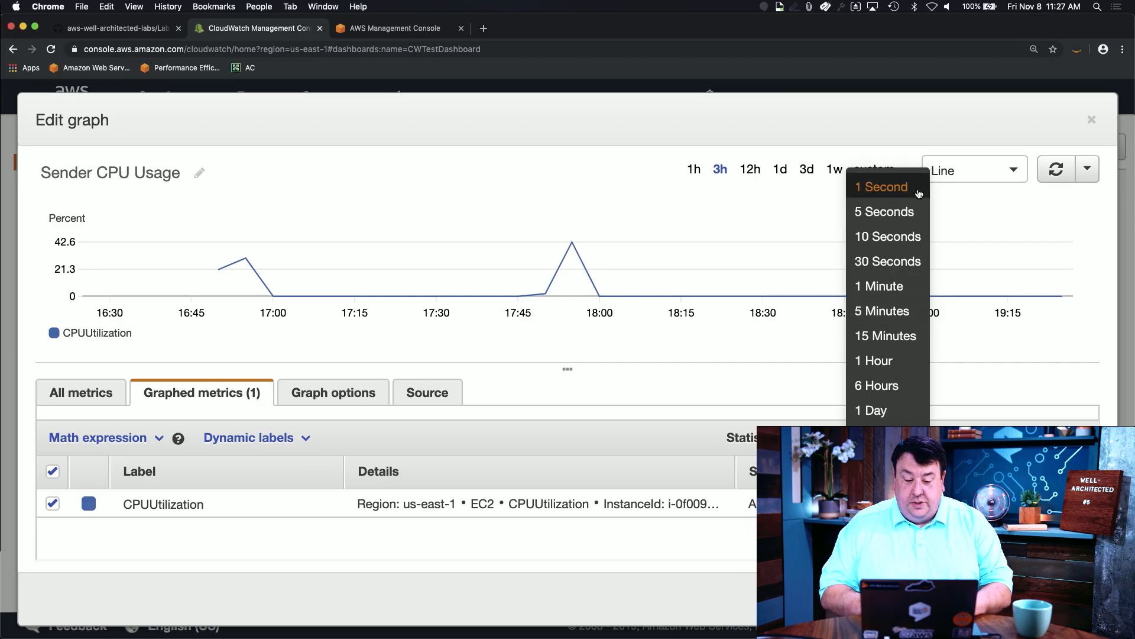
pyautogui.click(887, 212)
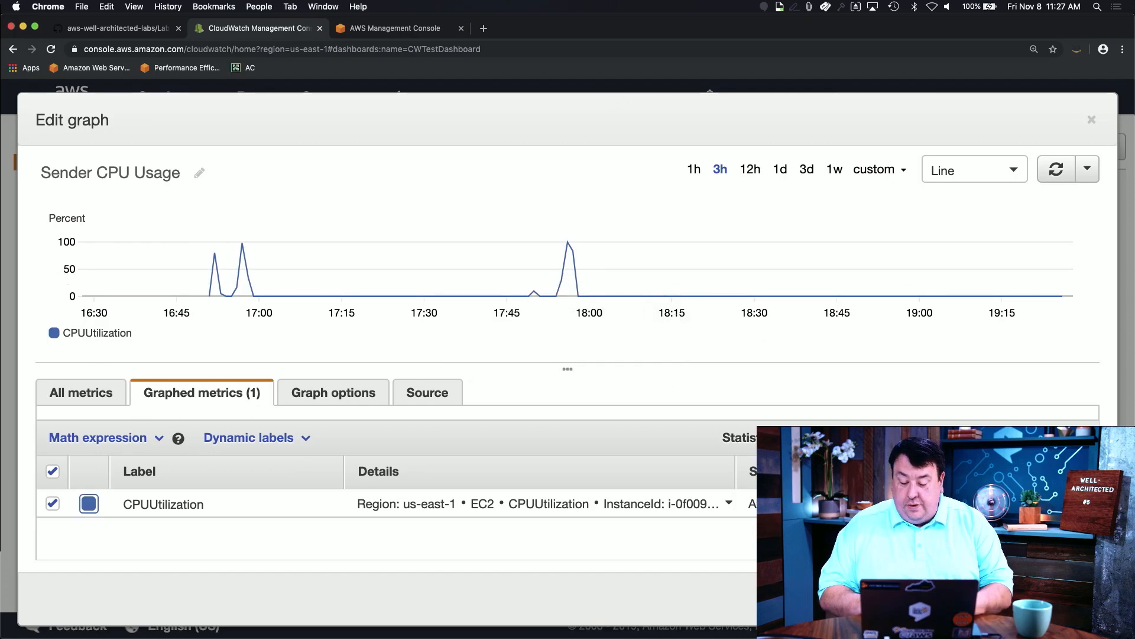
pyautogui.click(1064, 599)
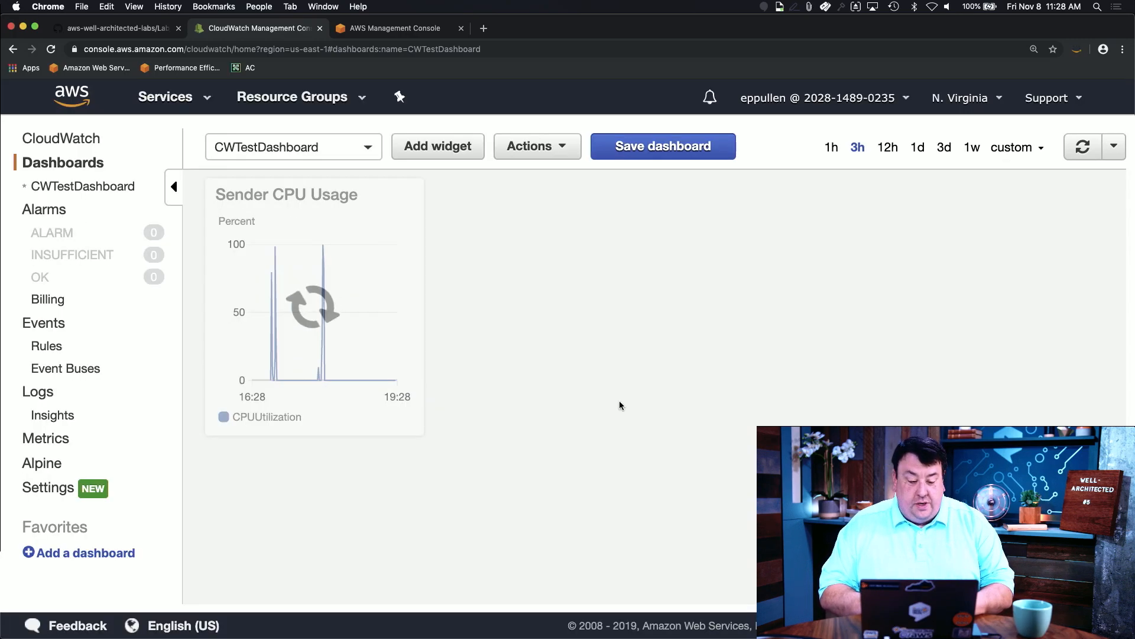
# Step: Zoom the Sender CPU Usage chart into the CPU spike, then reset it to the full 3-hour range
pyautogui.moveTo(303, 347)
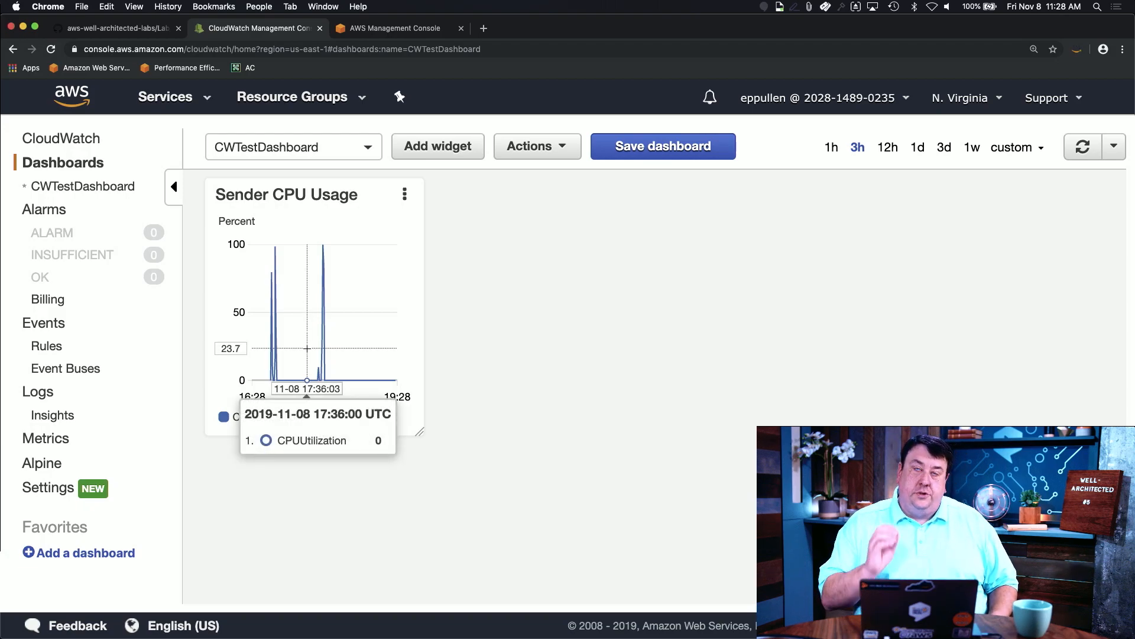
pyautogui.moveTo(307, 348); pyautogui.dragTo(350, 347)
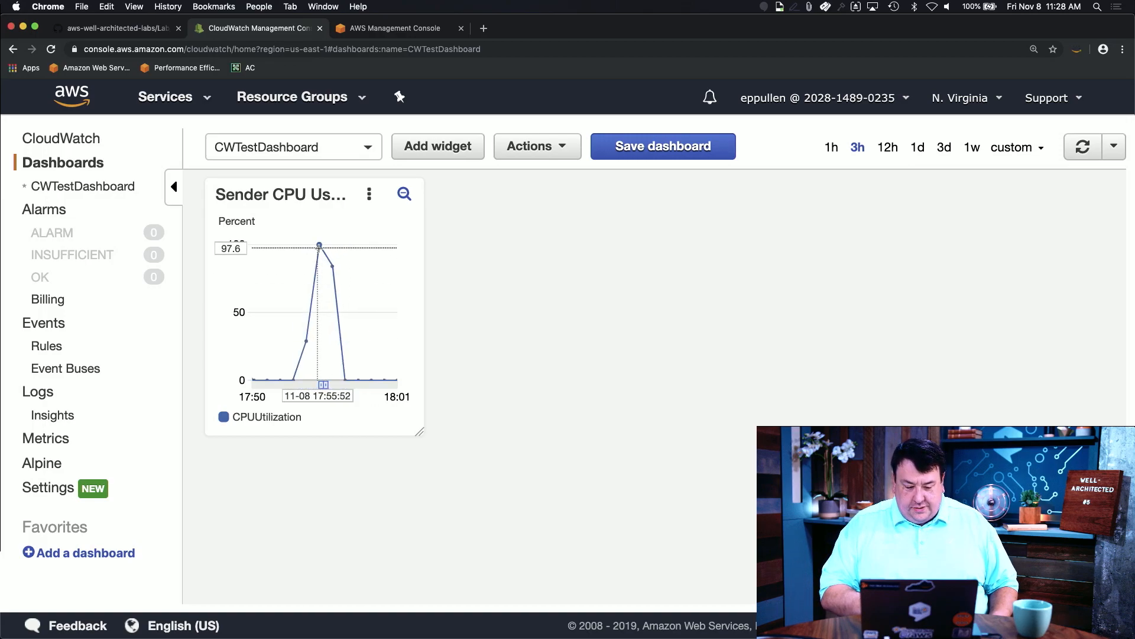
pyautogui.moveTo(315, 247)
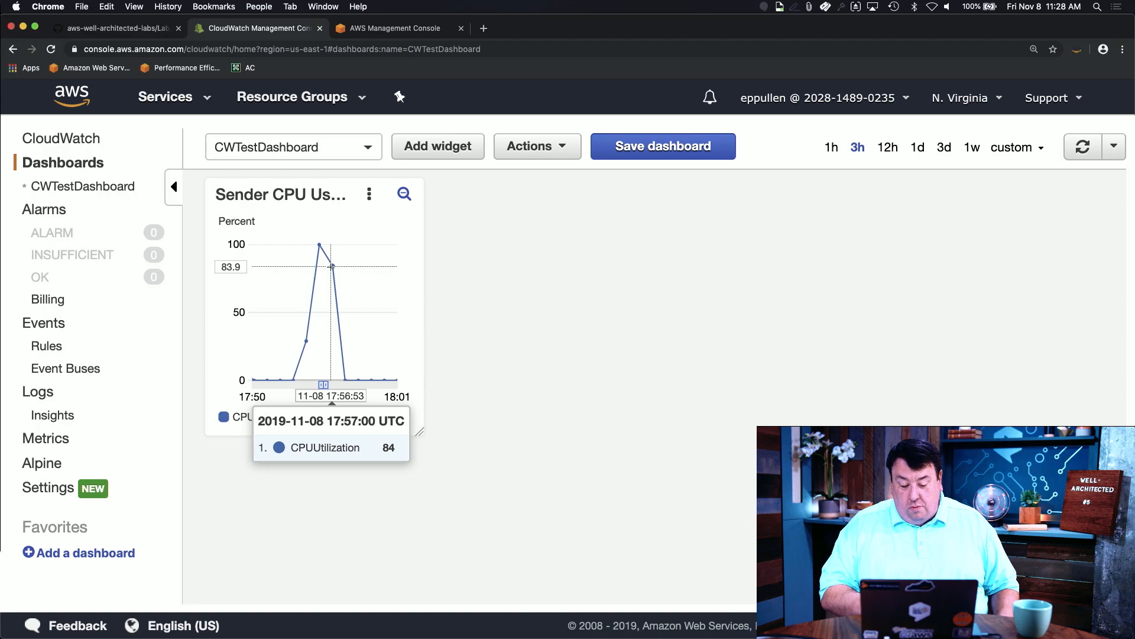
pyautogui.moveTo(363, 380)
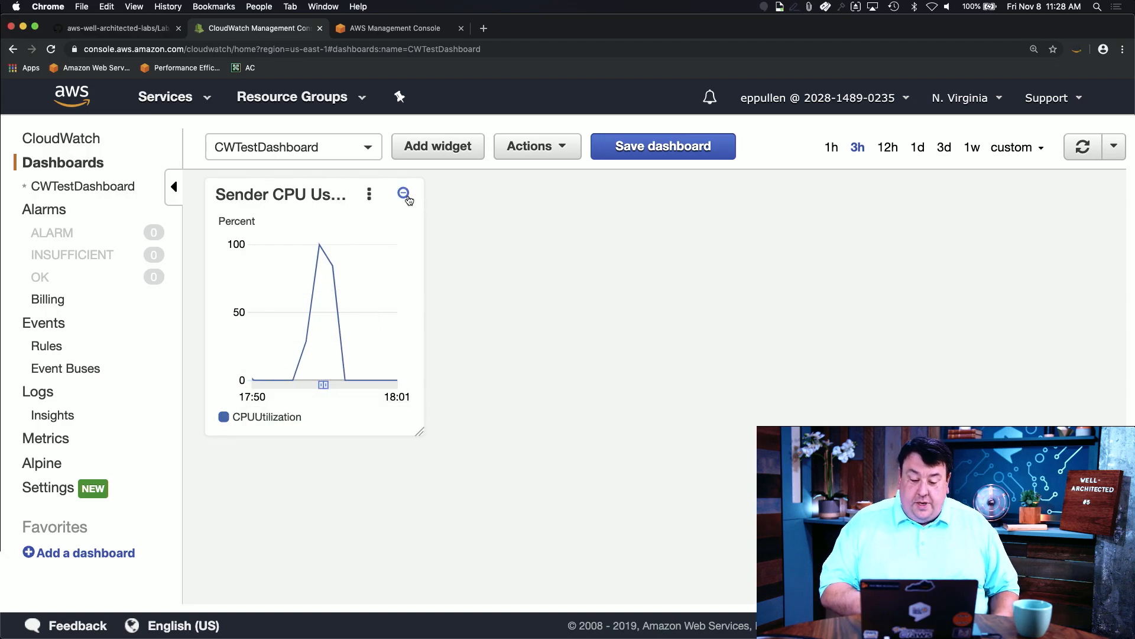
pyautogui.click(405, 194)
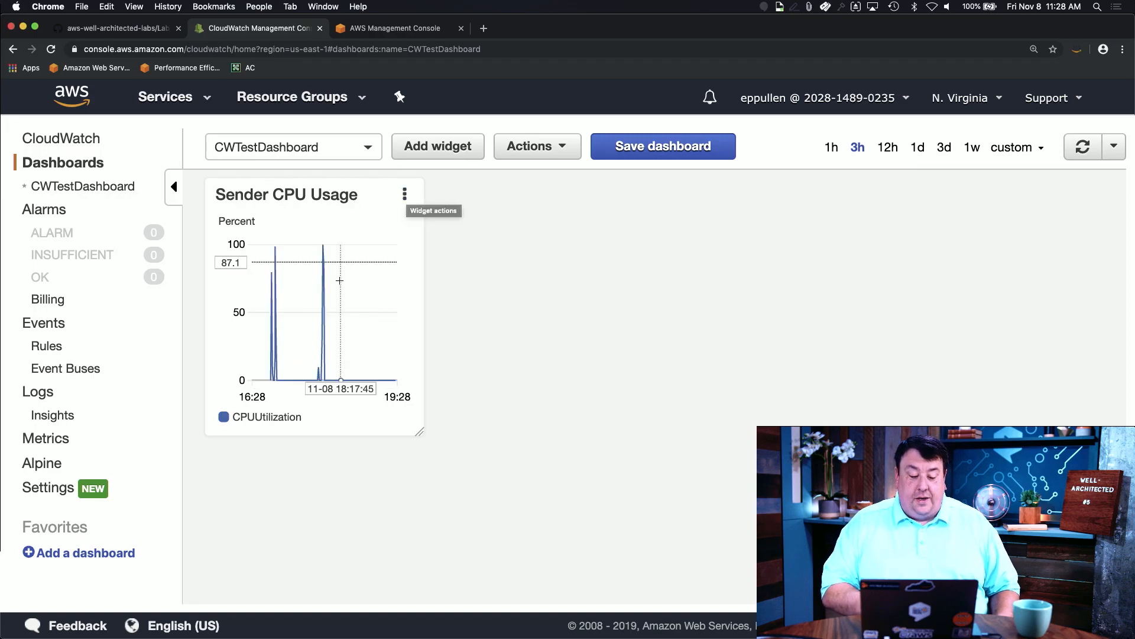
pyautogui.moveTo(290, 321)
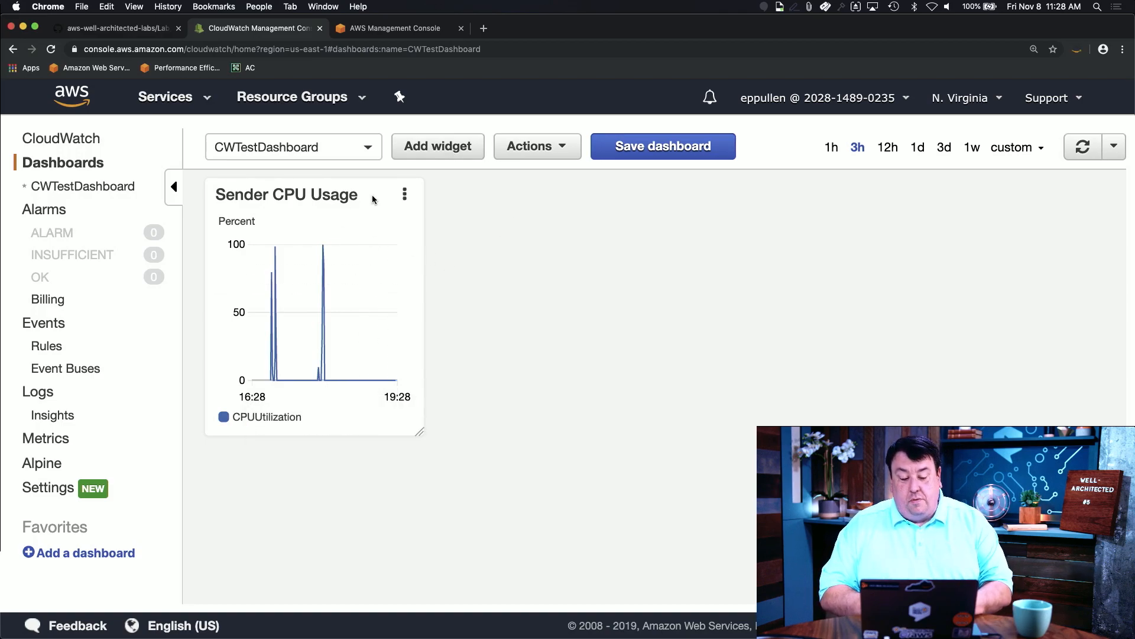
# Step: Start a new line widget and filter EC2 Per-Instance Metrics down to cpu metrics
pyautogui.click(450, 152)
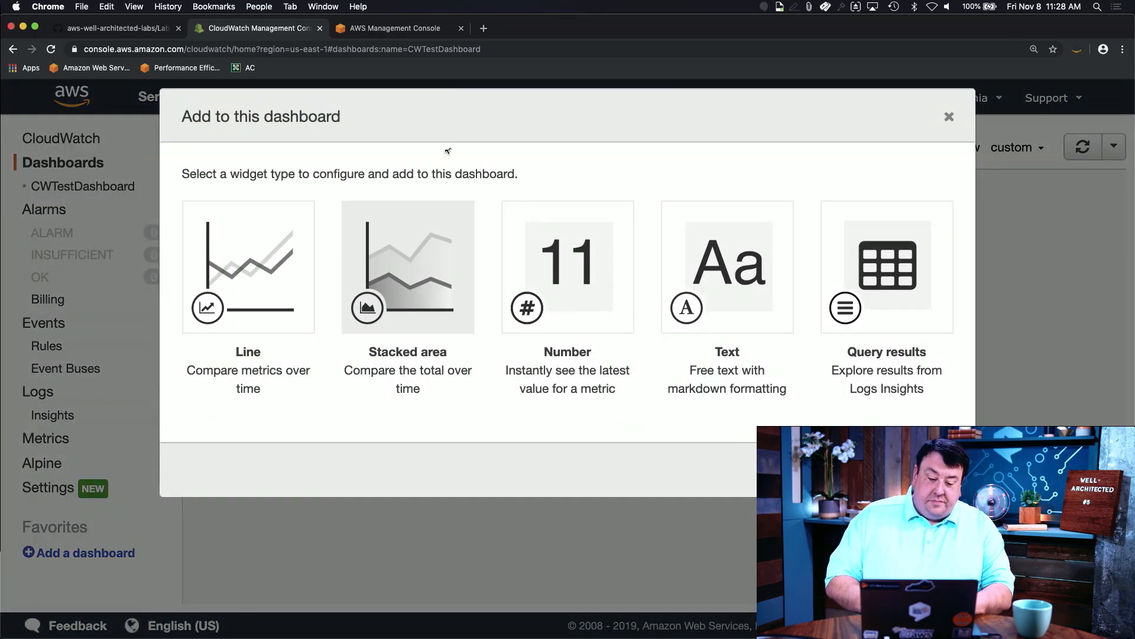
pyautogui.click(919, 469)
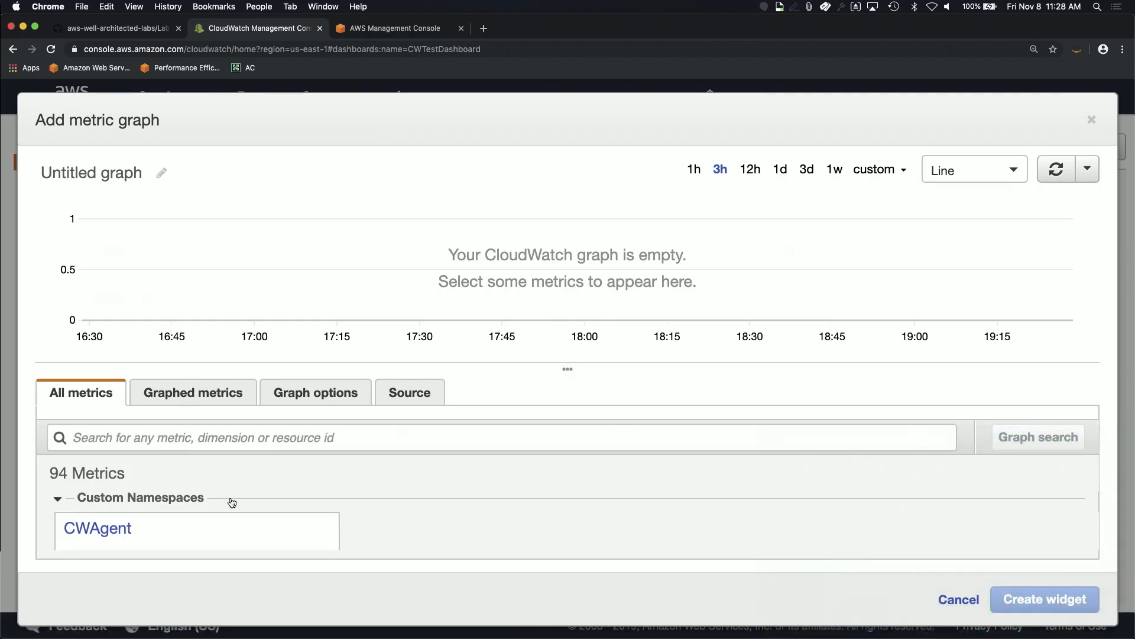
pyautogui.scroll(-5, 228, 499)
pyautogui.scroll(3, 231, 499)
pyautogui.click(353, 523)
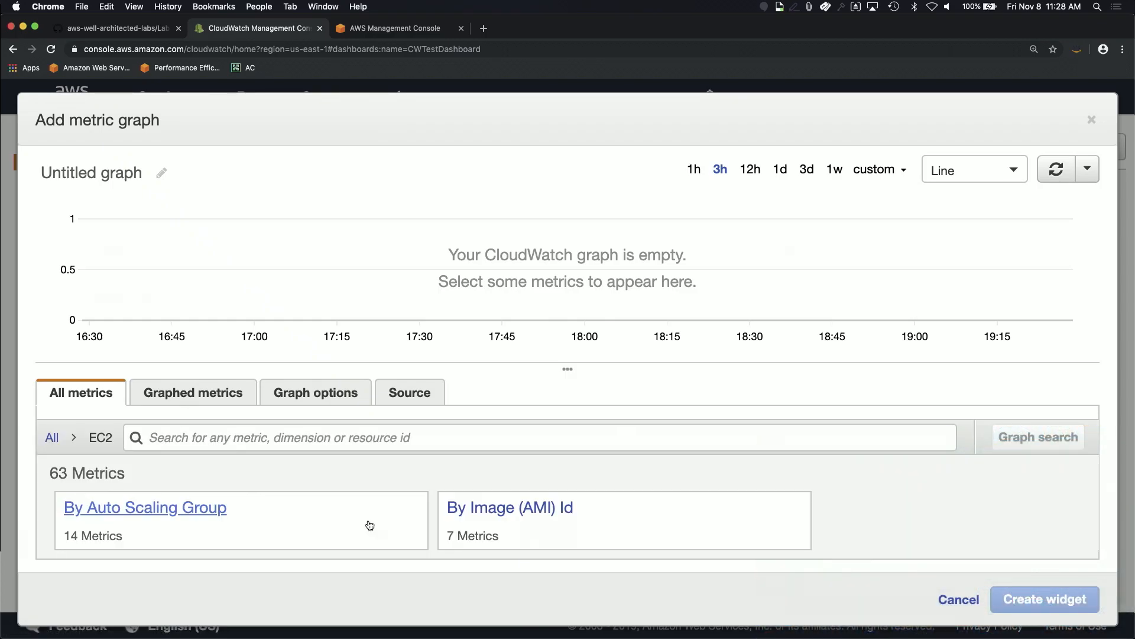
pyautogui.scroll(-2, 476, 510)
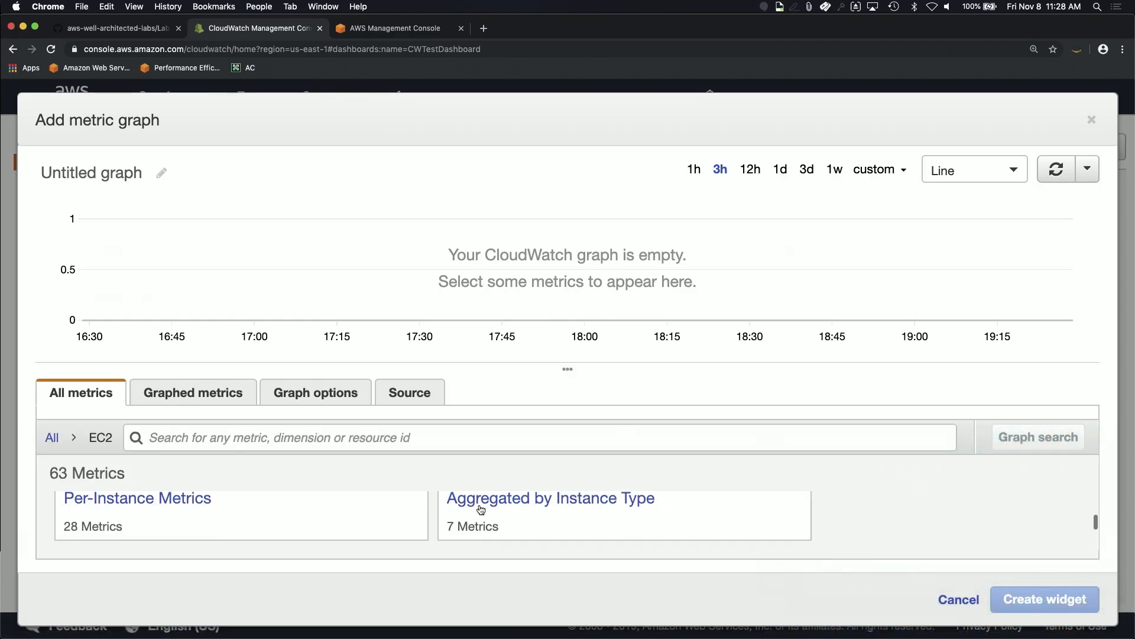
pyautogui.click(165, 505)
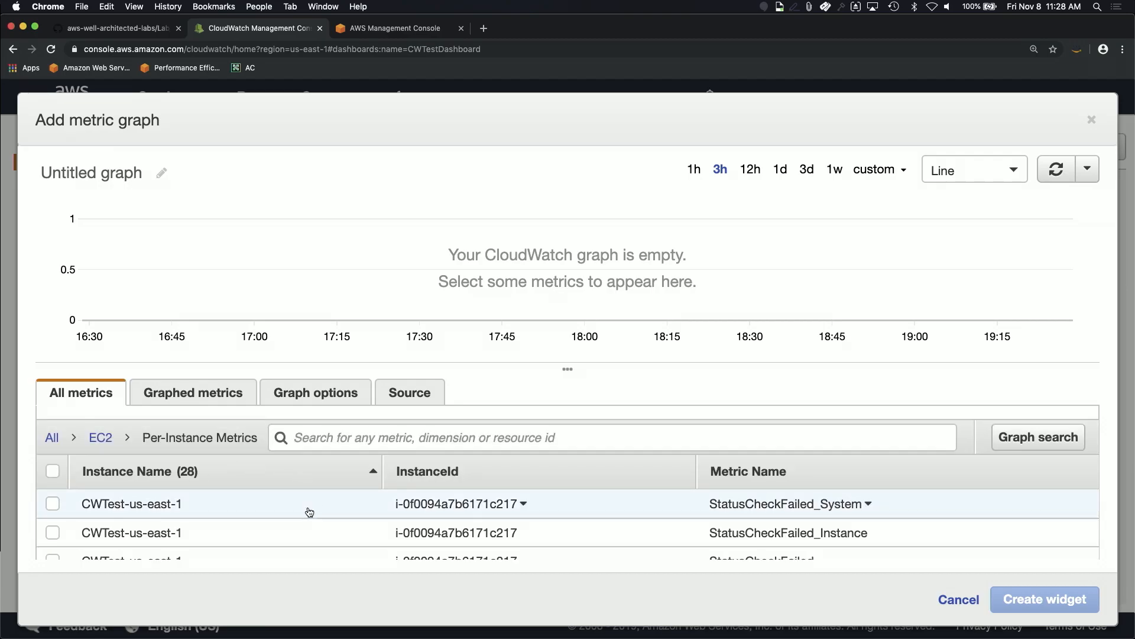
pyautogui.click(309, 510)
pyautogui.click(323, 439)
pyautogui.write('cpu')
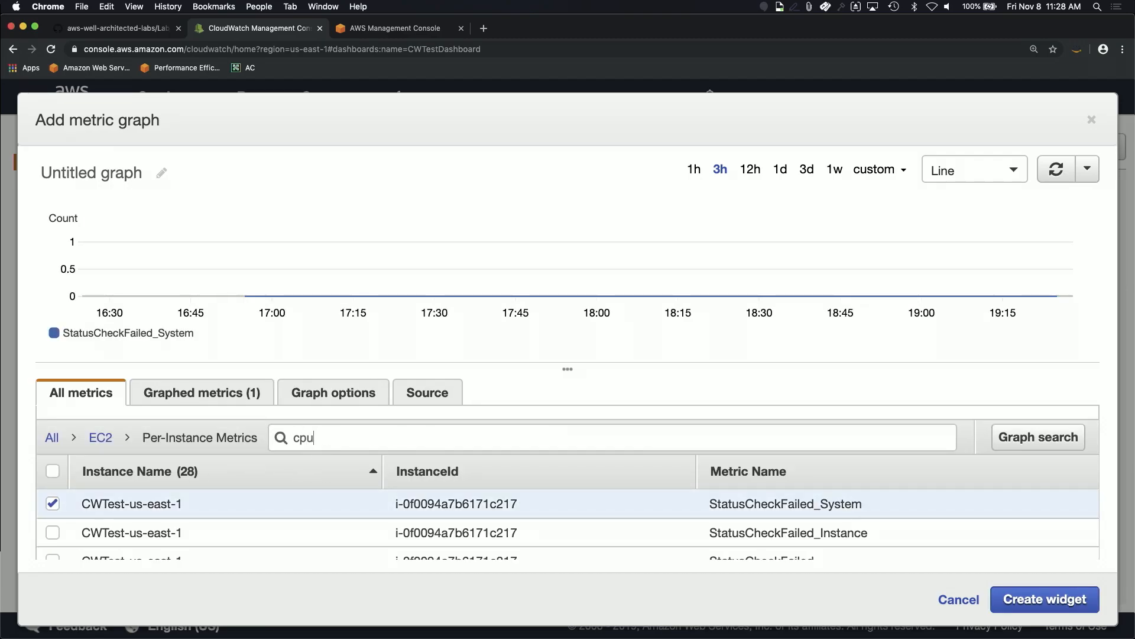
pyautogui.click(53, 504)
pyautogui.press('Return')
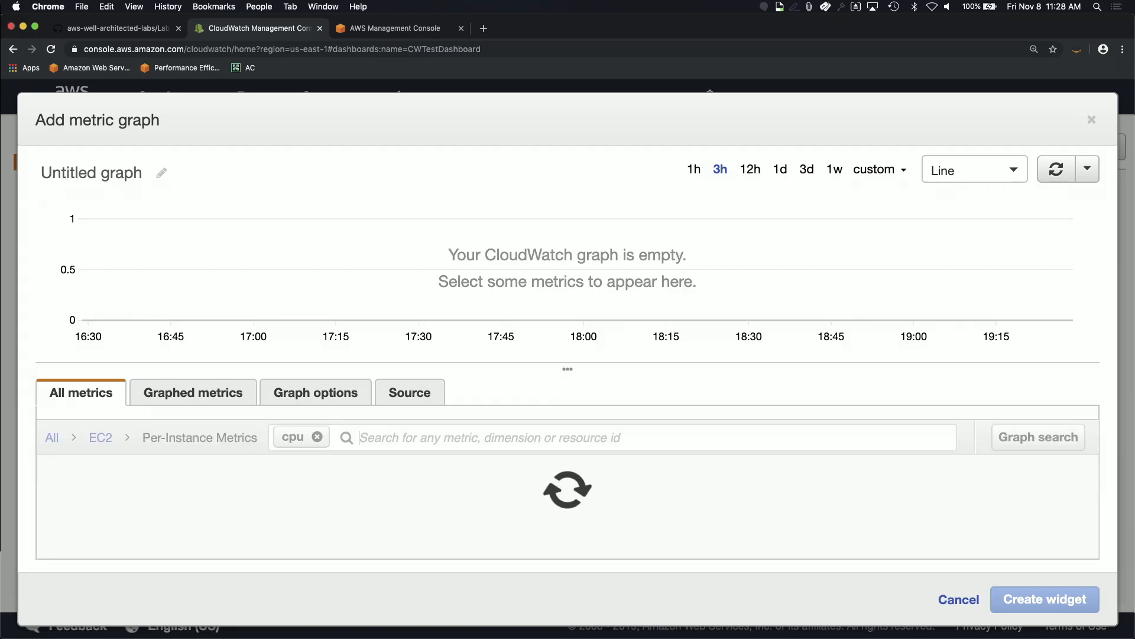
# Step: Graph CWTestReceiver-us-east-1 CPUUtilization at 5 seconds, titled 'Receiver CPU Utilization', and add it
pyautogui.click(53, 534)
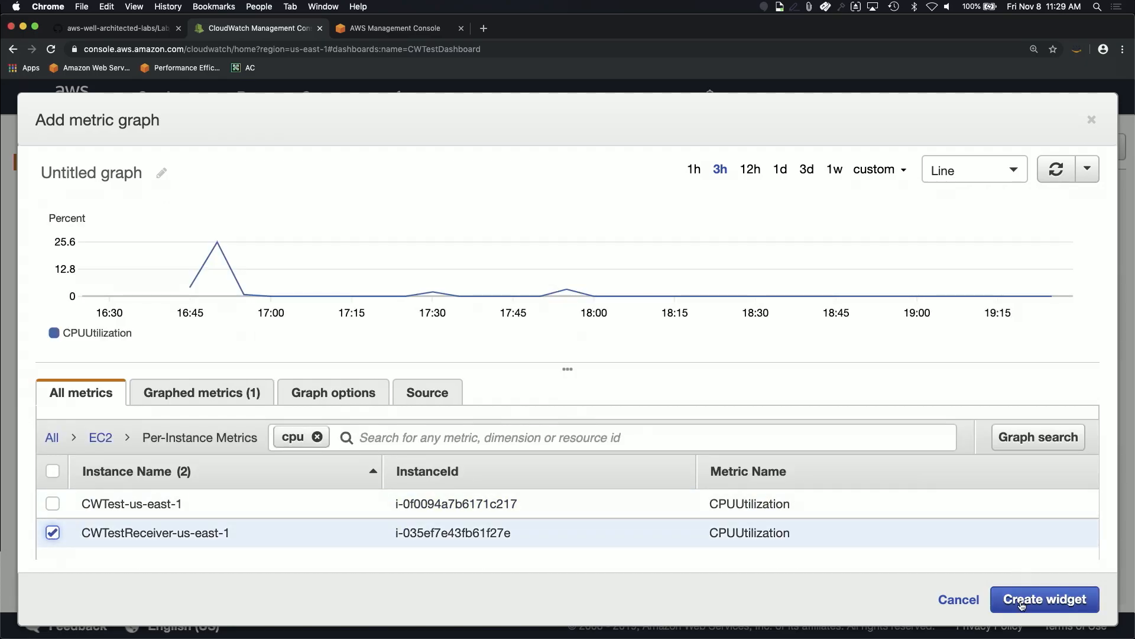
pyautogui.click(253, 399)
pyautogui.click(890, 504)
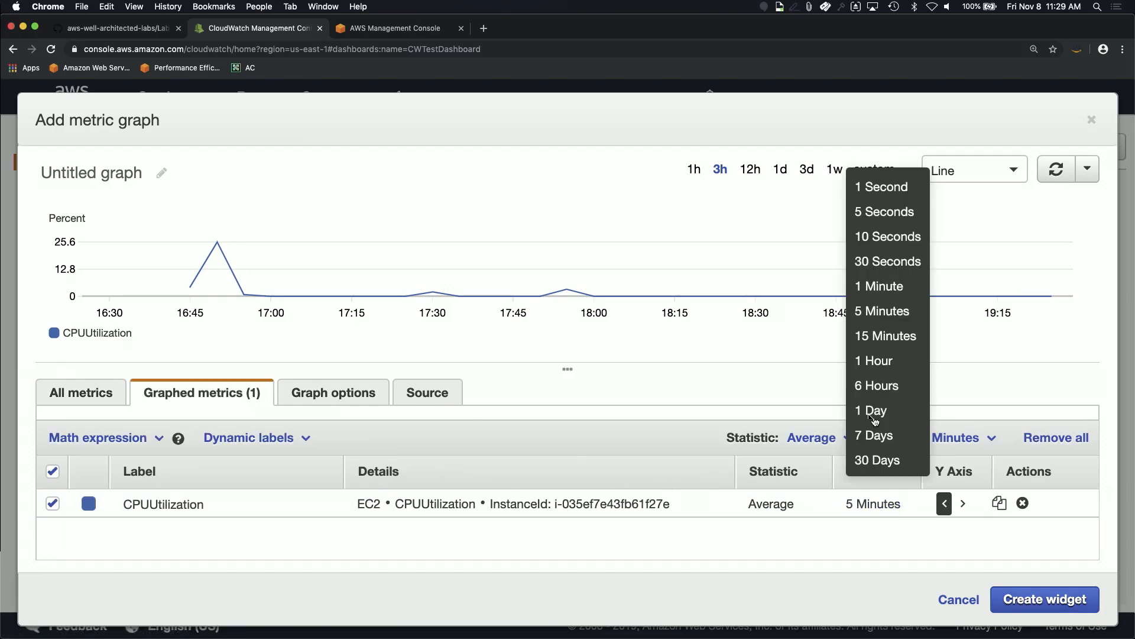
pyautogui.click(870, 212)
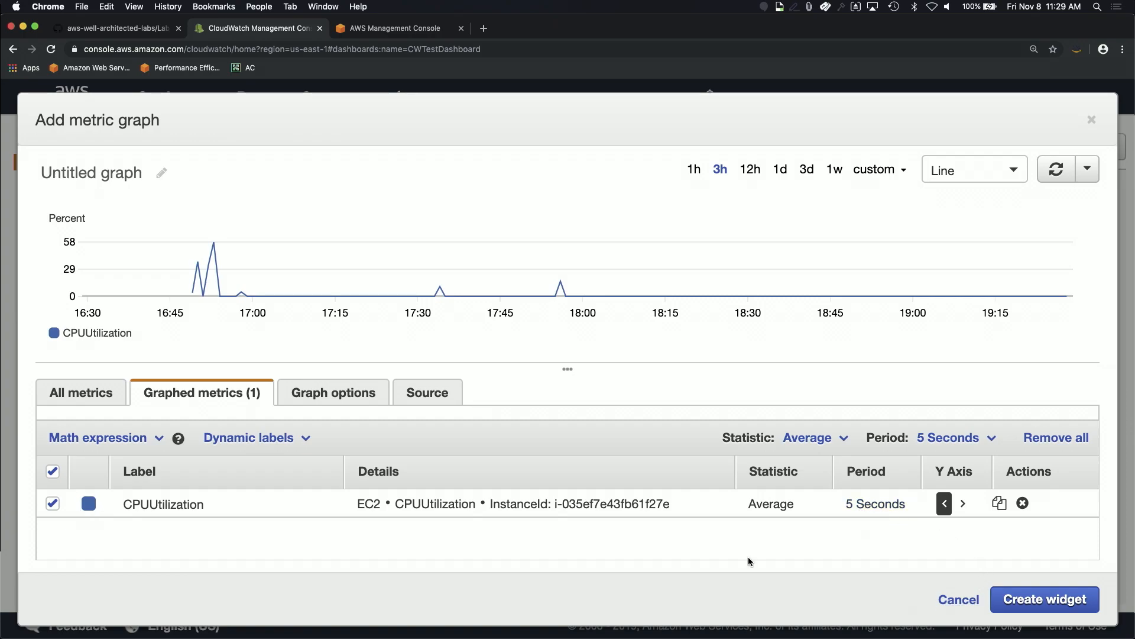
pyautogui.click(163, 175)
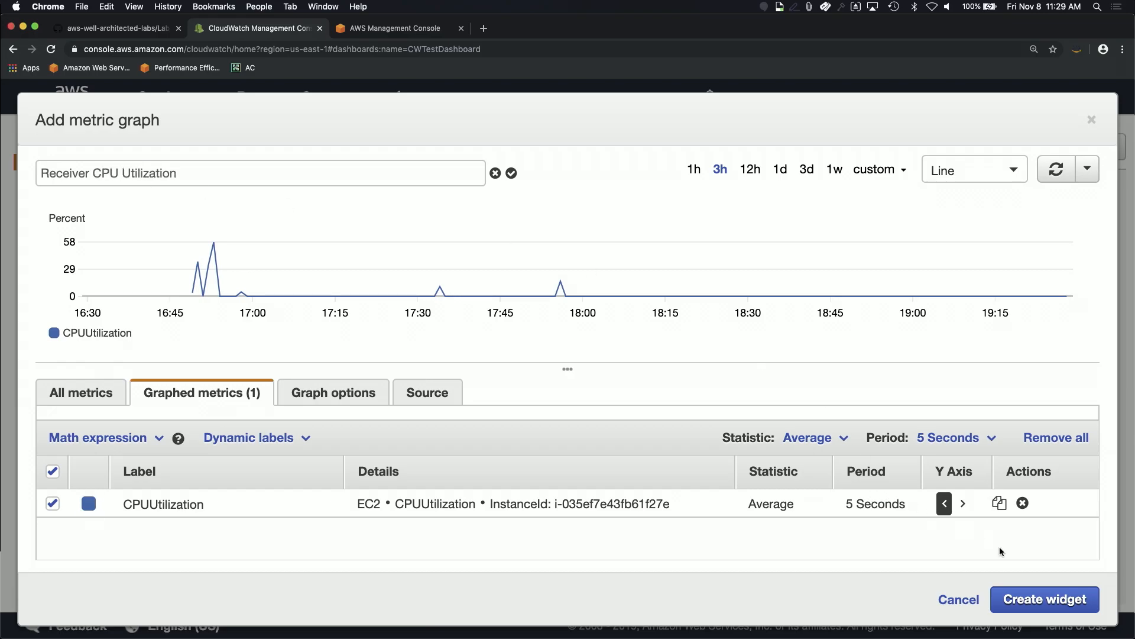
pyautogui.click(1017, 599)
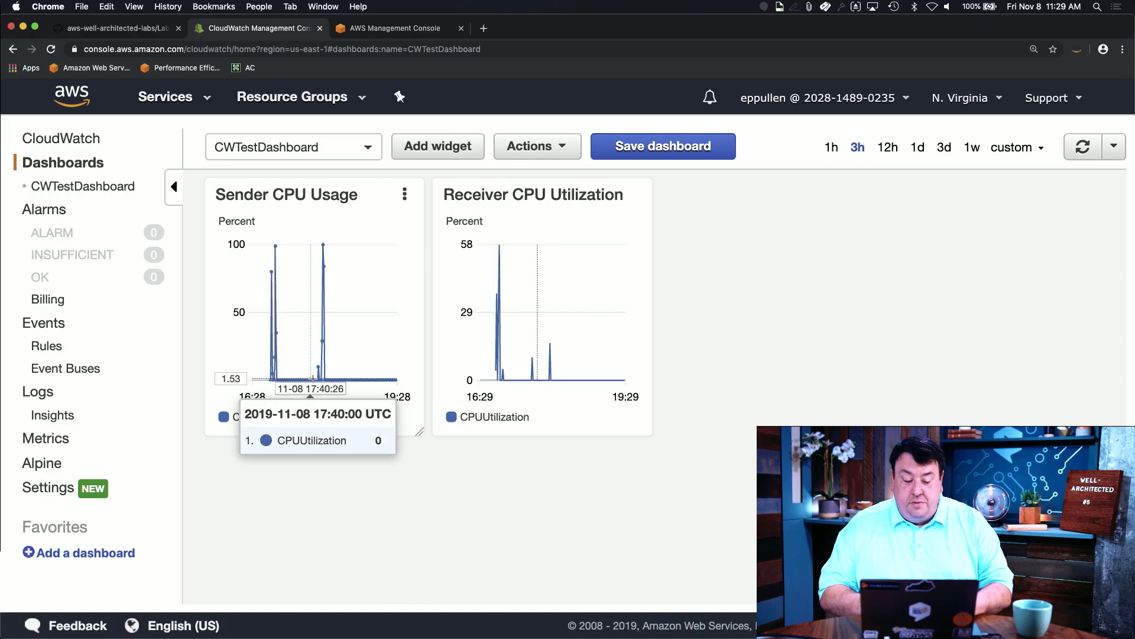
pyautogui.moveTo(309, 372); pyautogui.dragTo(340, 377)
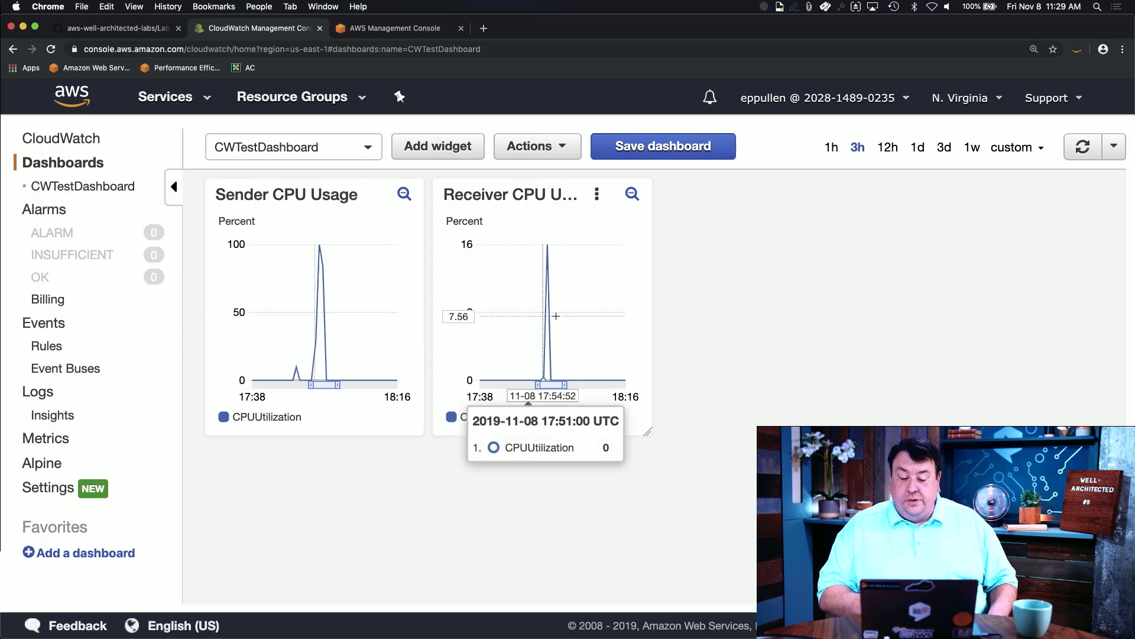
pyautogui.click(405, 195)
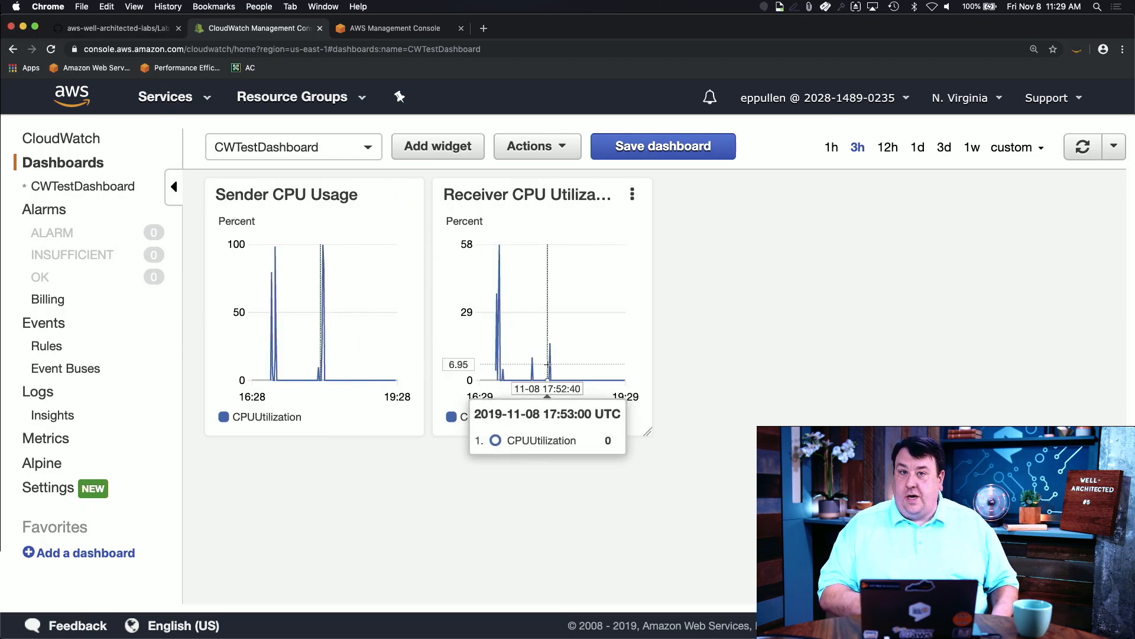
# Step: Start a new line widget and graph the sender instance's NetworkIn and NetworkOut per-instance metrics
pyautogui.click(452, 148)
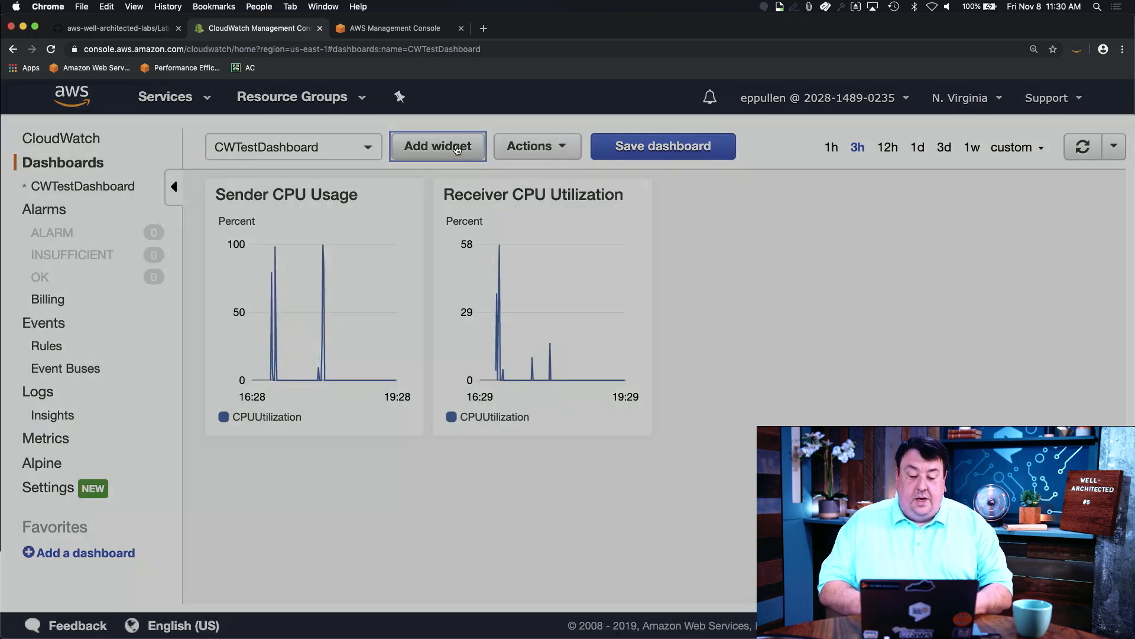
pyautogui.click(276, 265)
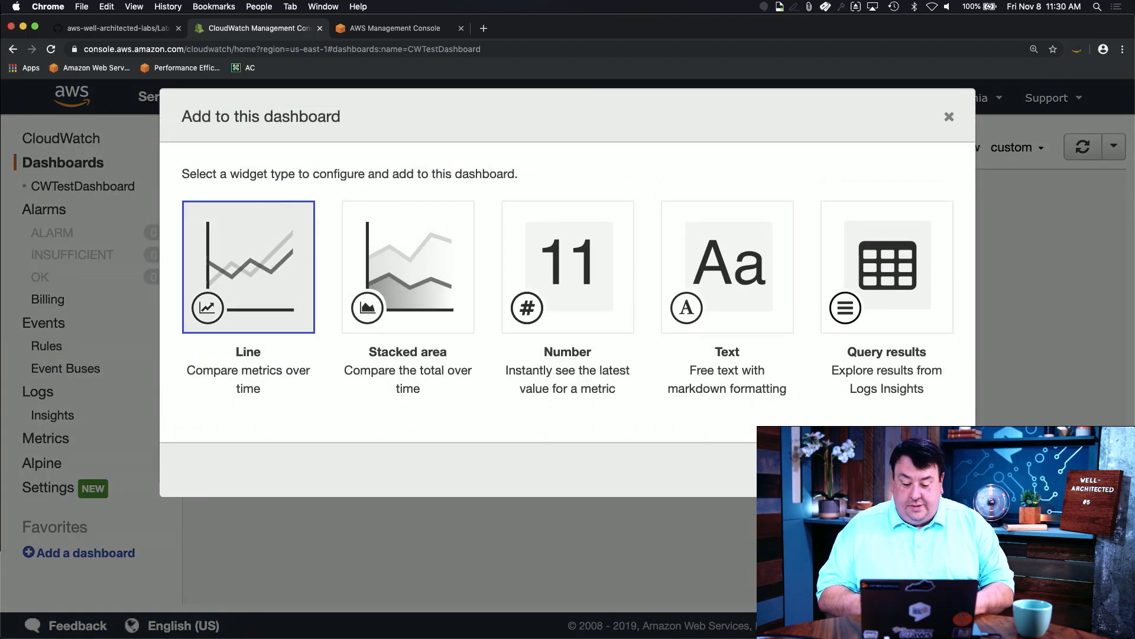
pyautogui.click(922, 470)
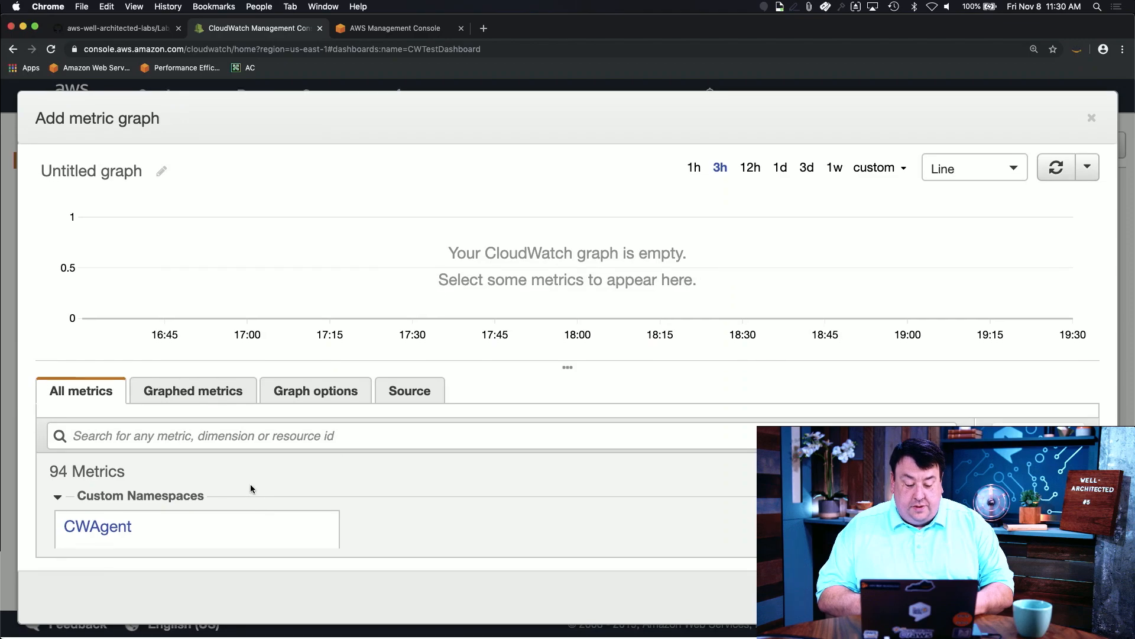
pyautogui.scroll(-3, 324, 510)
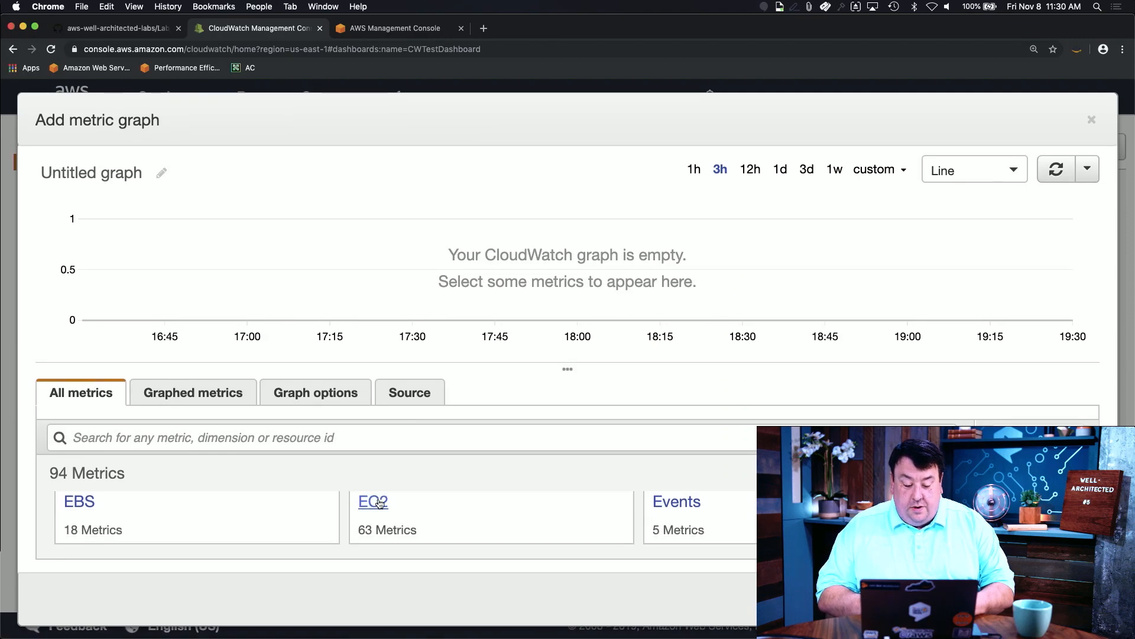
pyautogui.click(362, 504)
pyautogui.scroll(-2, 236, 537)
pyautogui.click(227, 537)
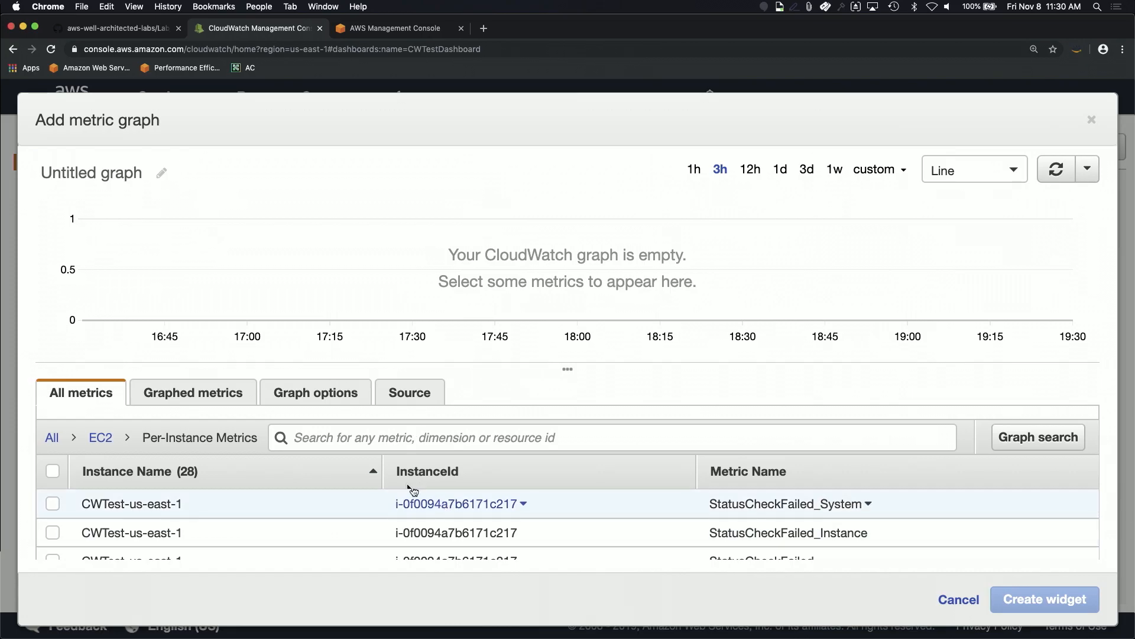
pyautogui.scroll(-5, 477, 527)
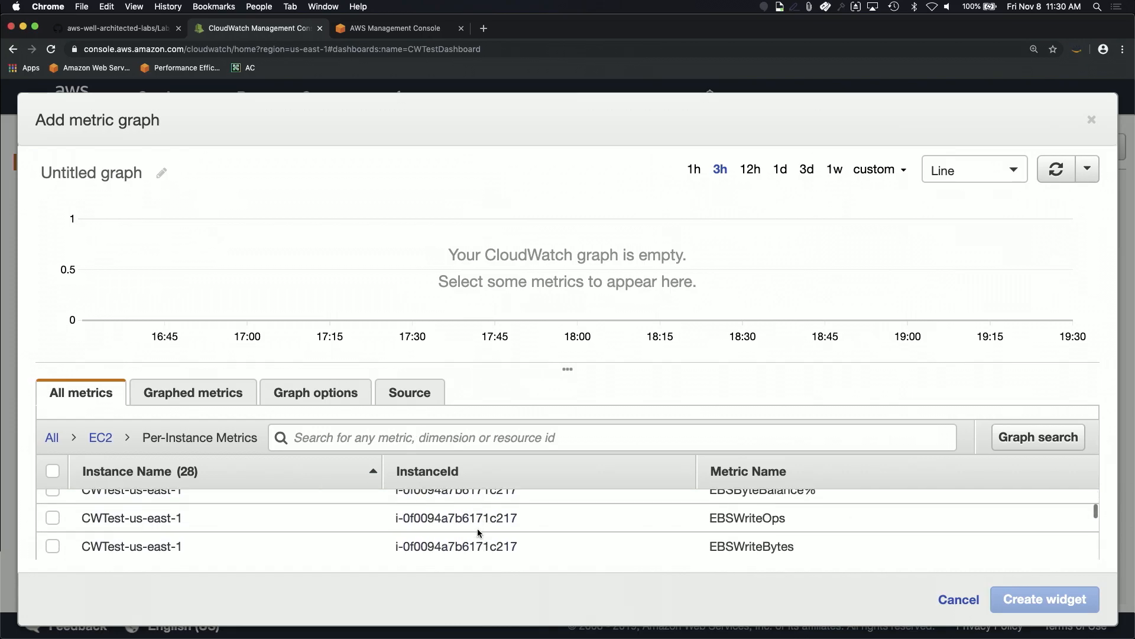
pyautogui.scroll(-1, 477, 532)
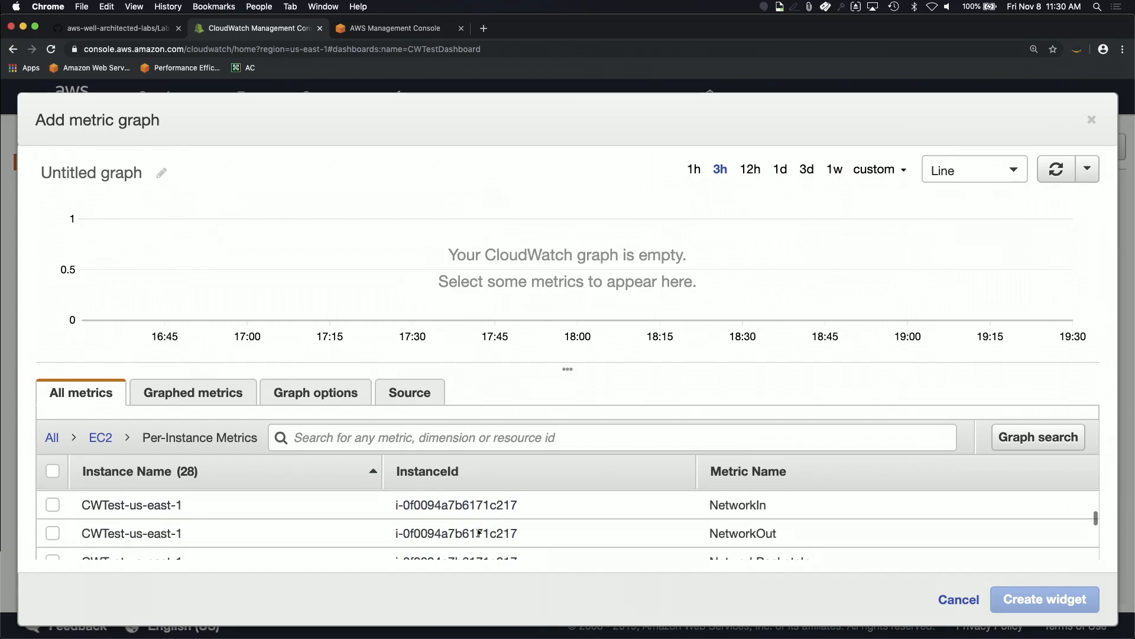
pyautogui.click(53, 507)
pyautogui.click(52, 533)
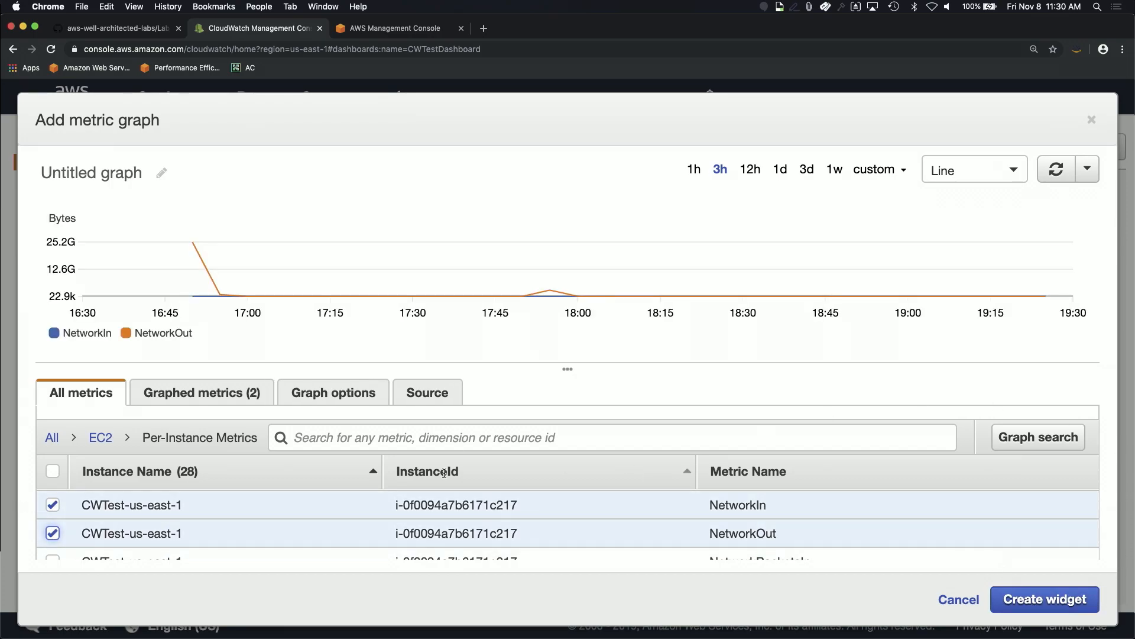
# Step: Set both network metrics to a 1-second period, title the graph 'Sender Network', and add it
pyautogui.click(201, 392)
pyautogui.click(903, 504)
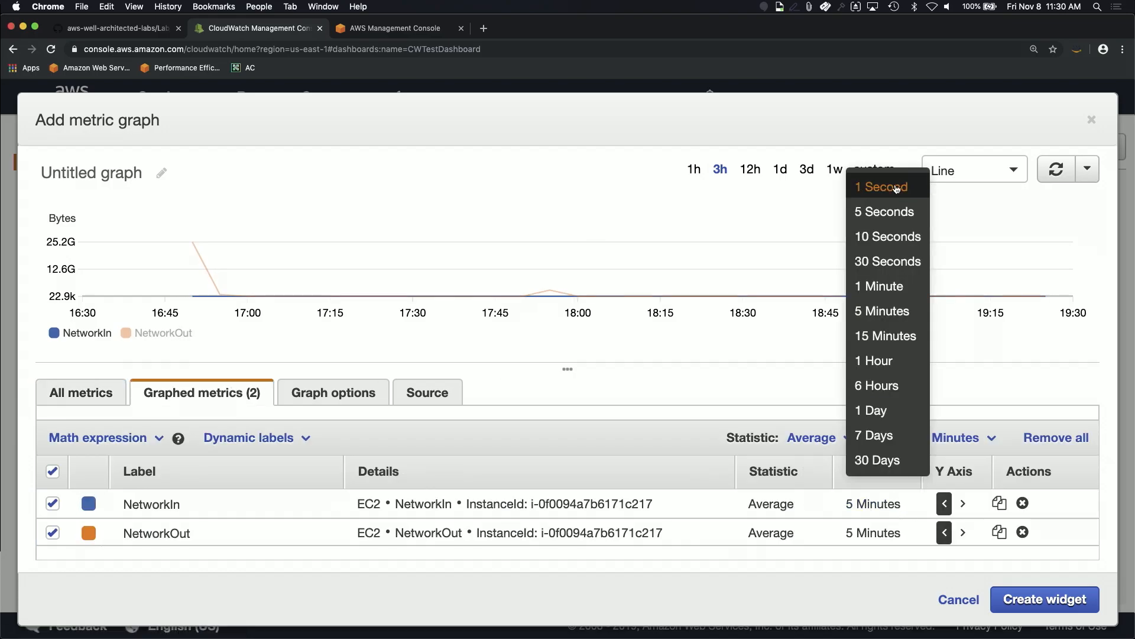
pyautogui.click(897, 188)
pyautogui.click(877, 535)
pyautogui.click(887, 214)
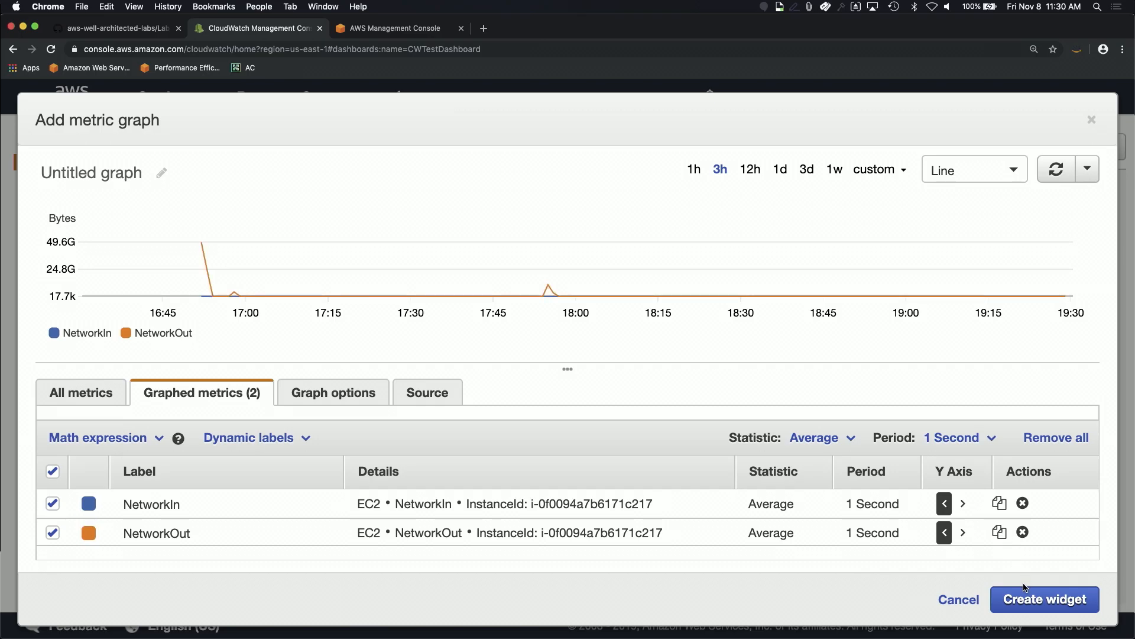
pyautogui.click(121, 170)
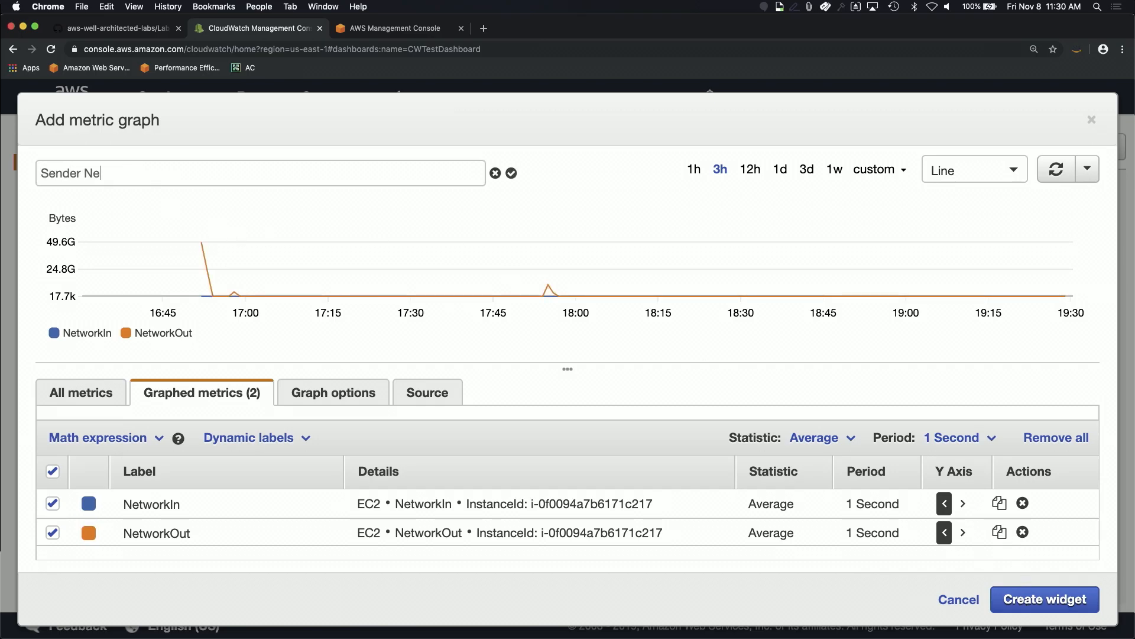
pyautogui.click(1067, 606)
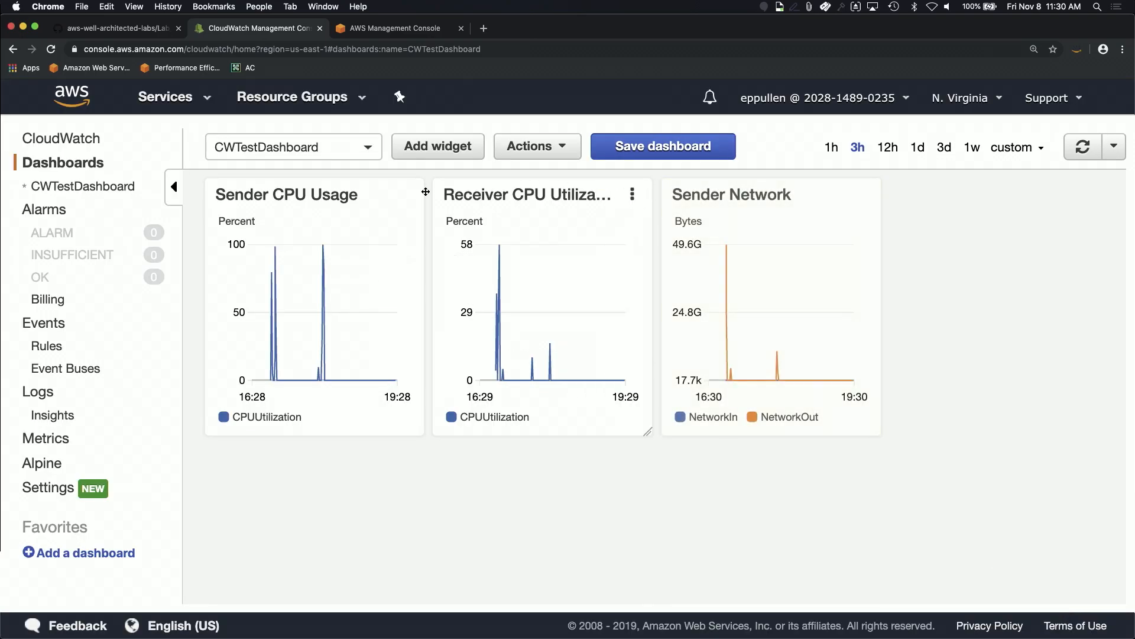
# Step: Start another line widget and graph CWTestReceiver's NetworkIn and NetworkOut per-instance metrics
pyautogui.click(434, 145)
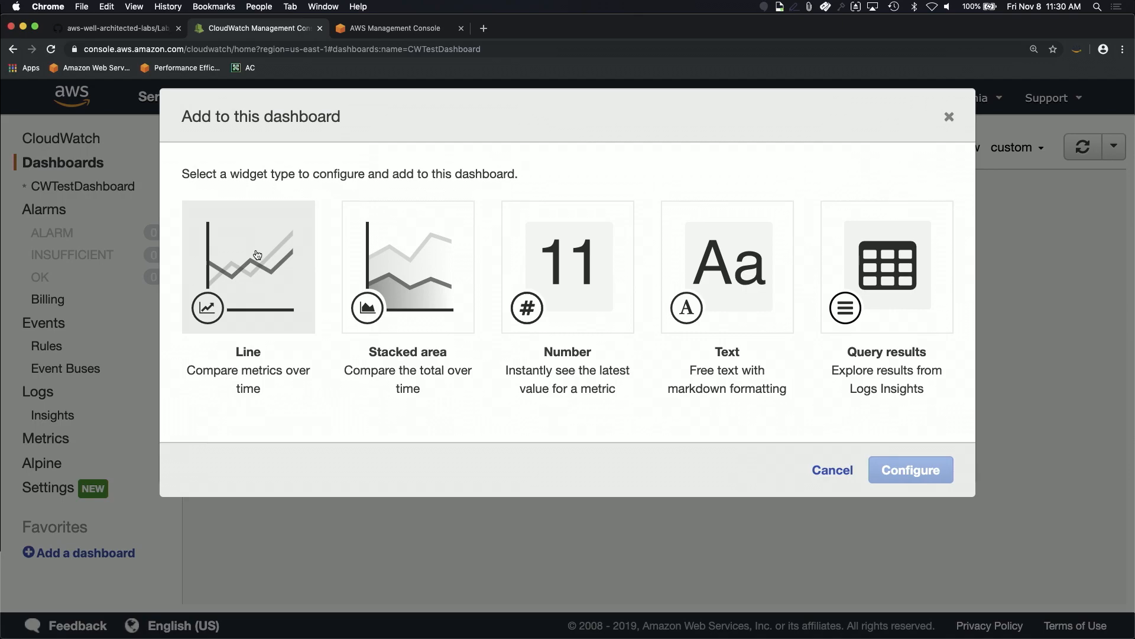
pyautogui.click(911, 469)
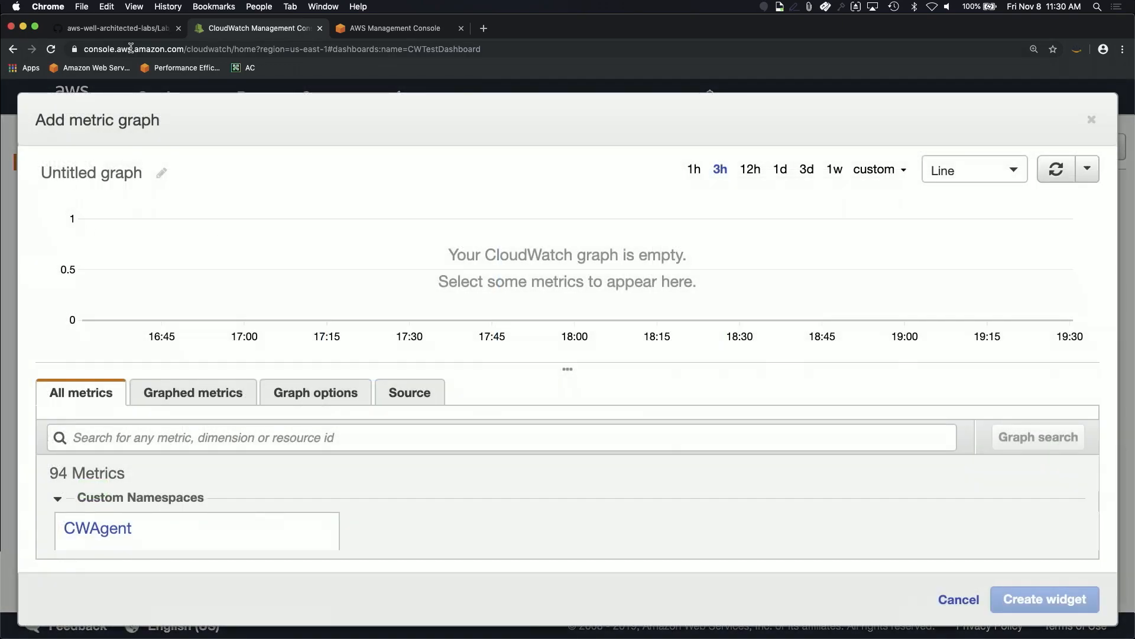
pyautogui.scroll(-5, 201, 500)
pyautogui.scroll(2, 200, 500)
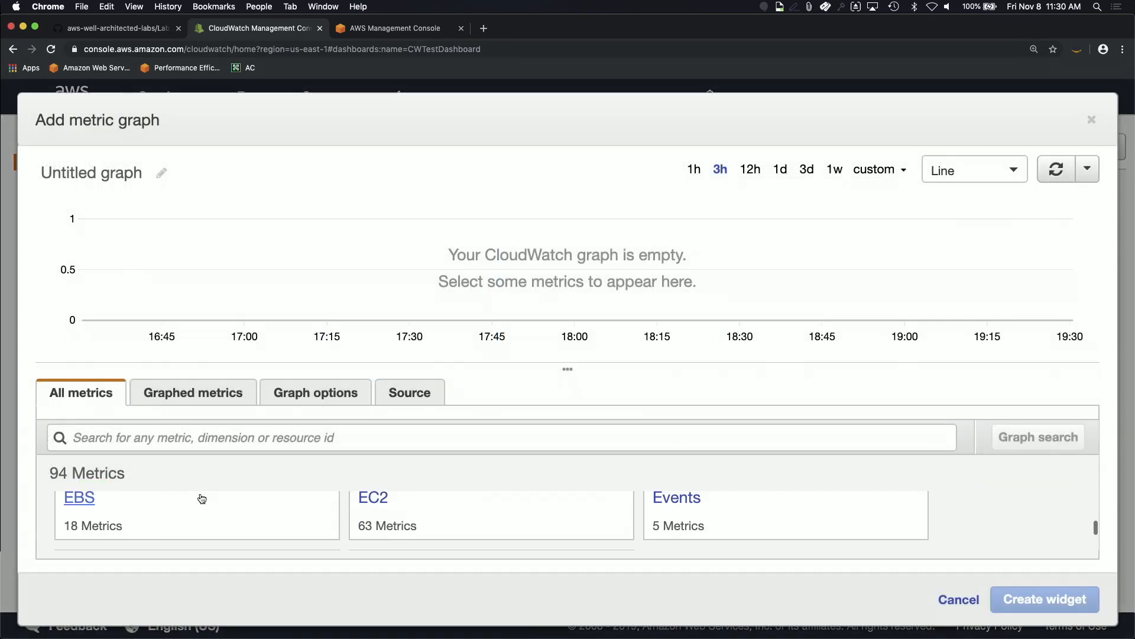
pyautogui.click(373, 501)
pyautogui.scroll(-3, 251, 525)
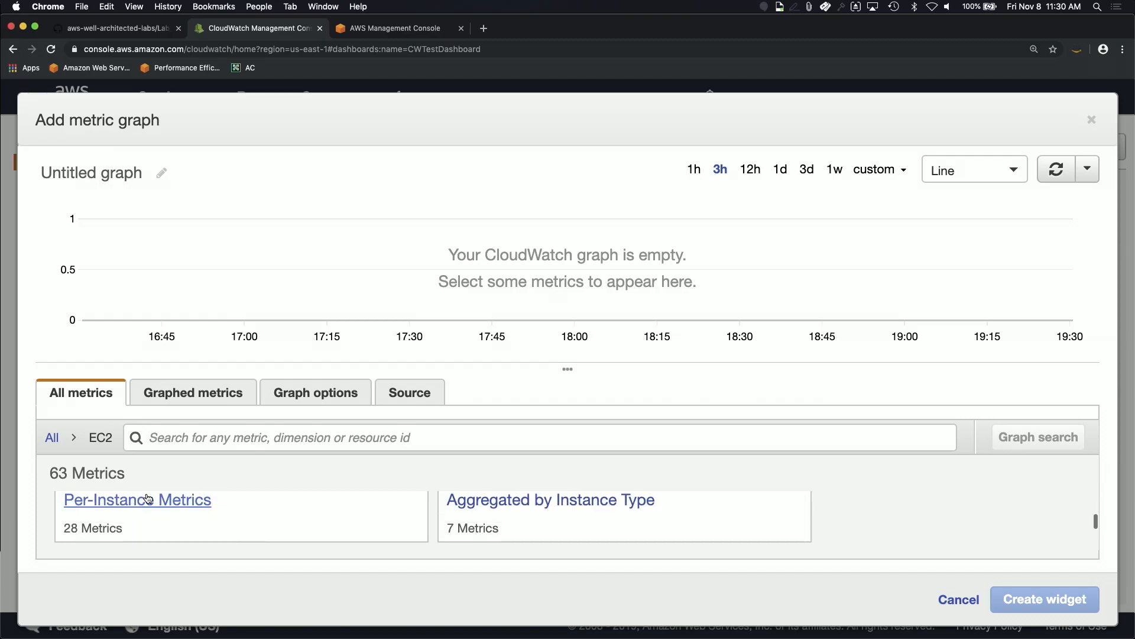
pyautogui.click(145, 499)
pyautogui.scroll(-5, 211, 520)
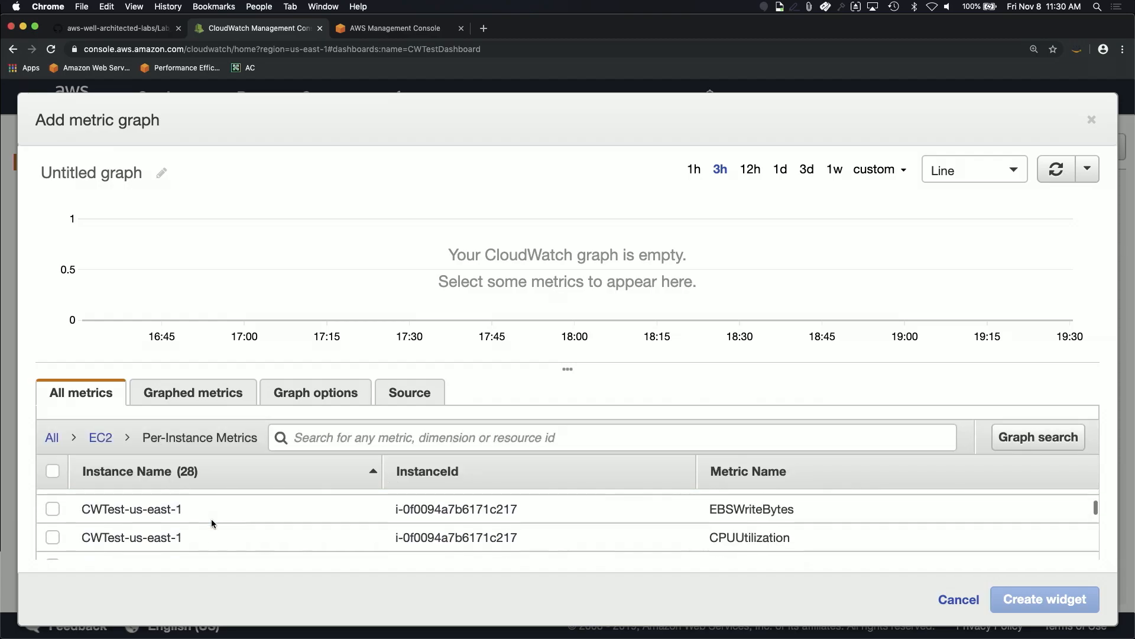
pyautogui.scroll(-8, 212, 521)
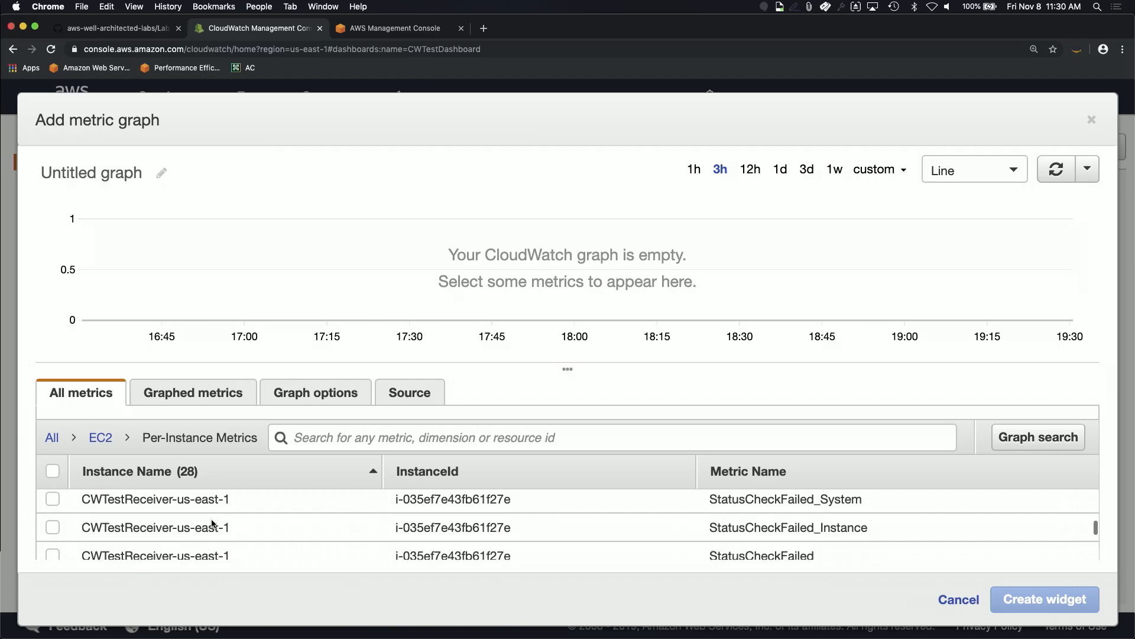
pyautogui.scroll(-6, 212, 523)
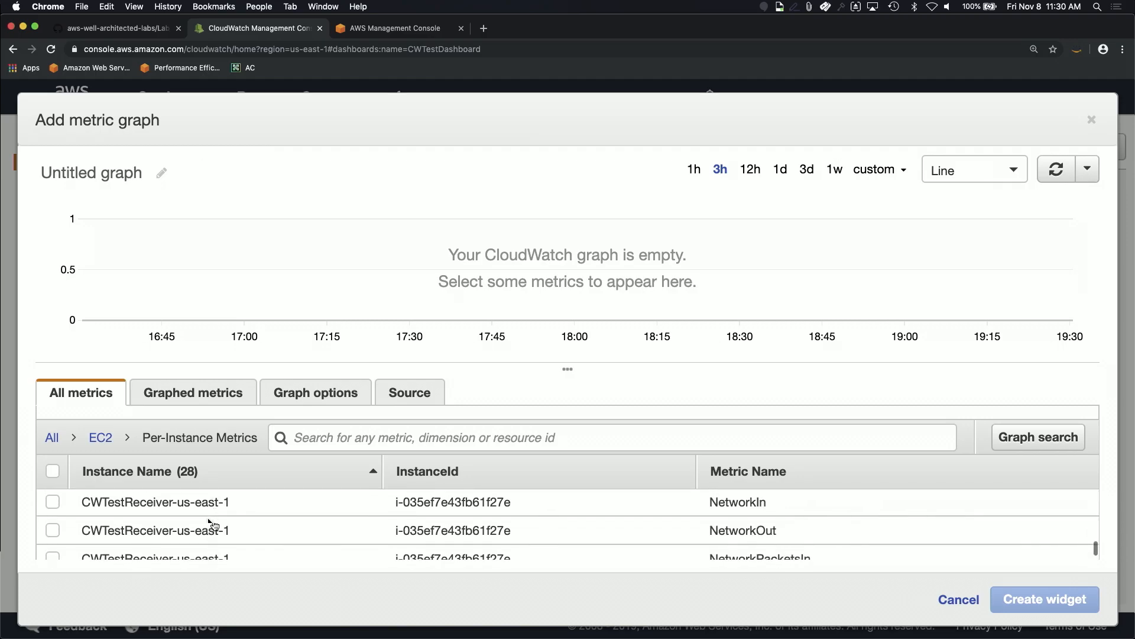
pyautogui.click(53, 503)
pyautogui.click(54, 529)
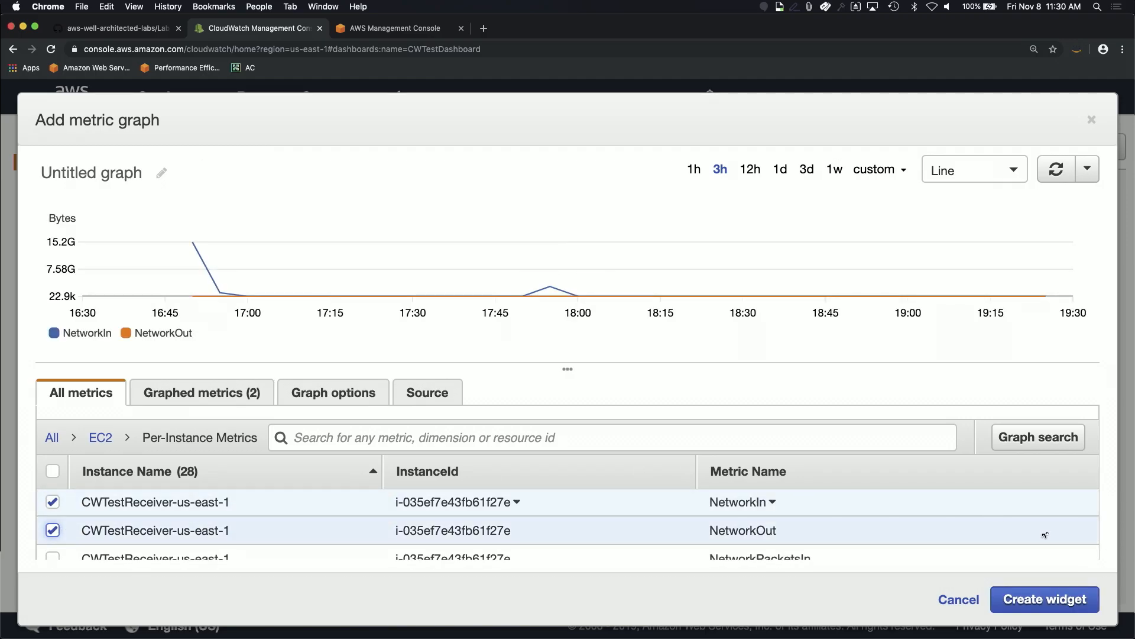
# Step: Set the receiver's NetworkIn and NetworkOut to a 1-second period and add the widget
pyautogui.click(240, 393)
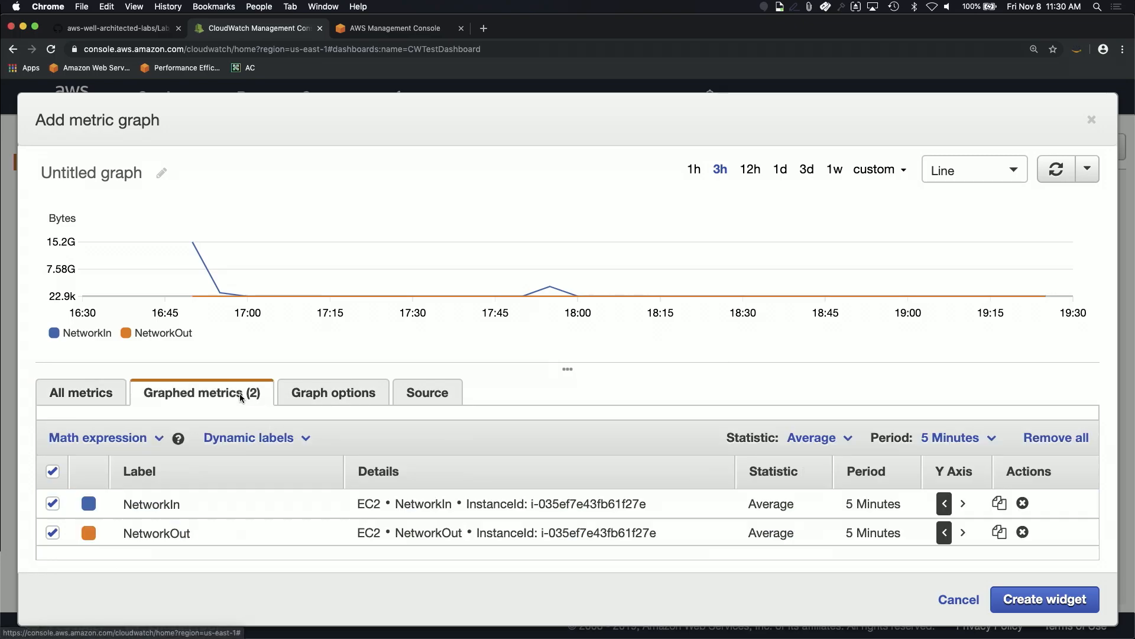
pyautogui.click(870, 505)
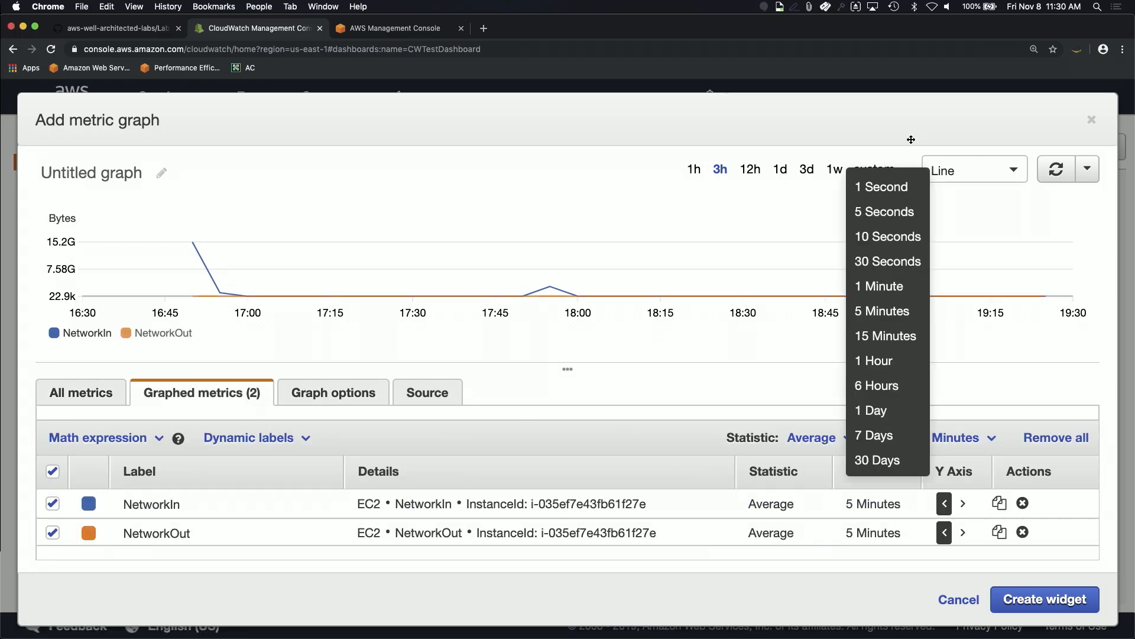
pyautogui.click(887, 187)
pyautogui.click(874, 532)
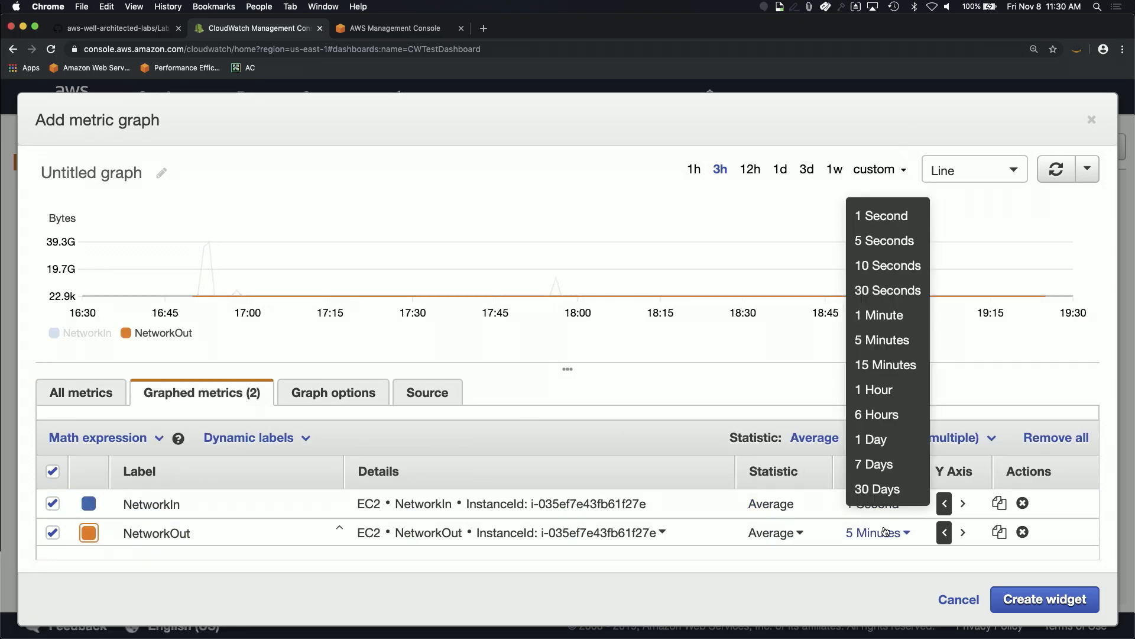
pyautogui.click(886, 213)
pyautogui.click(1045, 599)
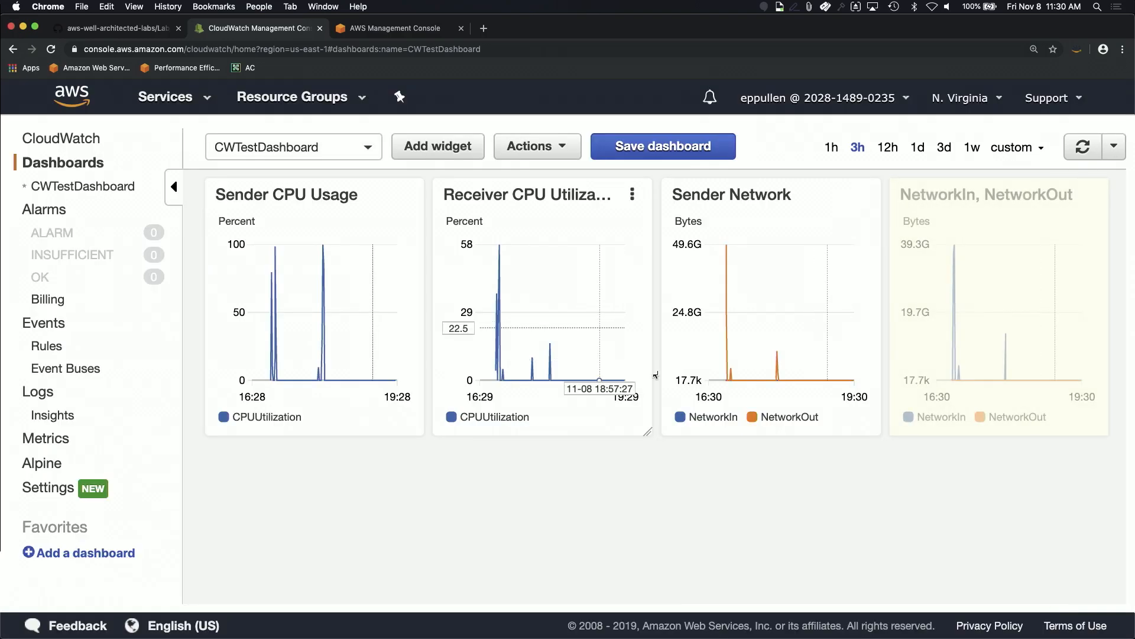
pyautogui.moveTo(764, 363)
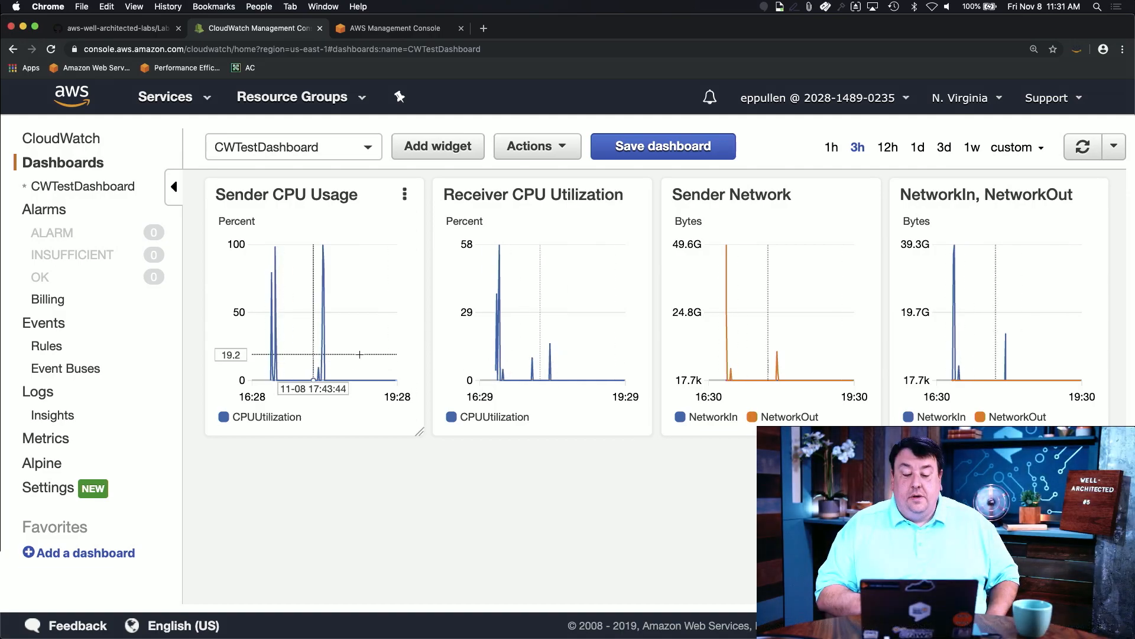
pyautogui.moveTo(506, 374)
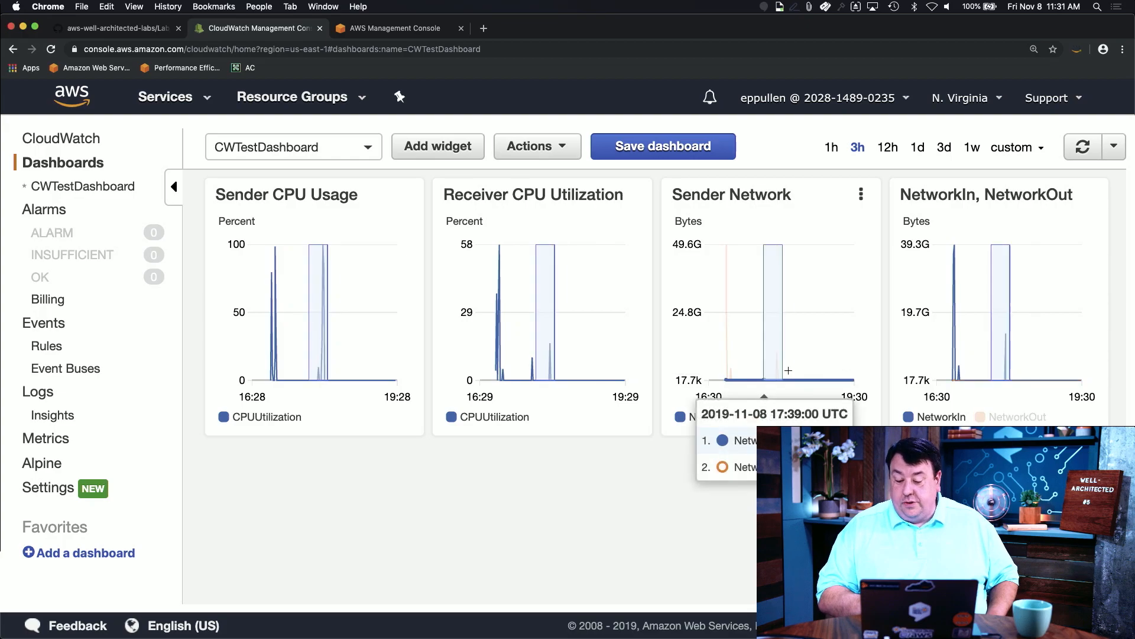
pyautogui.moveTo(788, 371); pyautogui.dragTo(784, 371)
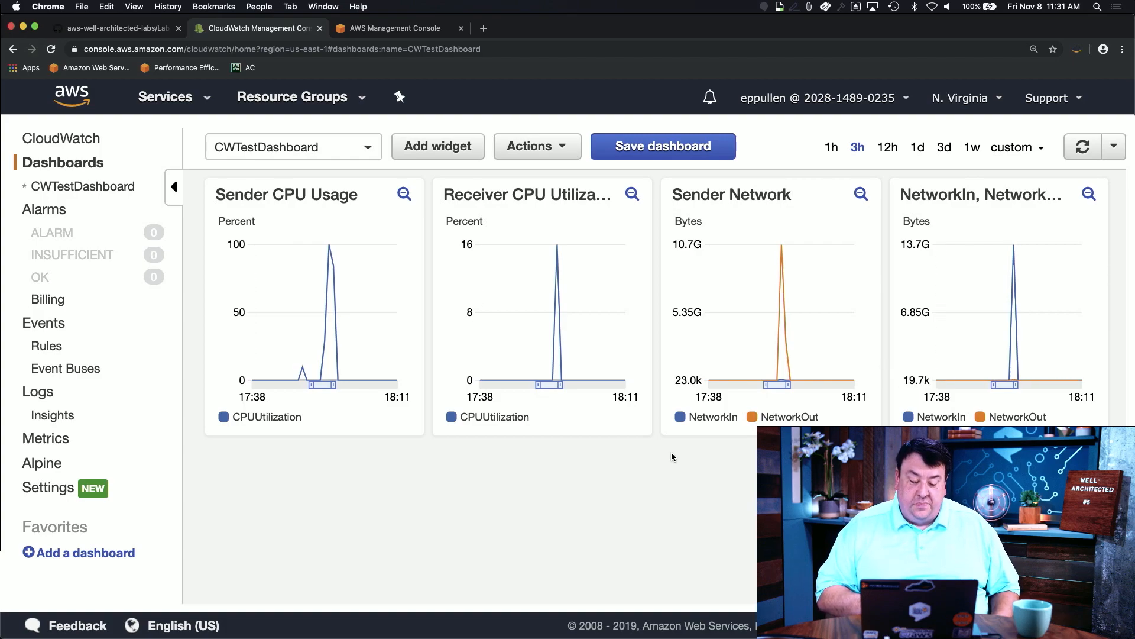
pyautogui.click(404, 195)
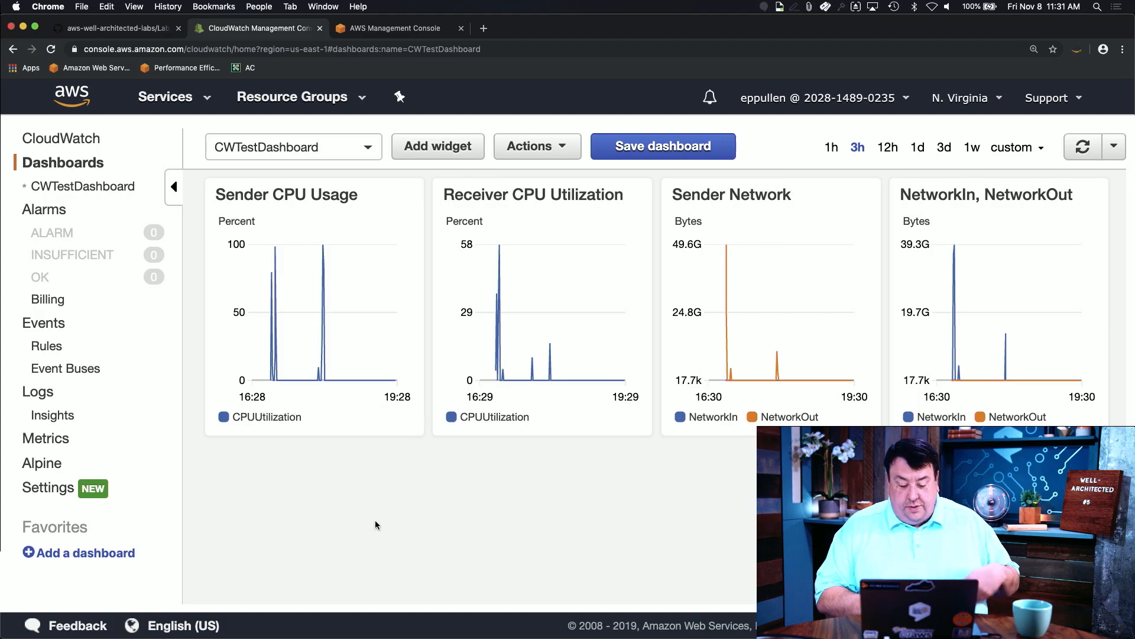
# Step: Reconnect to the EC2 instance over SSH, start the 120-second sudo stress test, and return to Chrome
pyautogui.press('super+Tab')
pyautogui.press('super+Tab')
pyautogui.press('super+Tab')
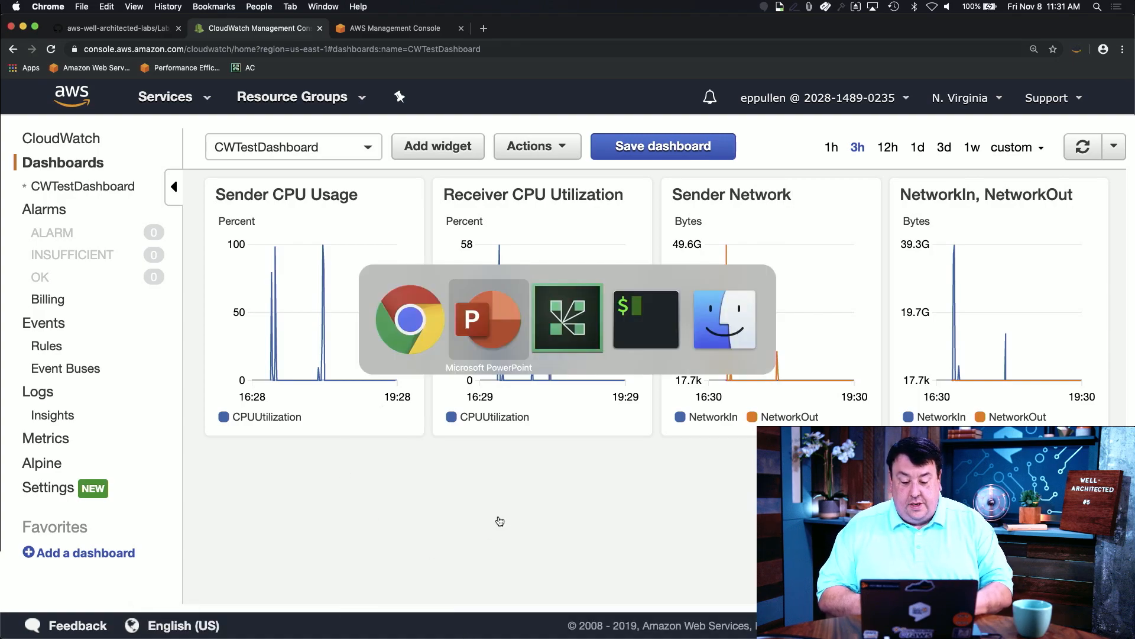
pyautogui.press('Up')
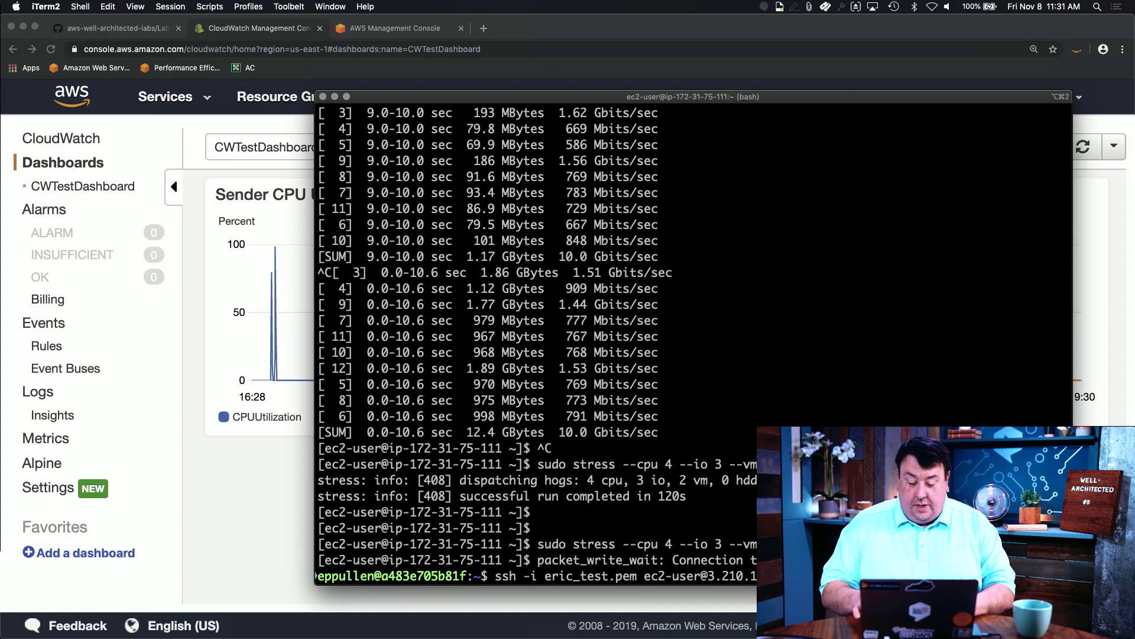
pyautogui.press('Return')
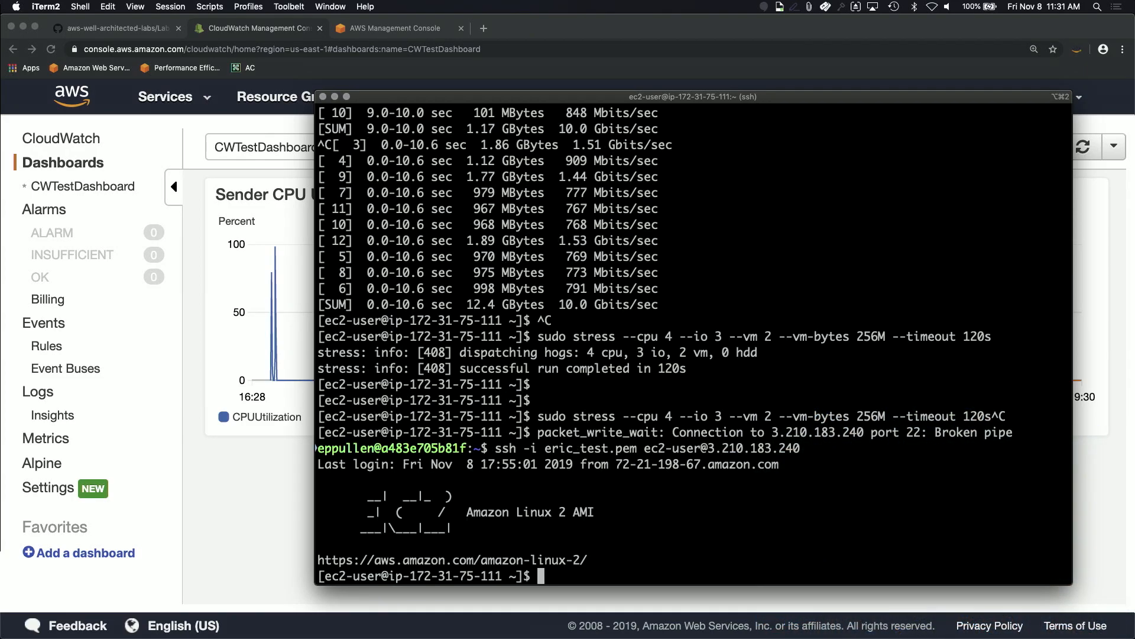
pyautogui.press('Up')
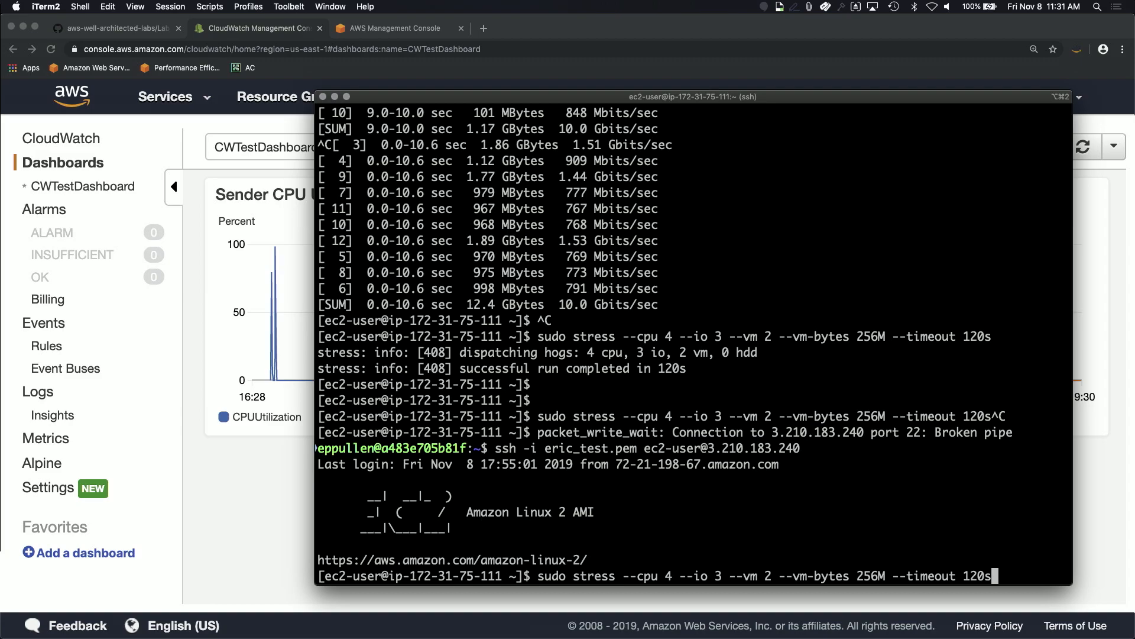
pyautogui.press('Return')
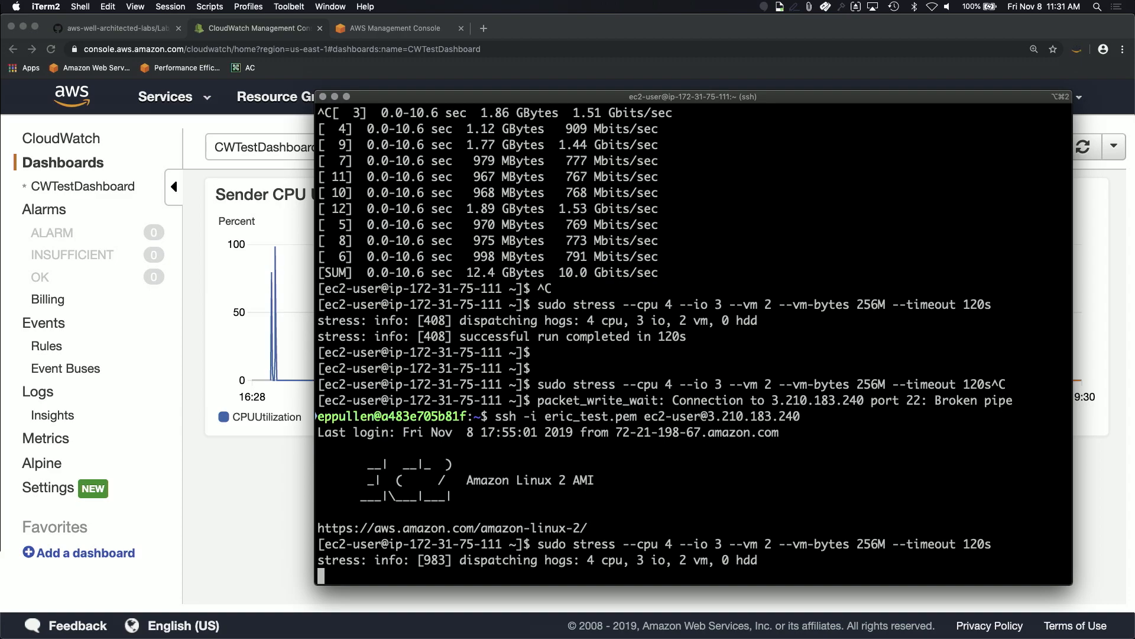
pyautogui.click(235, 535)
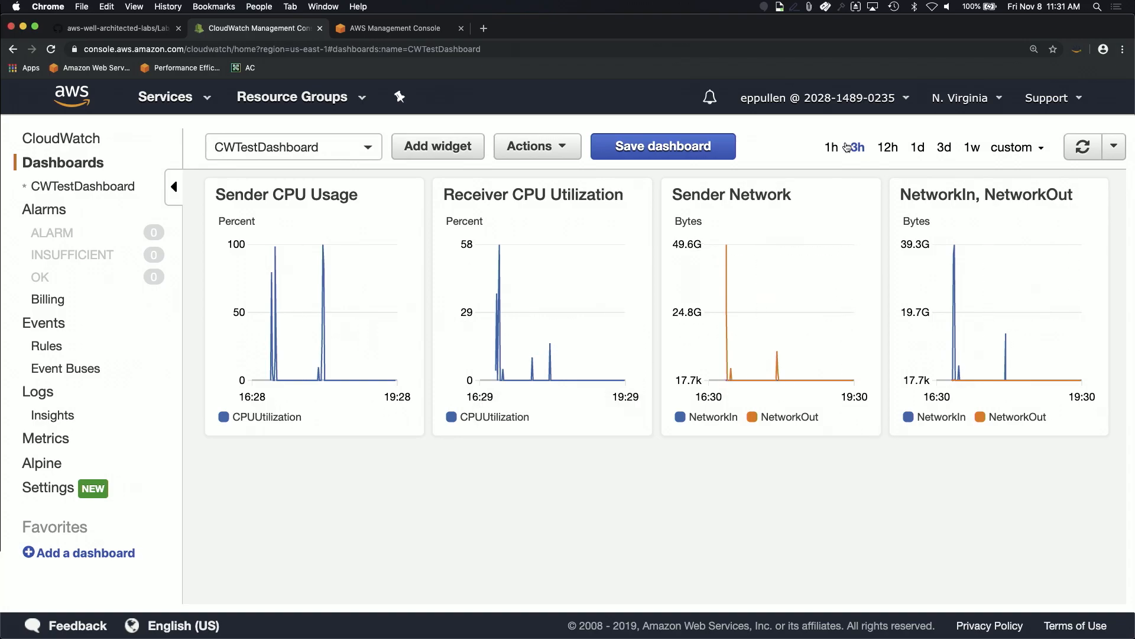
# Step: Switch the dashboard graphs to the 1h time range and bring iTerm2 back to the front
pyautogui.click(833, 149)
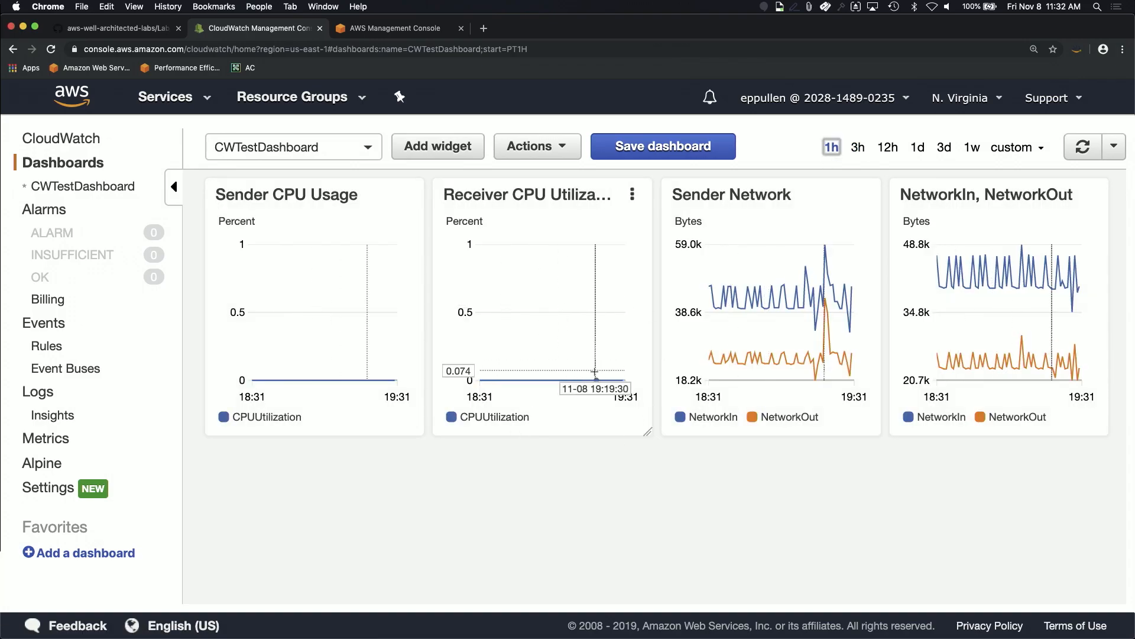
pyautogui.press('super+Tab')
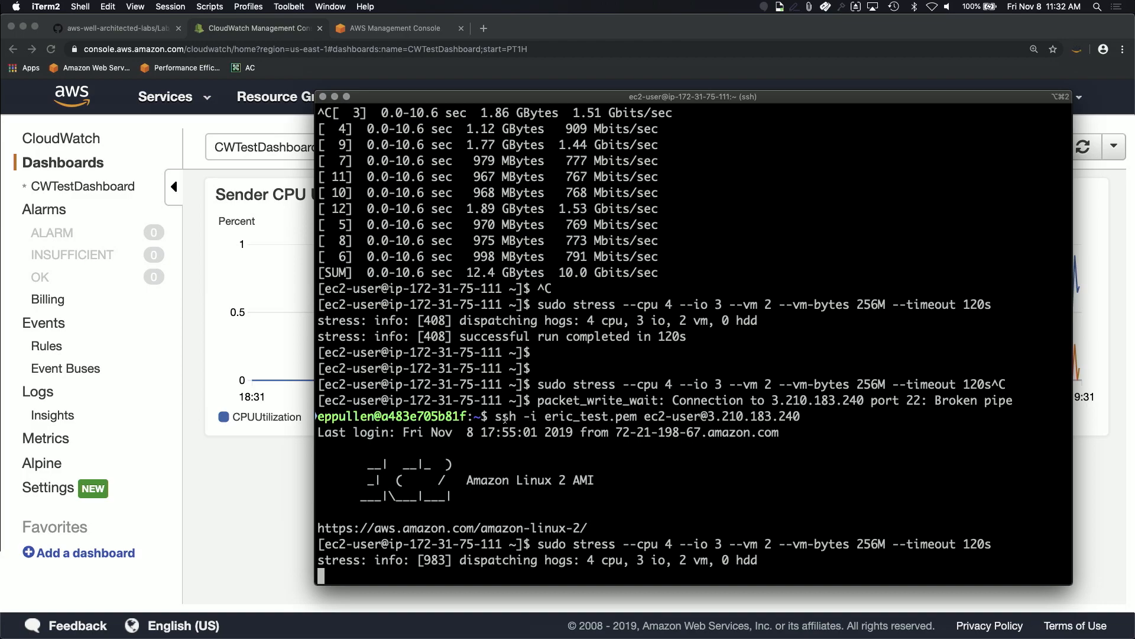
# Step: In a new iTerm2 tab, reconnect via ssh and run the 60-second, 10-stream iperf test to 172.31.78.246
pyautogui.moveTo(498, 418); pyautogui.dragTo(787, 421)
pyautogui.press('super+t')
pyautogui.press('super+v')
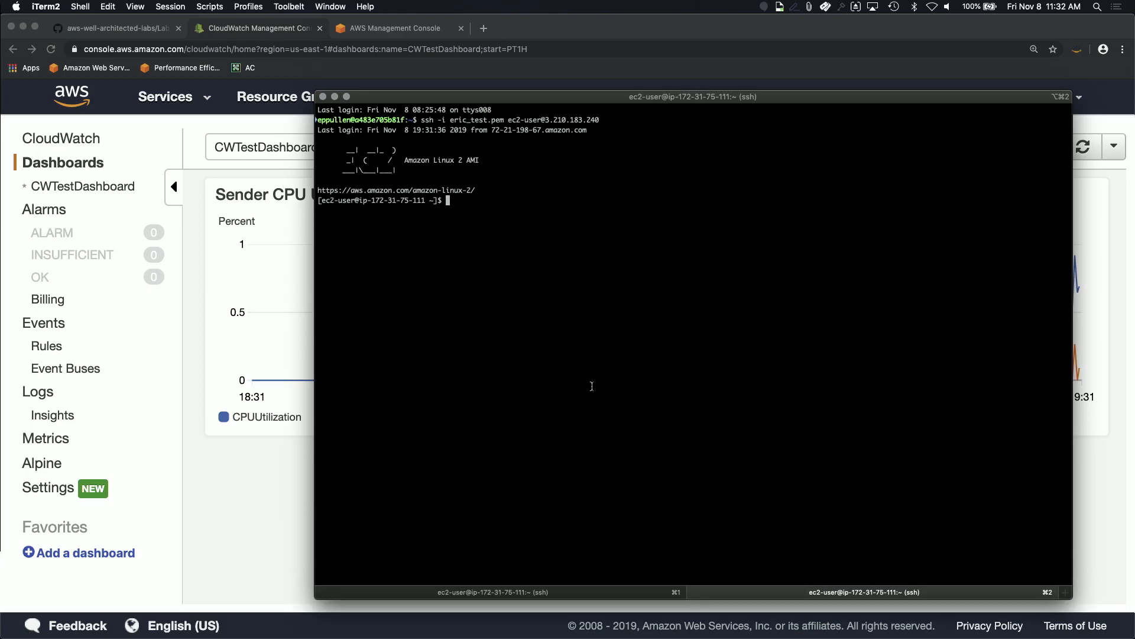
pyautogui.press('super+equal')
pyautogui.press('super+equal')
pyautogui.press('super+equal')
pyautogui.press('super+equal')
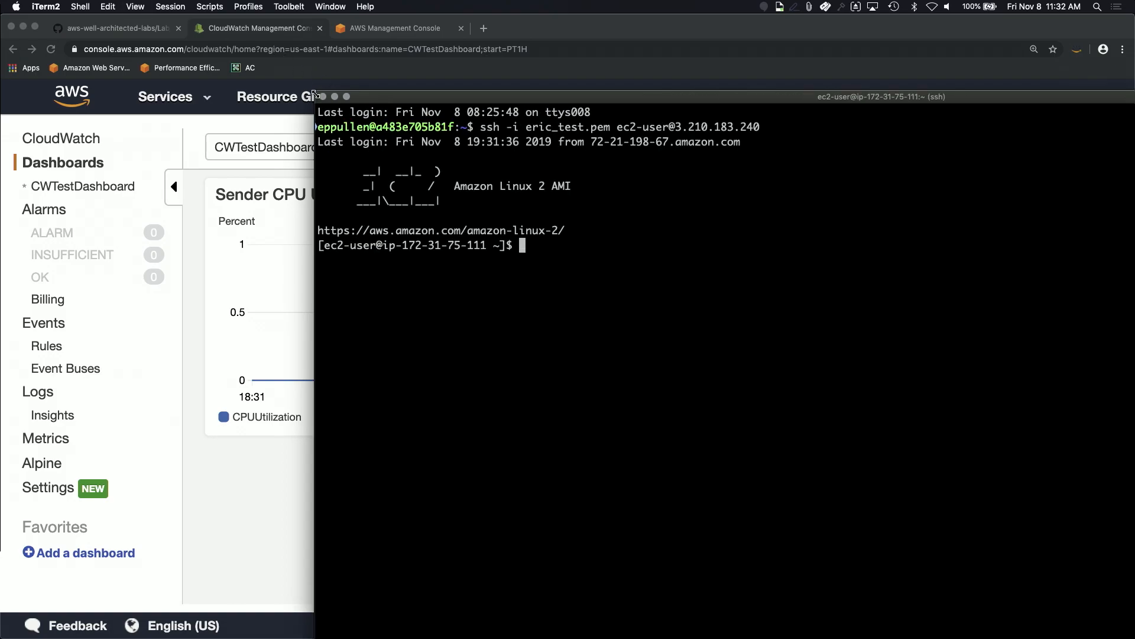
pyautogui.moveTo(580, 105); pyautogui.dragTo(378, 41)
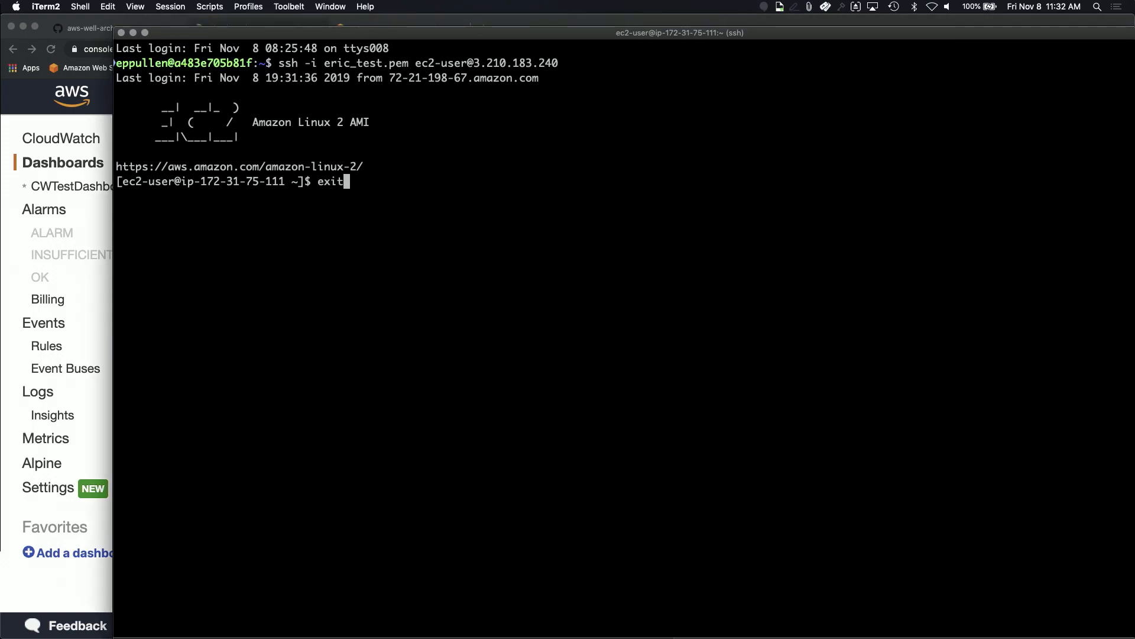
pyautogui.press('Up')
pyautogui.press('Up')
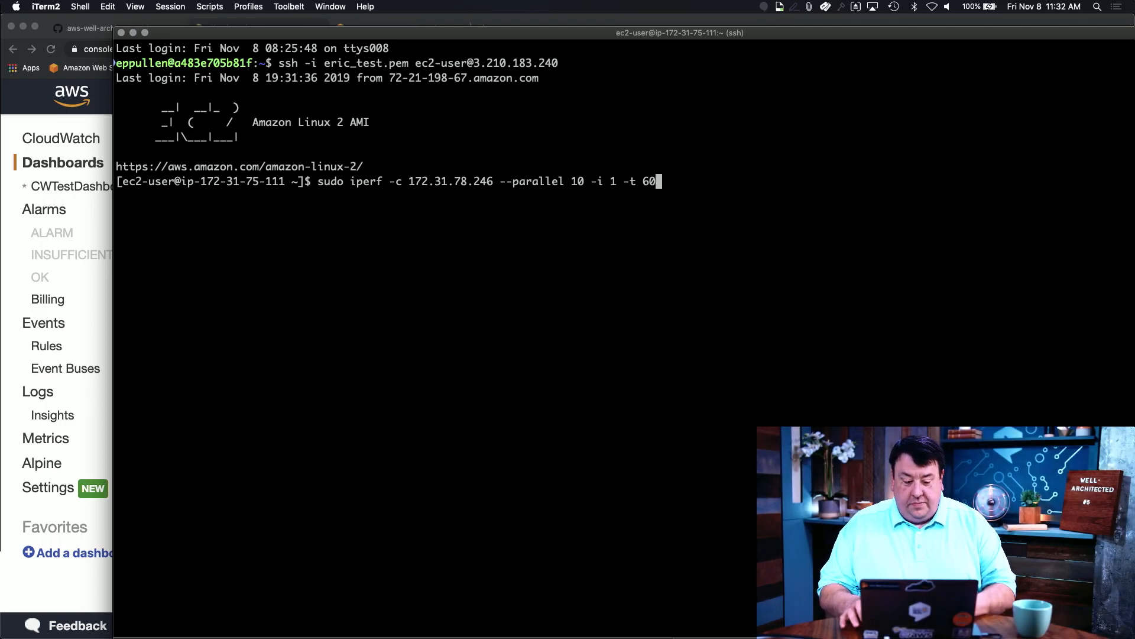
pyautogui.press('Return')
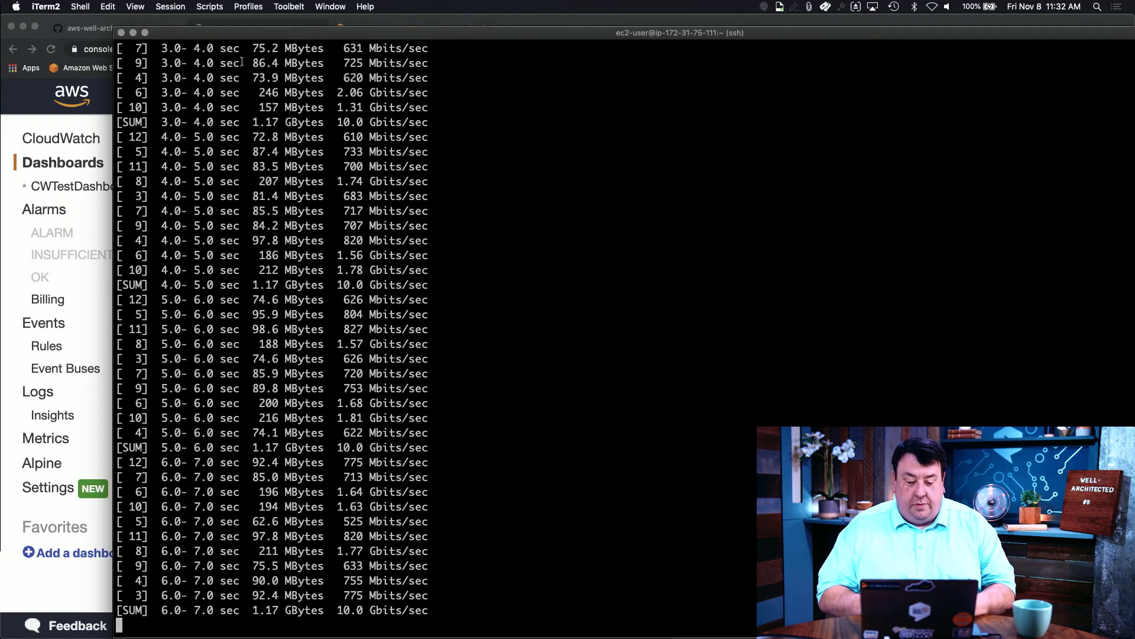
pyautogui.click(464, 18)
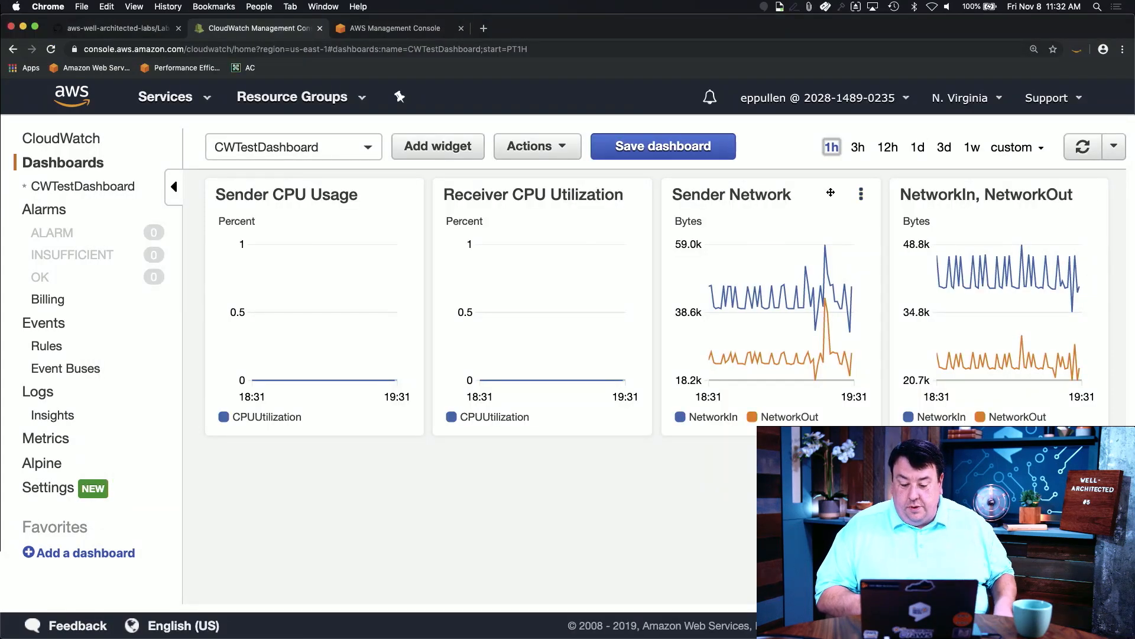
# Step: Refresh the dashboard twice to show the Sender network spike, then open the empty Alarms list
pyautogui.click(1083, 147)
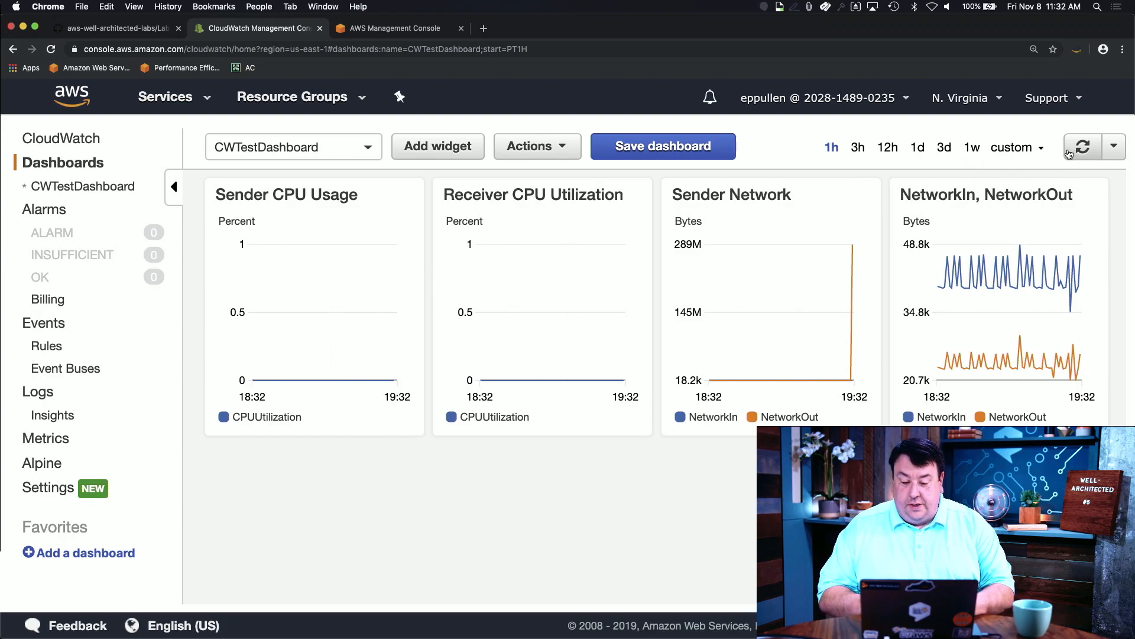
pyautogui.moveTo(387, 272)
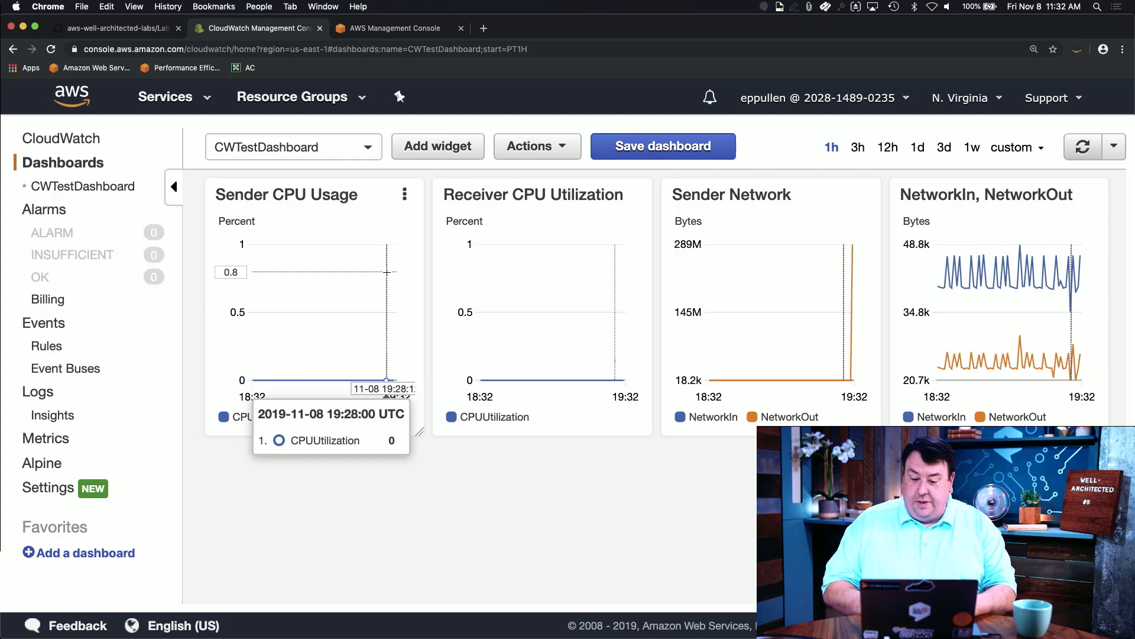
pyautogui.click(1087, 149)
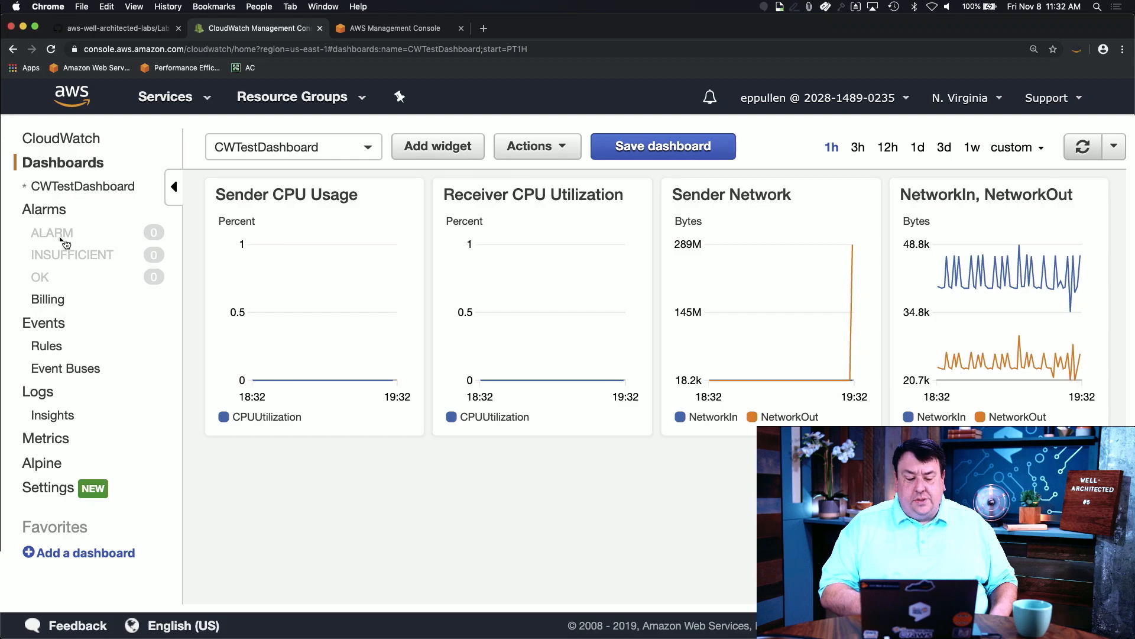
pyautogui.click(59, 212)
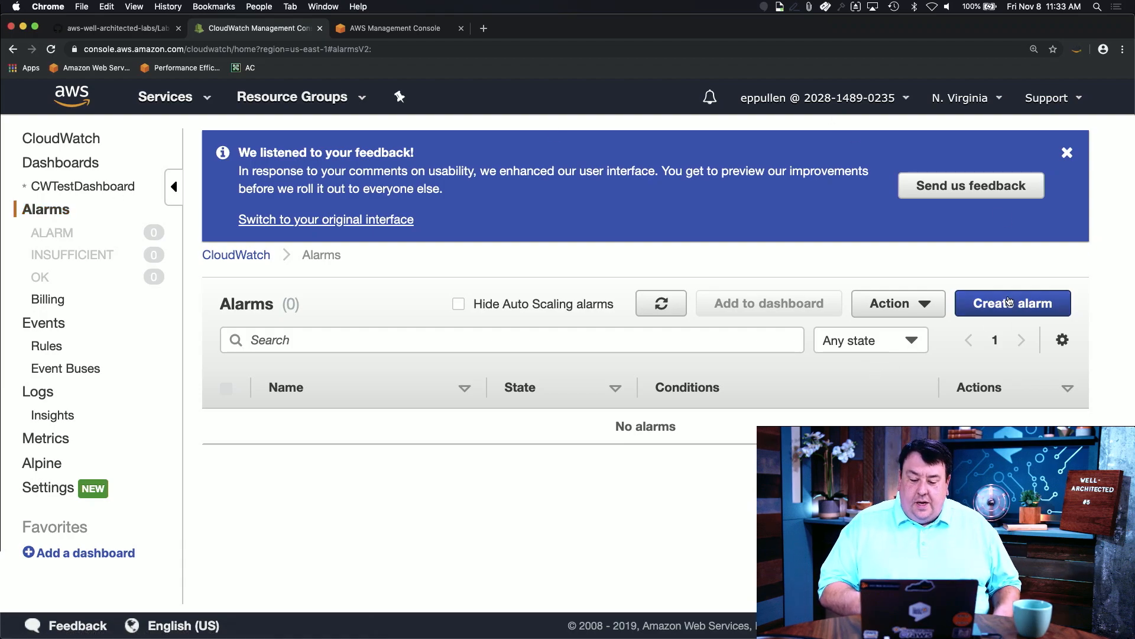
# Step: Create an alarm and pick CWTest-us-east-1's CPUUtilization from EC2 Per-Instance Metrics filtered by 'cpu'
pyautogui.click(1068, 153)
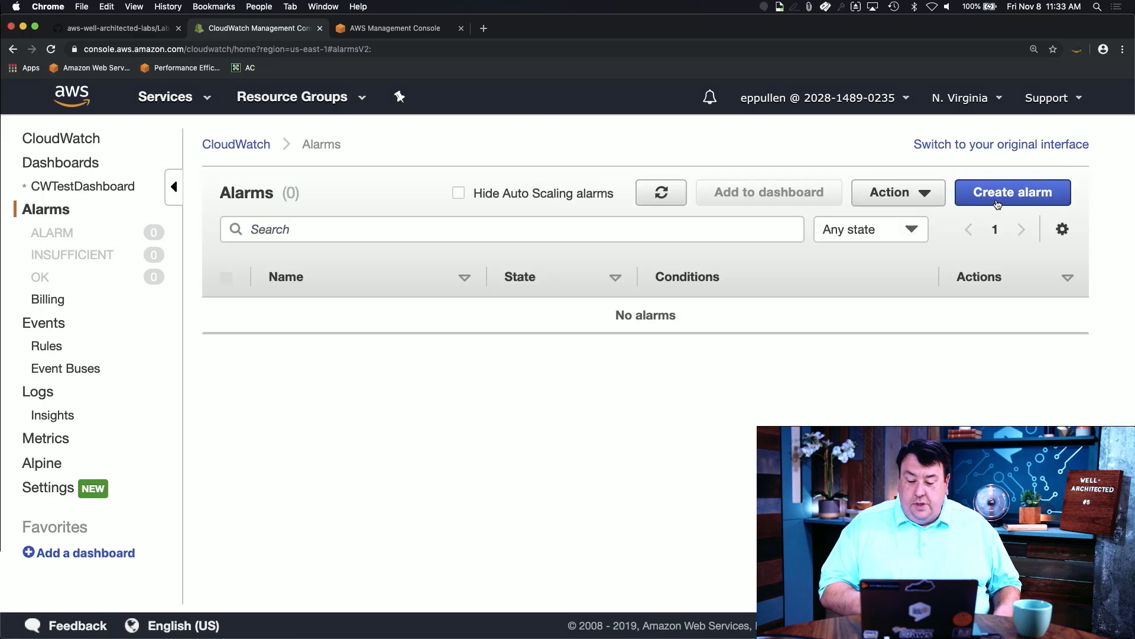
pyautogui.click(1000, 197)
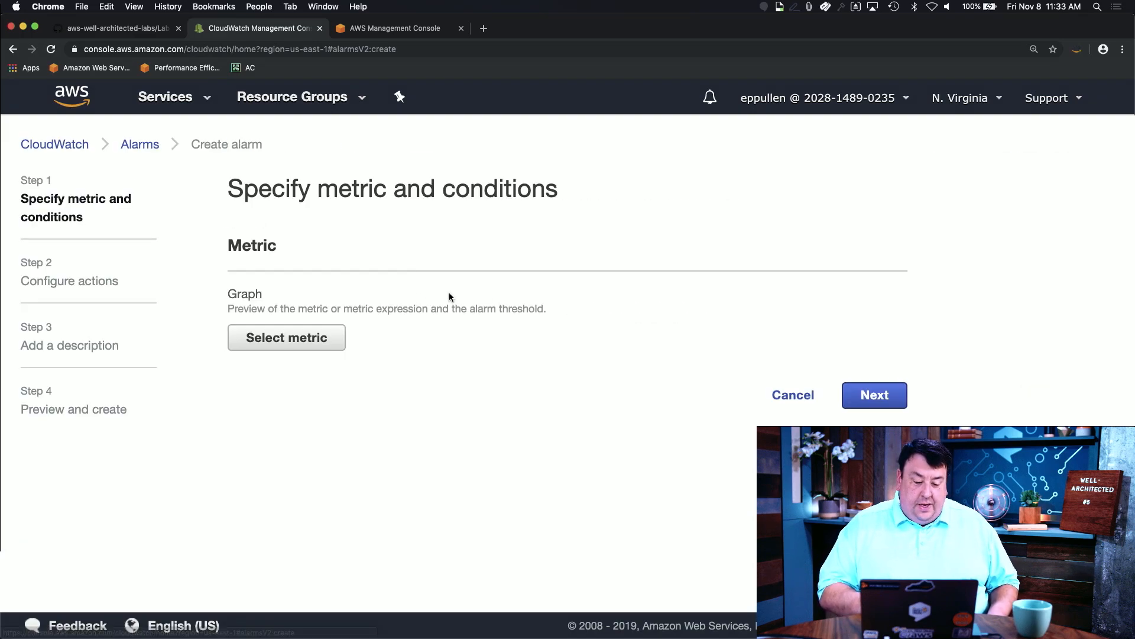
pyautogui.click(290, 342)
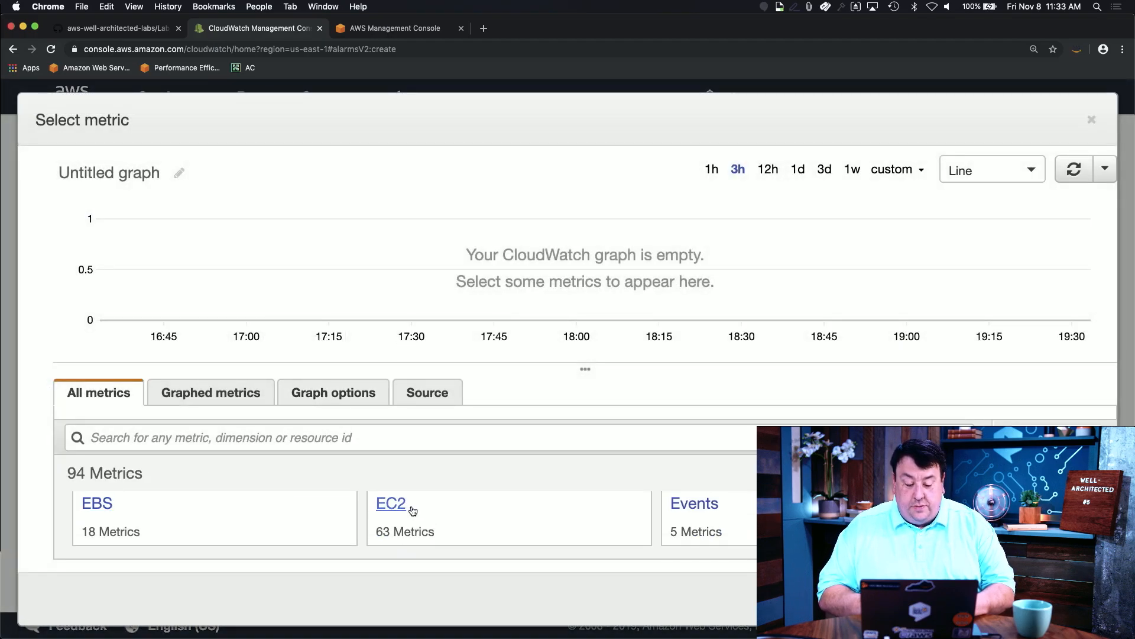
pyautogui.click(408, 509)
pyautogui.scroll(-2, 290, 518)
pyautogui.click(203, 520)
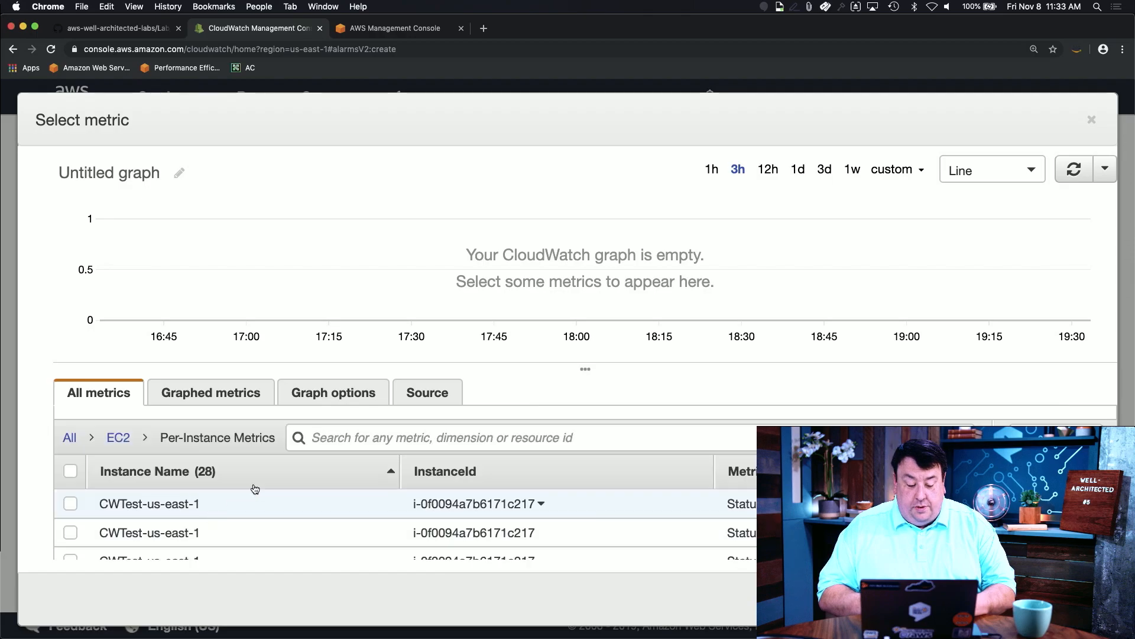
pyautogui.click(379, 444)
pyautogui.write('cpu')
pyautogui.press('Return')
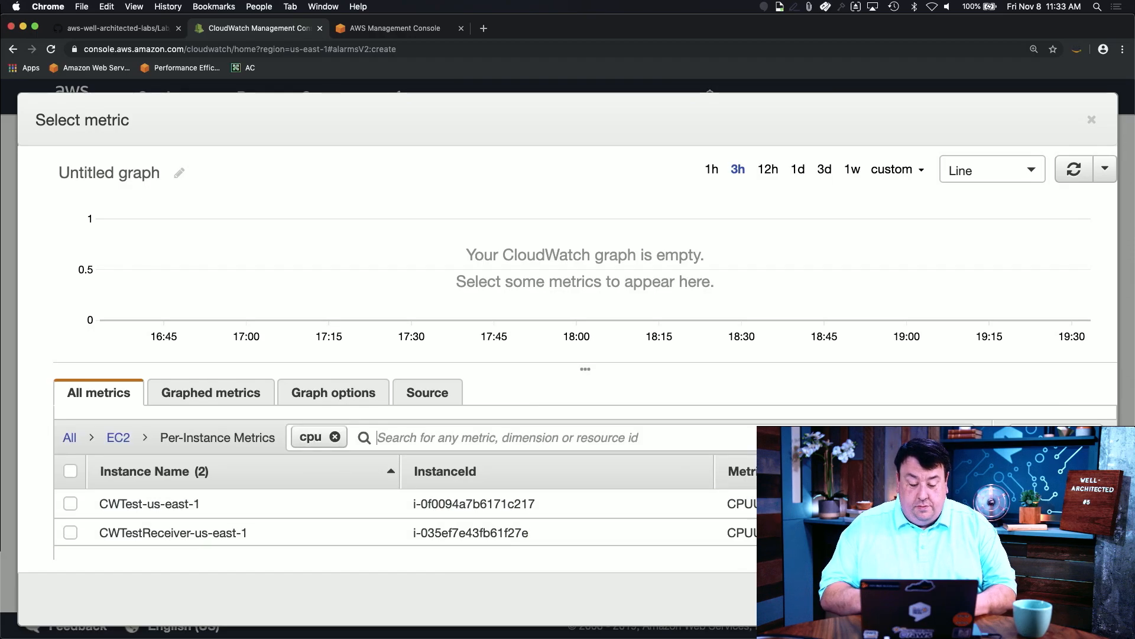
pyautogui.click(71, 504)
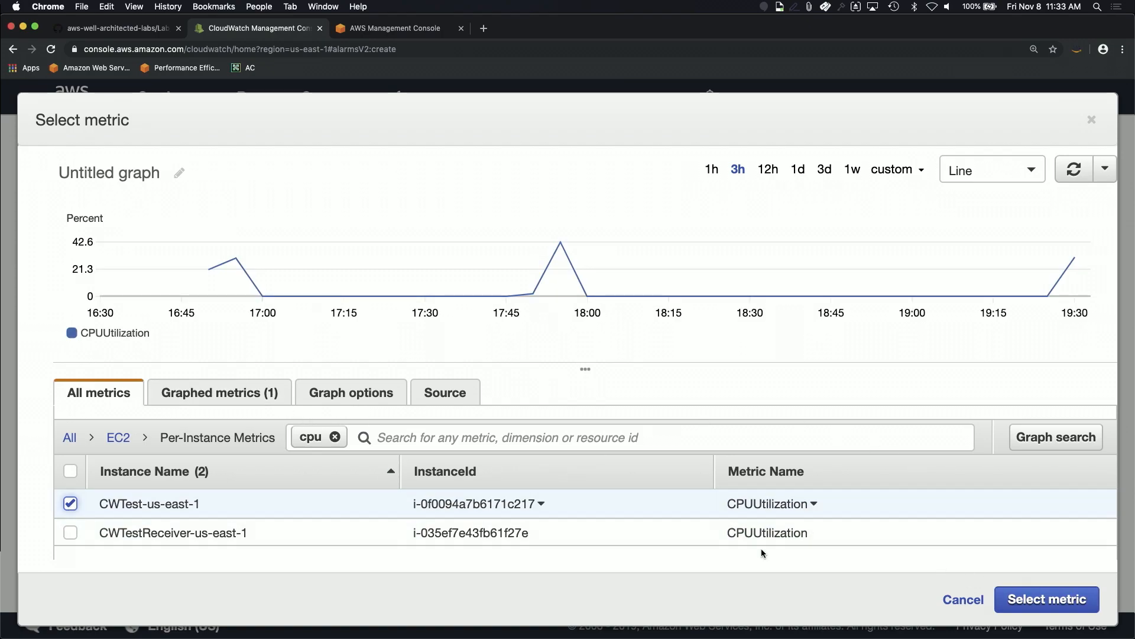
# Step: Confirm CWTest-us-east-1 CPUUtilization as the alarm's metric
pyautogui.click(1030, 600)
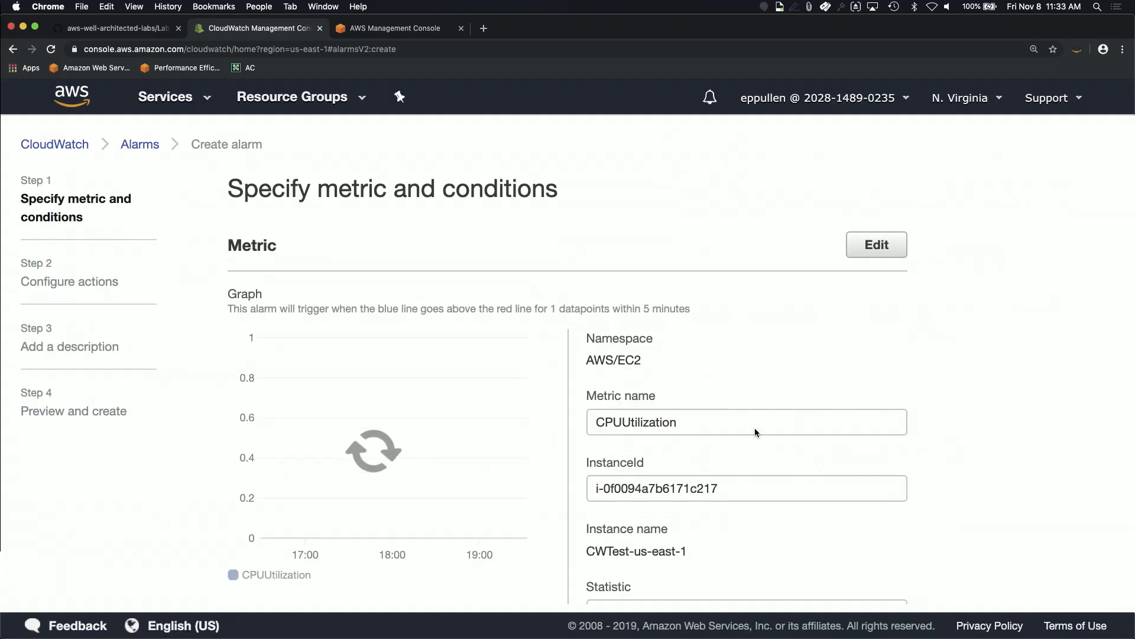
pyautogui.scroll(-1, 851, 358)
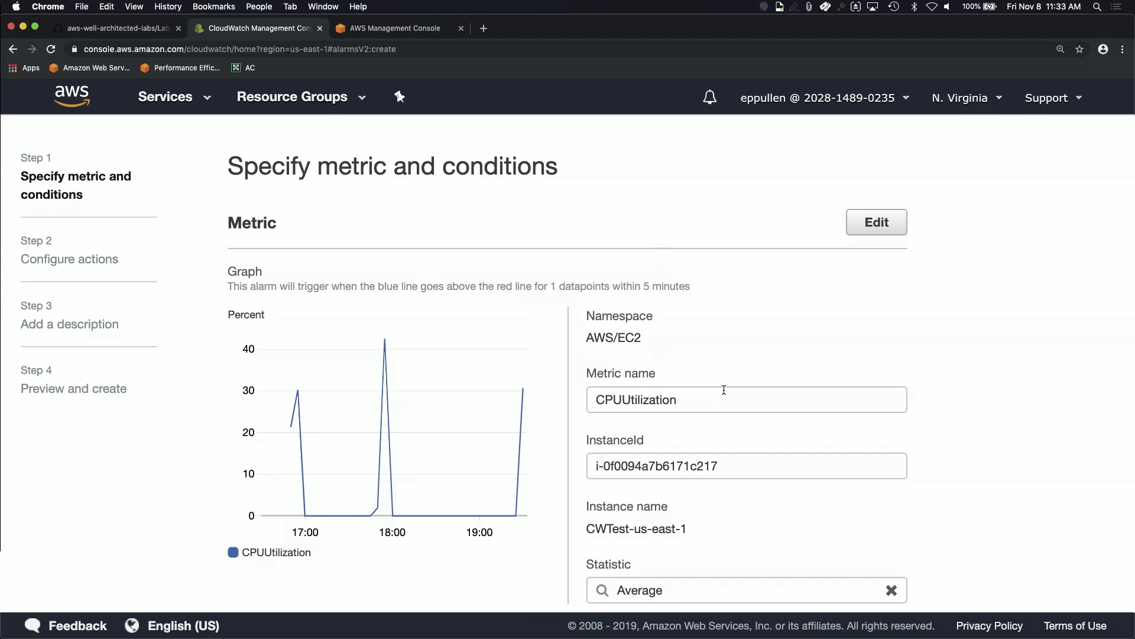
pyautogui.scroll(-1, 832, 395)
pyautogui.scroll(-5, 832, 394)
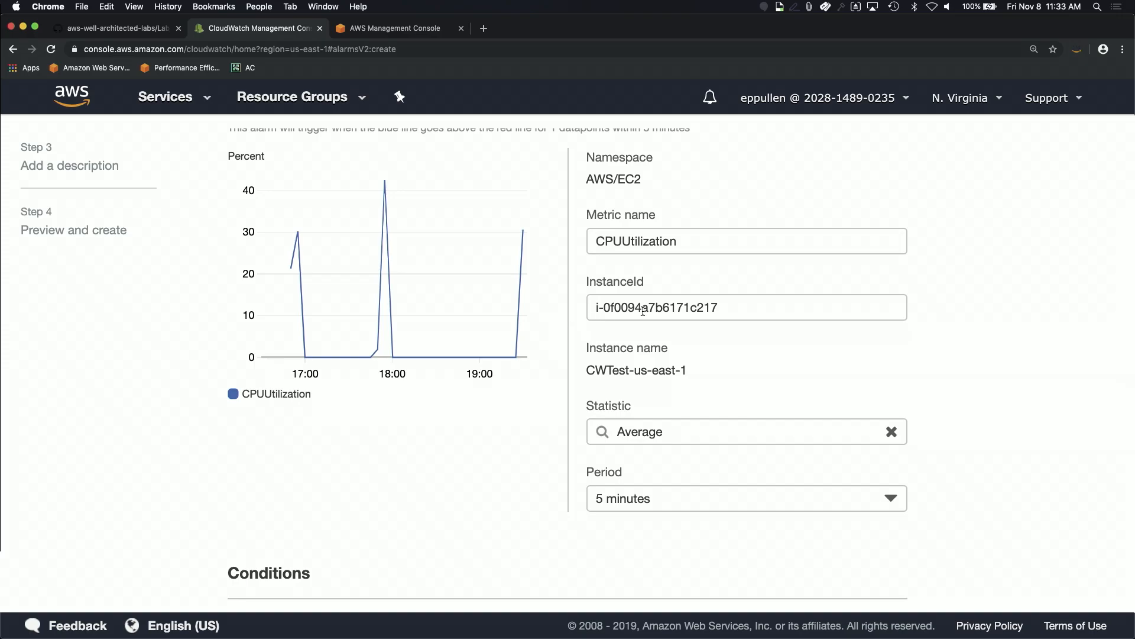
pyautogui.scroll(-4, 636, 445)
# Step: Change the evaluation period to 1 minute, after briefly trying 30 seconds
pyautogui.click(657, 428)
pyautogui.click(661, 426)
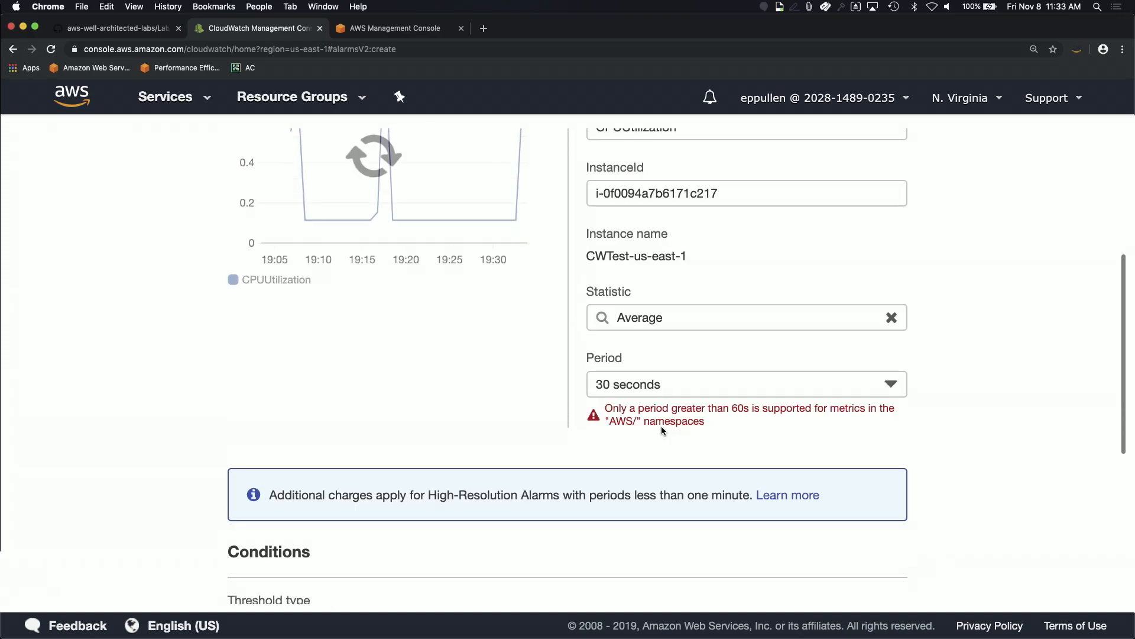
pyautogui.click(684, 380)
pyautogui.click(654, 463)
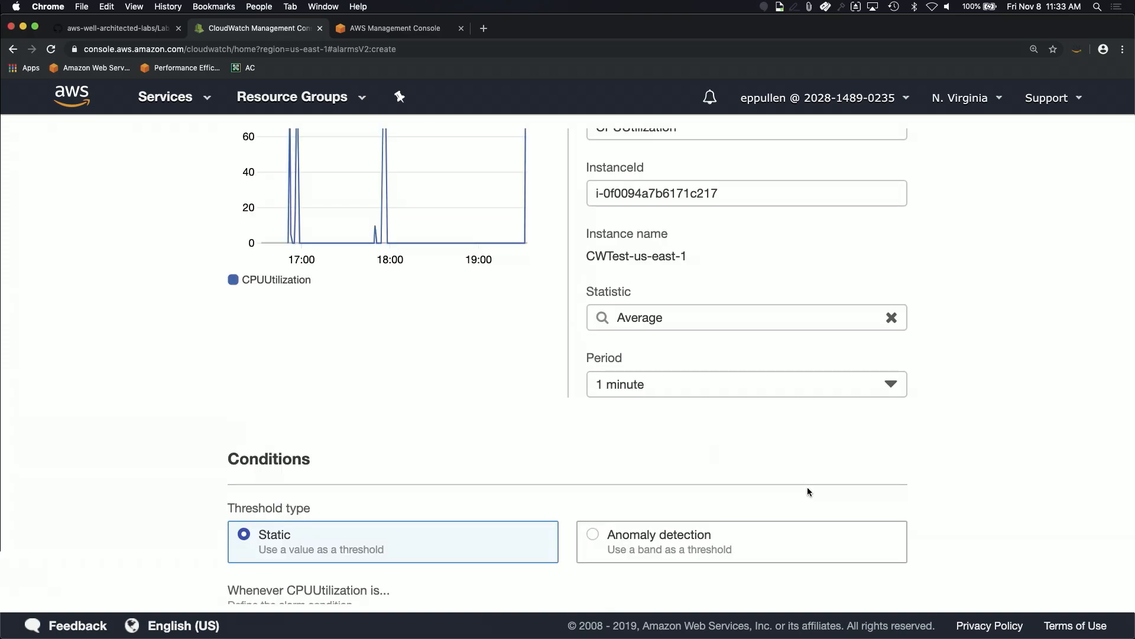
pyautogui.scroll(-1, 464, 395)
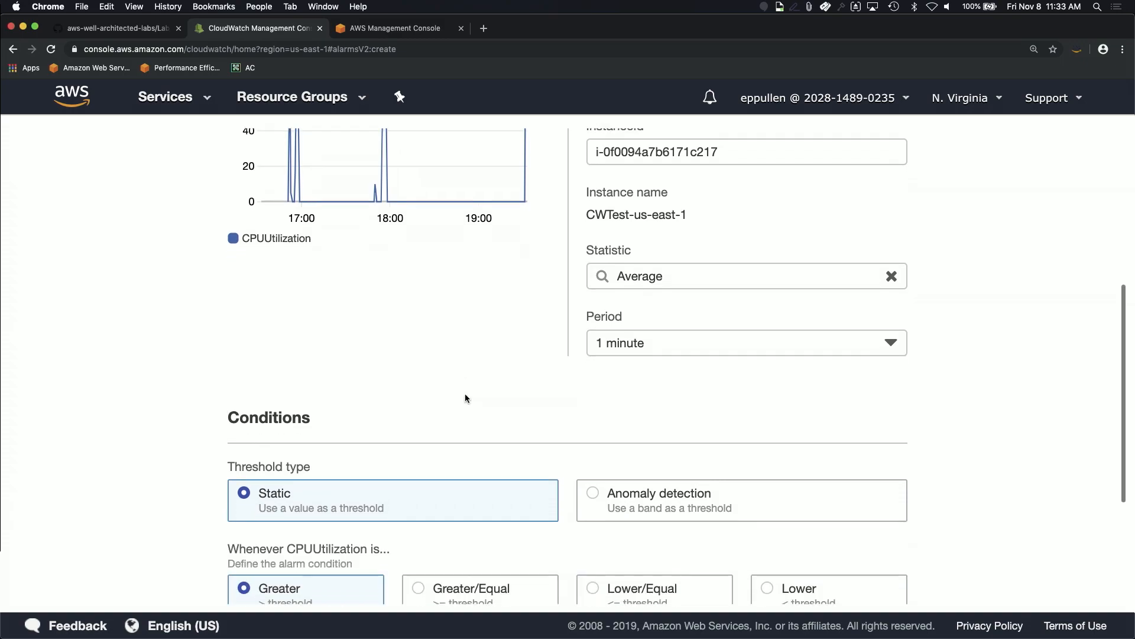
pyautogui.scroll(-1, 926, 361)
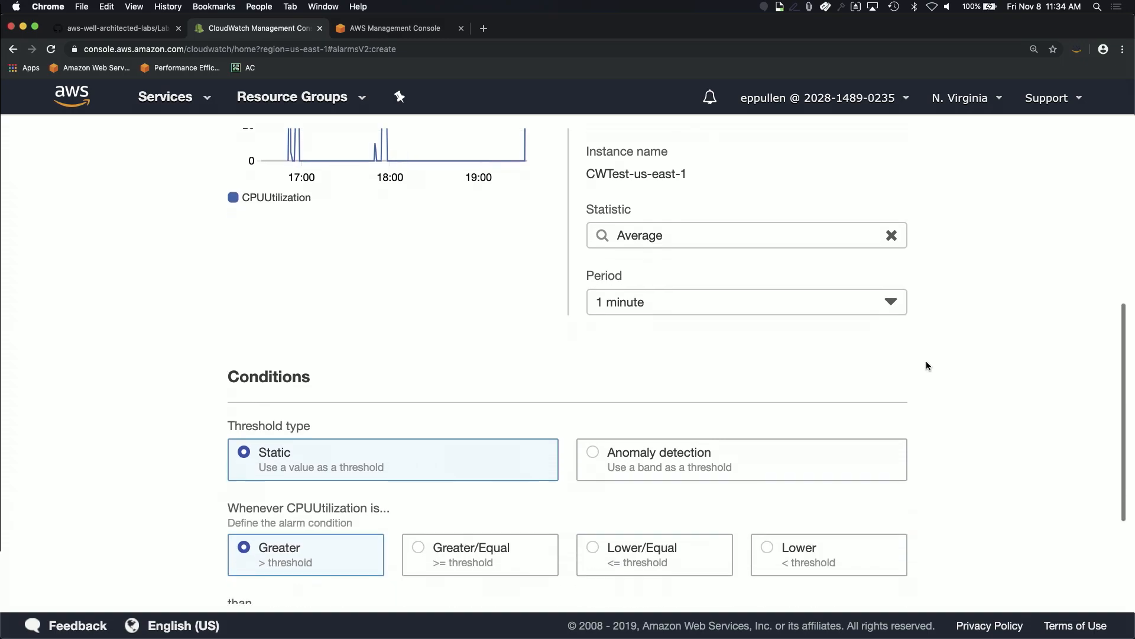
pyautogui.scroll(-3, 587, 362)
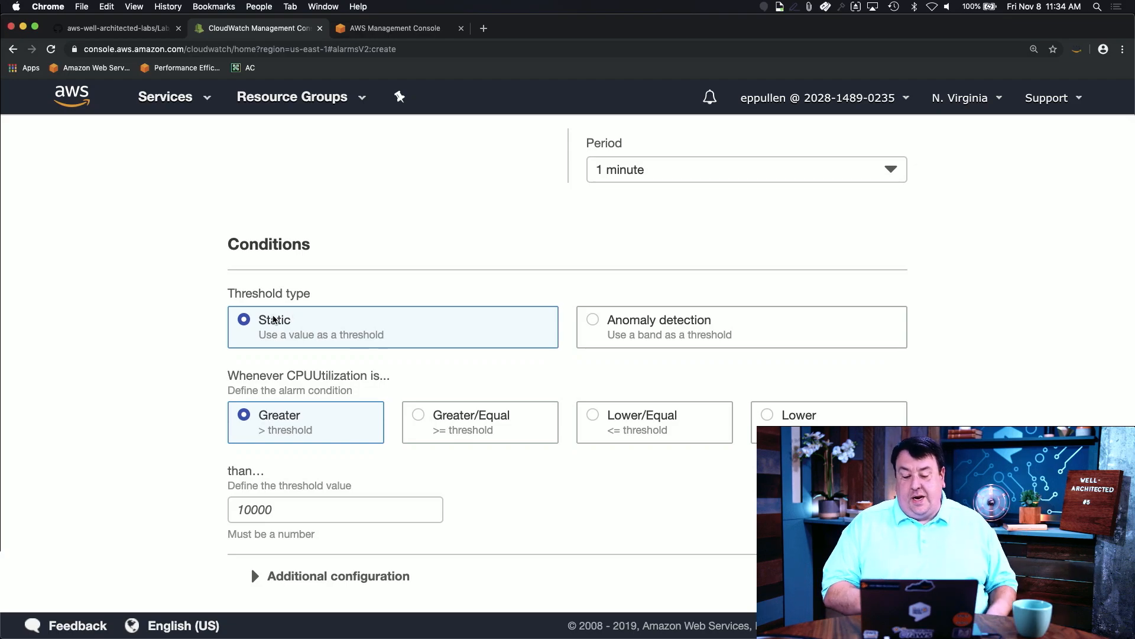
# Step: Set the static Greater threshold to 20, reviewing then collapsing Additional configuration
pyautogui.click(281, 501)
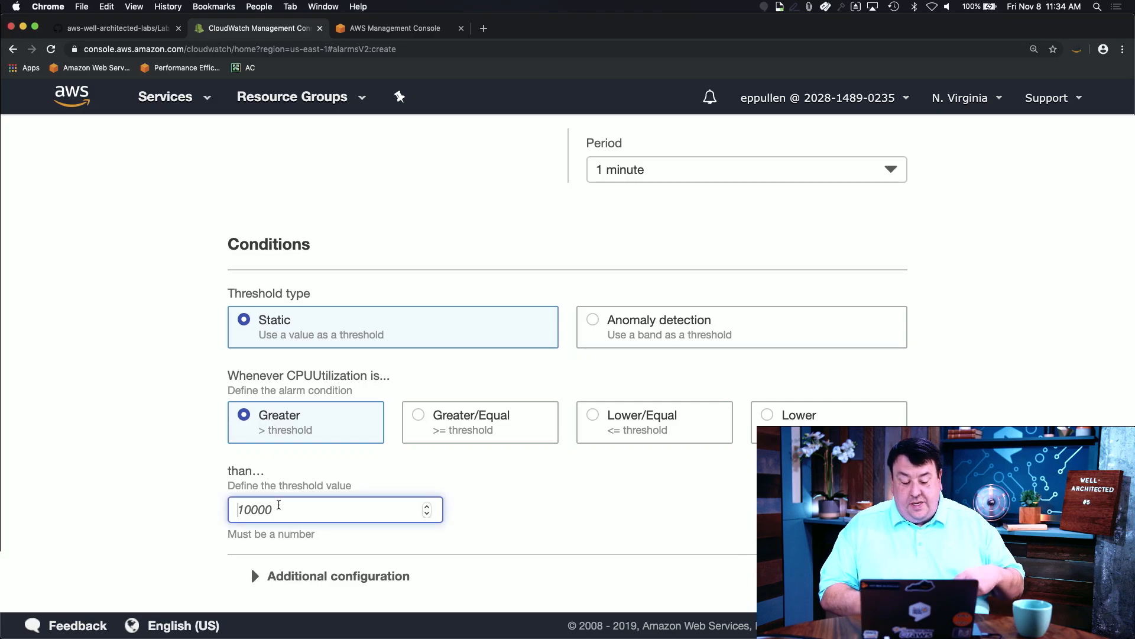
pyautogui.write('20')
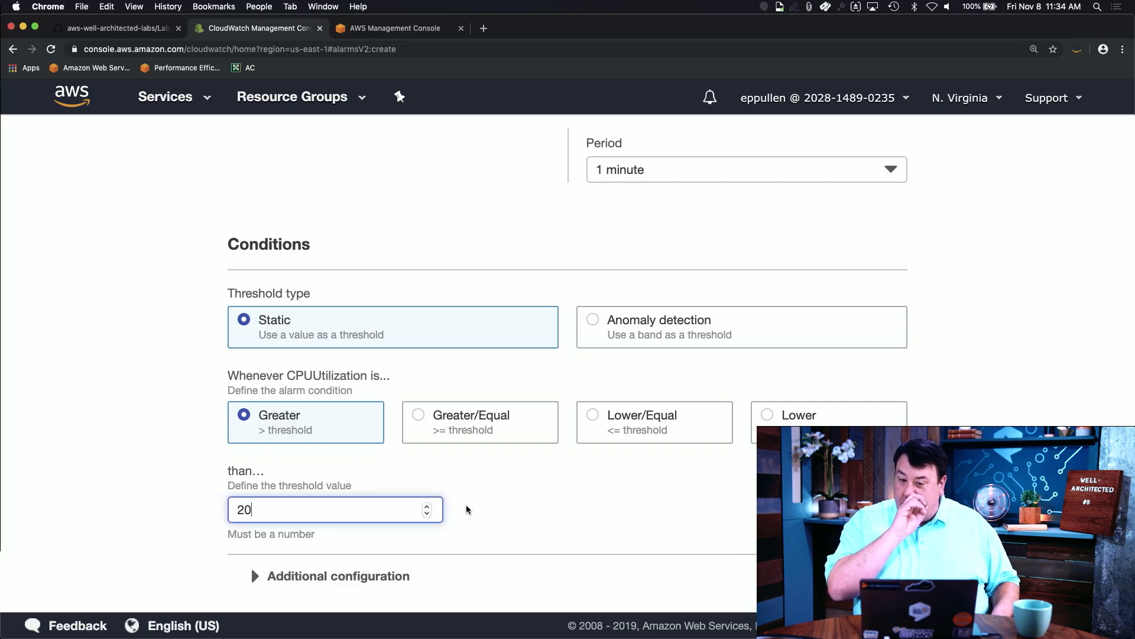
pyautogui.scroll(-2, 598, 510)
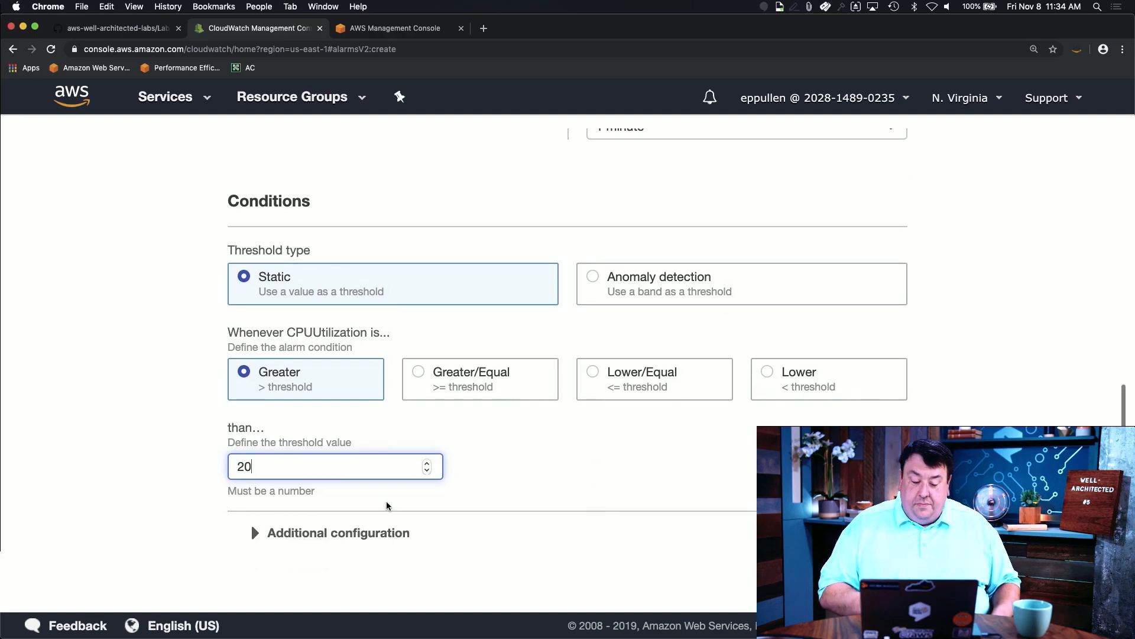
pyautogui.click(367, 528)
pyautogui.scroll(-5, 520, 460)
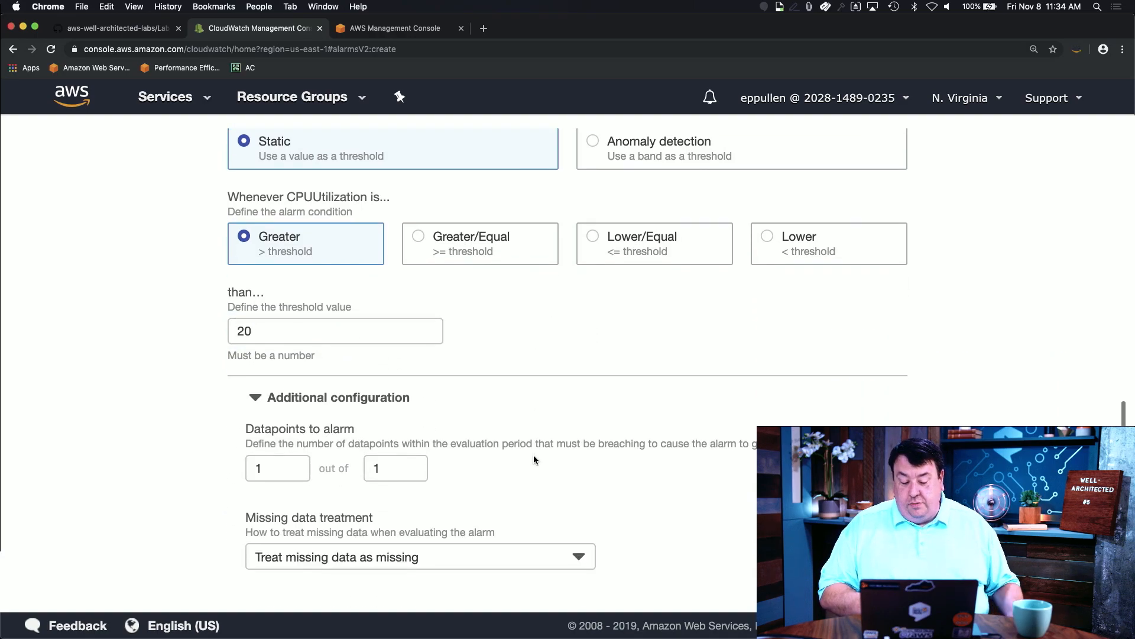
pyautogui.scroll(3, 693, 419)
pyautogui.scroll(-2, 693, 419)
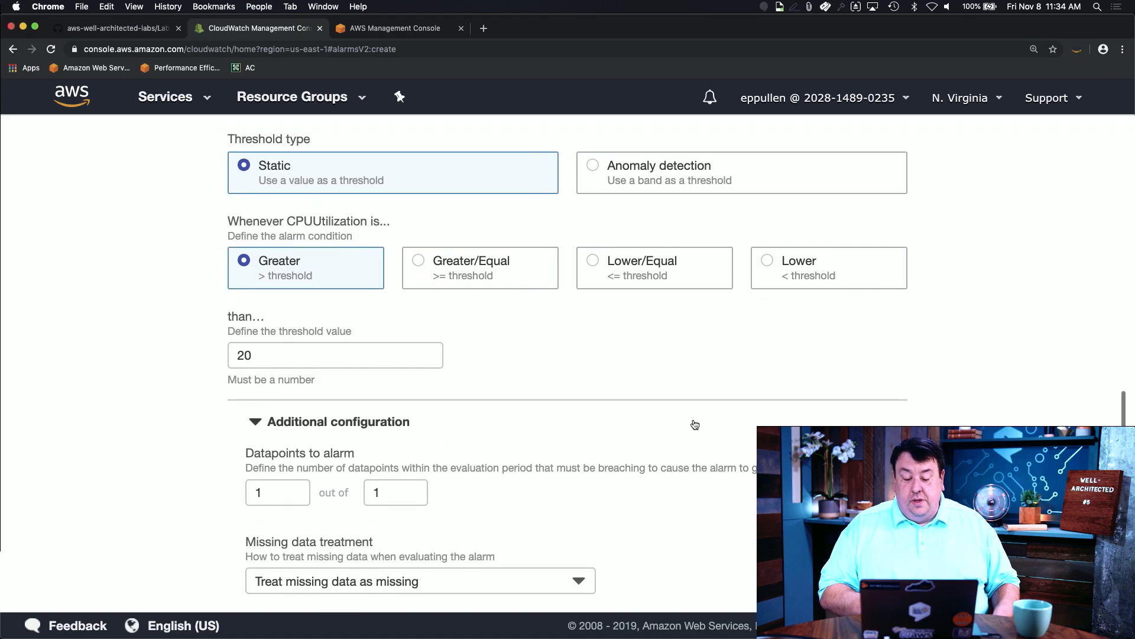
pyautogui.scroll(2, 695, 425)
pyautogui.scroll(-3, 693, 421)
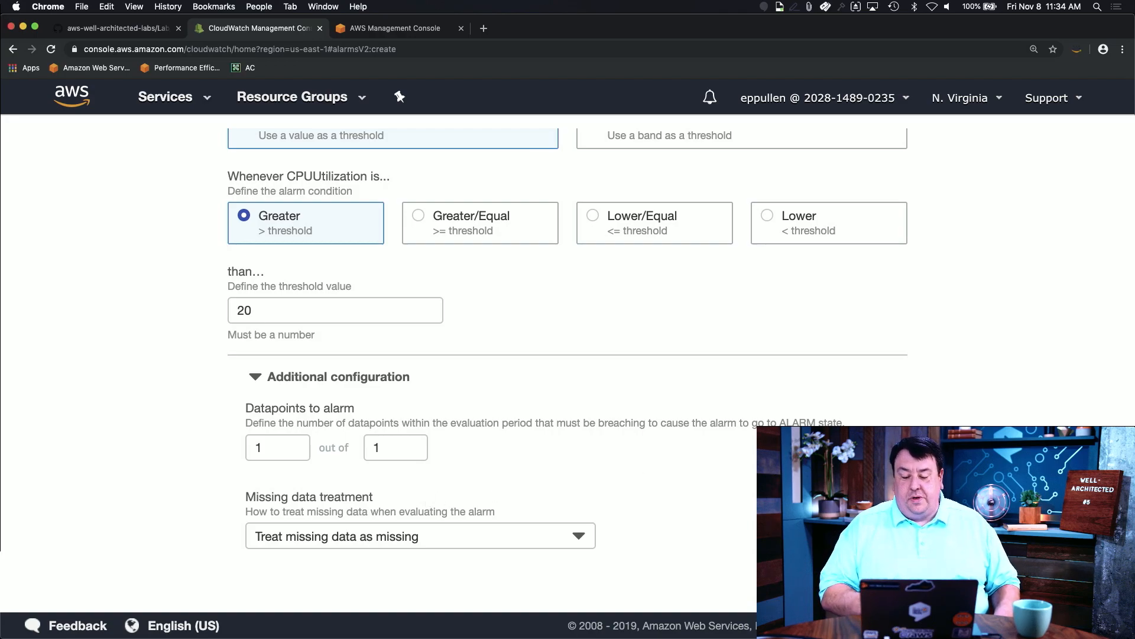
pyautogui.scroll(-1, 866, 586)
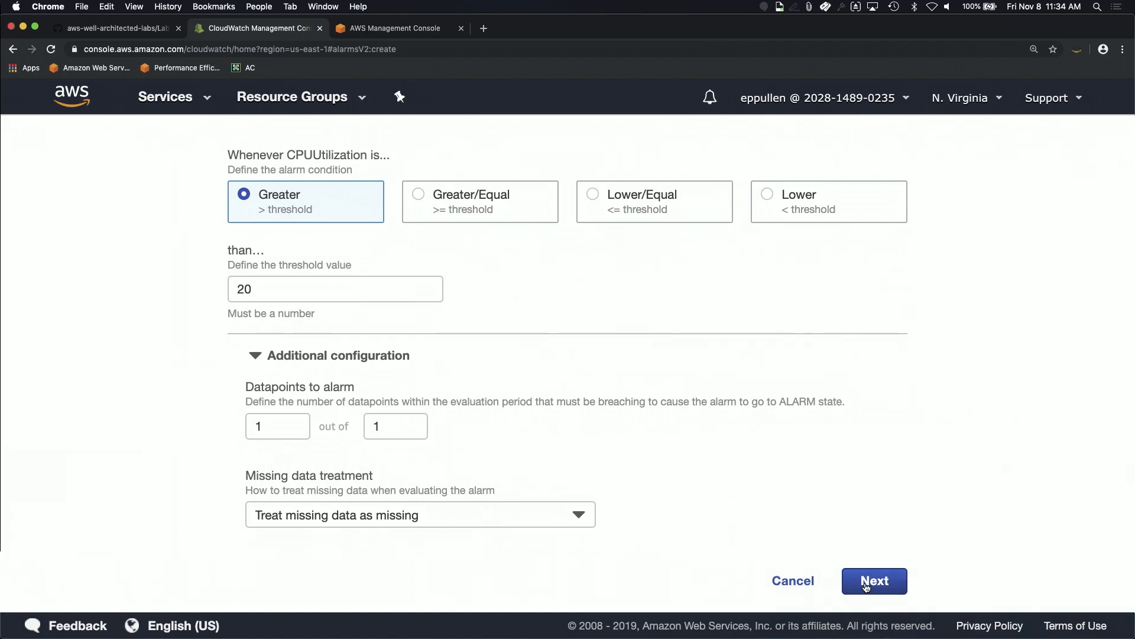
pyautogui.click(353, 356)
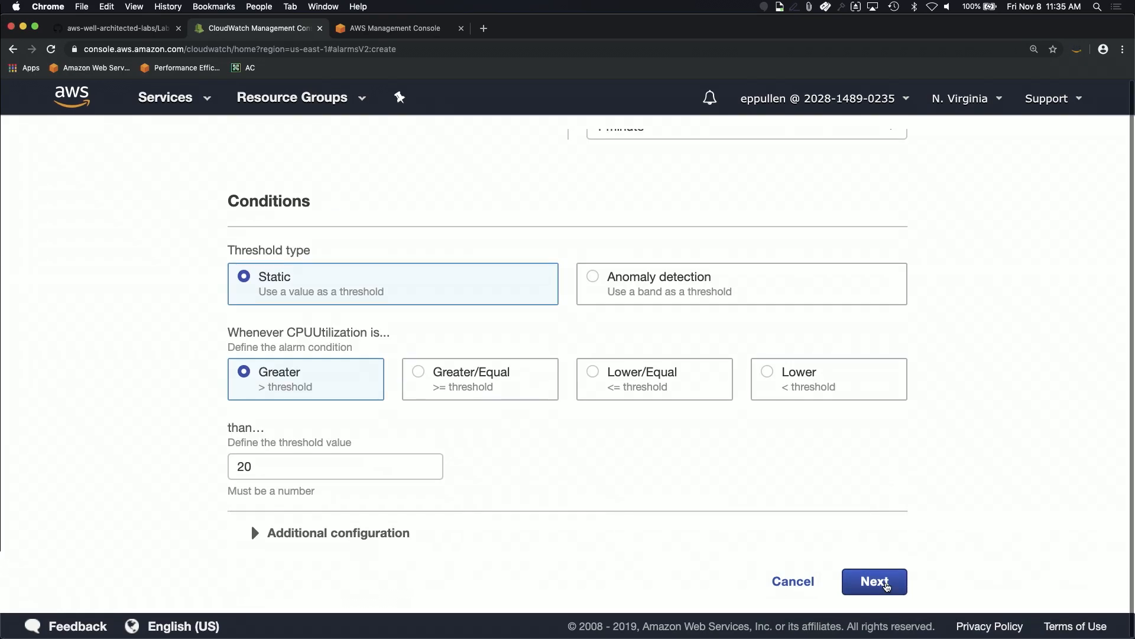
# Step: Move to the alarm actions and name a new SNS topic CWTestTopic
pyautogui.click(874, 581)
pyautogui.scroll(10, 632, 398)
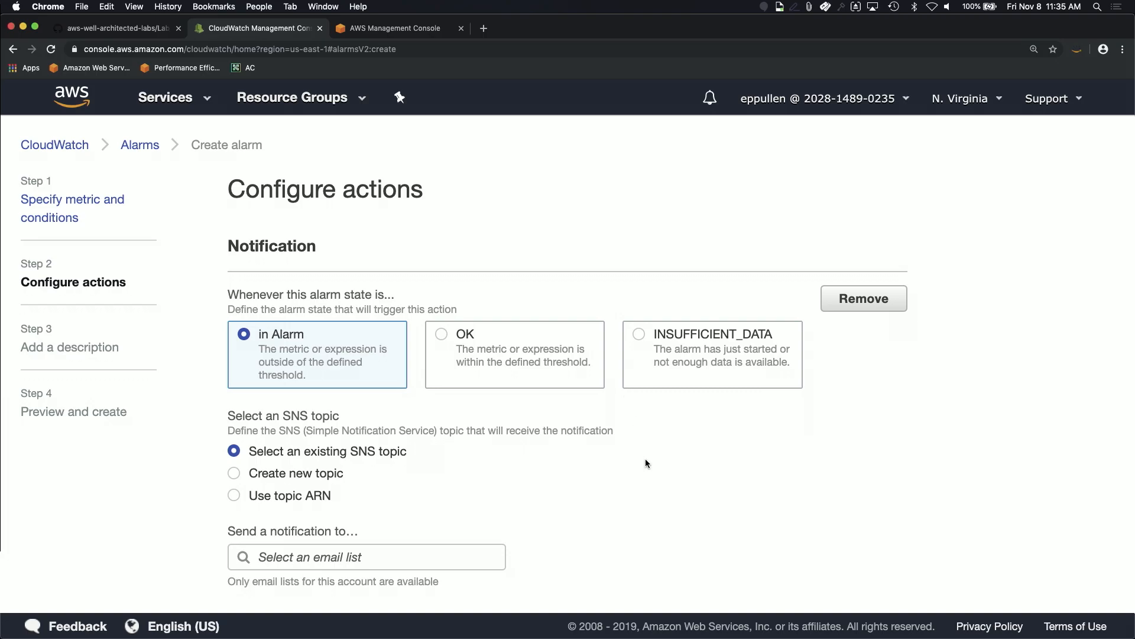
pyautogui.scroll(-2, 646, 463)
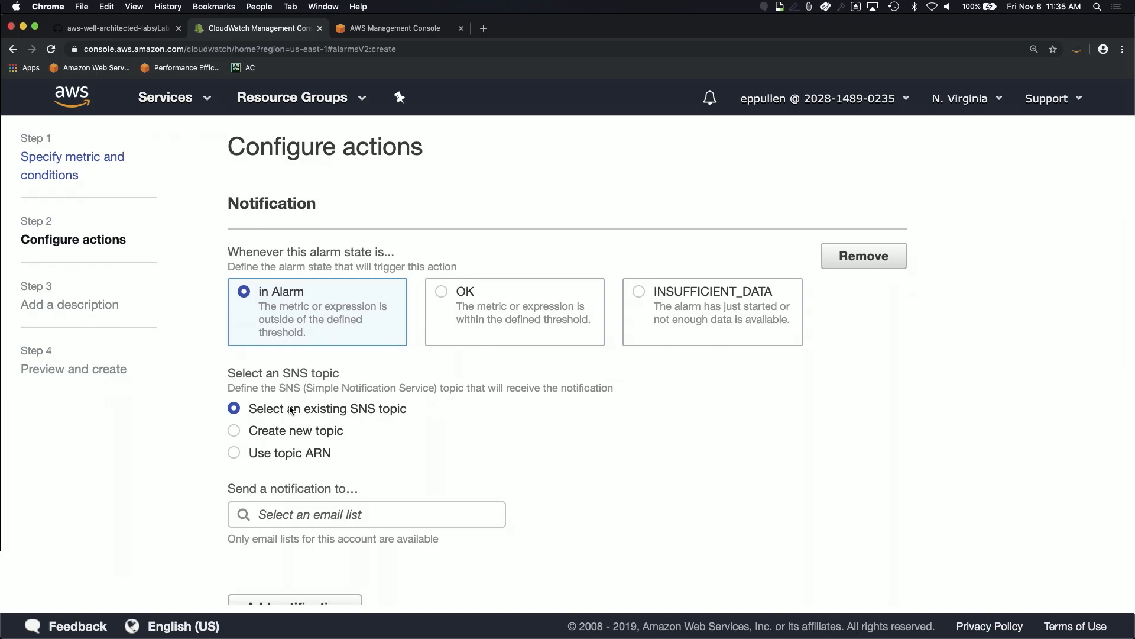
pyautogui.click(286, 431)
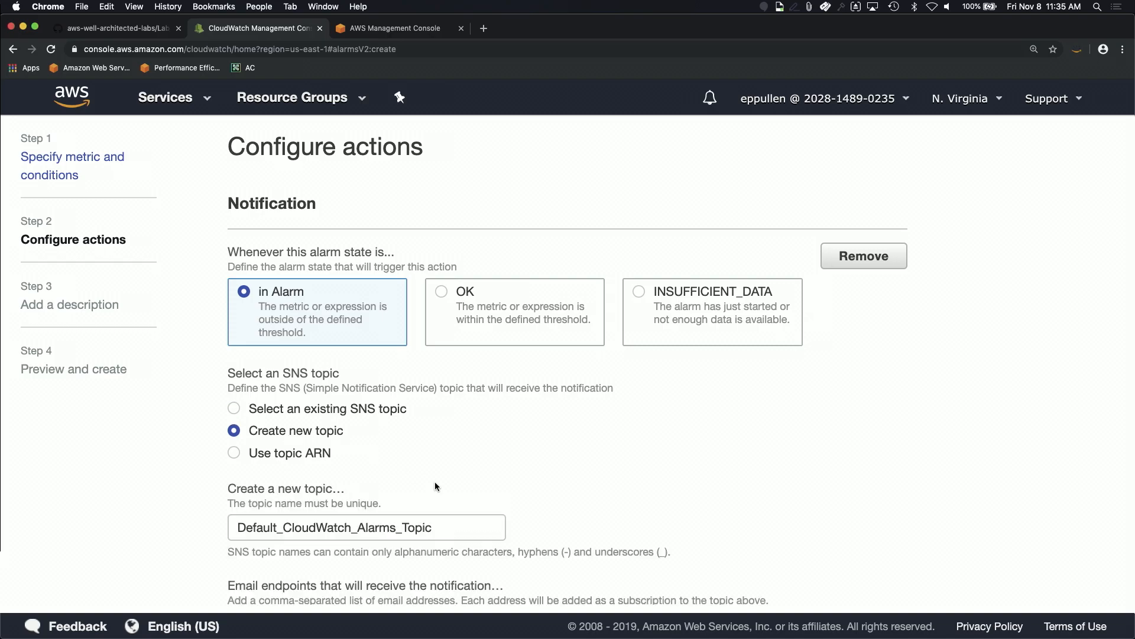
pyautogui.moveTo(432, 528); pyautogui.dragTo(103, 515)
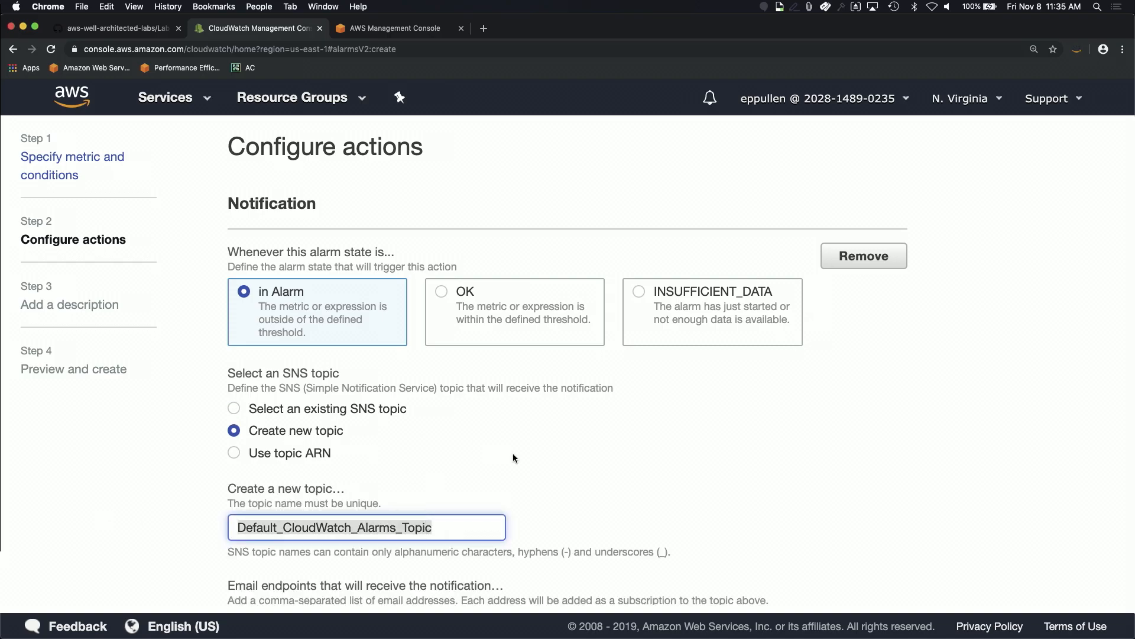
pyautogui.scroll(-3, 513, 454)
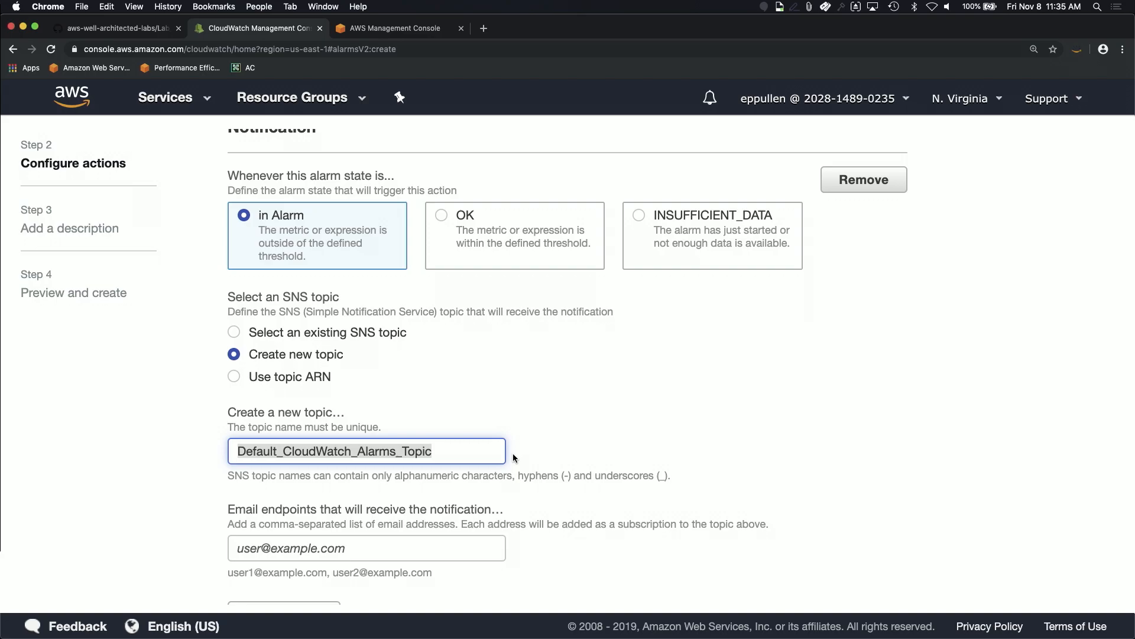
pyautogui.press('BackSpace')
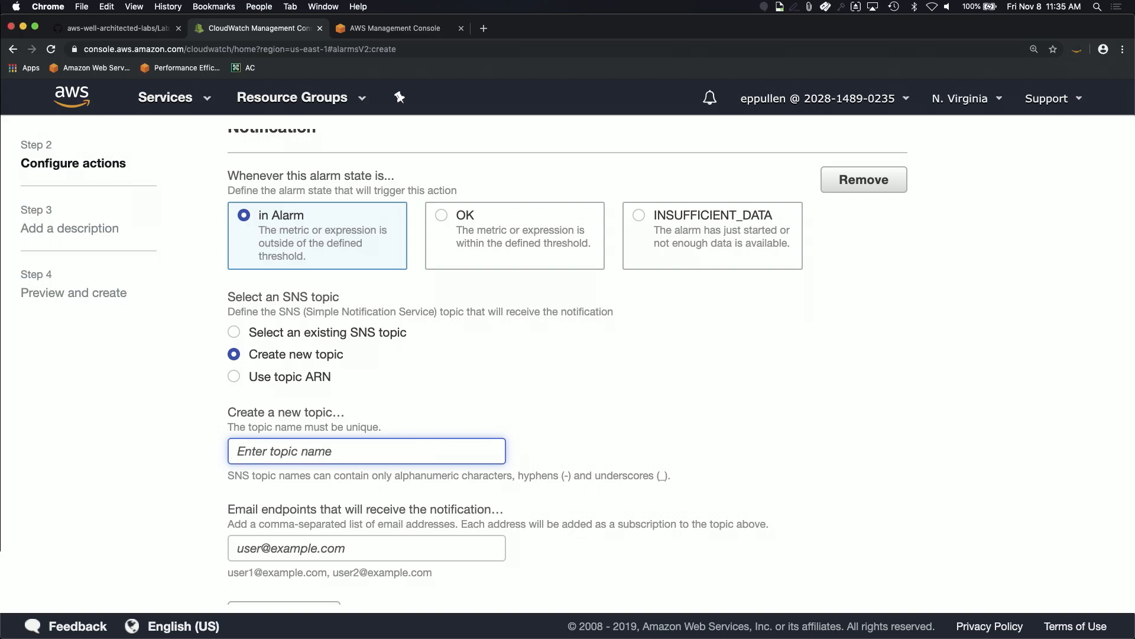
pyautogui.write('CWTest')
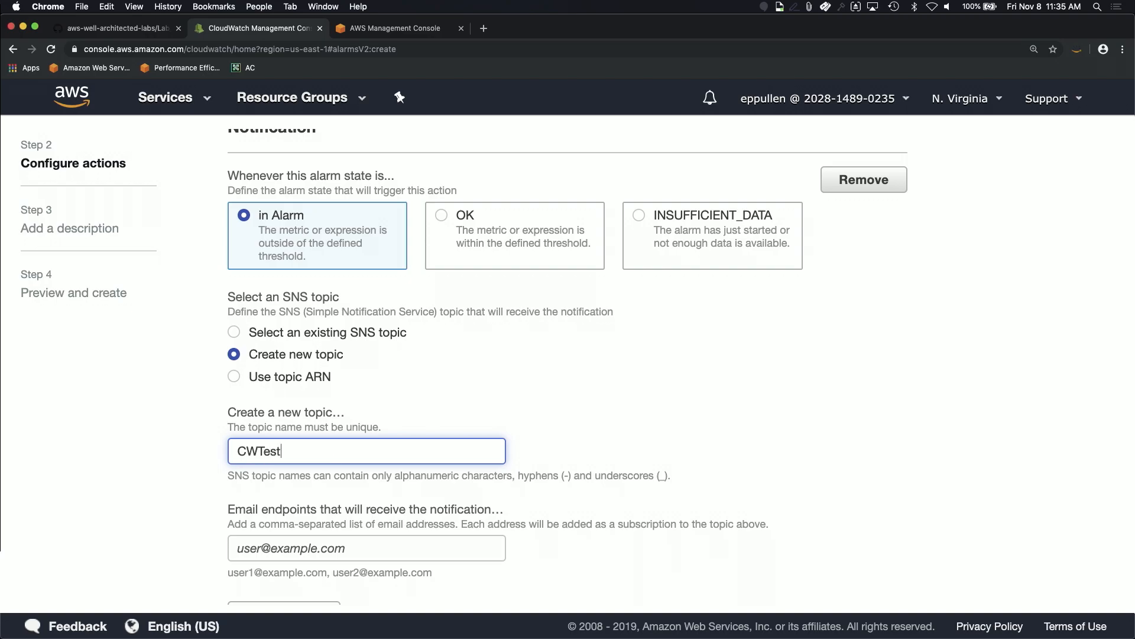
pyautogui.write('Topic')
# Step: Enter the presenter's e-mail address as the endpoint and create the CWTestTopic topic
pyautogui.scroll(-2, 558, 487)
pyautogui.write('e')
pyautogui.press('BackSpace')
pyautogui.press('Tab')
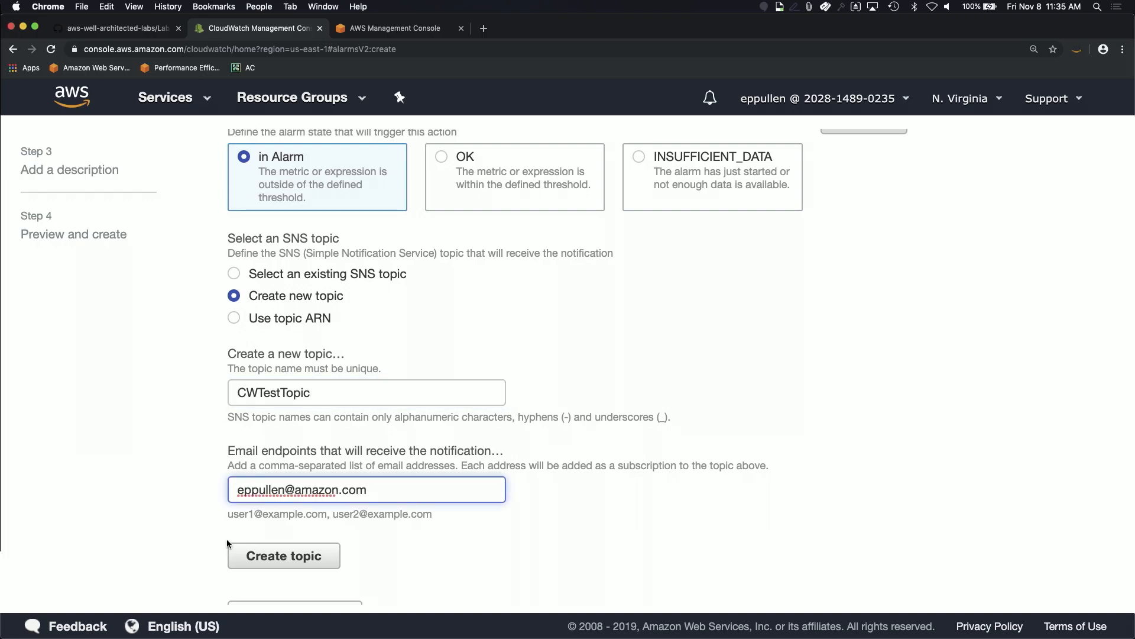
pyautogui.scroll(-1, 328, 523)
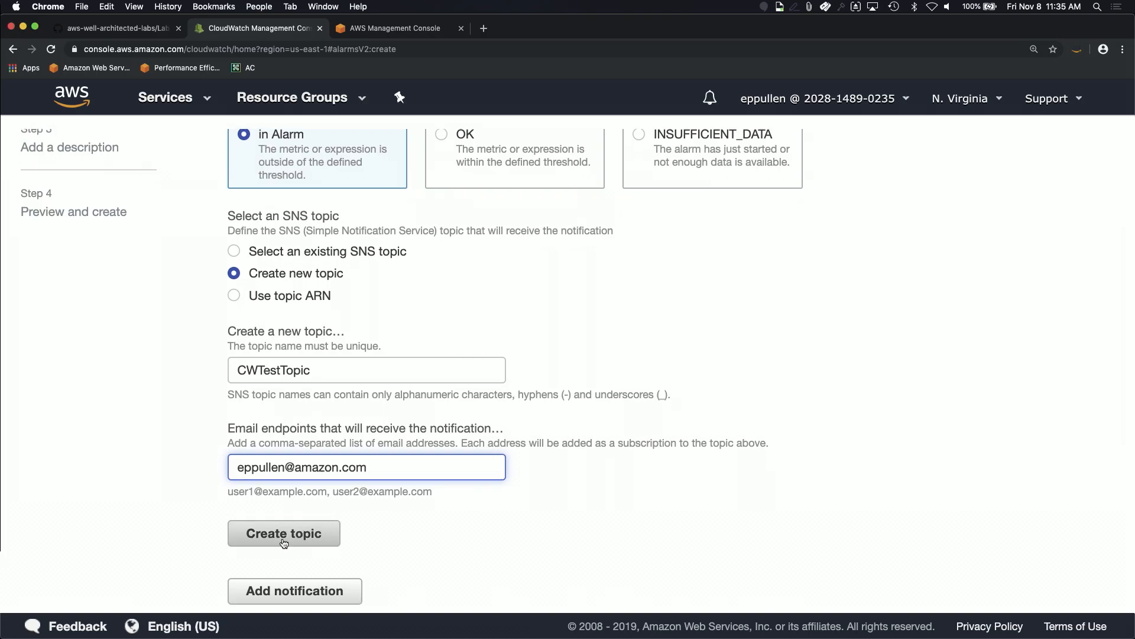
pyautogui.scroll(4, 383, 518)
pyautogui.scroll(-3, 378, 519)
pyautogui.click(258, 540)
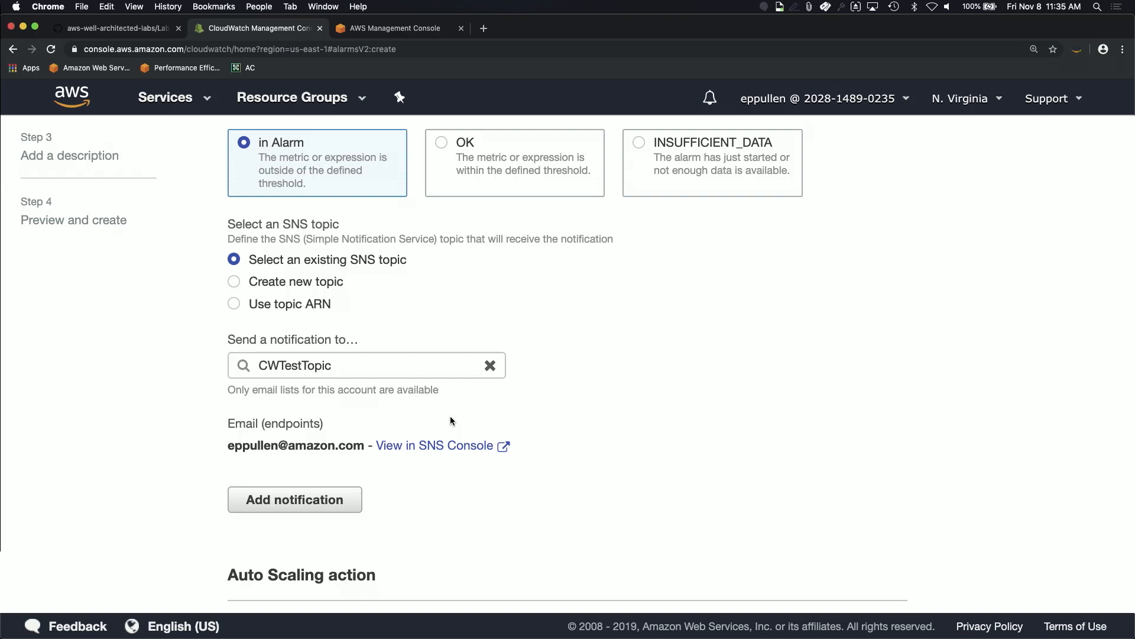
pyautogui.scroll(-3, 576, 408)
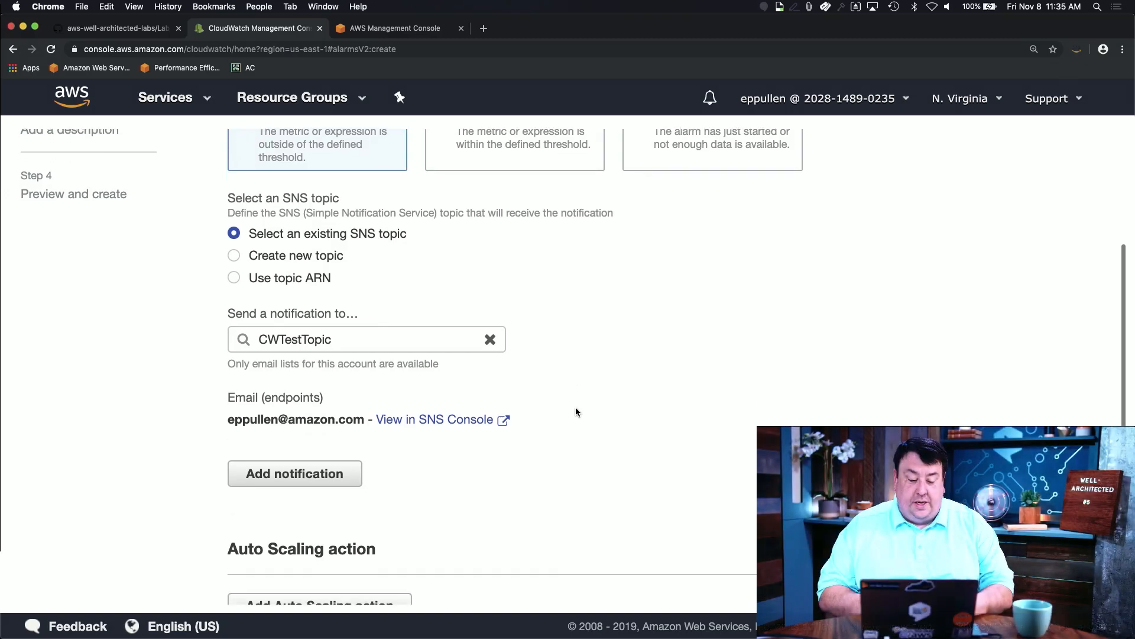
pyautogui.scroll(3, 576, 408)
pyautogui.scroll(-2, 576, 408)
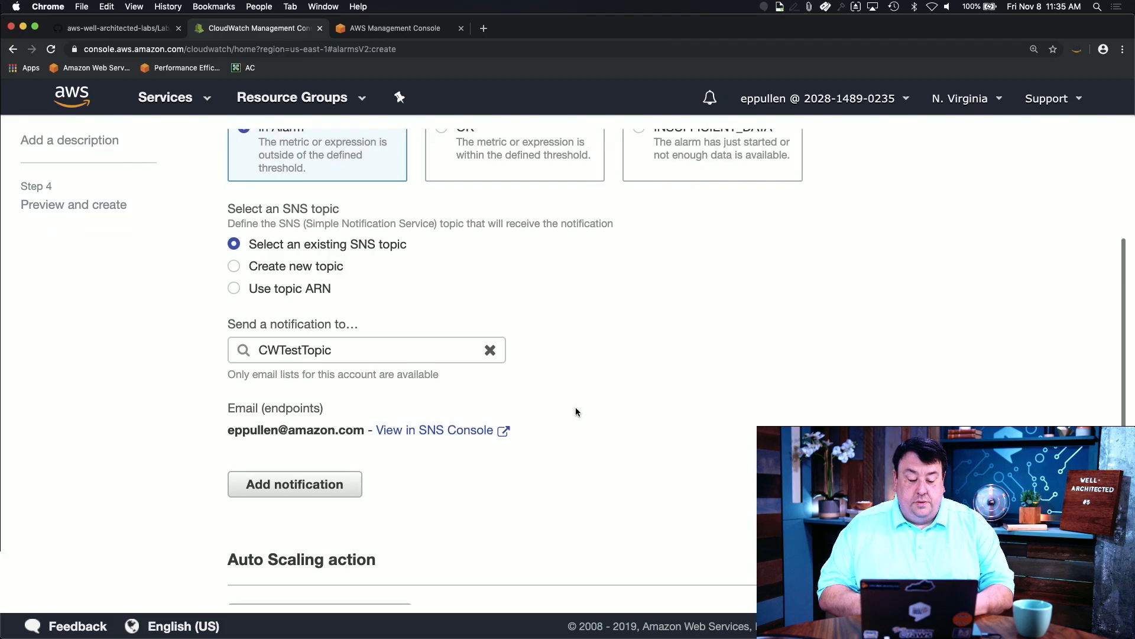
pyautogui.scroll(1, 576, 409)
pyautogui.scroll(-4, 576, 408)
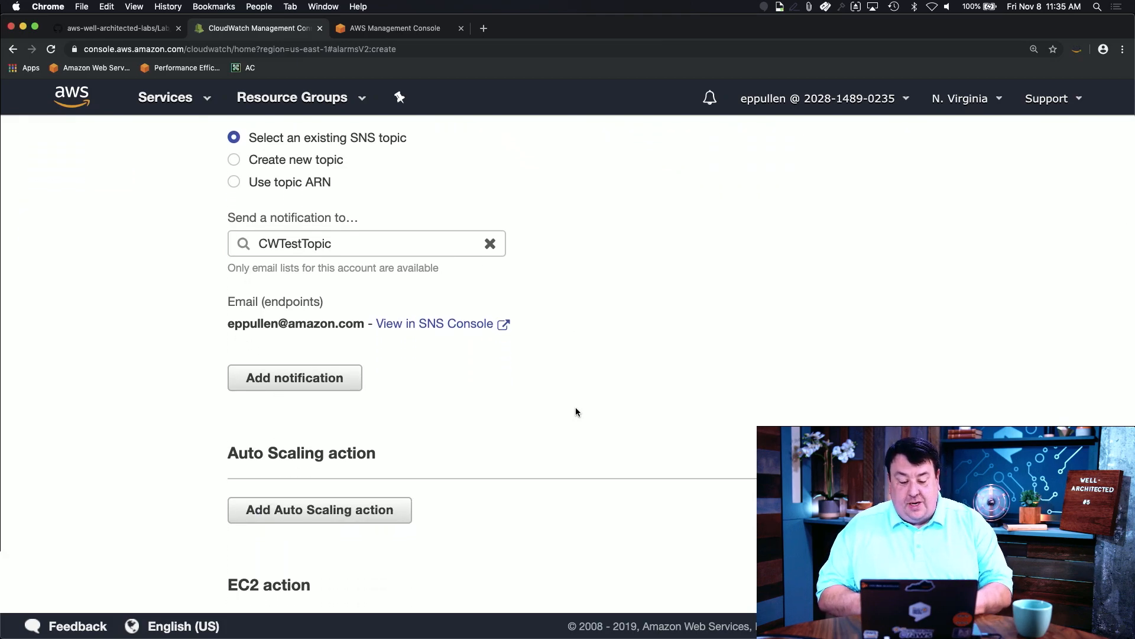
pyautogui.scroll(-3, 576, 408)
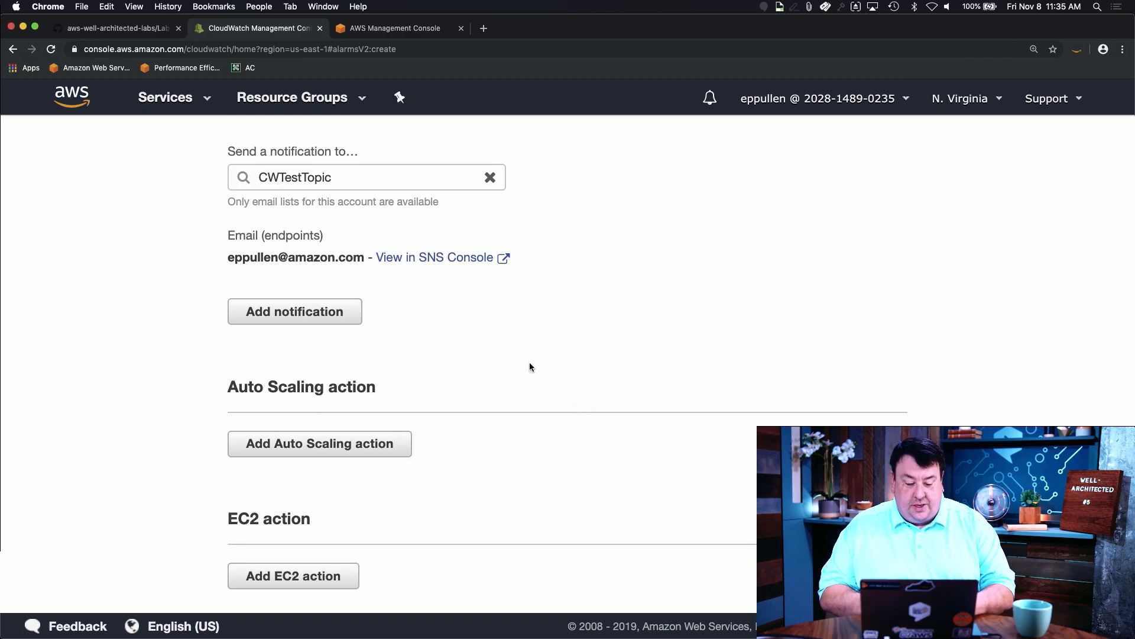
pyautogui.scroll(-1, 530, 366)
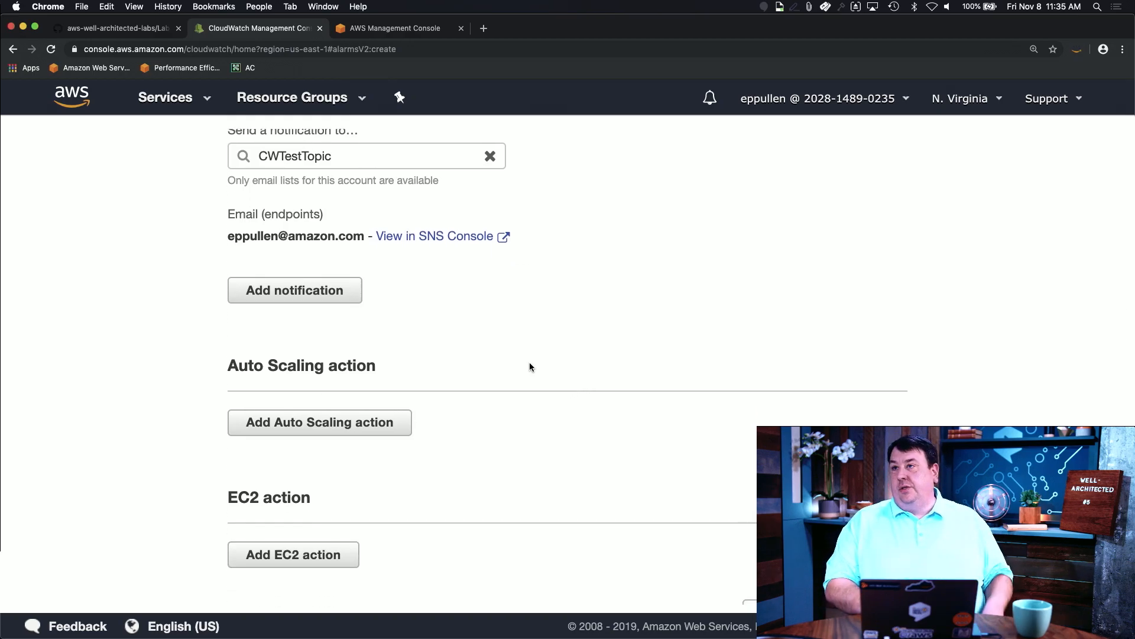
pyautogui.scroll(9, 530, 367)
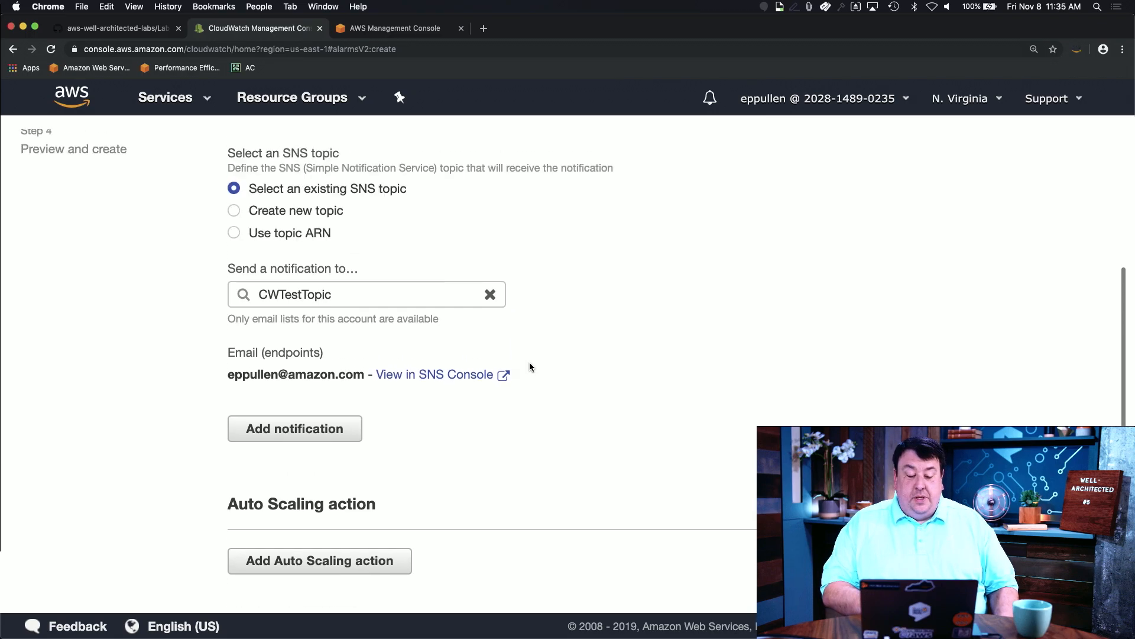
pyautogui.scroll(8, 530, 362)
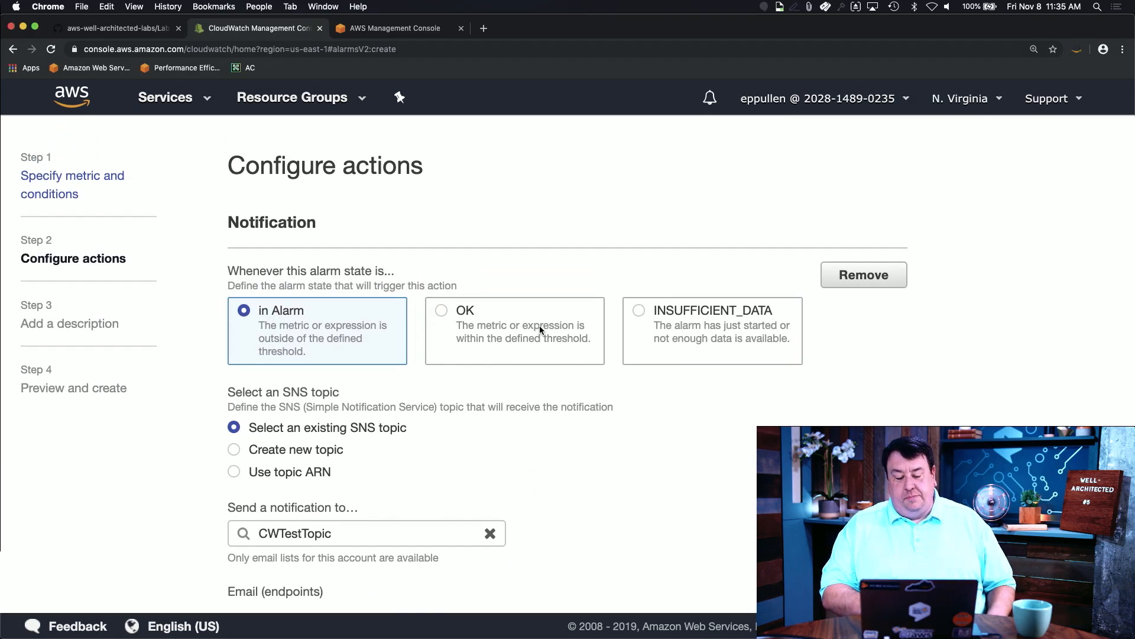
pyautogui.scroll(-2, 539, 325)
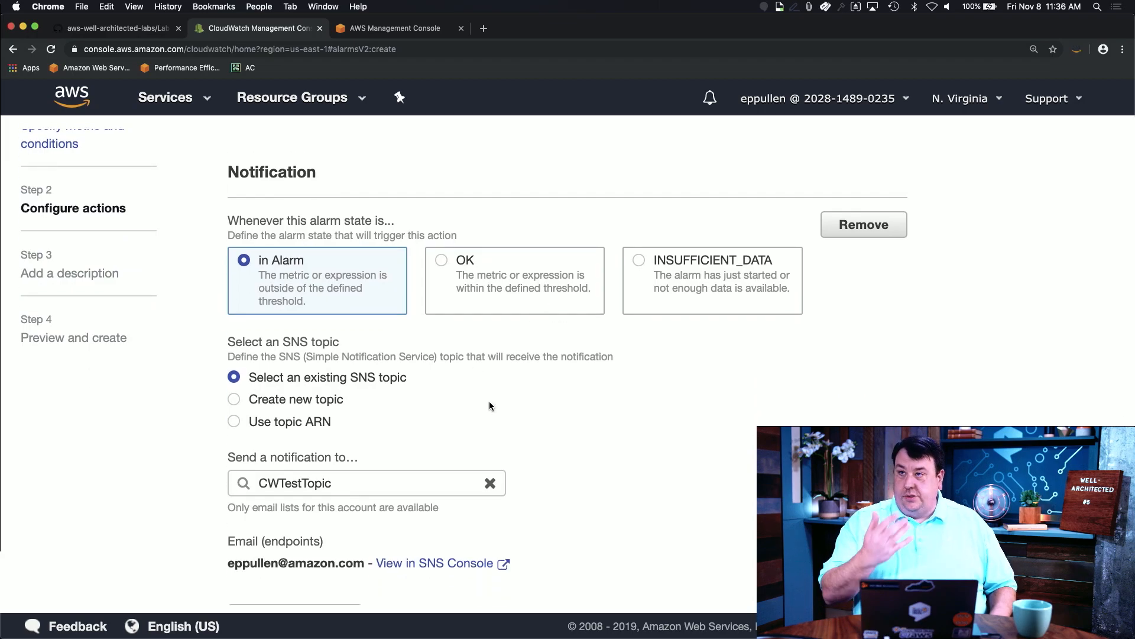
pyautogui.scroll(-1, 531, 408)
pyautogui.scroll(-1, 530, 408)
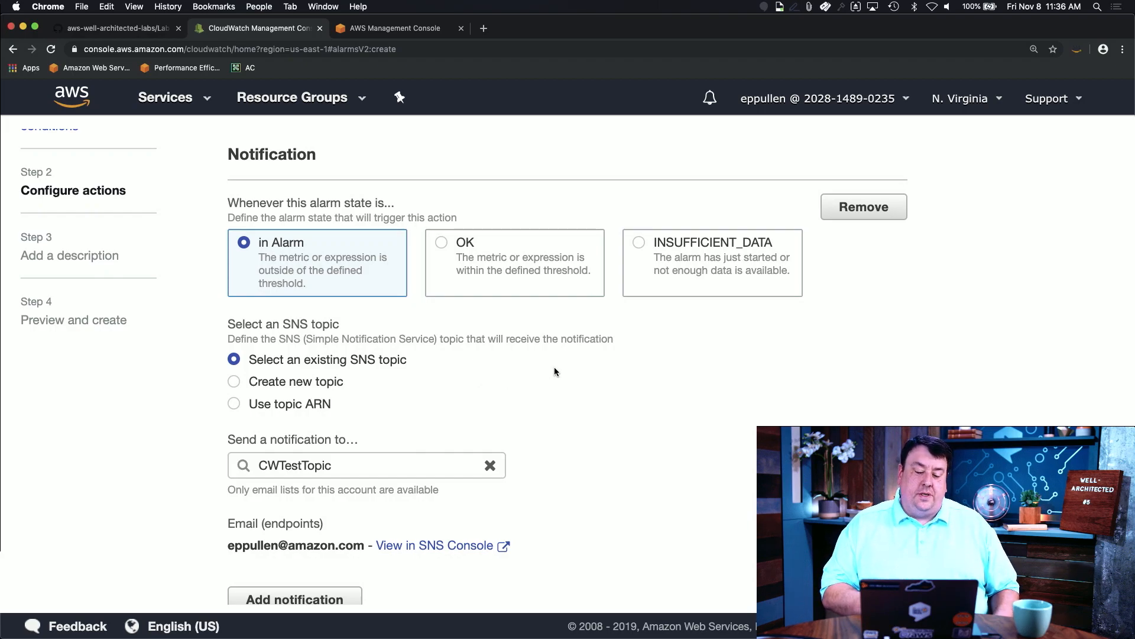
pyautogui.scroll(-1, 555, 368)
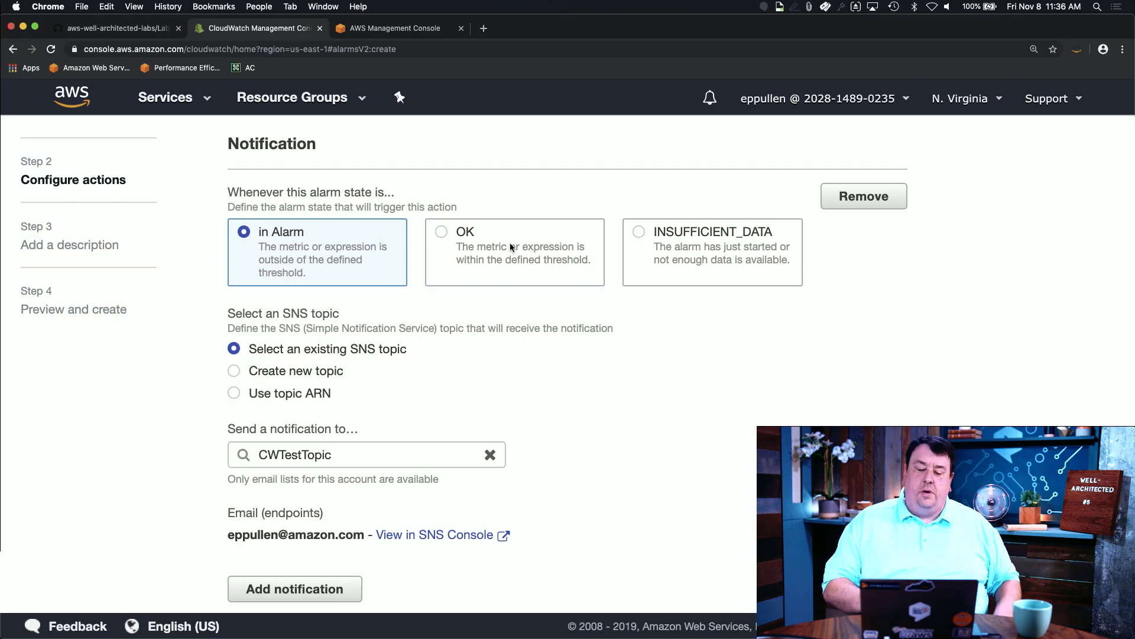
pyautogui.scroll(-1, 512, 246)
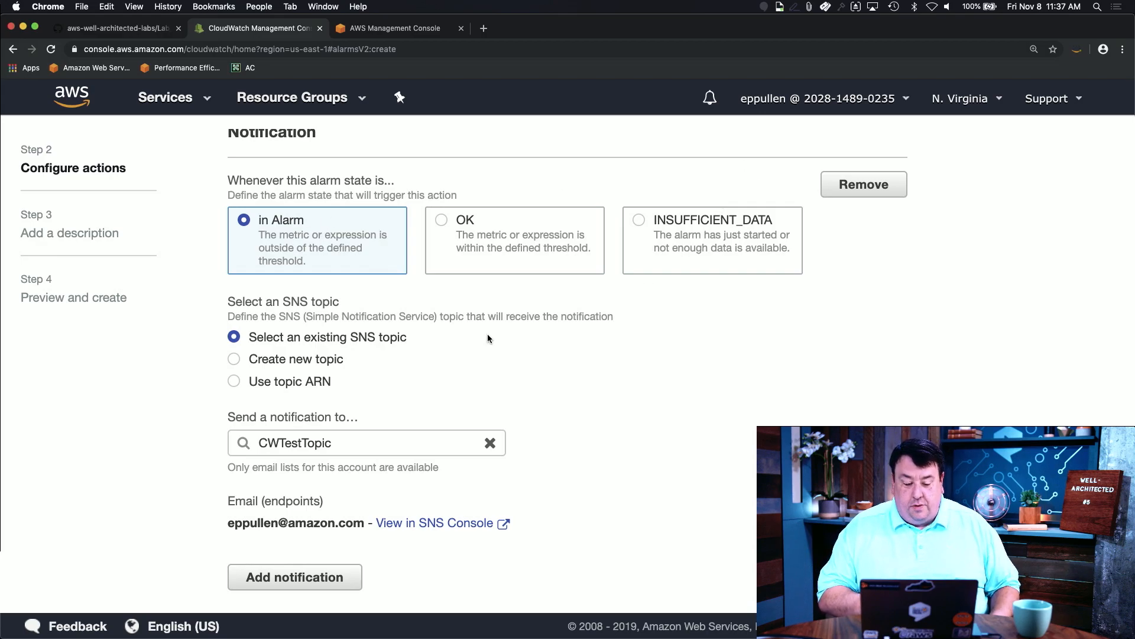
pyautogui.scroll(-5, 488, 338)
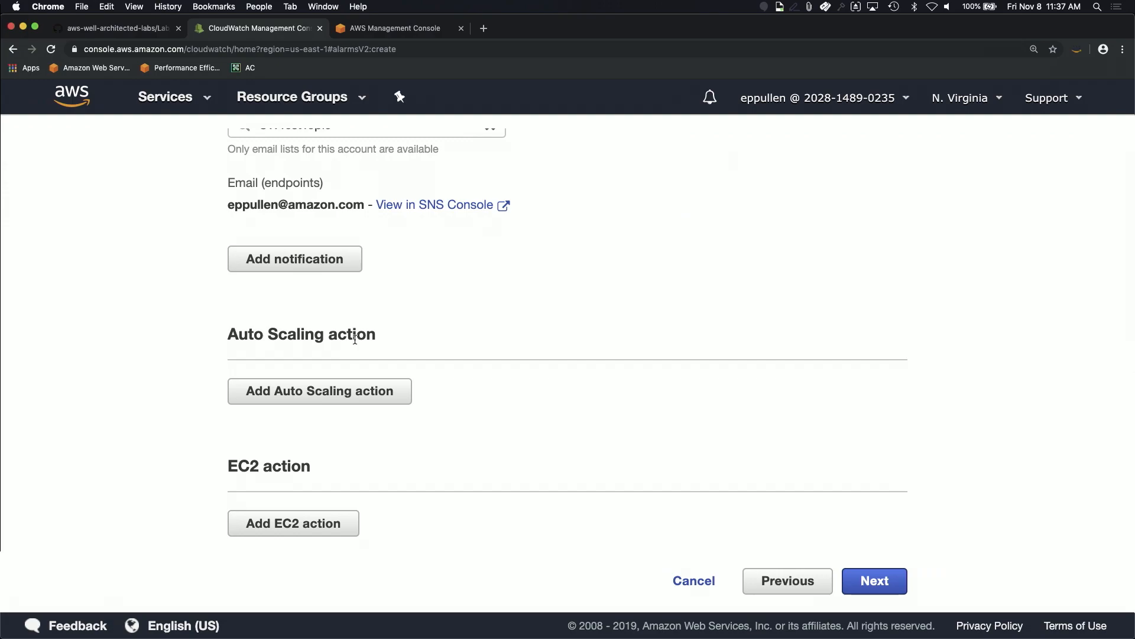
# Step: Add an Auto Scaling action and check the Auto Scaling group list, which turns out empty
pyautogui.click(343, 391)
pyautogui.scroll(-4, 491, 336)
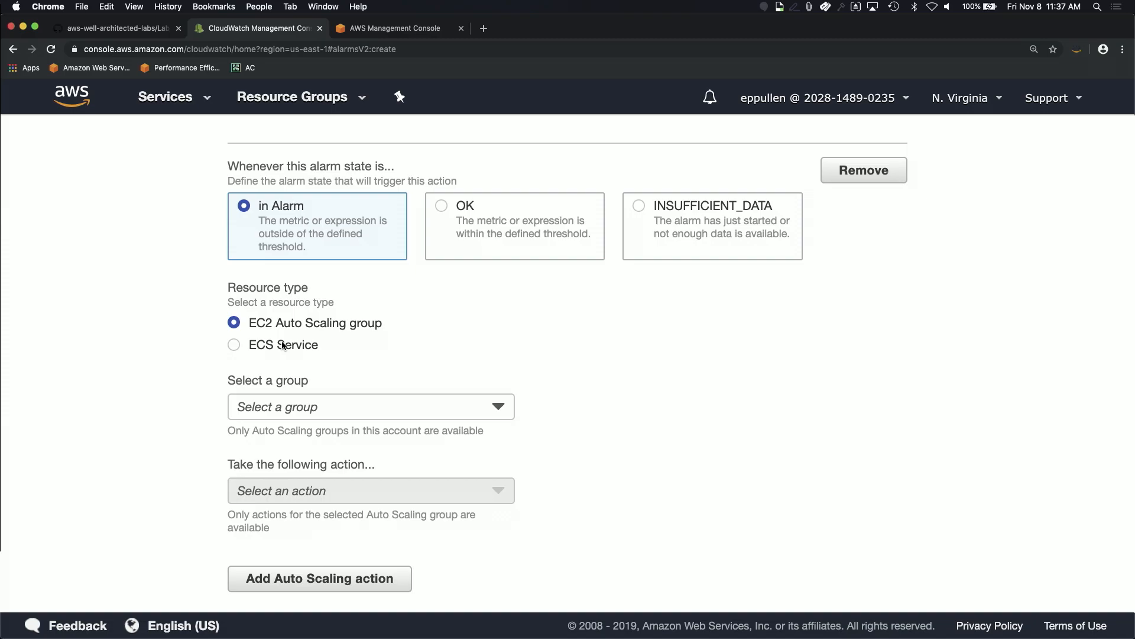
pyautogui.click(343, 413)
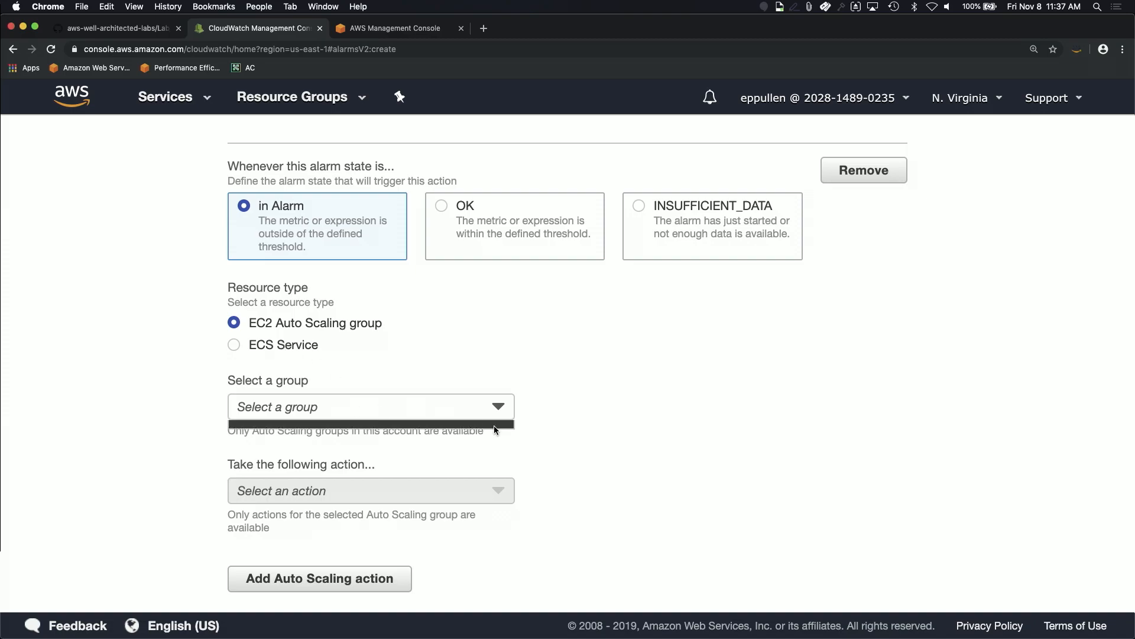
pyautogui.click(548, 395)
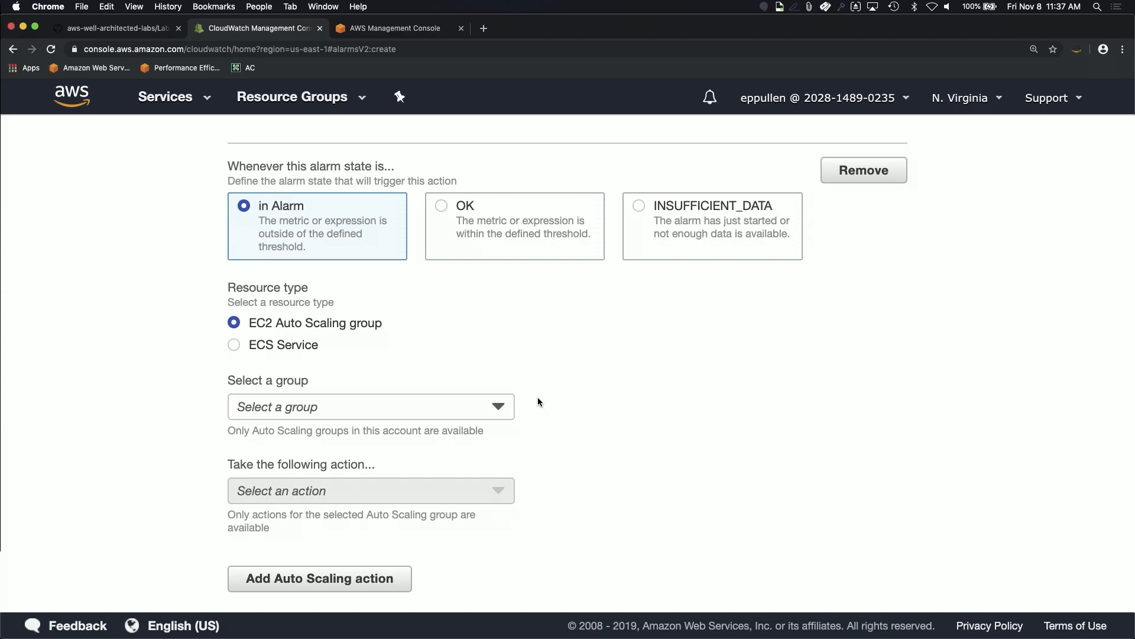
pyautogui.scroll(-1, 538, 398)
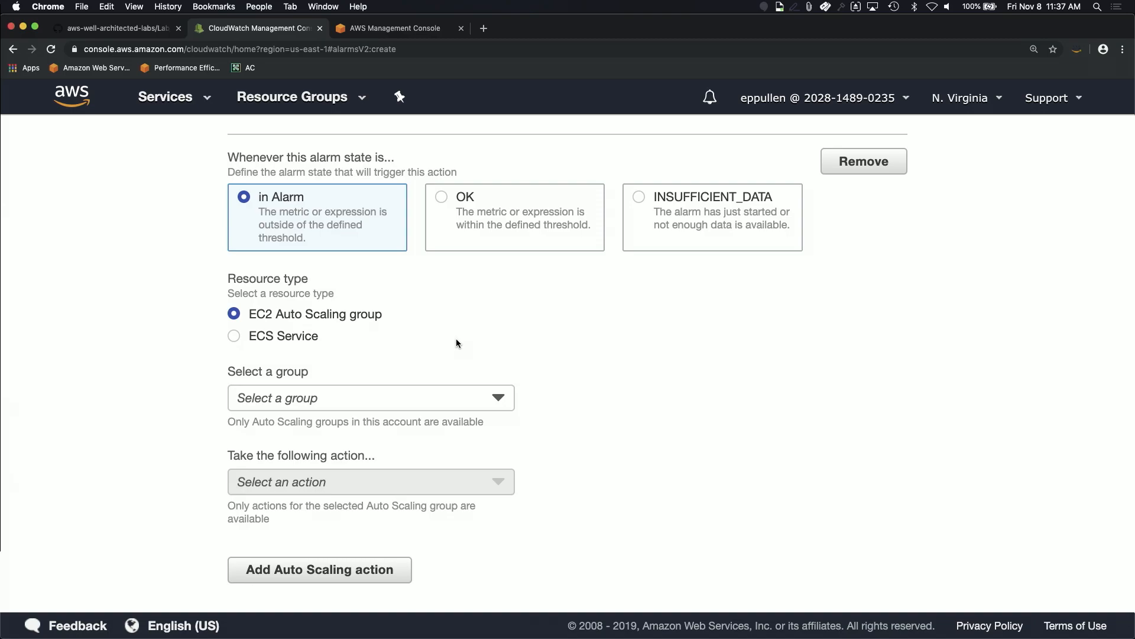
pyautogui.scroll(-1, 456, 338)
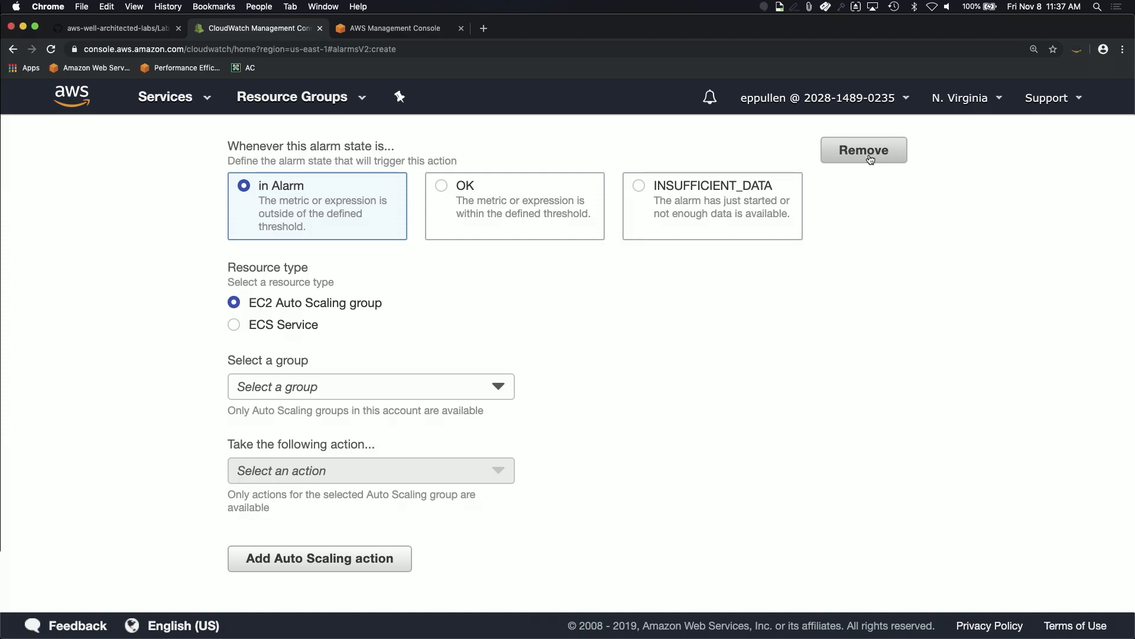
# Step: Replace the Auto Scaling action with an EC2 action for instance i-0f0094a7b6171c217
pyautogui.click(870, 158)
pyautogui.scroll(-5, 459, 435)
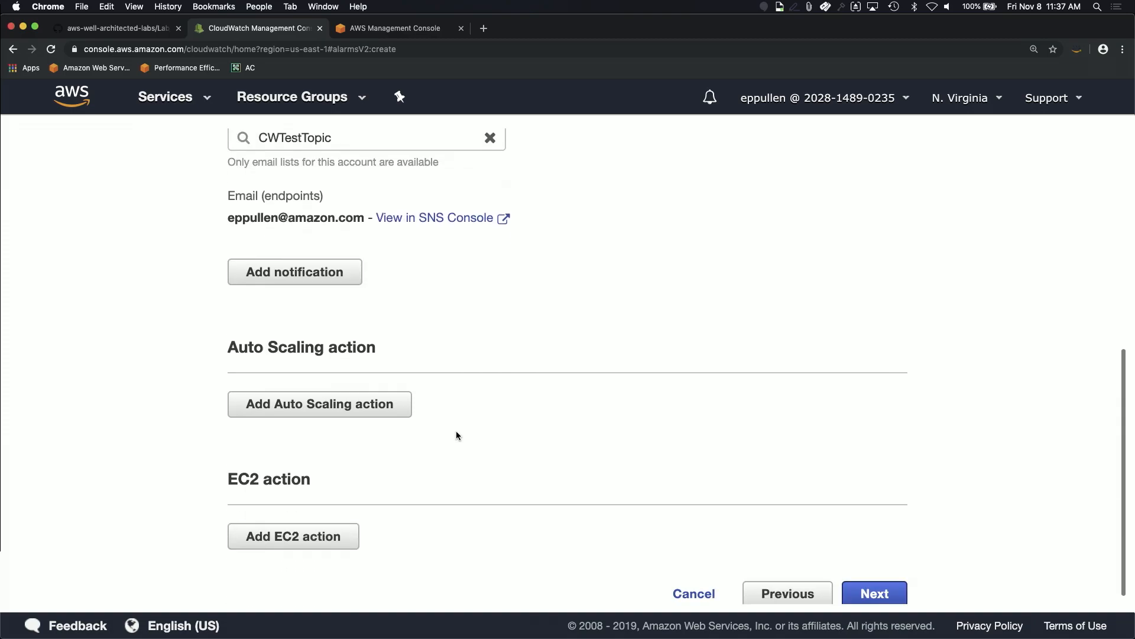
pyautogui.scroll(-1, 512, 457)
pyautogui.click(337, 523)
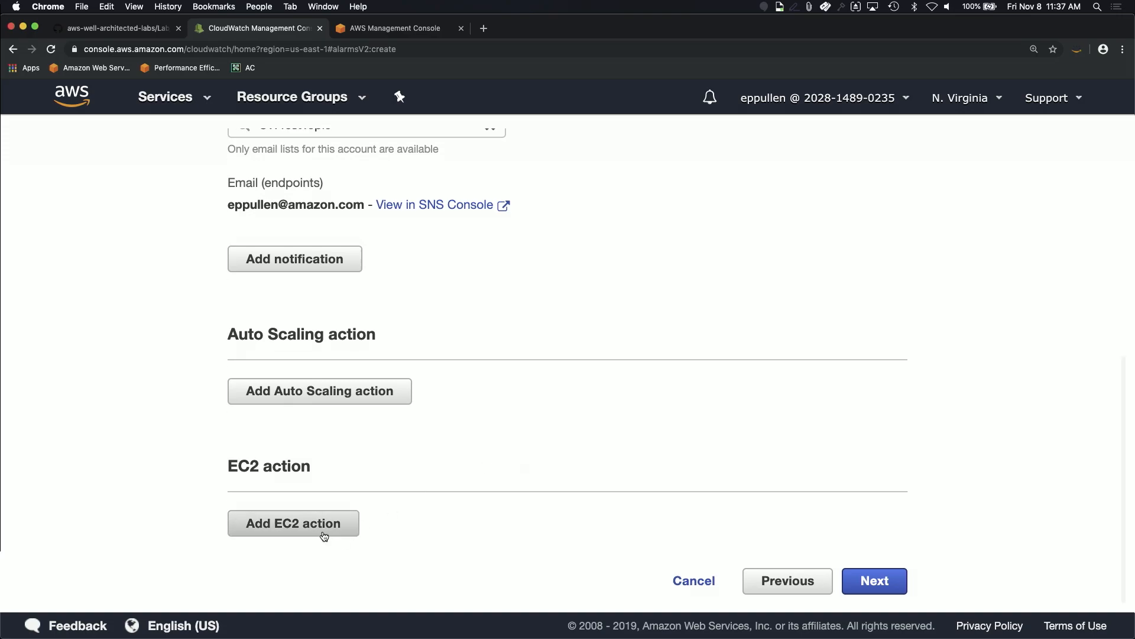
pyautogui.scroll(-6, 347, 495)
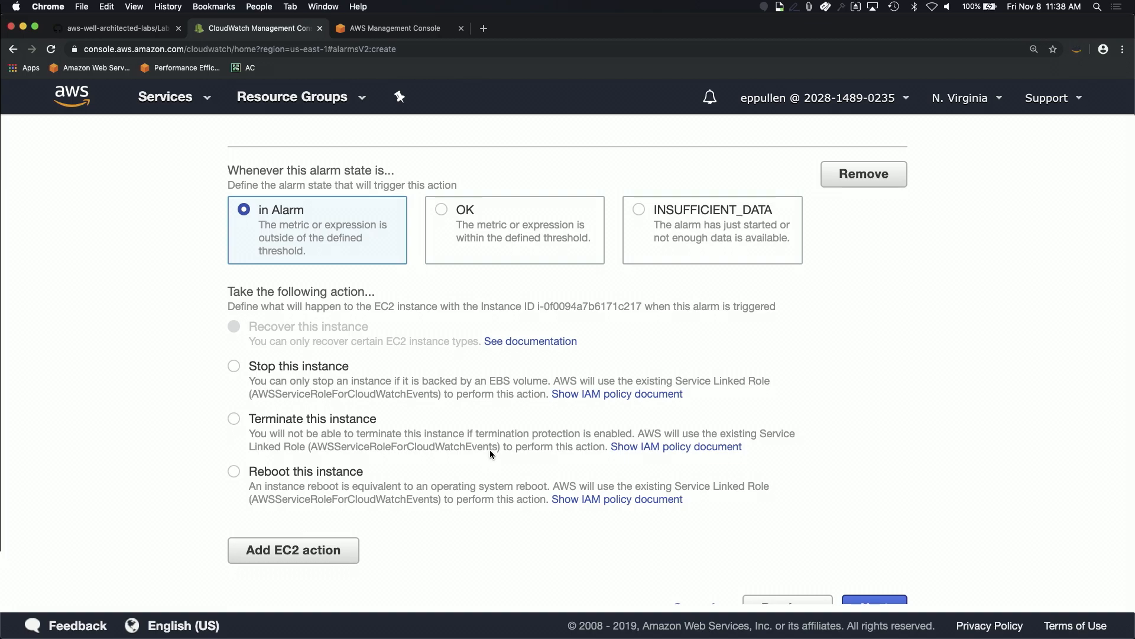
pyautogui.scroll(2, 715, 336)
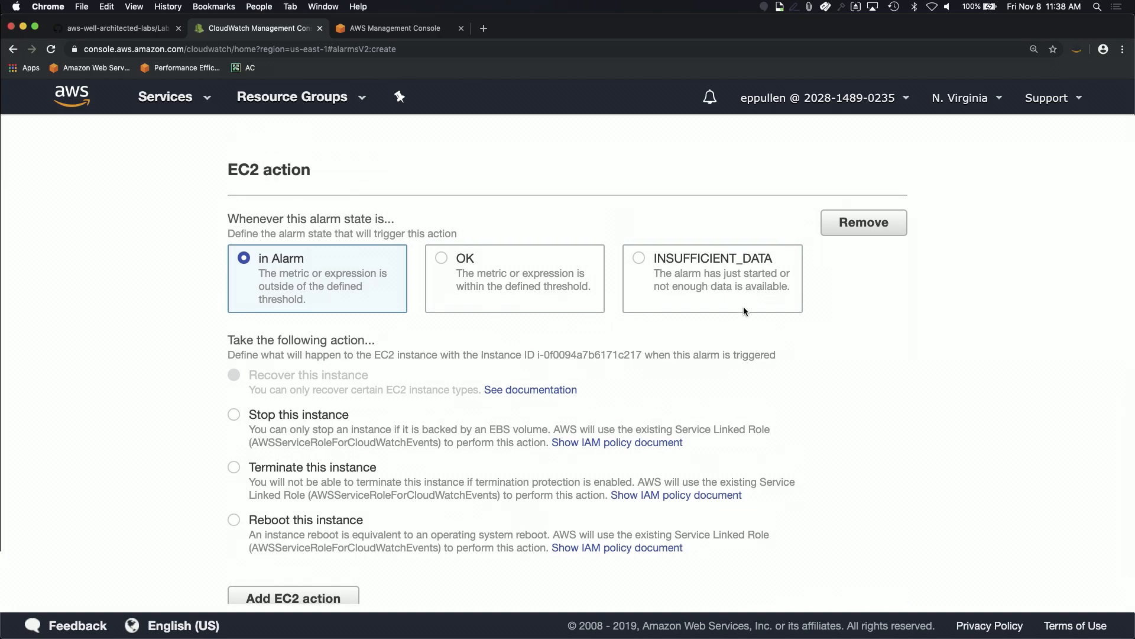
# Step: Remove the EC2 action so only the CWTestTopic notification remains
pyautogui.click(863, 223)
pyautogui.scroll(10, 599, 283)
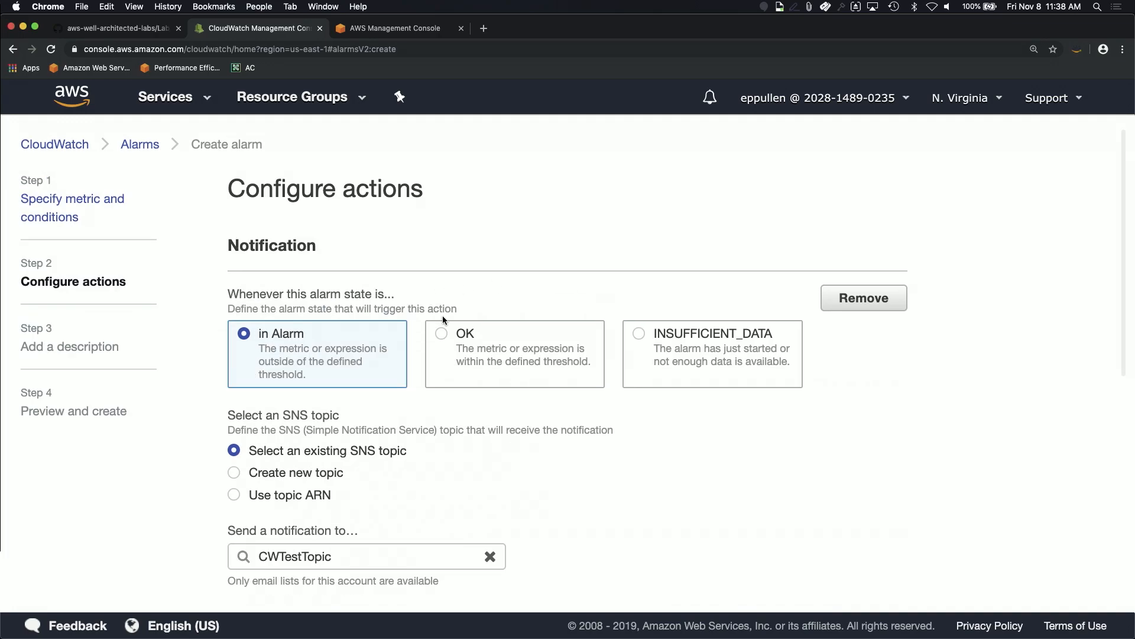
pyautogui.scroll(-5, 442, 315)
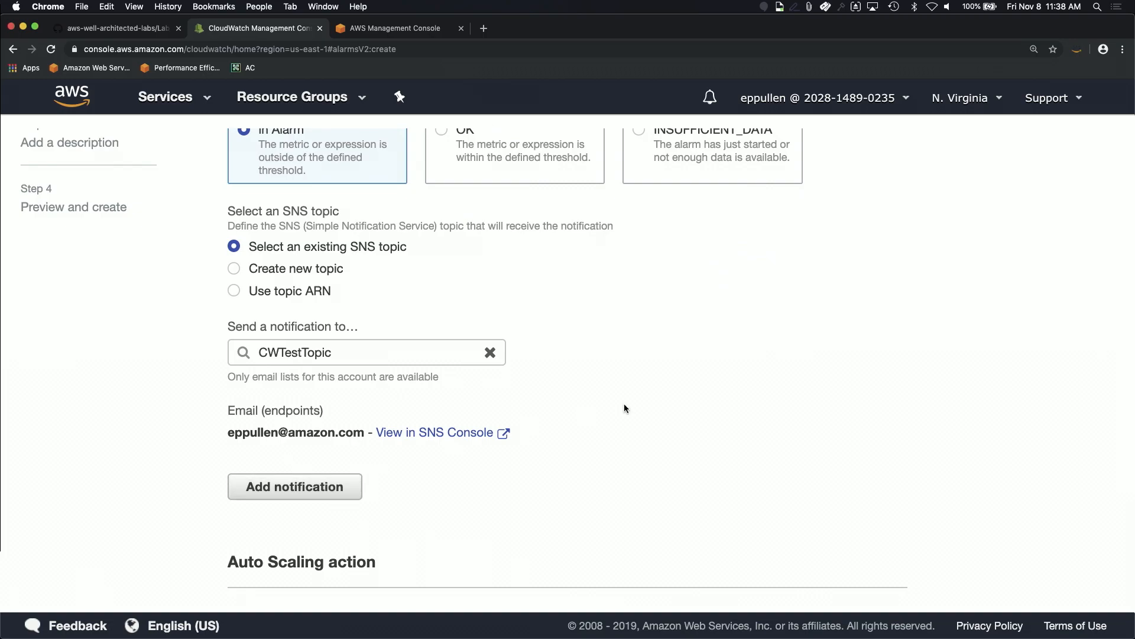
pyautogui.scroll(-5, 584, 409)
# Step: Name the alarm 'Sender CPU Too High'
pyautogui.click(871, 592)
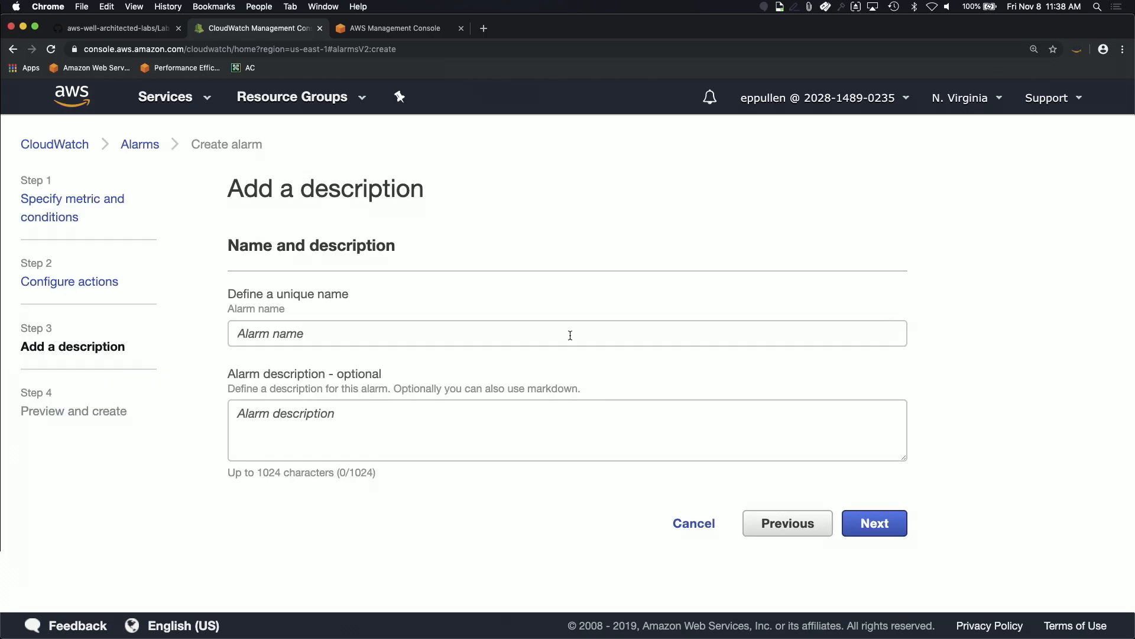
pyautogui.click(415, 334)
pyautogui.write('Sender CPU Too High')
pyautogui.press('Tab')
# Step: Review the actions and name on the Preview and create page
pyautogui.click(882, 522)
pyautogui.scroll(-3, 700, 362)
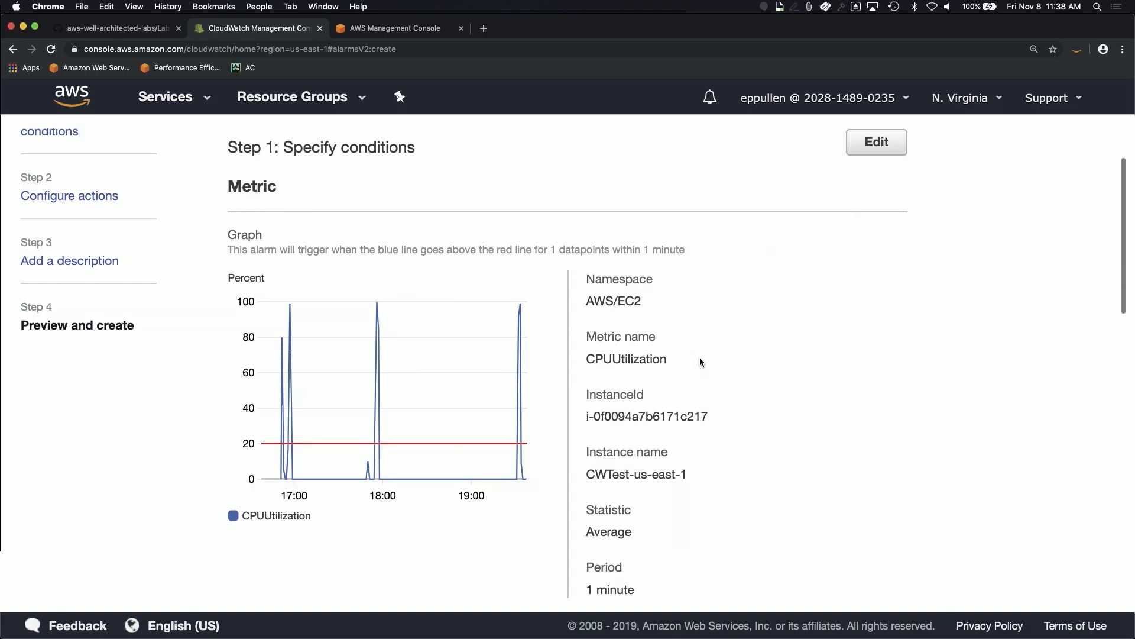
pyautogui.scroll(3, 519, 421)
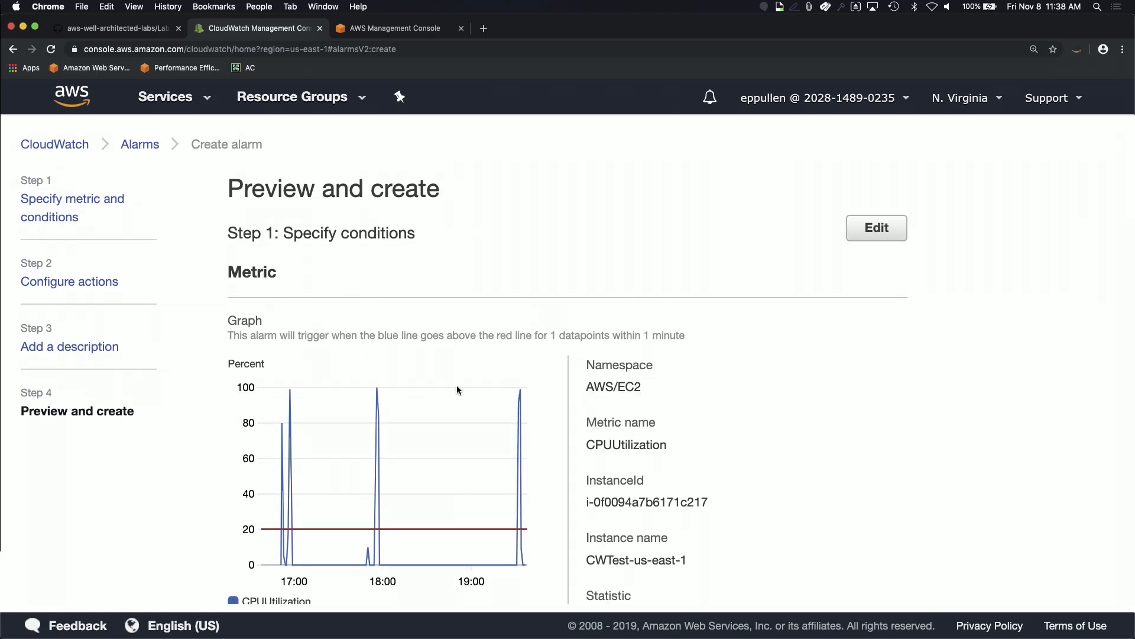
pyautogui.scroll(-1, 457, 385)
pyautogui.scroll(-3, 576, 446)
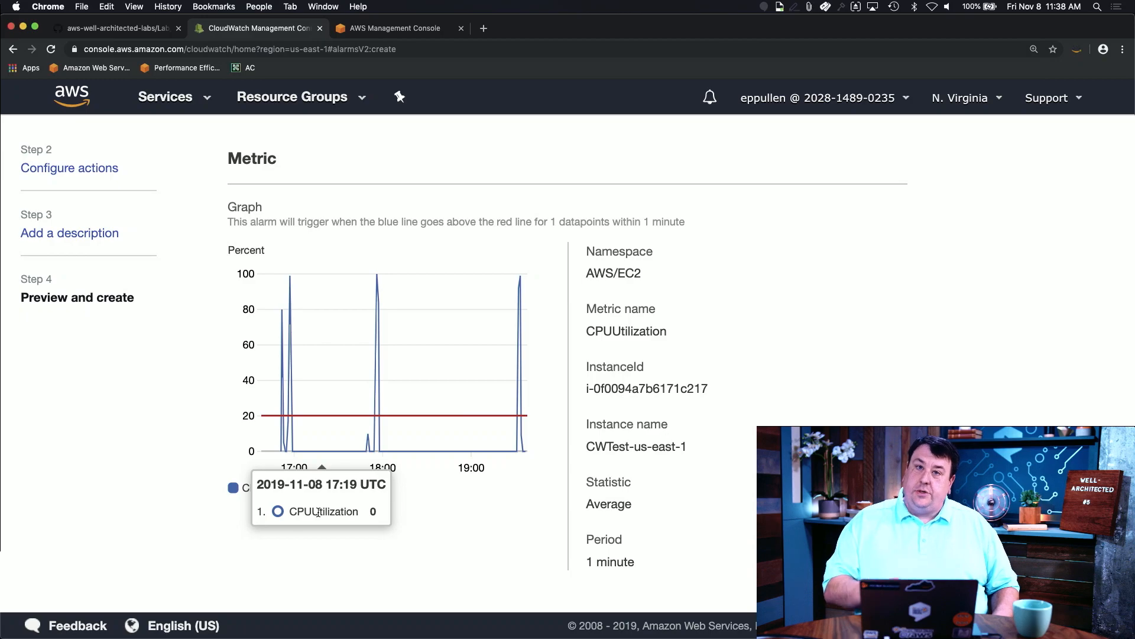
pyautogui.scroll(-2, 707, 457)
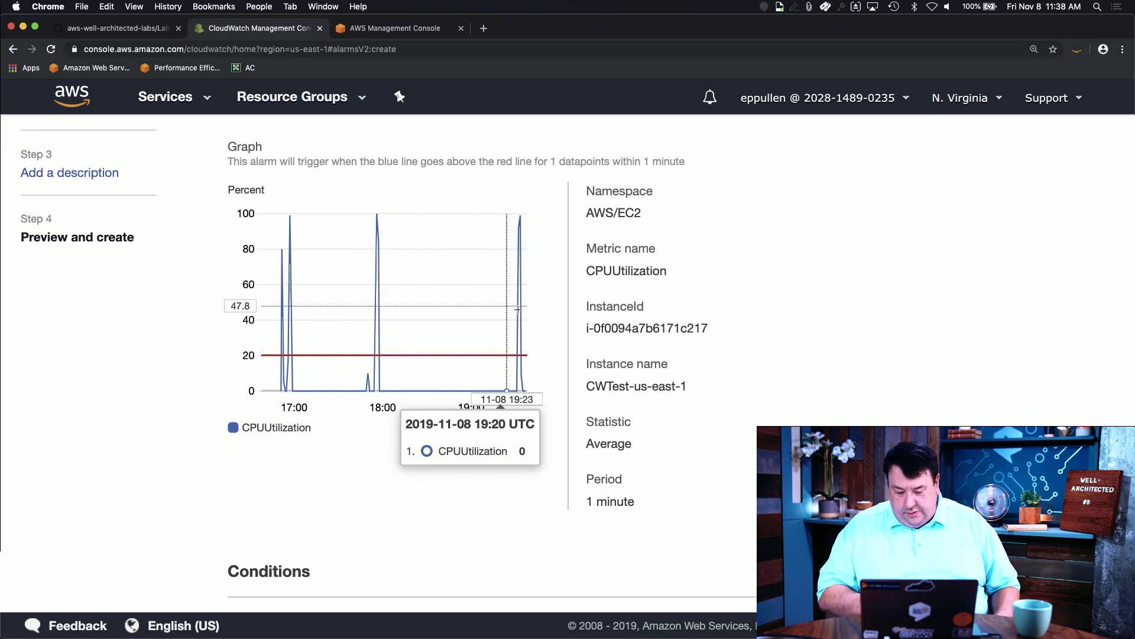
pyautogui.scroll(-8, 570, 420)
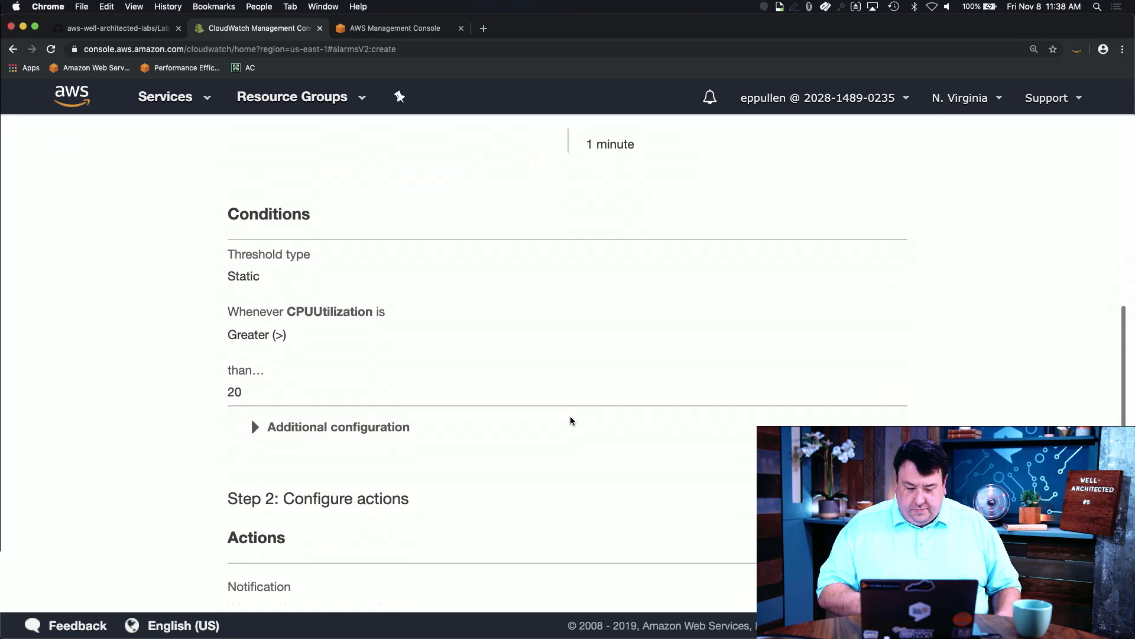
pyautogui.scroll(-3, 446, 428)
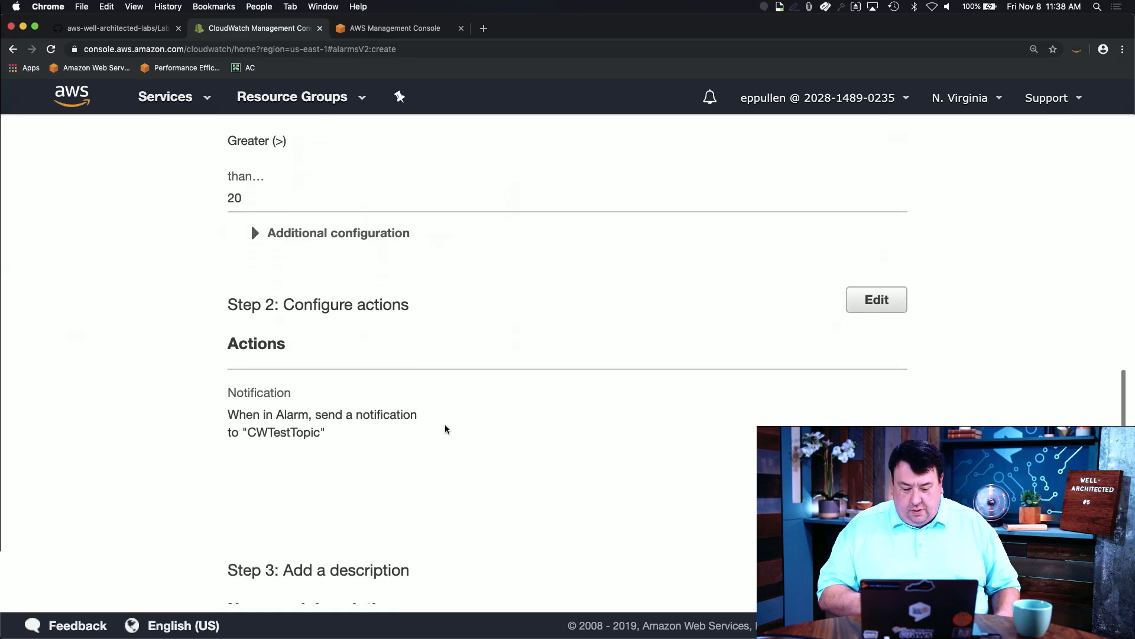
pyautogui.scroll(-1, 277, 402)
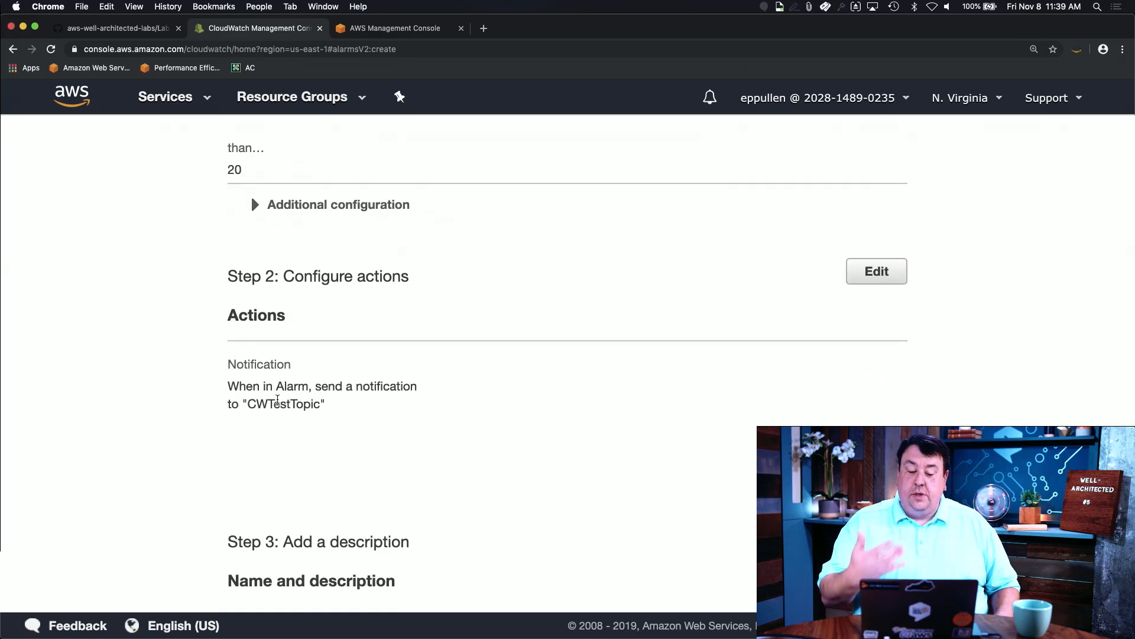
pyautogui.scroll(-7, 428, 398)
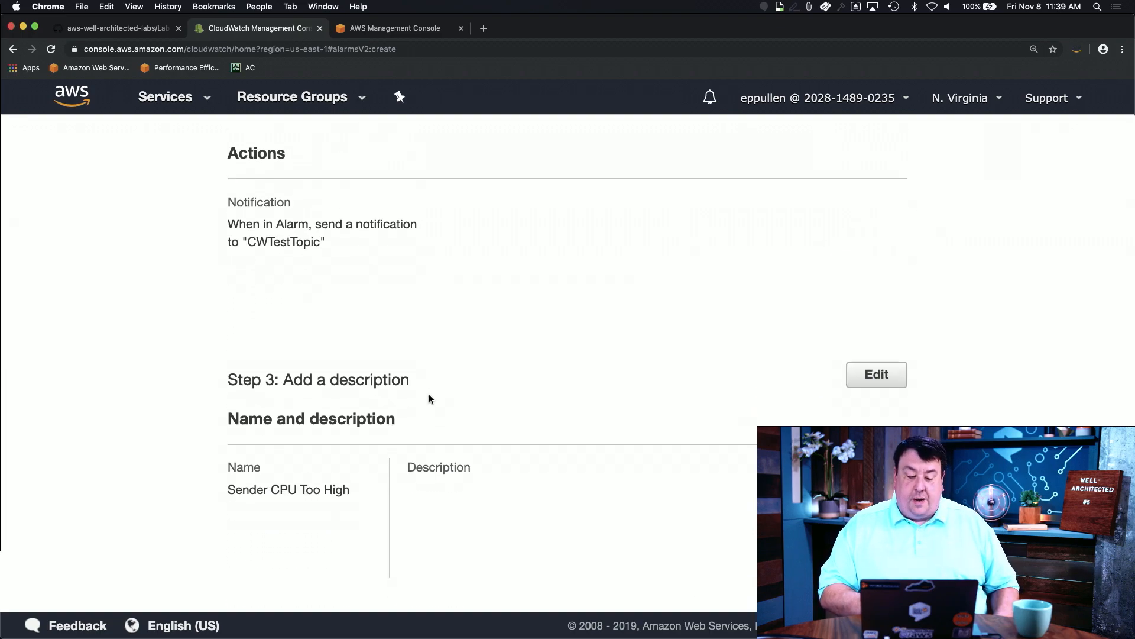
# Step: Create the Sender CPU Too High alarm and switch to Safari
pyautogui.click(834, 579)
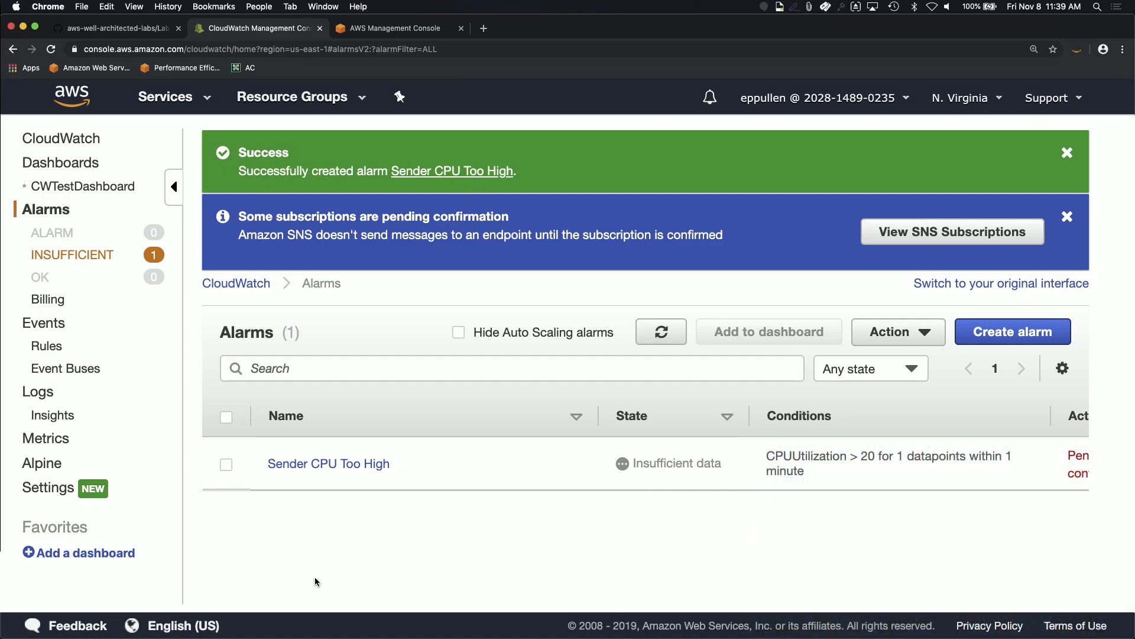
pyautogui.moveTo(222, 637)
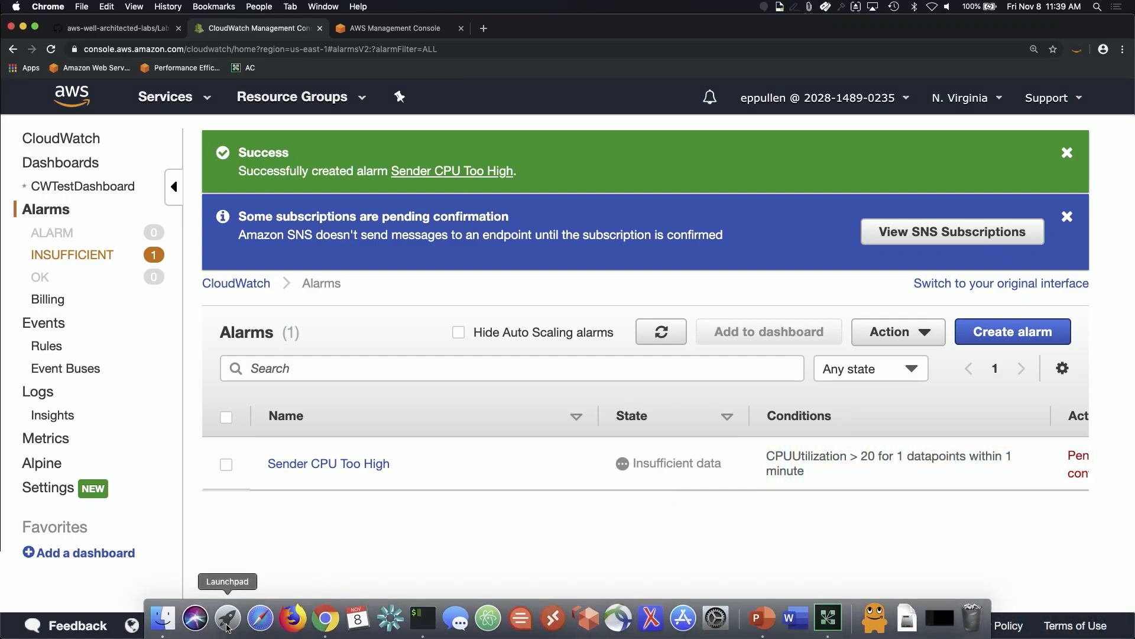
pyautogui.click(261, 618)
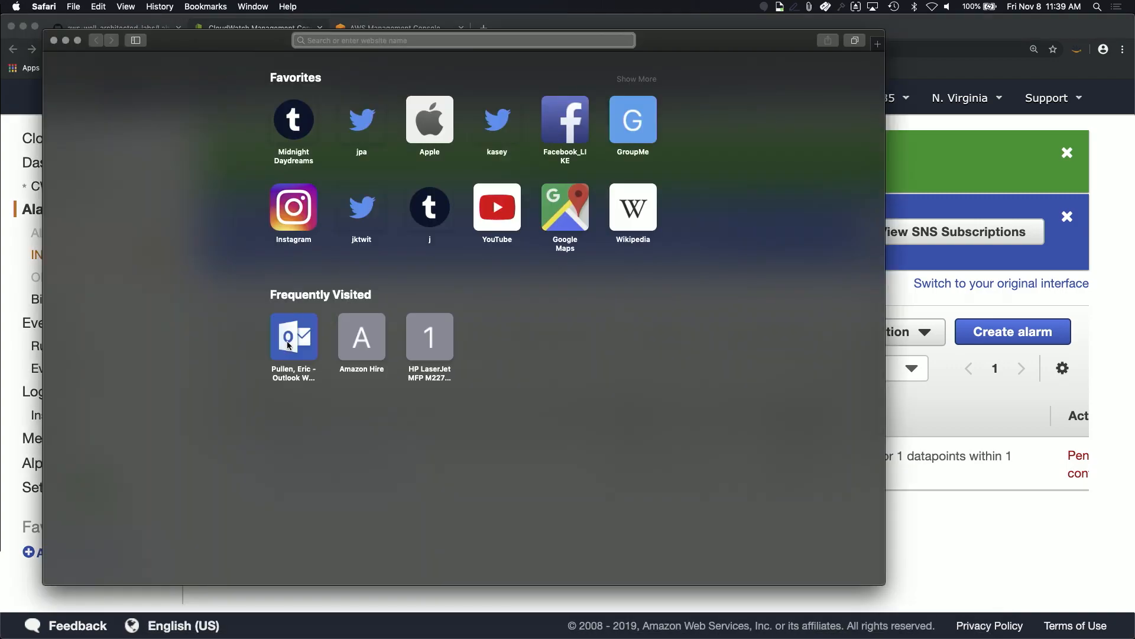
# Step: Confirm the CWTestTopic subscription in Outlook and delete both AWS Notifications emails
pyautogui.click(288, 345)
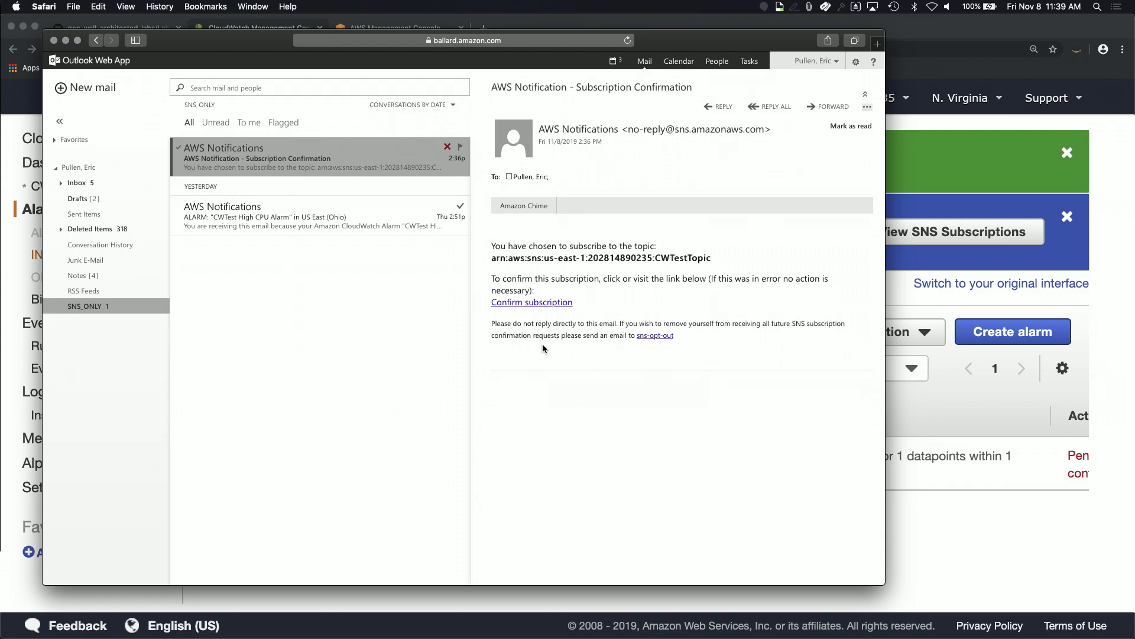
pyautogui.click(538, 302)
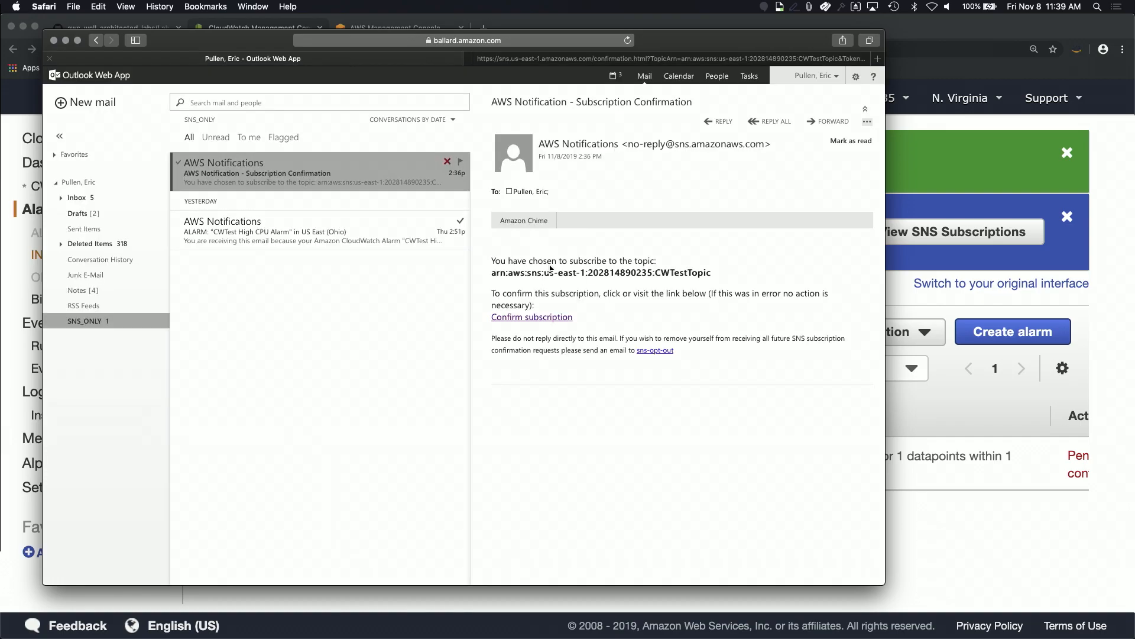
pyautogui.click(448, 220)
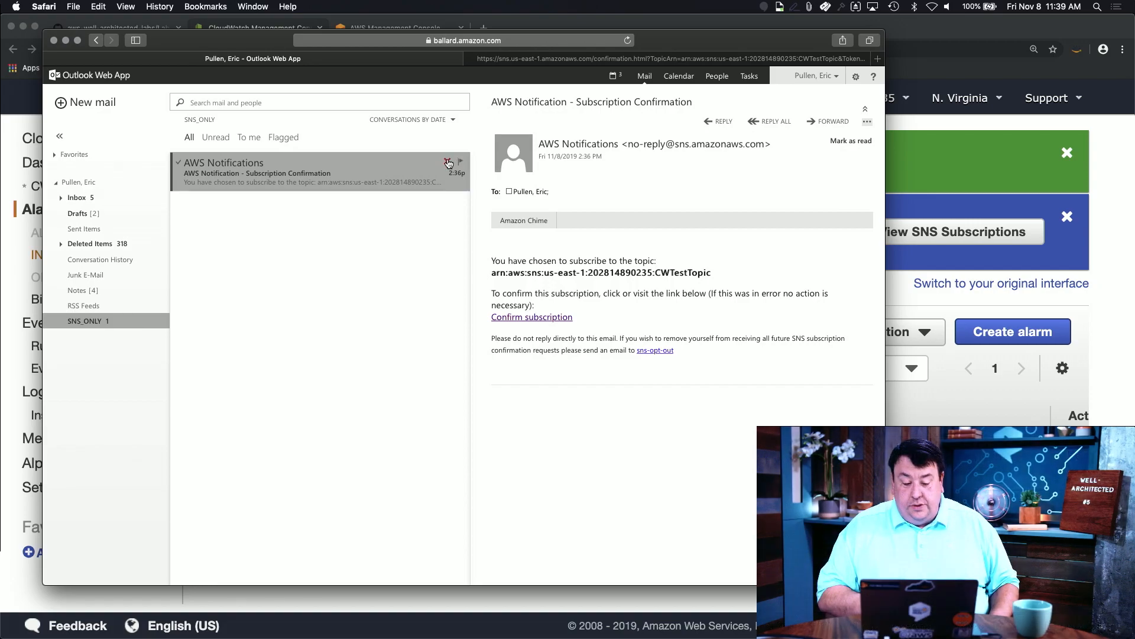
pyautogui.click(448, 161)
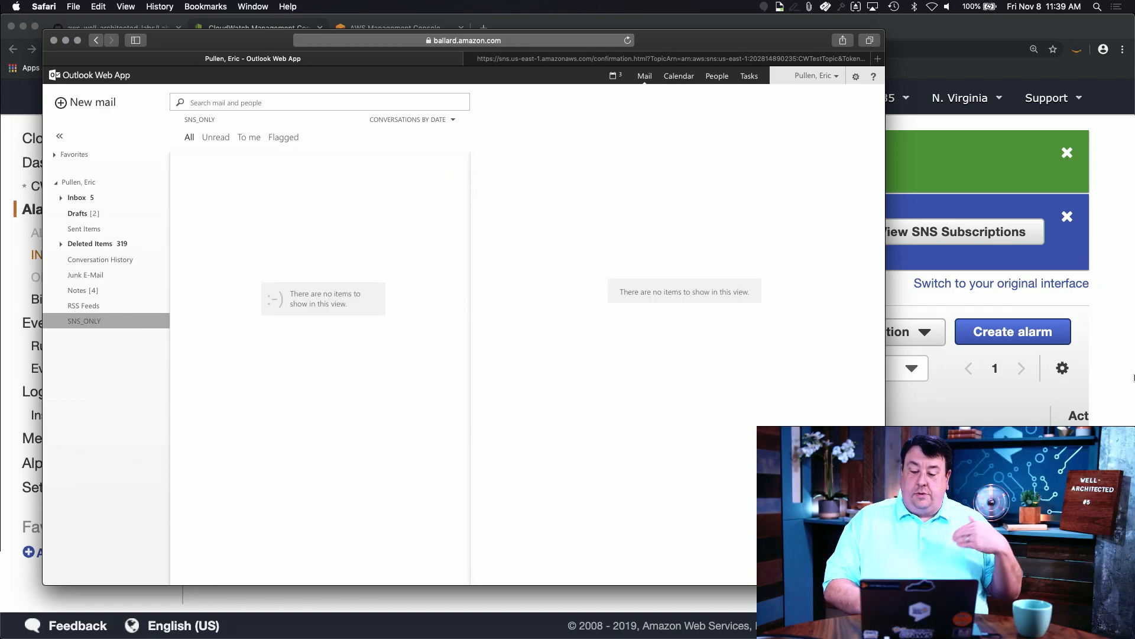
pyautogui.click(953, 365)
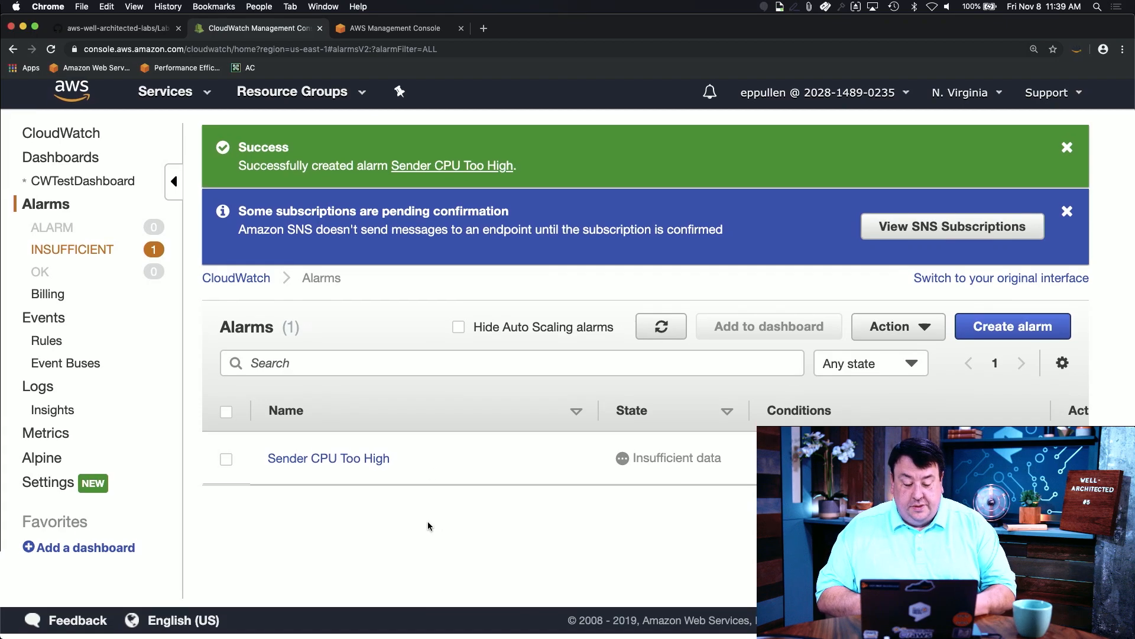
# Step: Refresh the Alarms list so Sender CPU Too High shows as OK
pyautogui.click(647, 342)
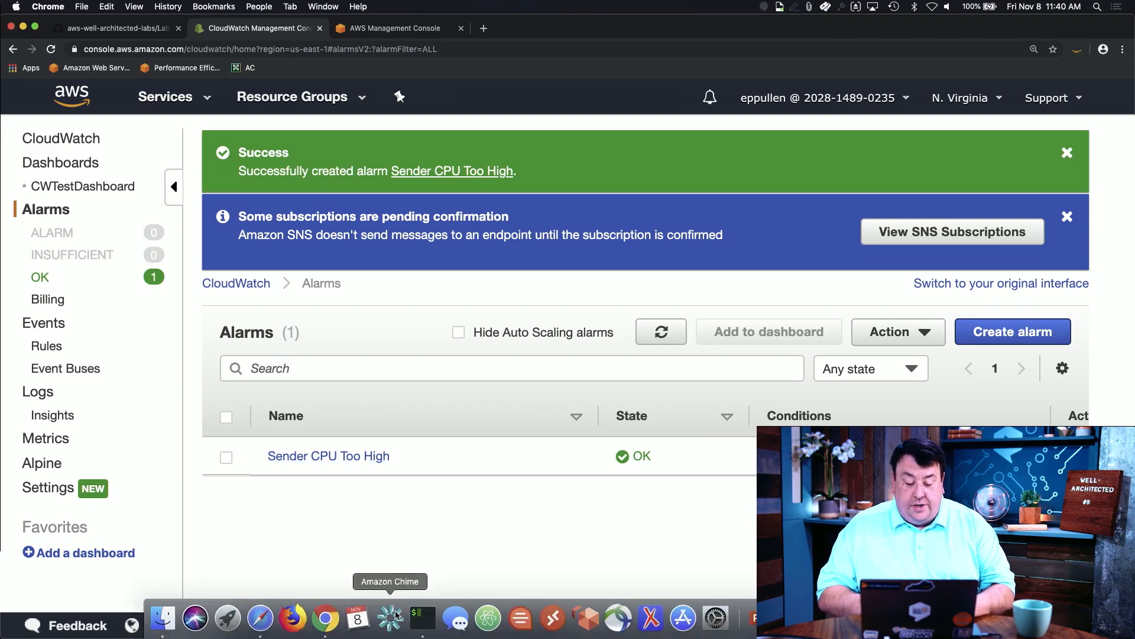
pyautogui.click(408, 618)
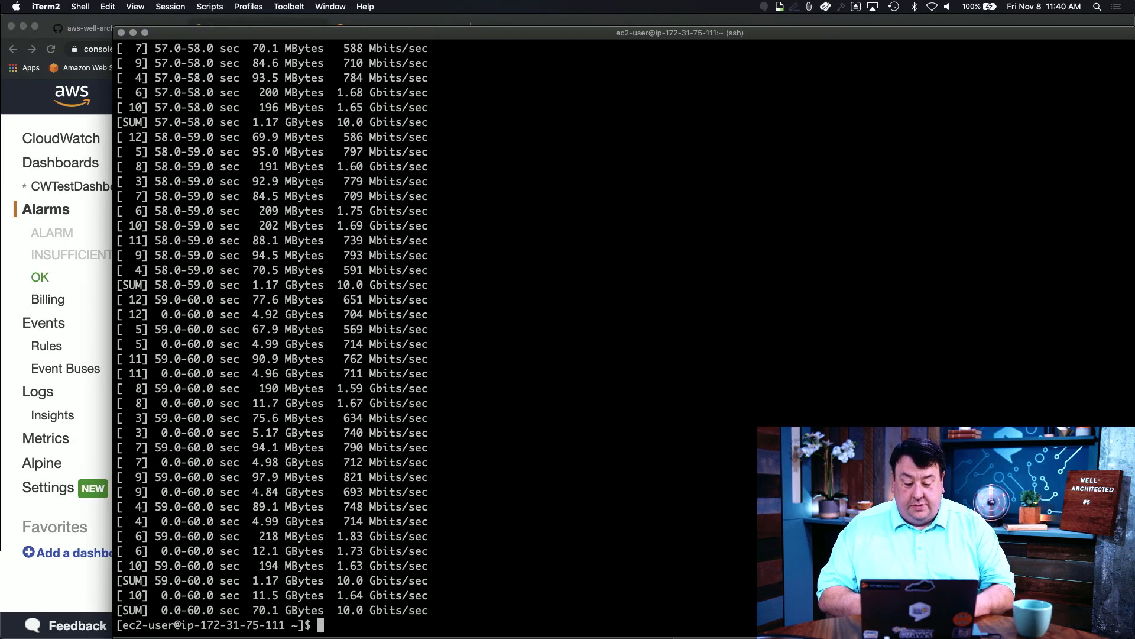
# Step: Reconnect to the EC2 instance over ssh and rerun the sudo stress command
pyautogui.press('super+w')
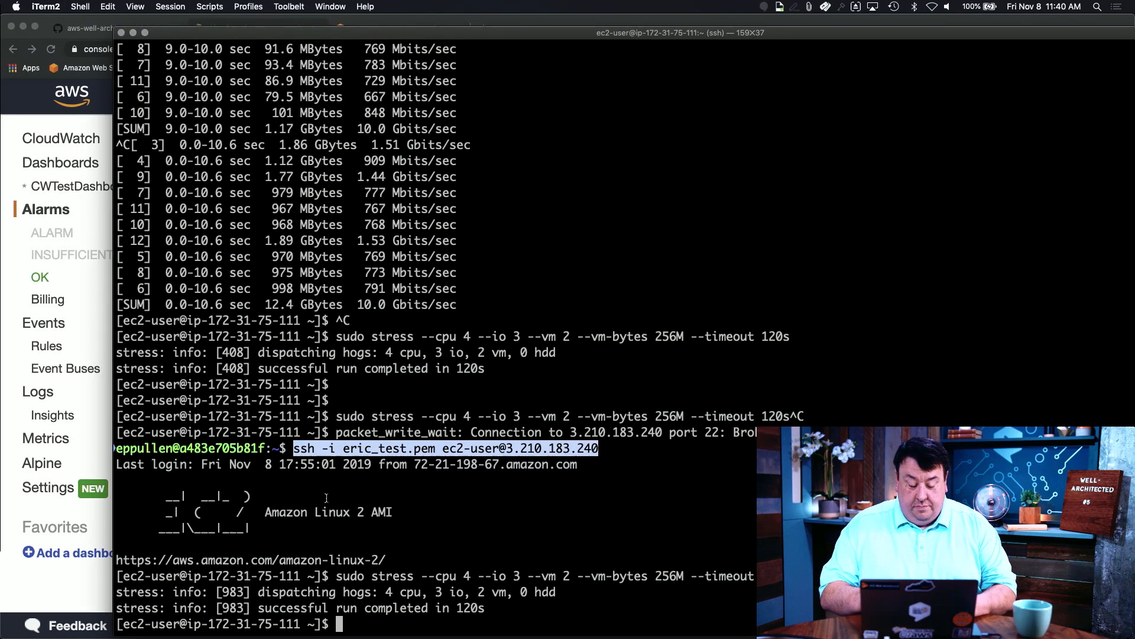
pyautogui.press('Up')
pyautogui.press('Return')
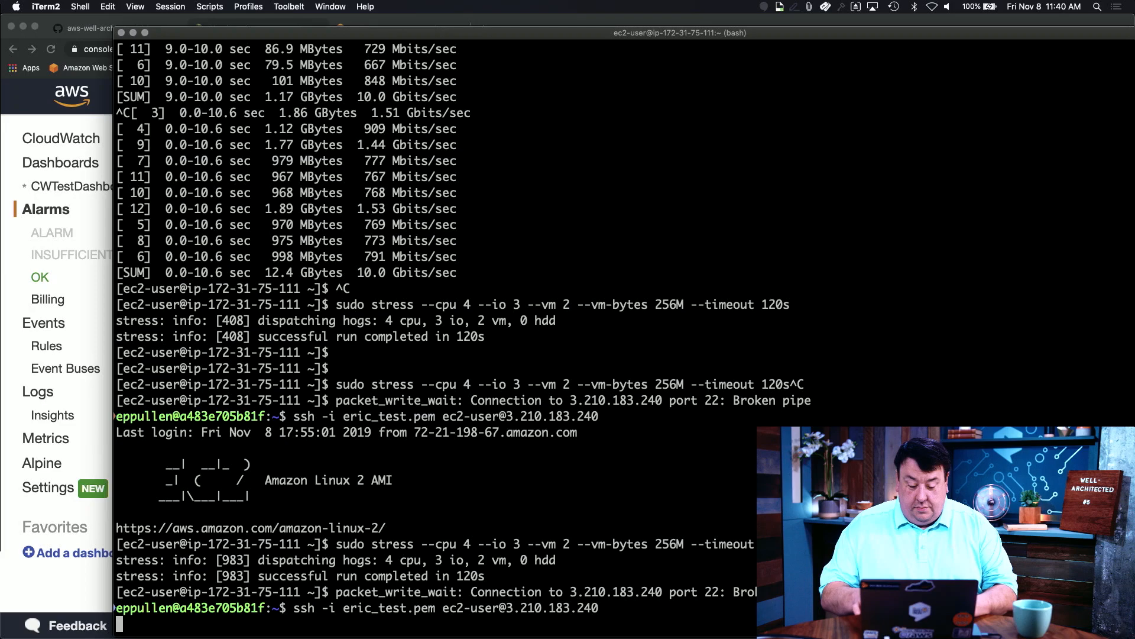
pyautogui.press('Up')
pyautogui.press('Up')
pyautogui.press('Up')
pyautogui.press('Up')
pyautogui.press('Down')
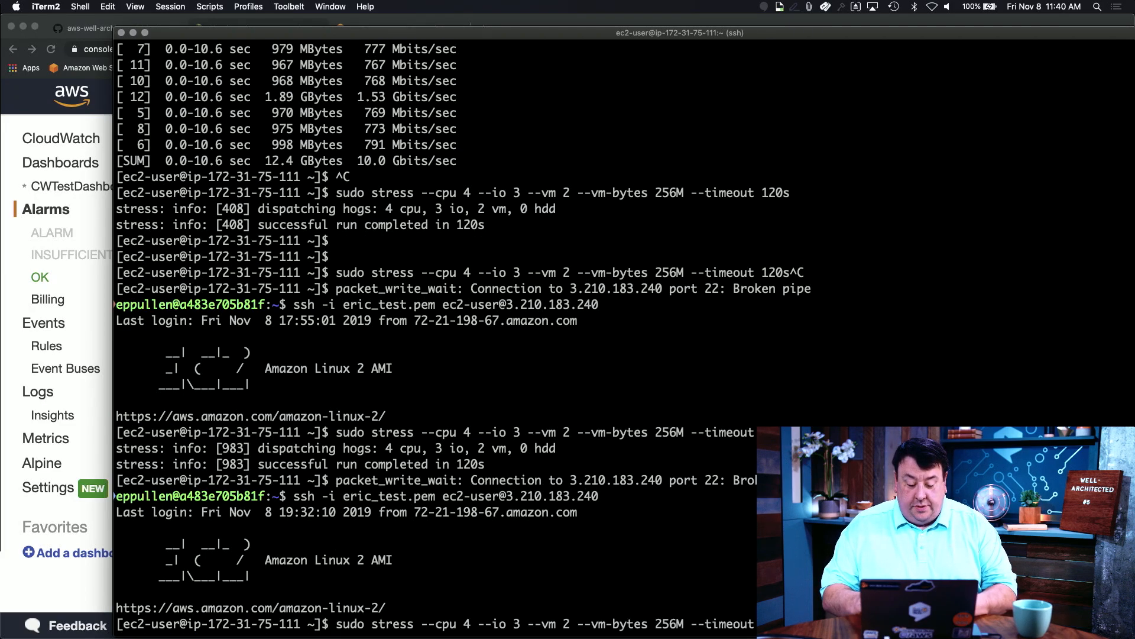
pyautogui.press('Return')
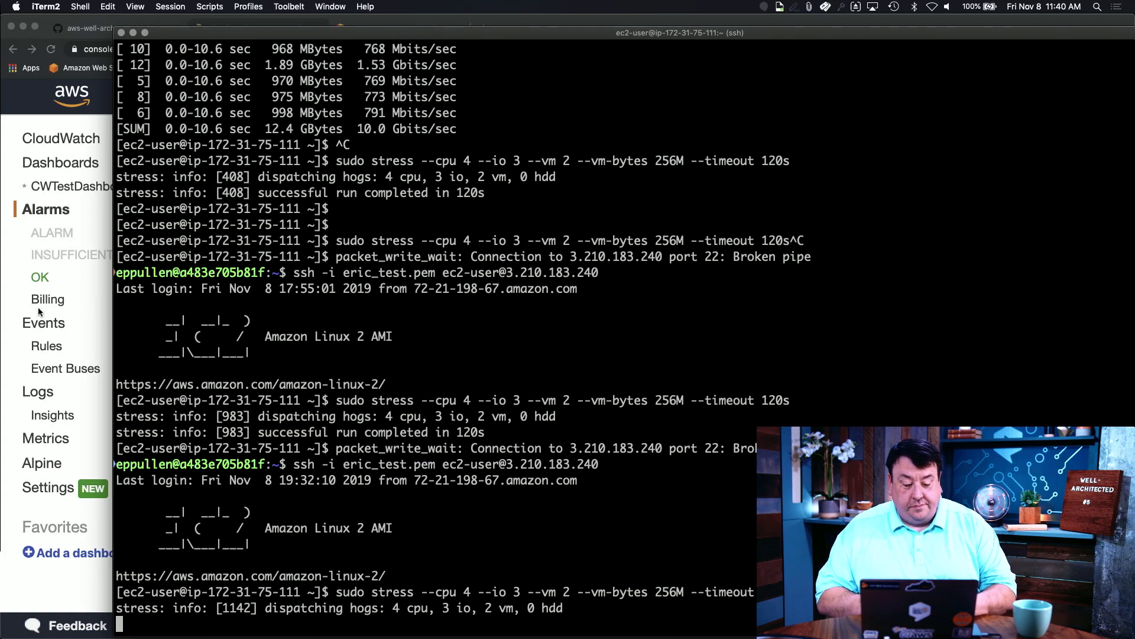
pyautogui.click(76, 296)
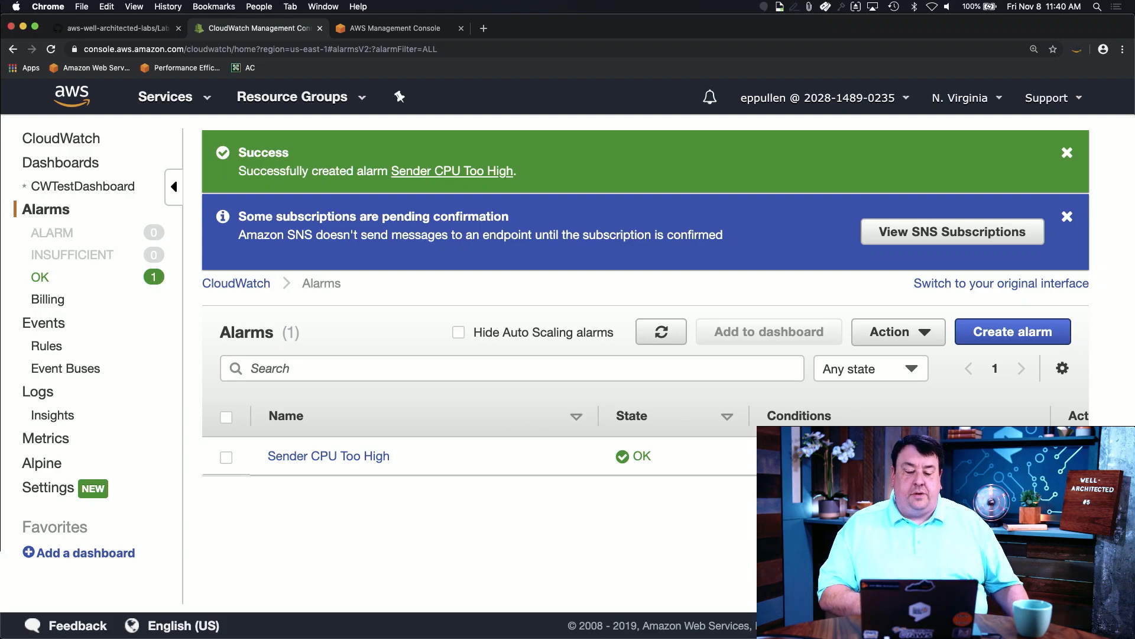
# Step: Dismiss the pending-subscription and alarm-created banners and reload the alarms list
pyautogui.click(1067, 217)
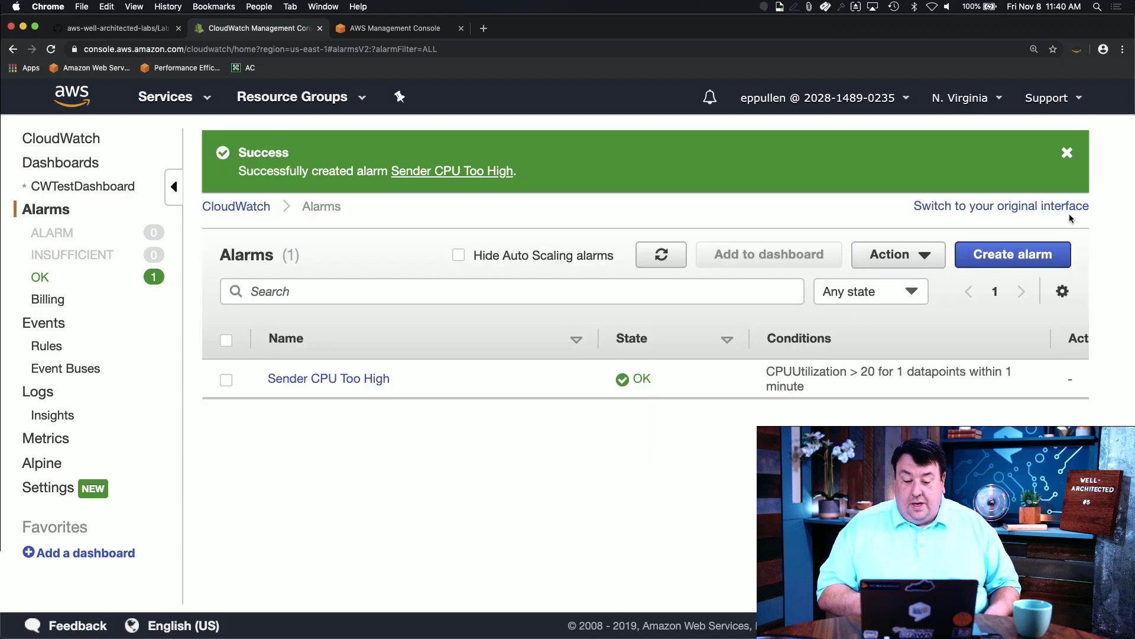
pyautogui.click(1067, 152)
pyautogui.click(662, 191)
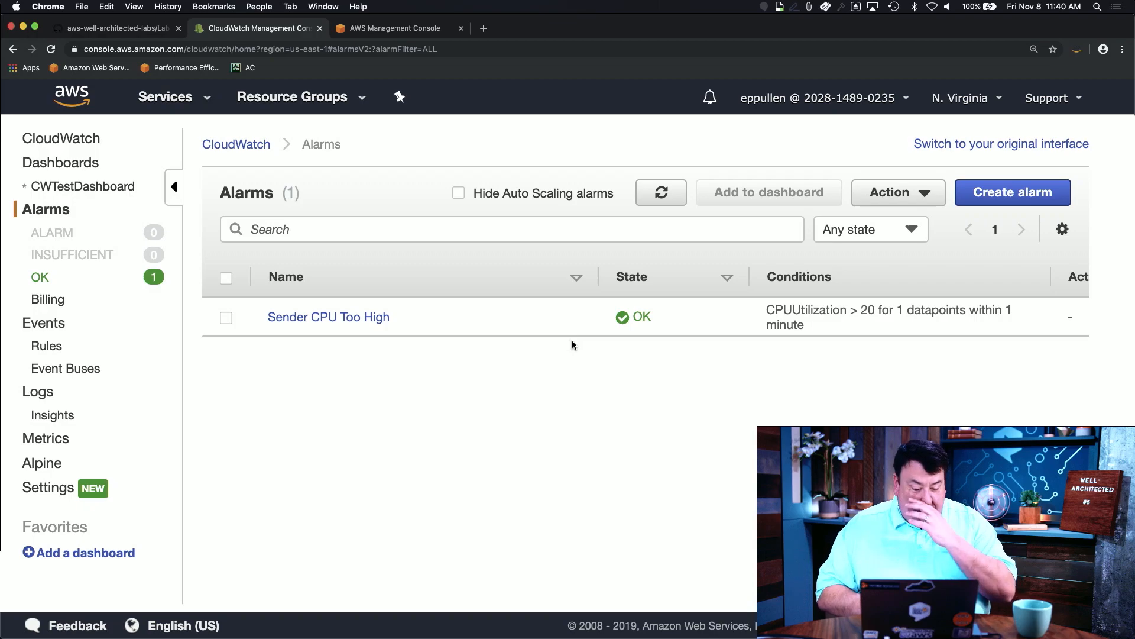
pyautogui.click(81, 186)
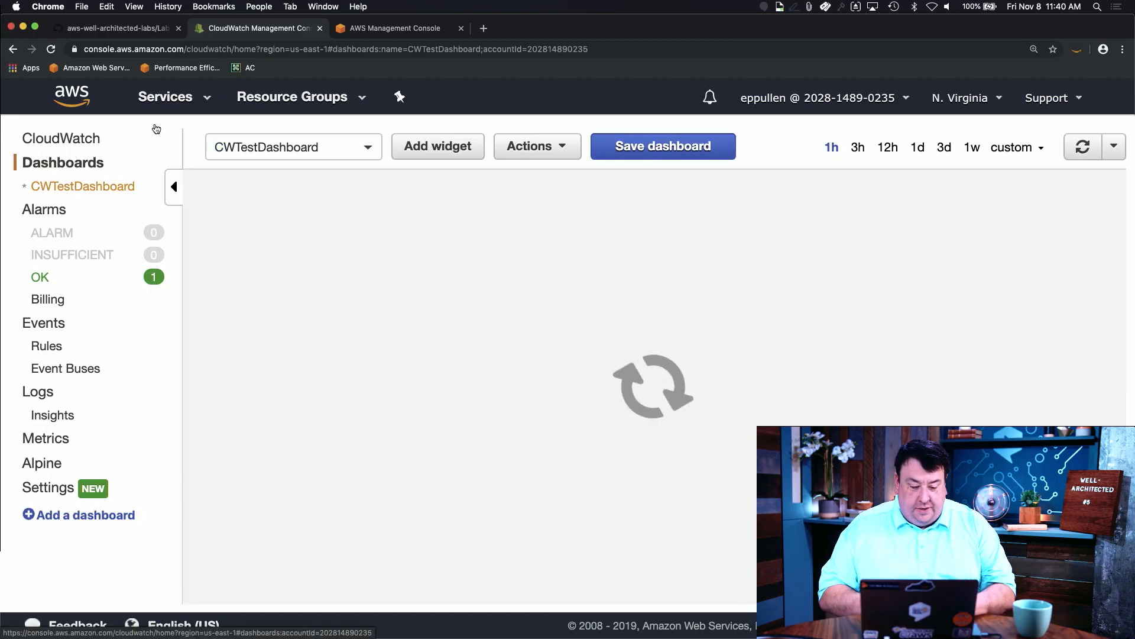
# Step: Add the OK-state Sender CPU Too High alarm to CWTestDashboard as a line widget
pyautogui.click(461, 146)
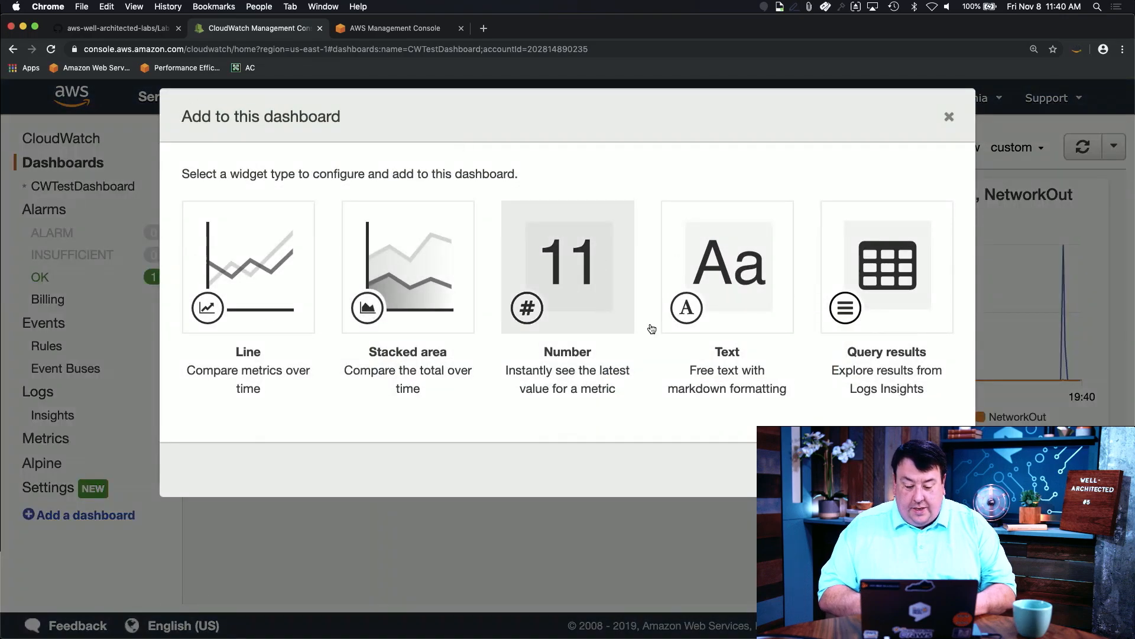
pyautogui.press('Escape')
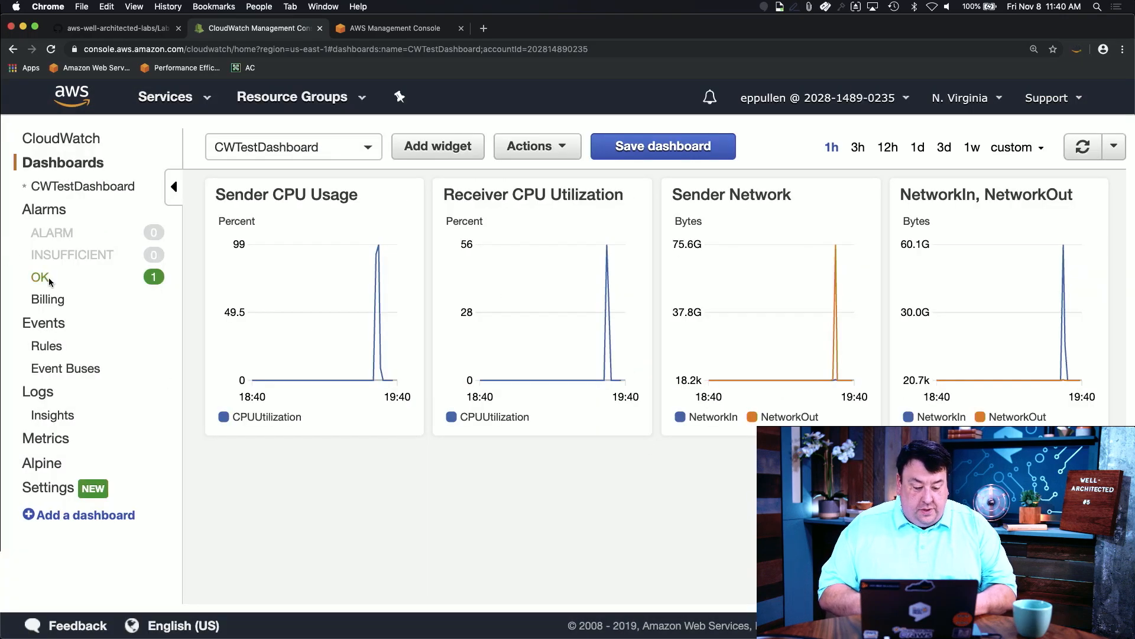
pyautogui.click(48, 278)
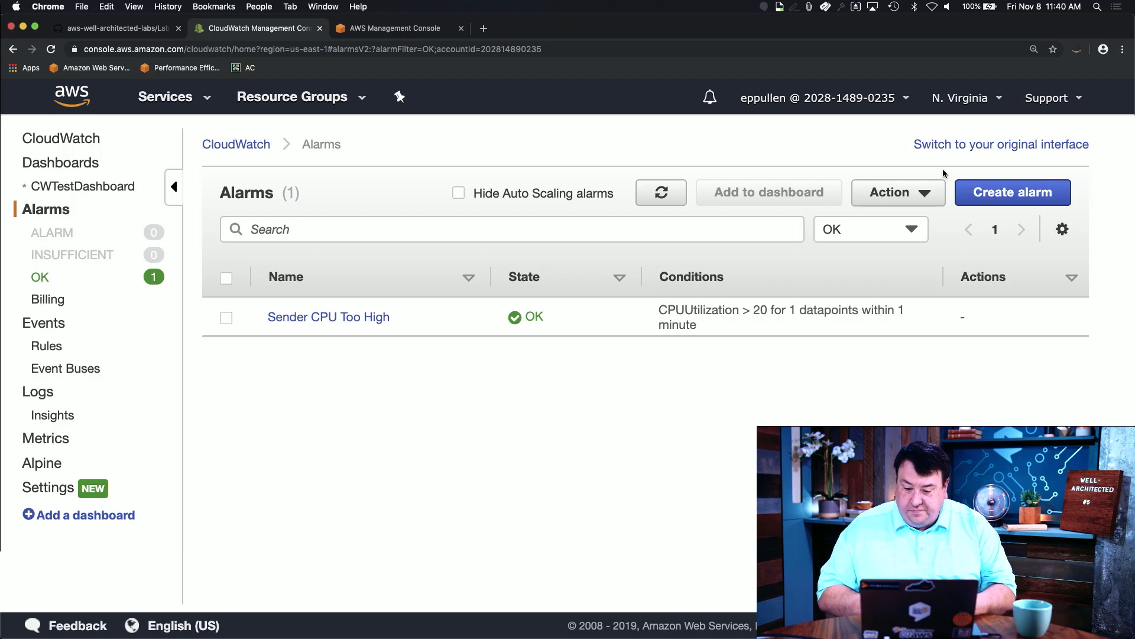
pyautogui.click(226, 317)
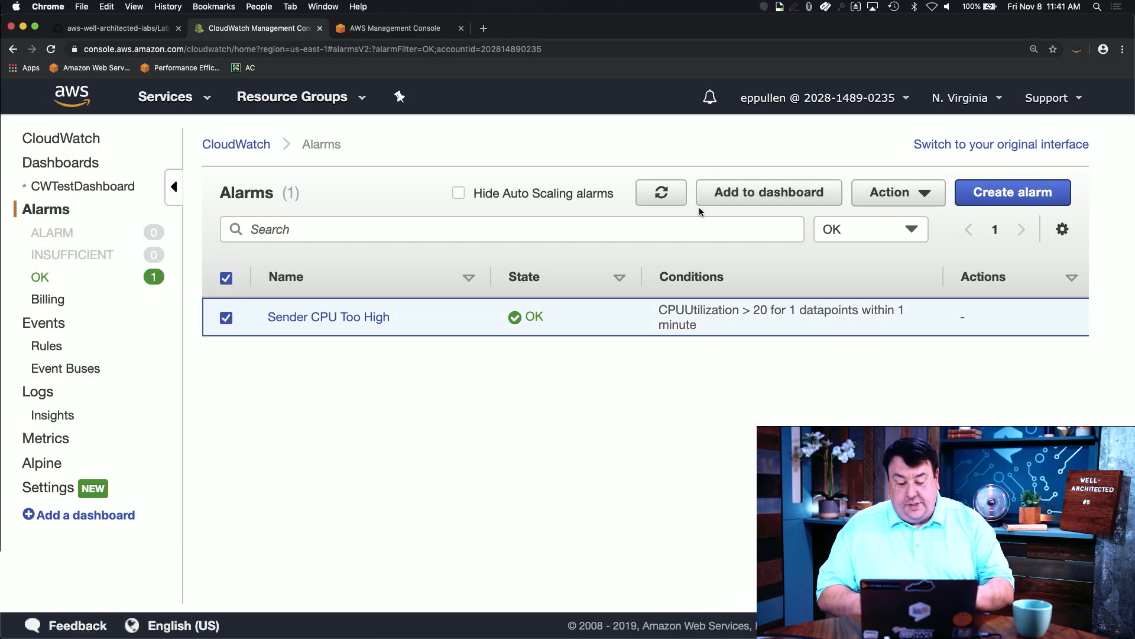
pyautogui.click(741, 195)
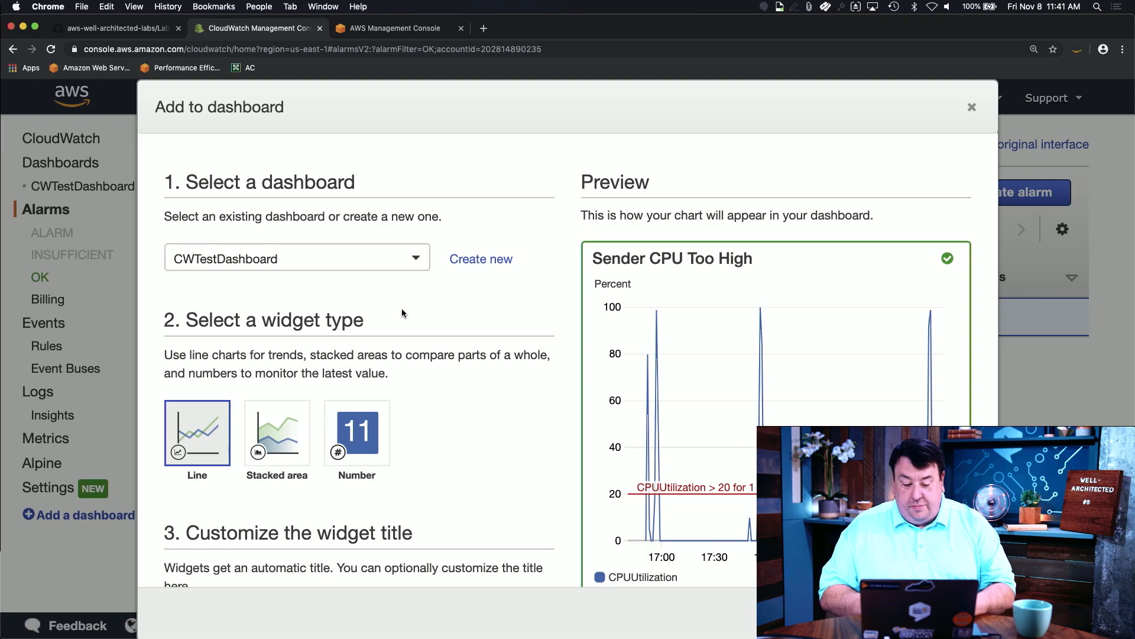
pyautogui.scroll(-3, 402, 310)
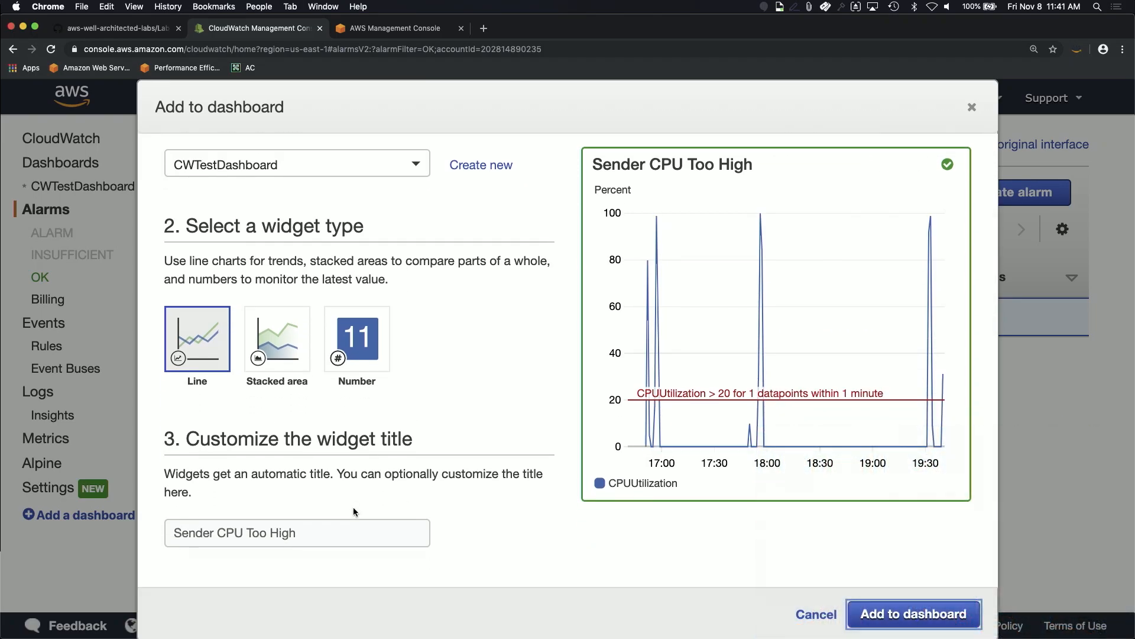
pyautogui.click(912, 615)
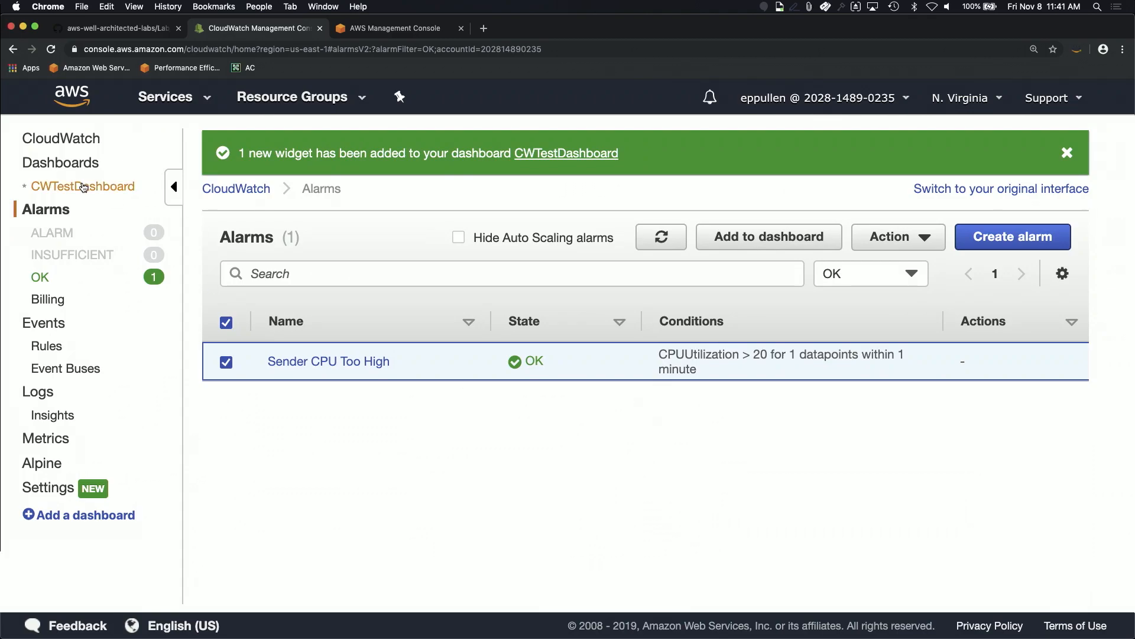
pyautogui.click(83, 186)
# Step: Inspect the enlarged Sender CPU Too High graph, then refresh the dashboard
pyautogui.scroll(3, 537, 416)
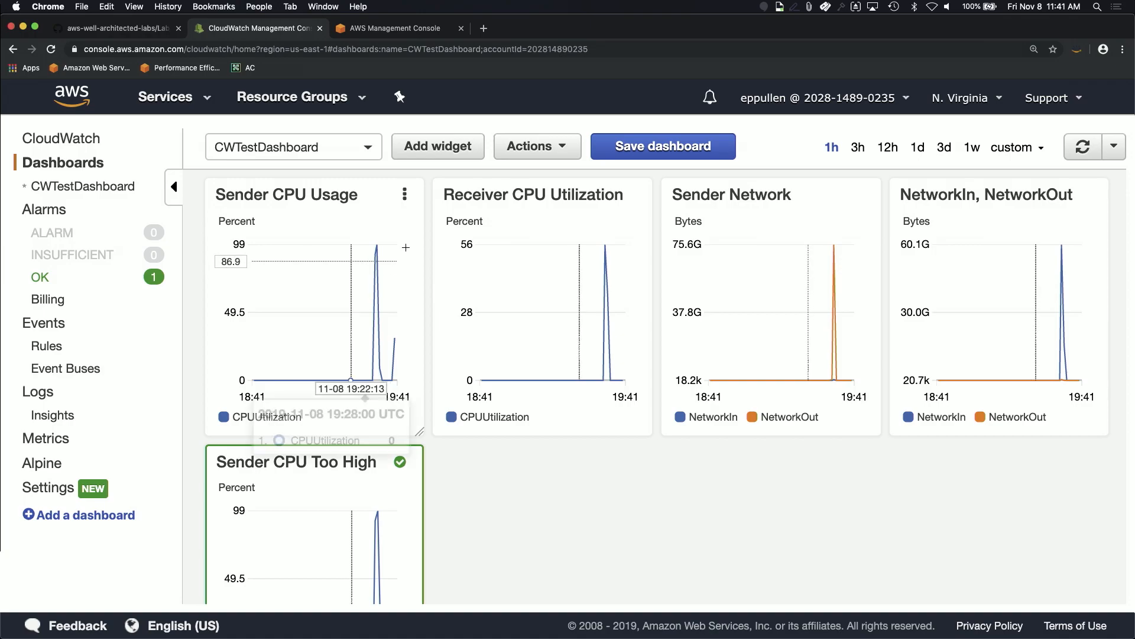
pyautogui.scroll(-3, 354, 473)
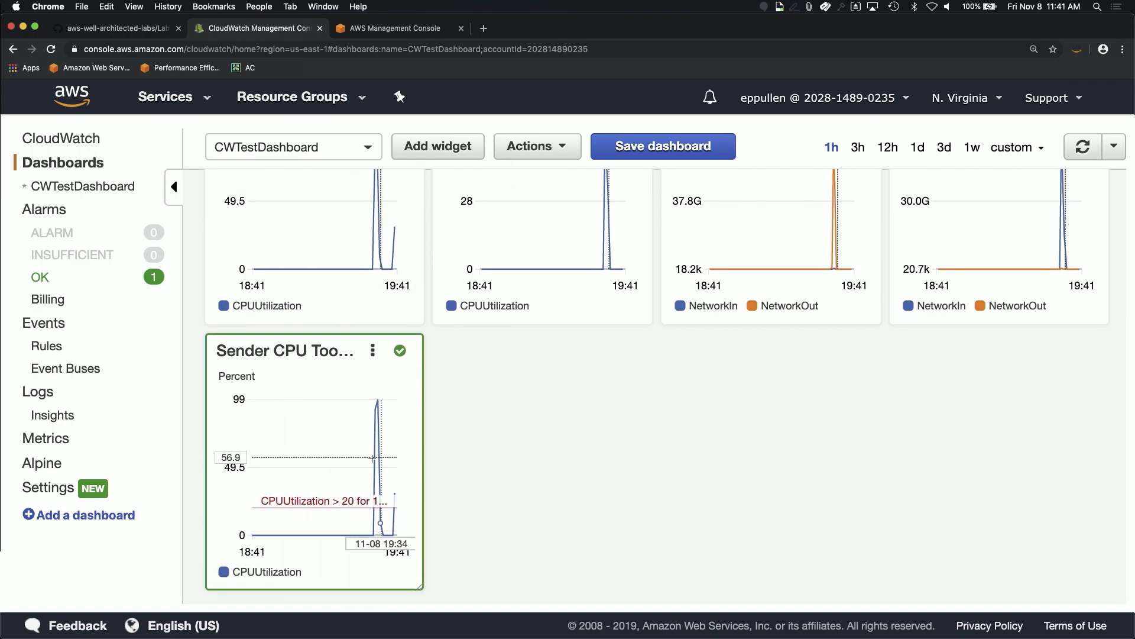
pyautogui.click(297, 509)
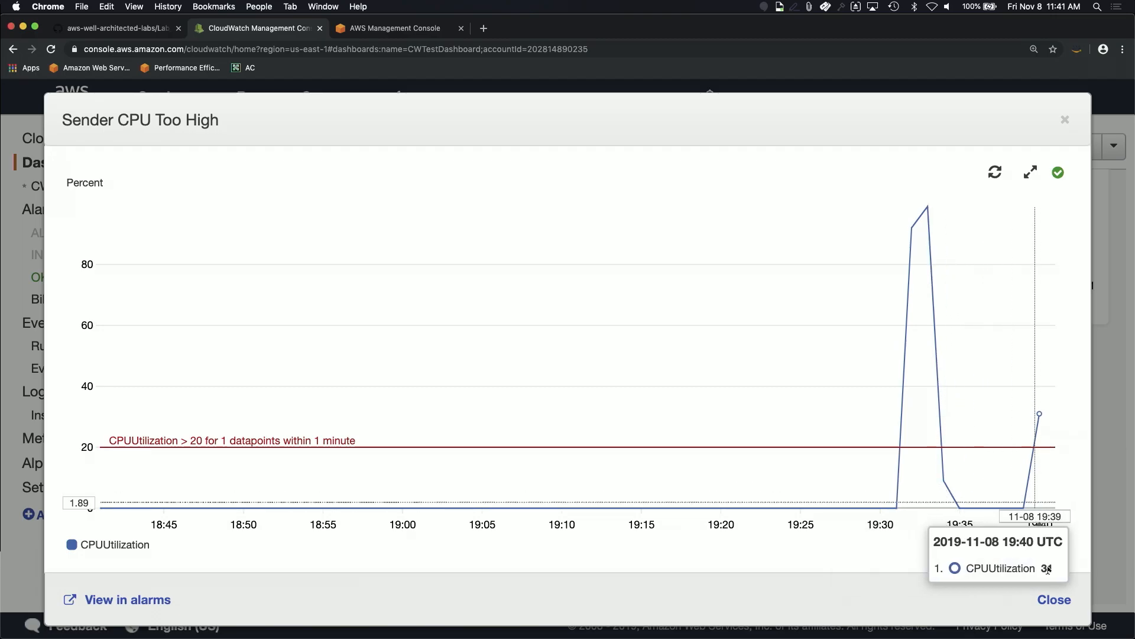
pyautogui.click(1055, 599)
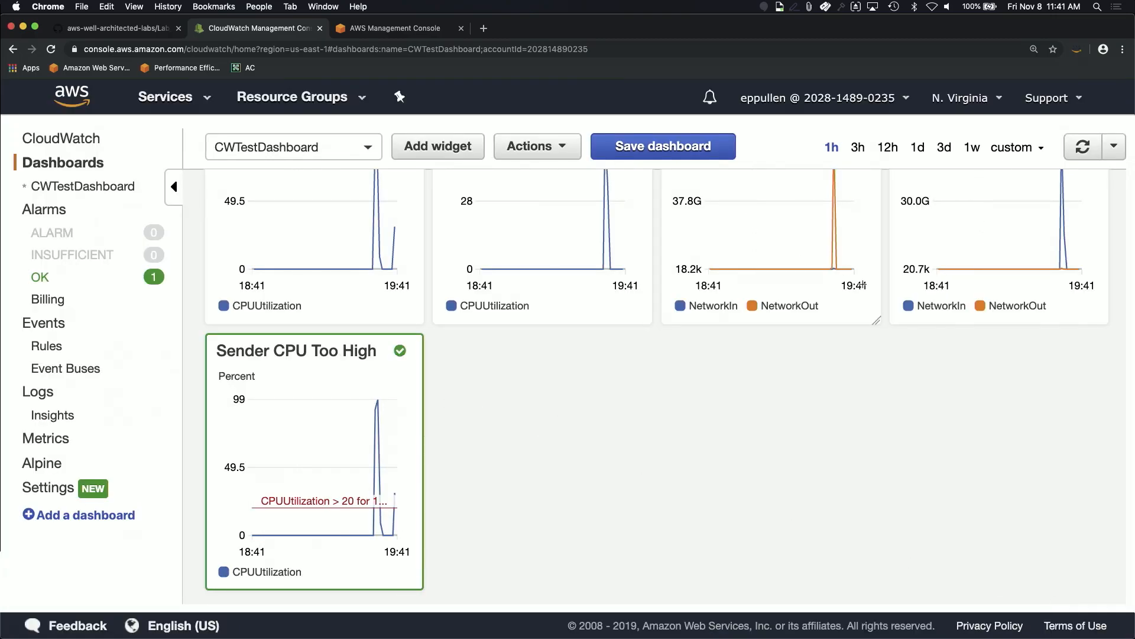
pyautogui.click(1083, 147)
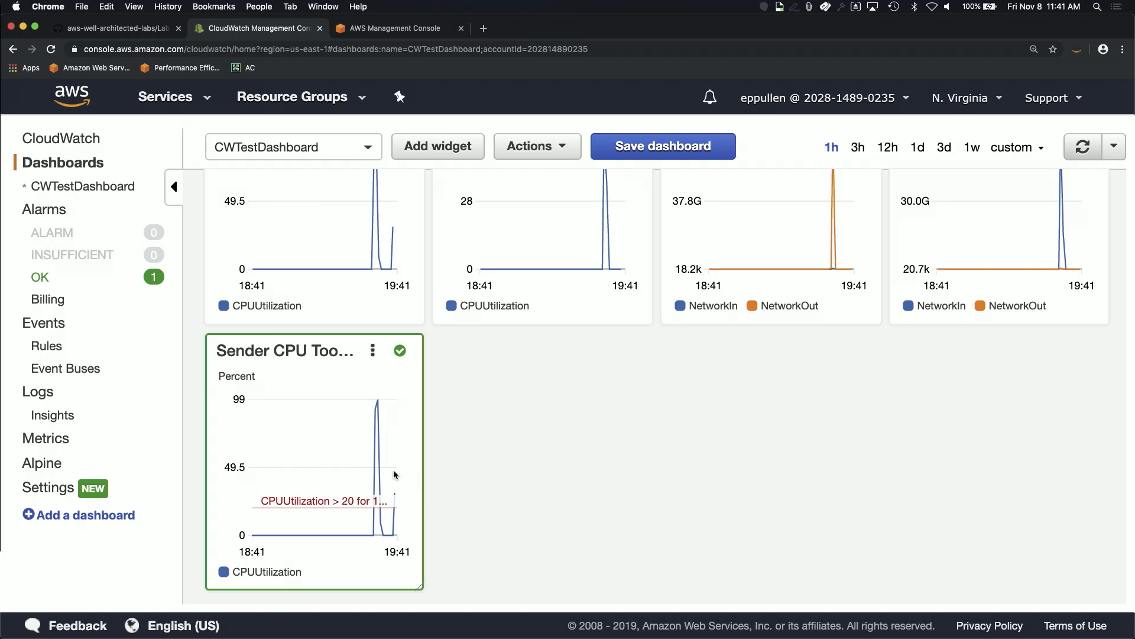
pyautogui.click(1083, 146)
pyautogui.scroll(2, 775, 373)
pyautogui.scroll(2, 778, 377)
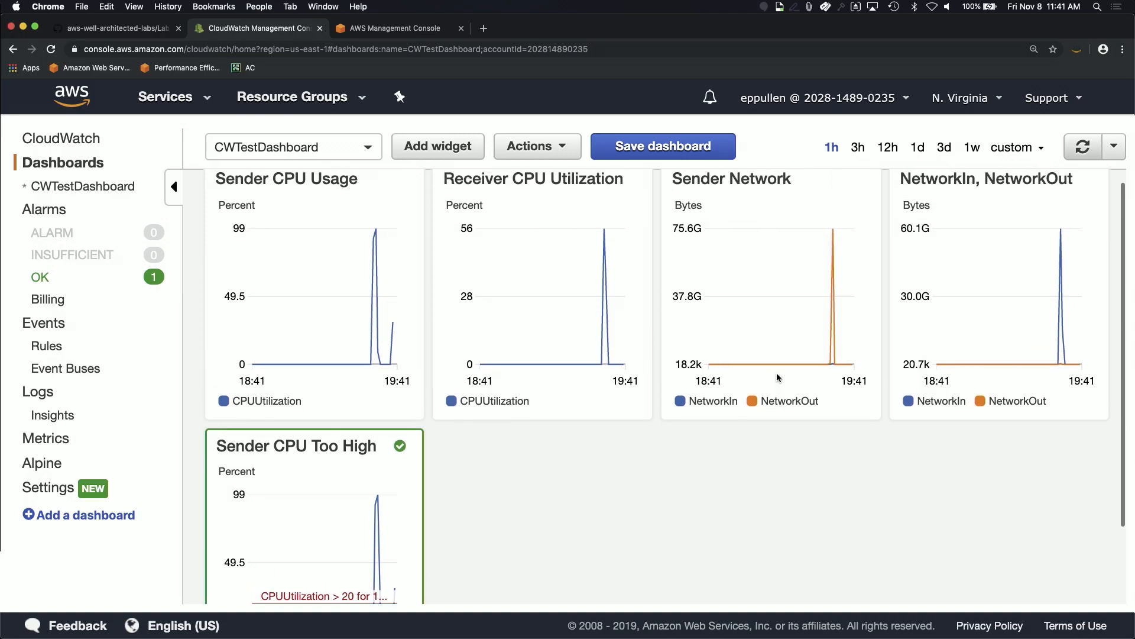
# Step: Delete the Sender CPU Usage widget and refresh the dashboard
pyautogui.moveTo(827, 329)
pyautogui.scroll(-1, 827, 329)
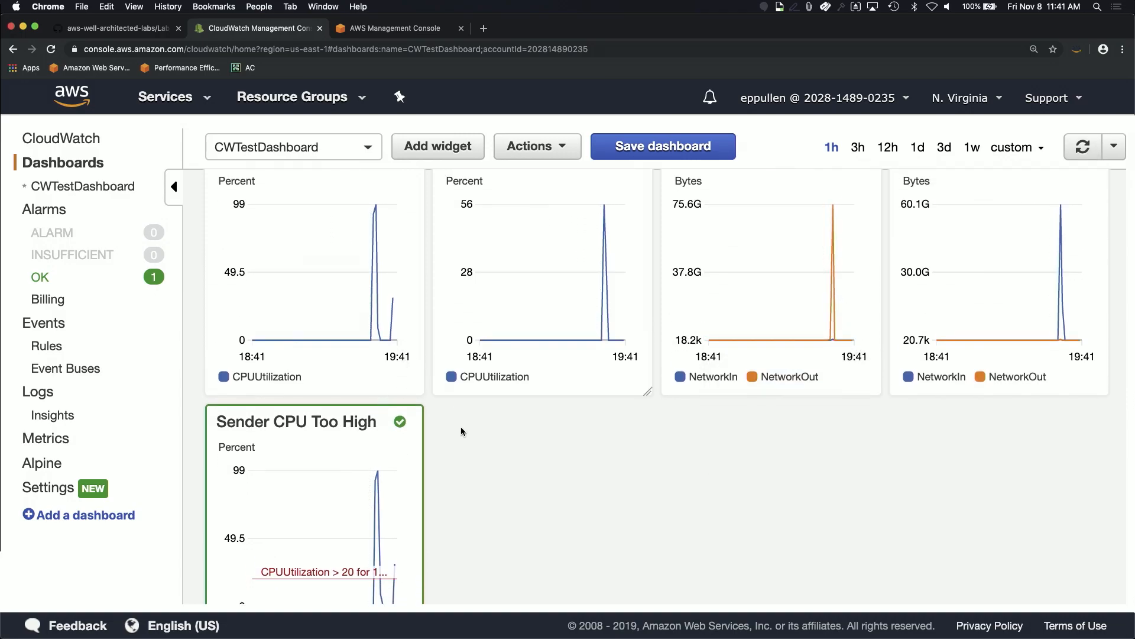
pyautogui.scroll(2, 467, 484)
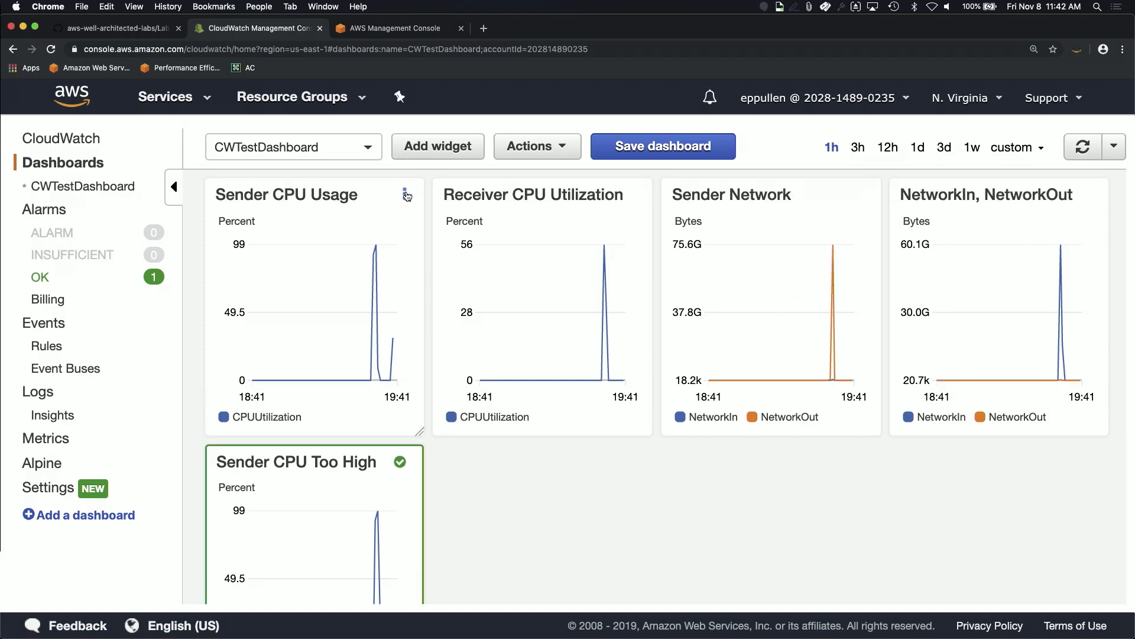
pyautogui.click(405, 194)
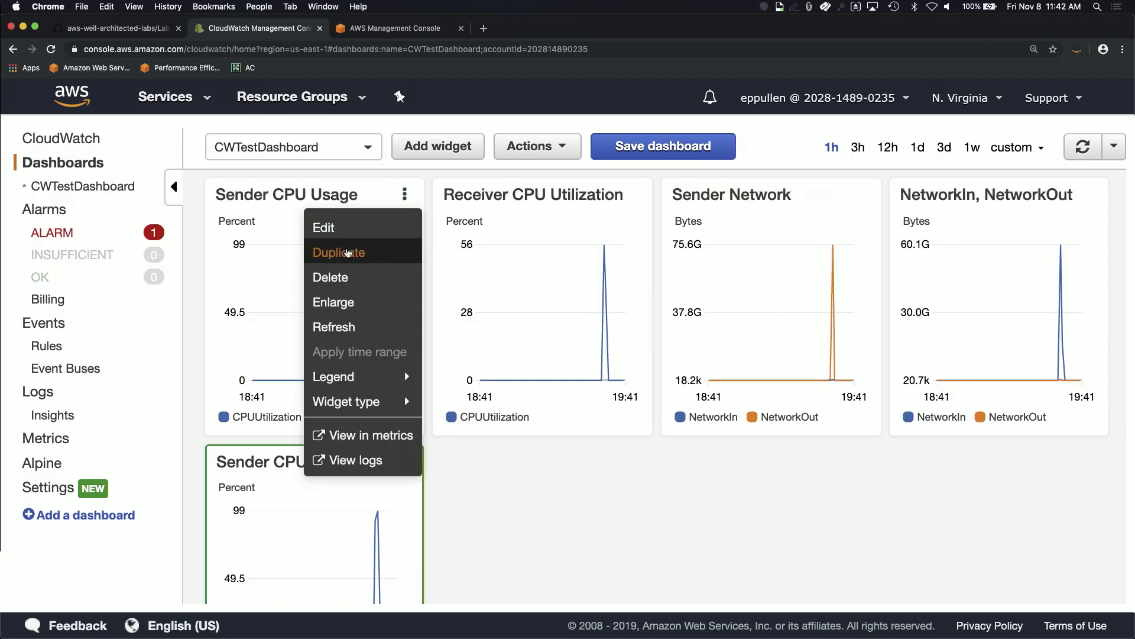
pyautogui.moveTo(378, 376)
pyautogui.click(337, 277)
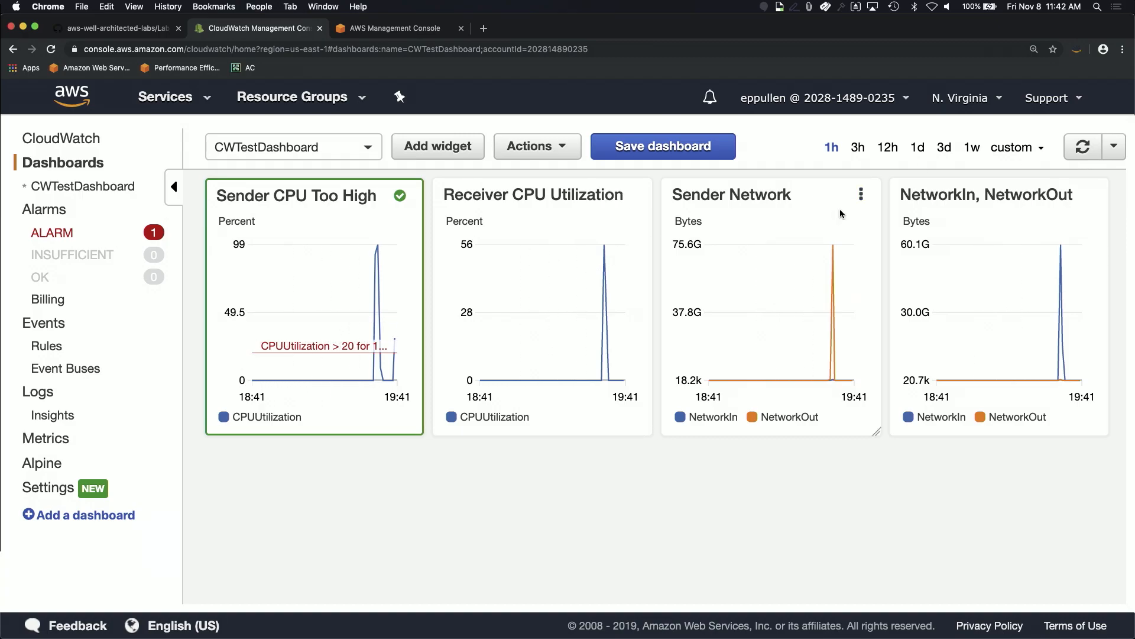
pyautogui.click(1083, 146)
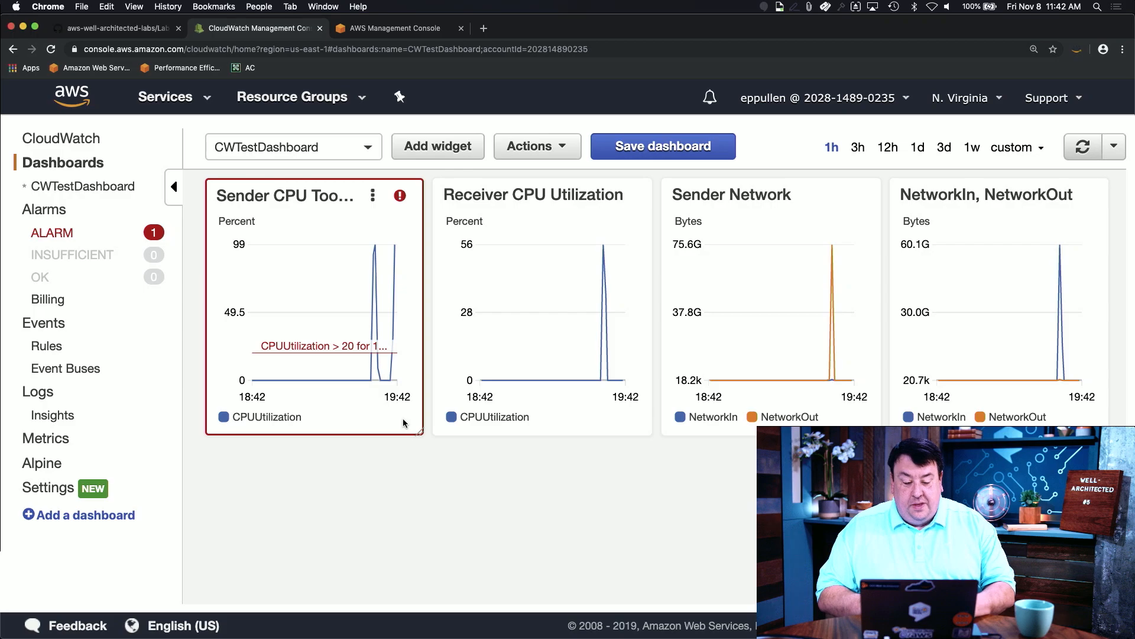
# Step: Check the SNS_ONLY folder, the terminal and the dashboard while waiting for the alarm email
pyautogui.press('super+Tab')
pyautogui.press('super+Tab')
pyautogui.press('super+Tab')
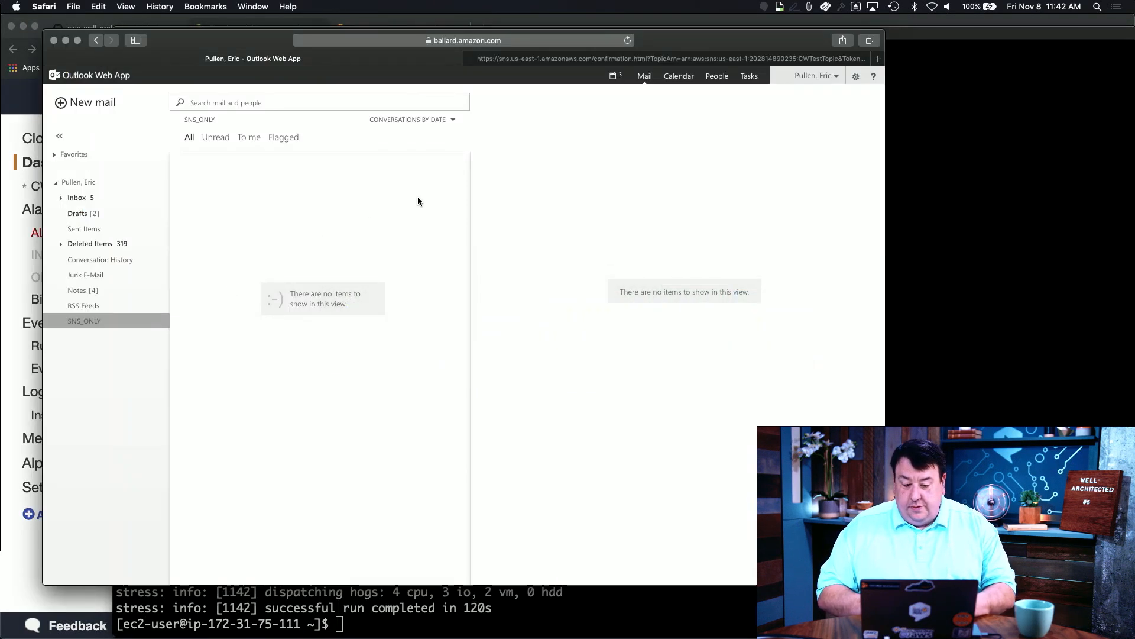
pyautogui.click(77, 306)
pyautogui.click(79, 320)
pyautogui.press('super+Tab')
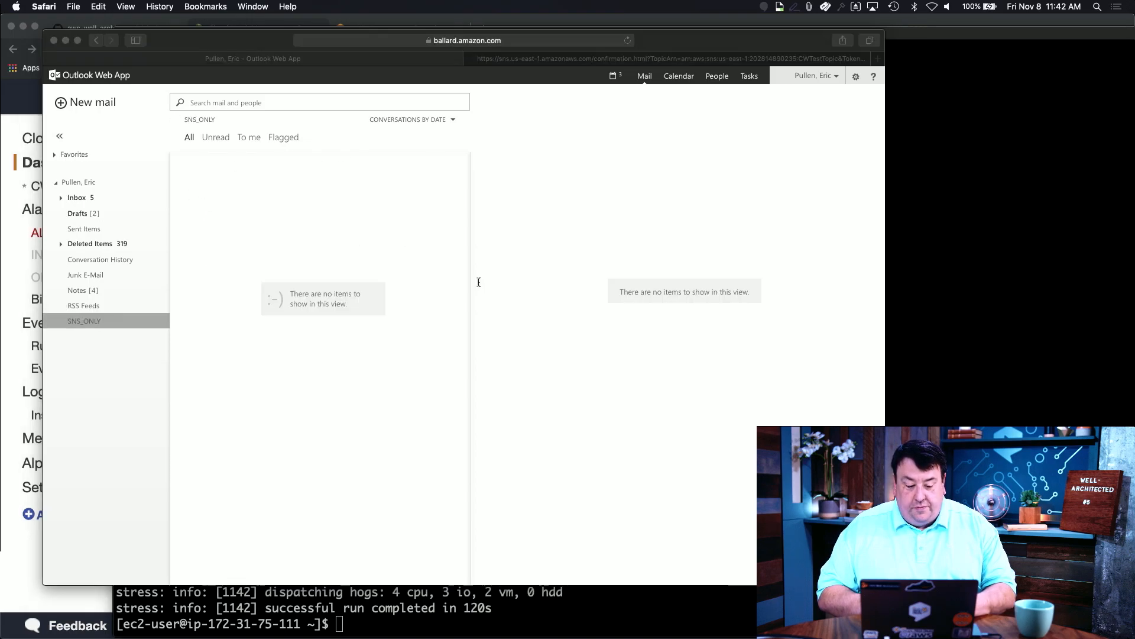
pyautogui.press('super+Tab')
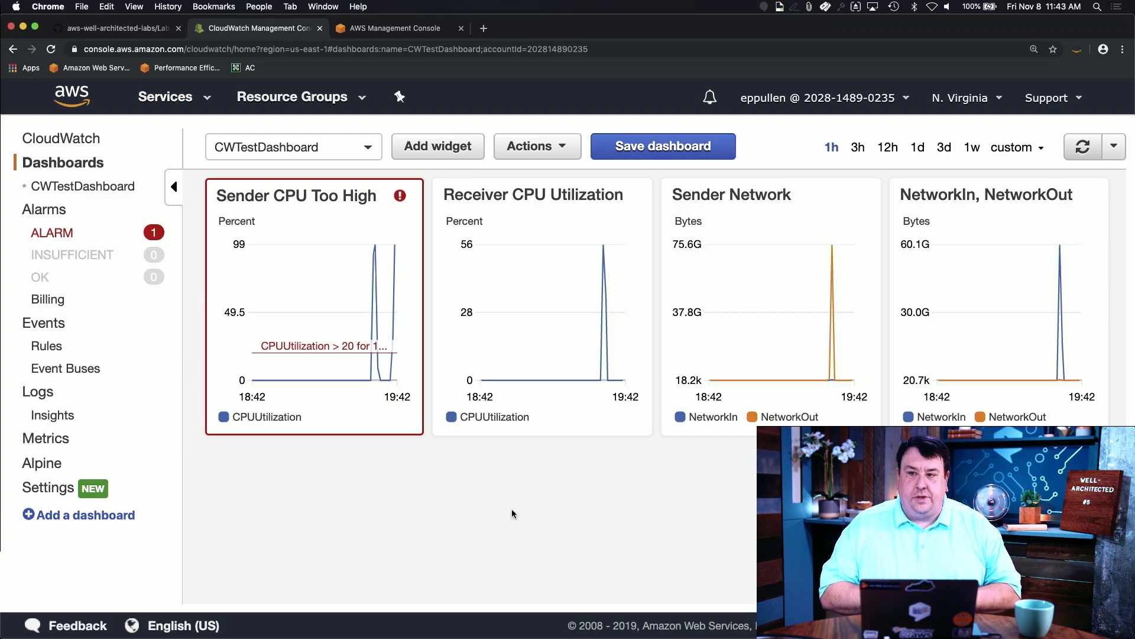
pyautogui.press('super+Tab')
pyautogui.press('super+Tab')
pyautogui.press('super+Tab')
# Step: Open the AWS Notifications ALARM email in its own enlarged window
pyautogui.click(291, 174)
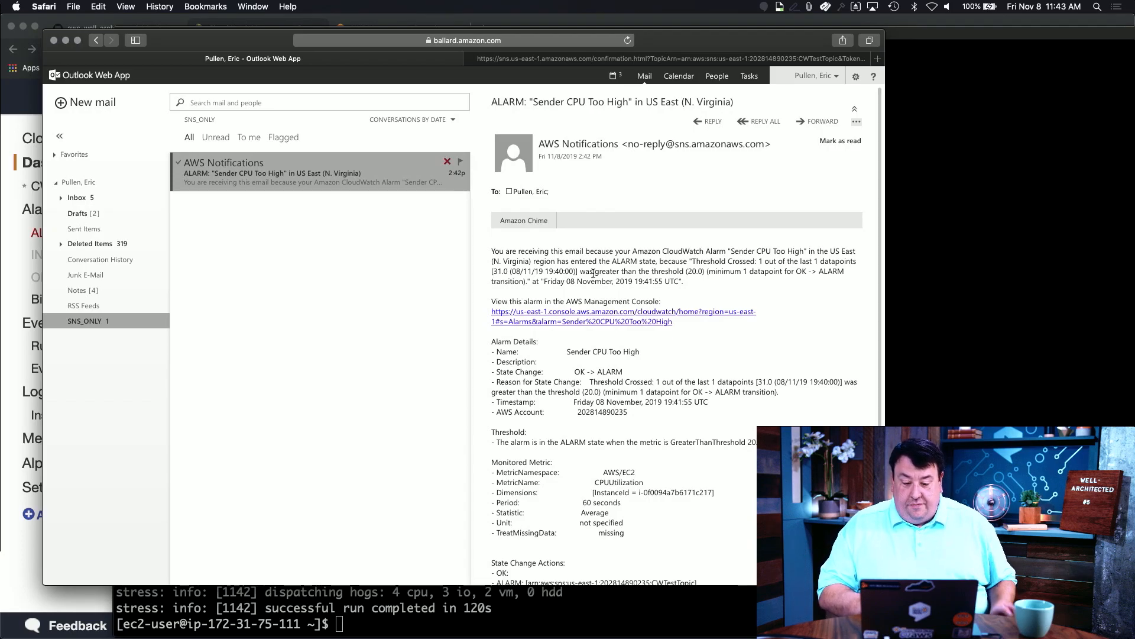
pyautogui.press('super+equal')
pyautogui.press('super+equal')
pyautogui.press('super+equal')
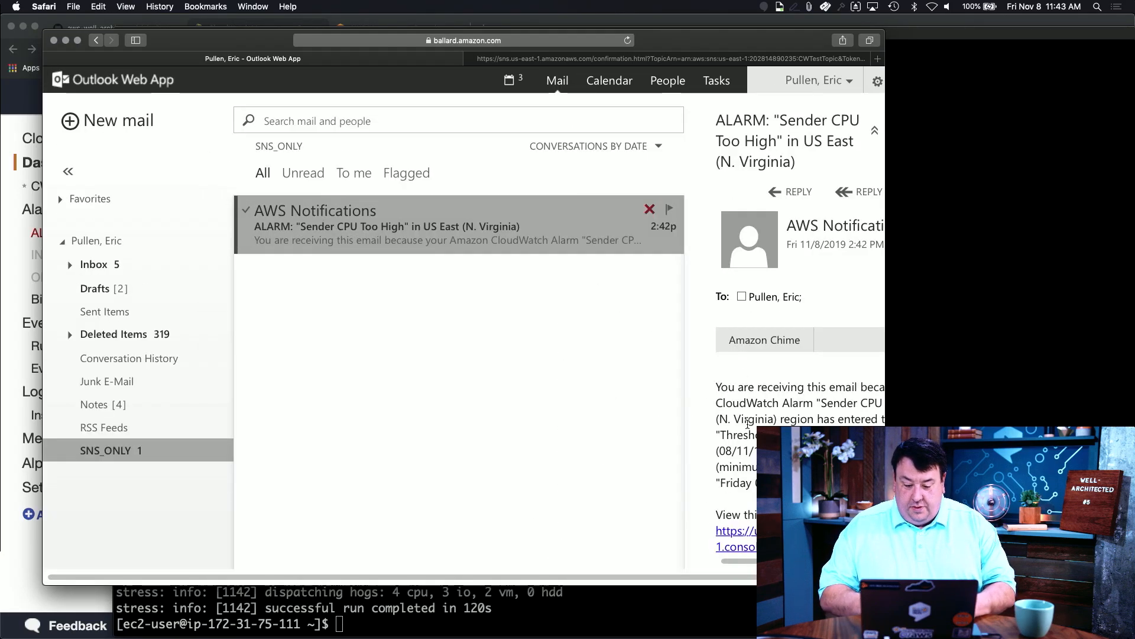
pyautogui.doubleClick(568, 227)
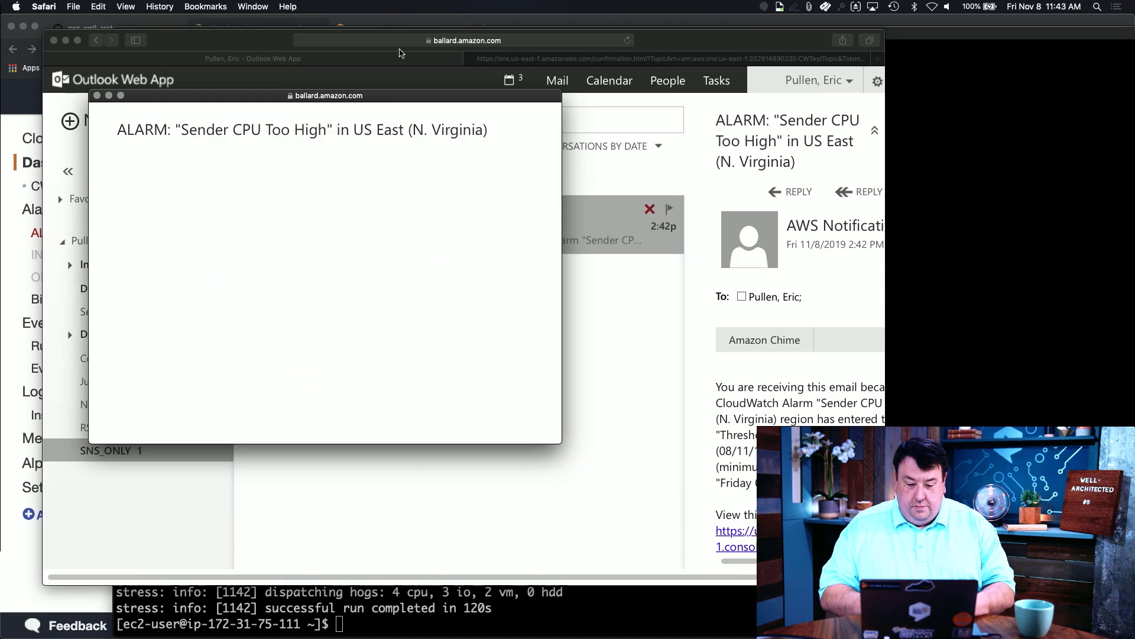
pyautogui.press('super+equal')
pyautogui.press('super+equal')
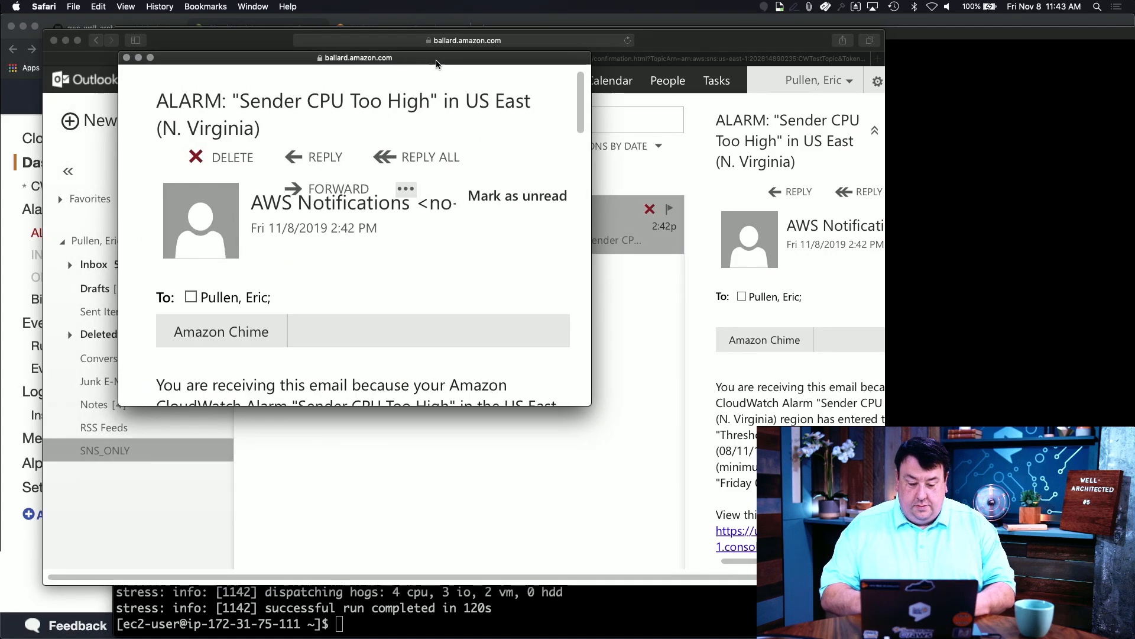
pyautogui.moveTo(591, 406); pyautogui.dragTo(1011, 618)
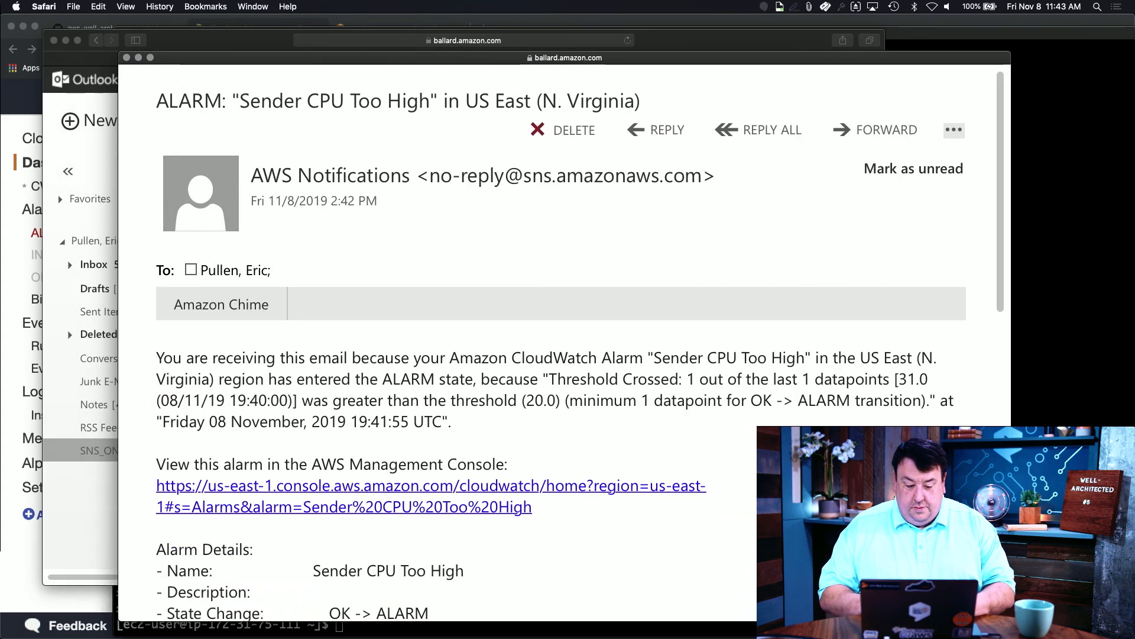
# Step: Read the email reporting 31.0 above the 20.0 threshold, then close it
pyautogui.scroll(-2, 553, 357)
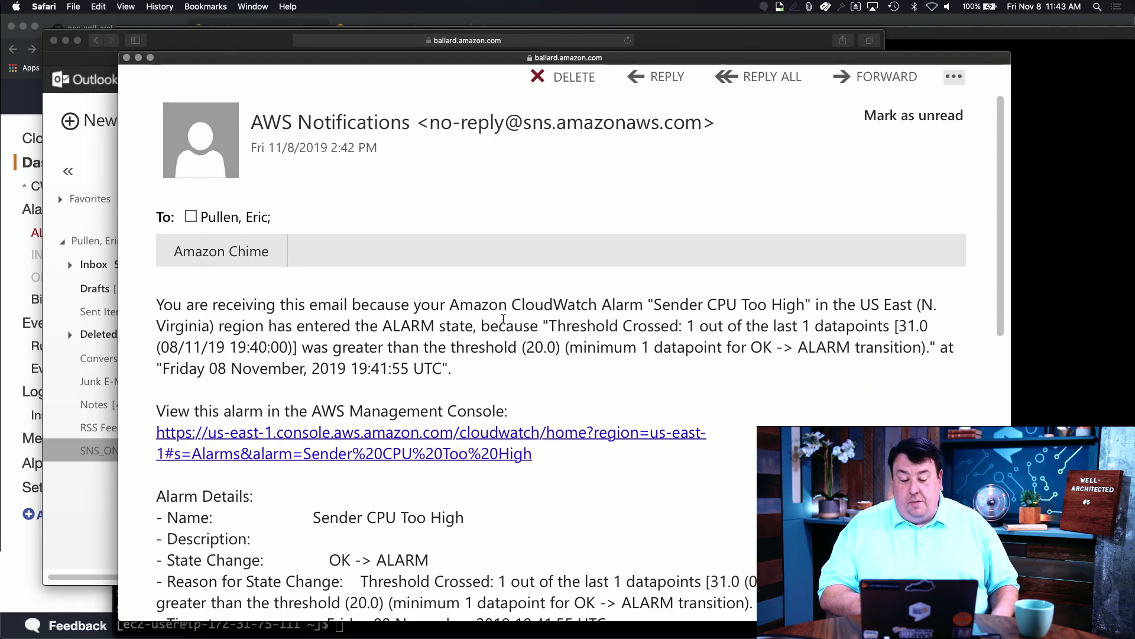
pyautogui.moveTo(654, 304); pyautogui.dragTo(796, 306)
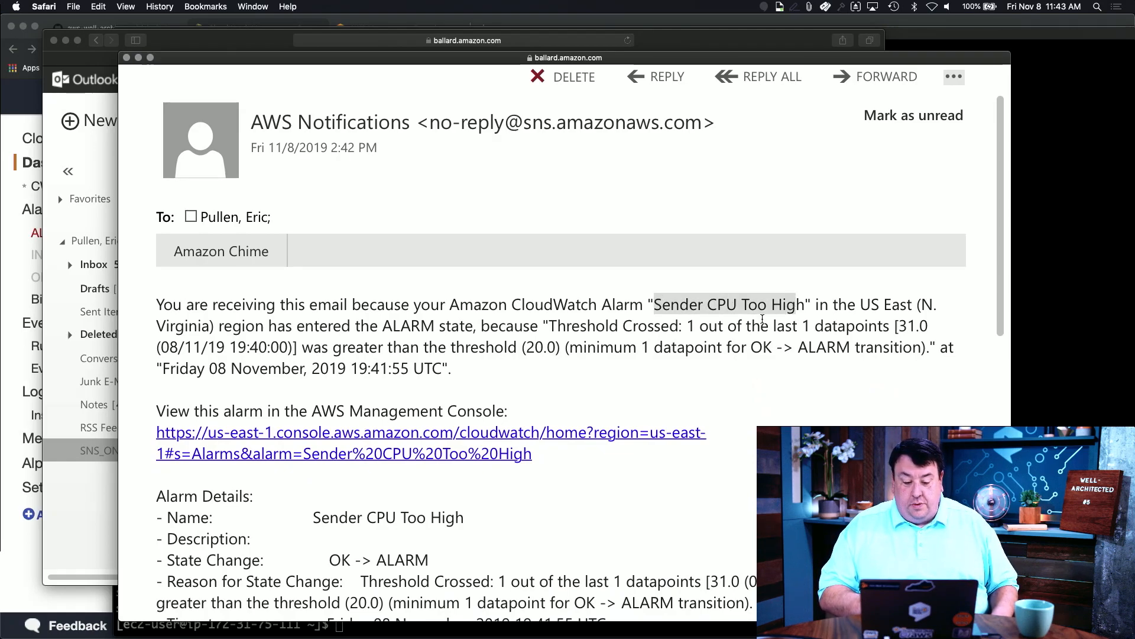
pyautogui.scroll(-2, 517, 338)
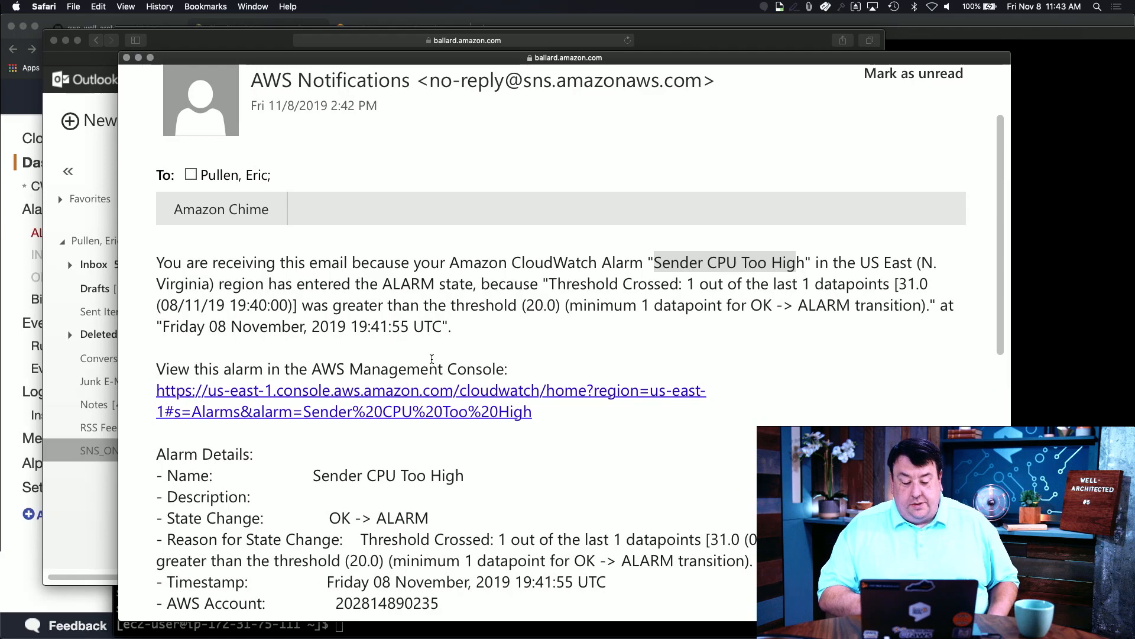
pyautogui.scroll(-4, 431, 359)
pyautogui.scroll(-5, 433, 492)
pyautogui.scroll(5, 292, 311)
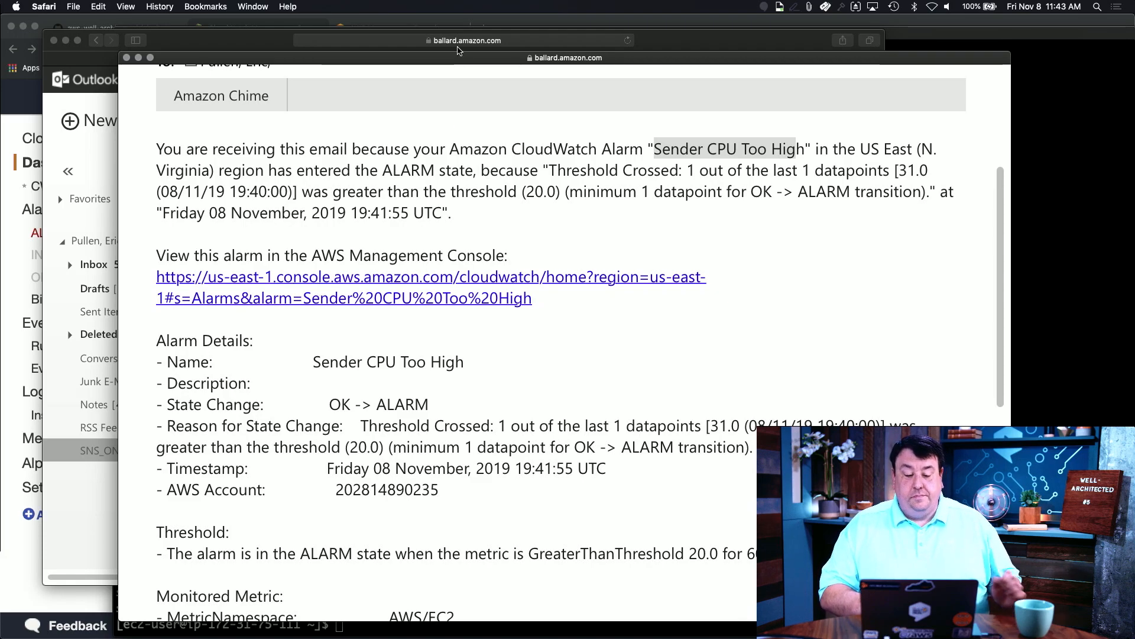
pyautogui.click(128, 58)
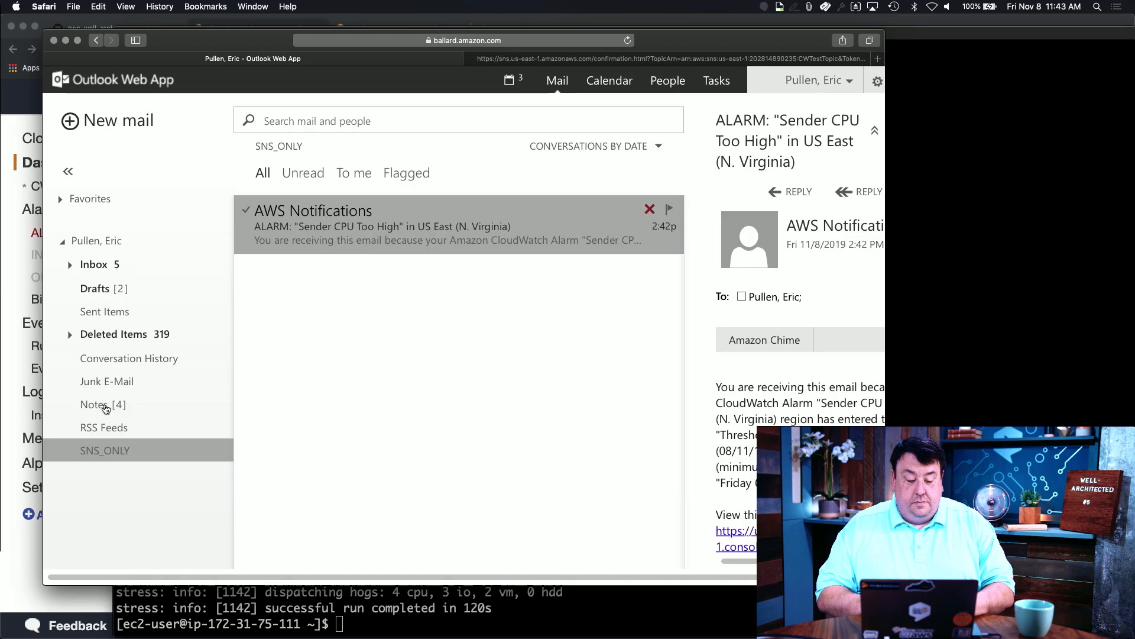
pyautogui.click(4, 420)
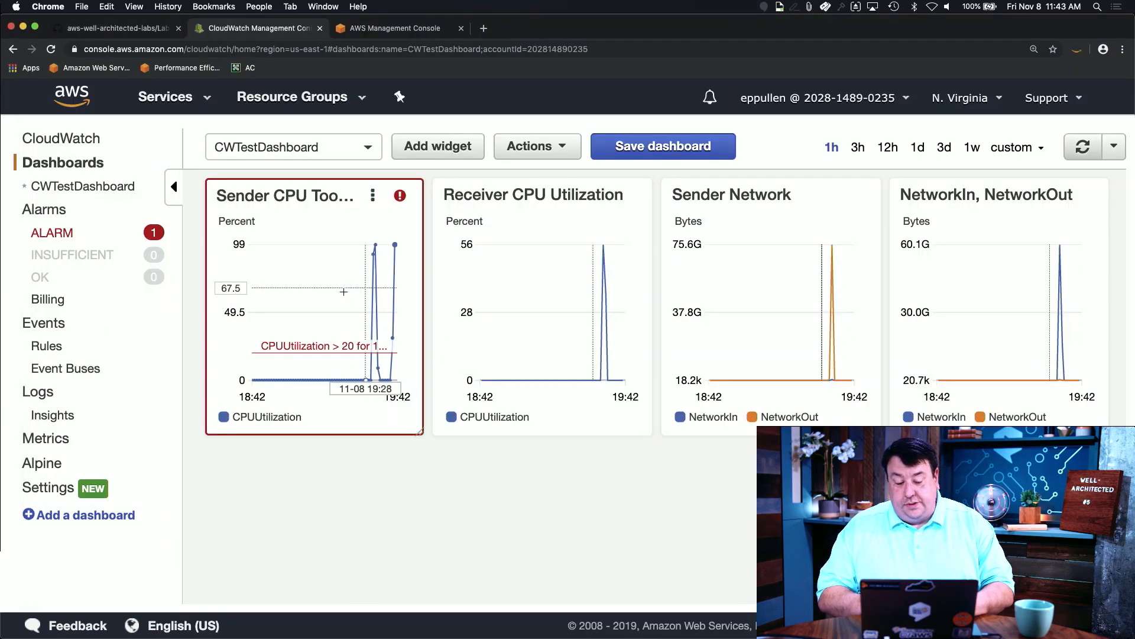
# Step: Refresh the dashboard and zoom all graphs to 19:36–19:43 to inspect the CPU spike
pyautogui.press('super+Tab')
pyautogui.press('super+Tab')
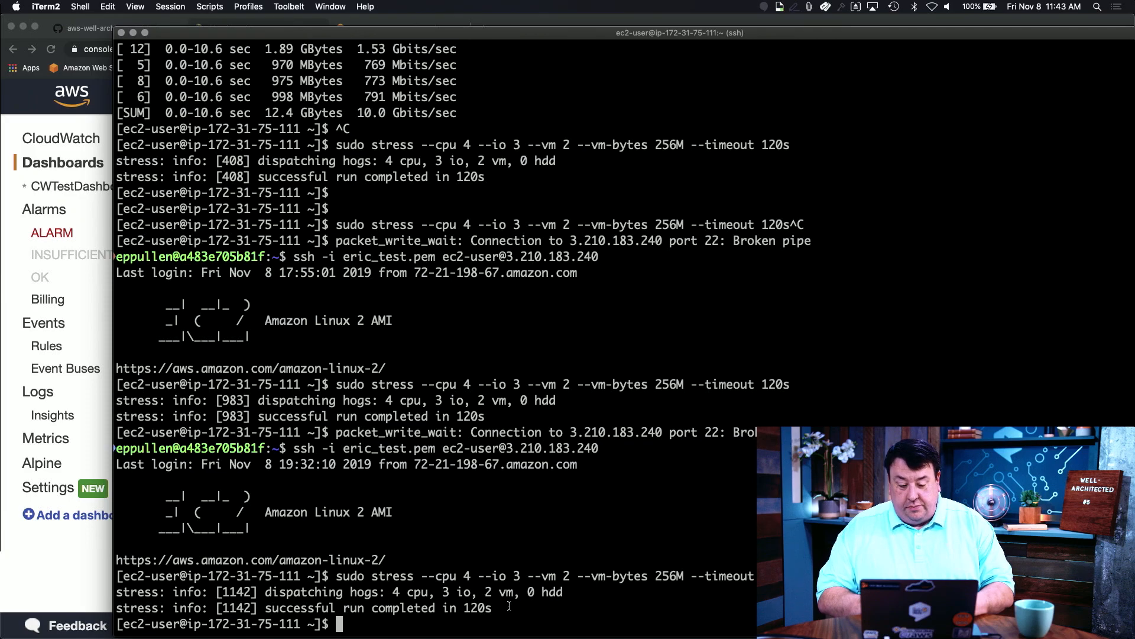
pyautogui.press('super+Tab')
pyautogui.click(1093, 146)
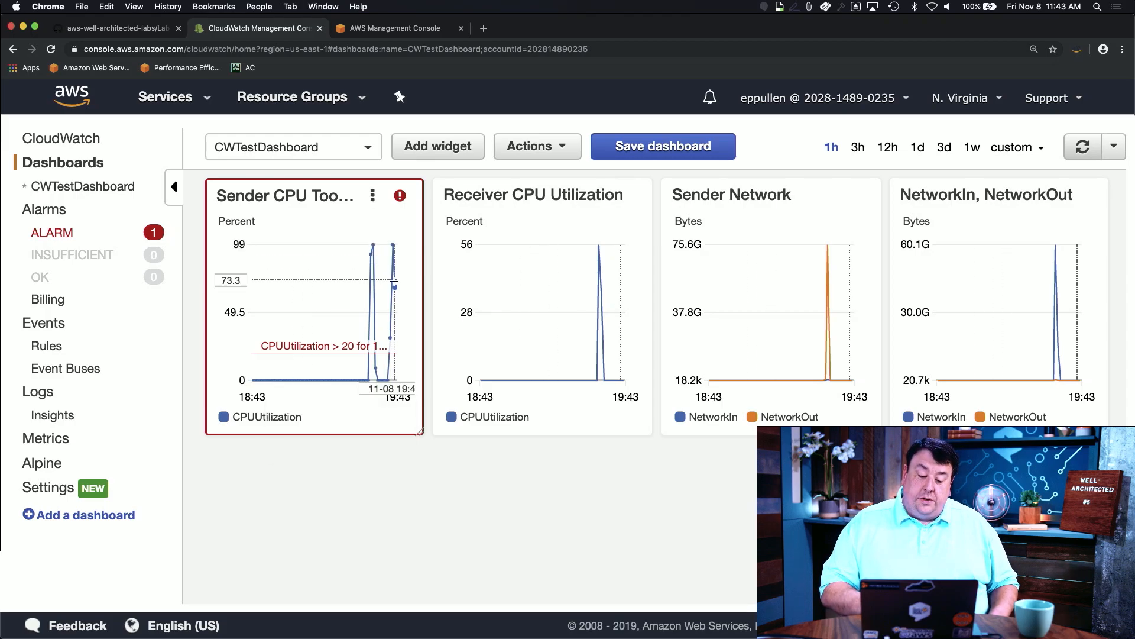
pyautogui.moveTo(380, 290); pyautogui.dragTo(426, 293)
pyautogui.moveTo(377, 287)
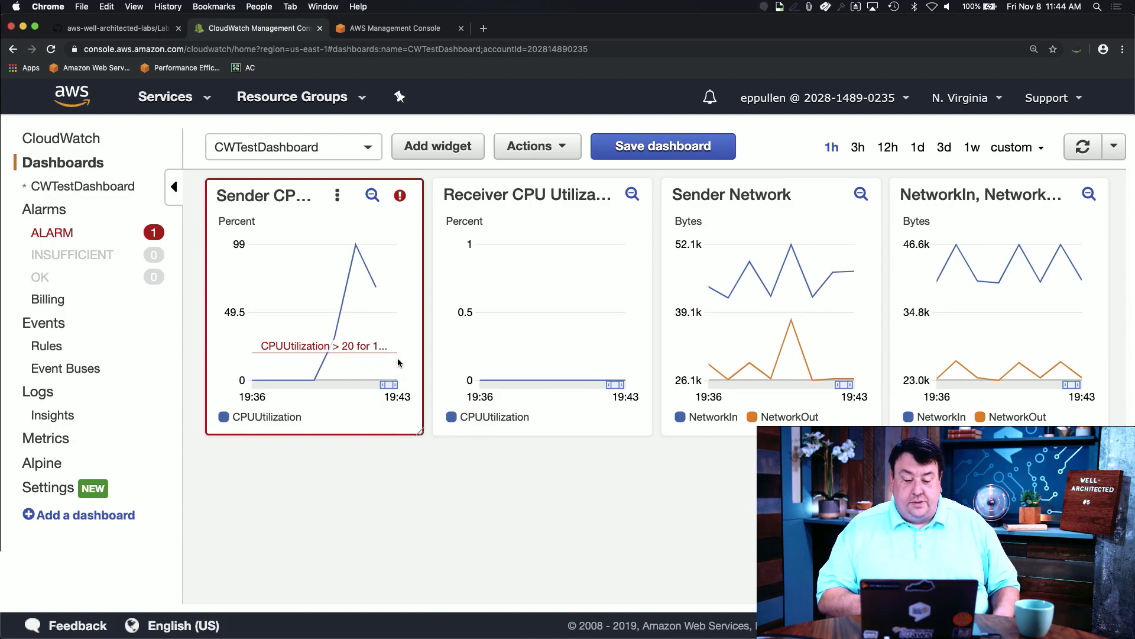
pyautogui.click(1084, 146)
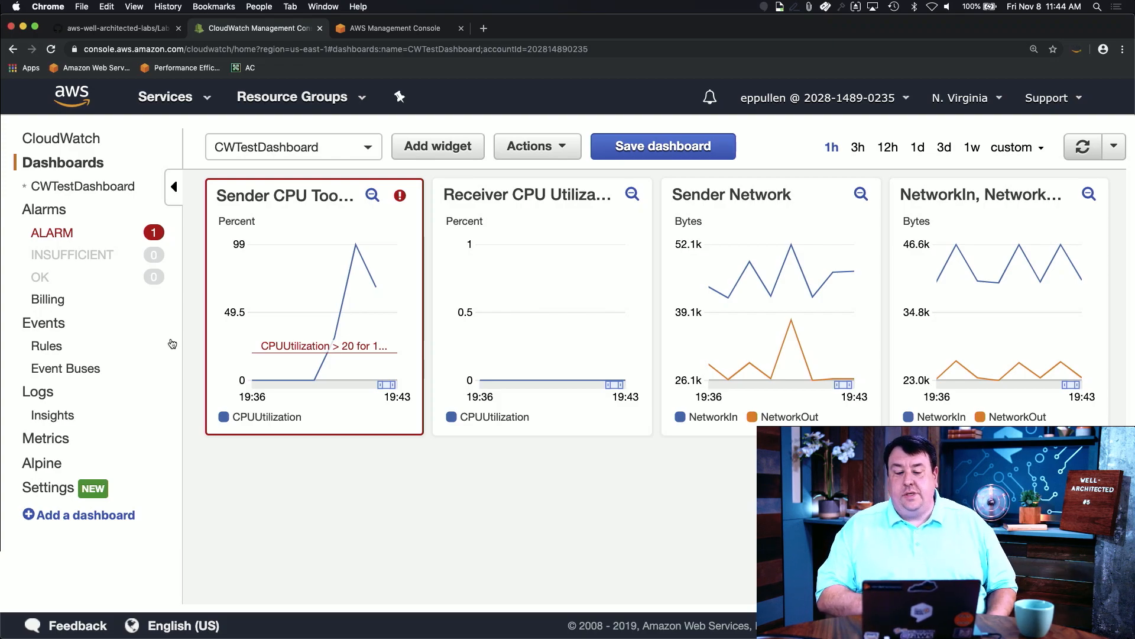
pyautogui.click(1088, 149)
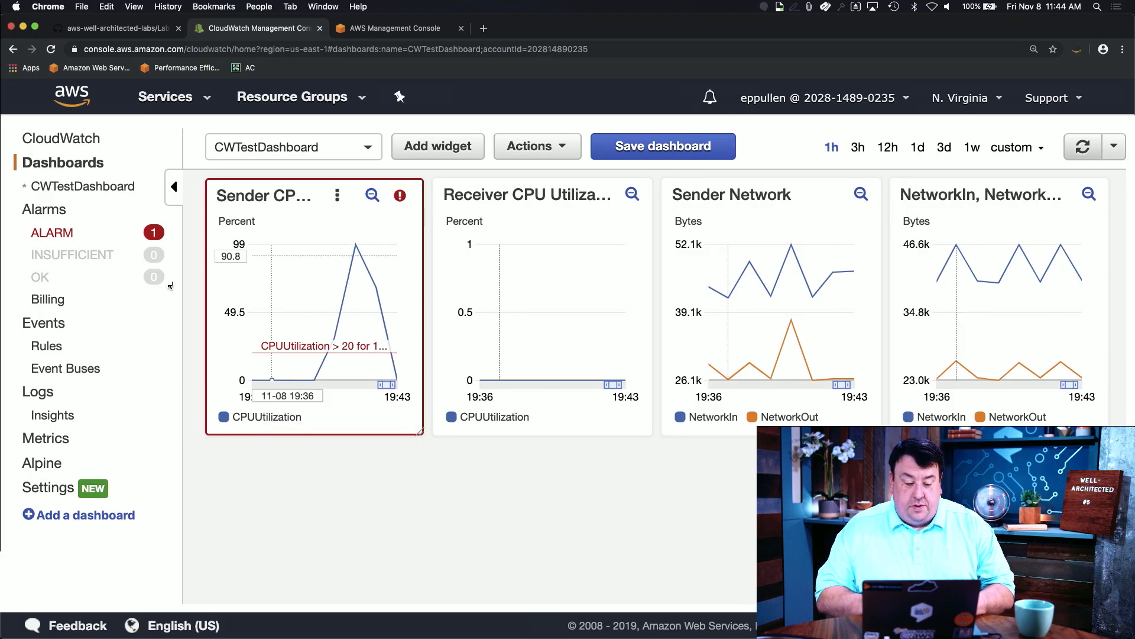
# Step: Confirm no alarms remain in ALARM and Sender CPU Too High shows OK on CWTestDashboard
pyautogui.click(82, 233)
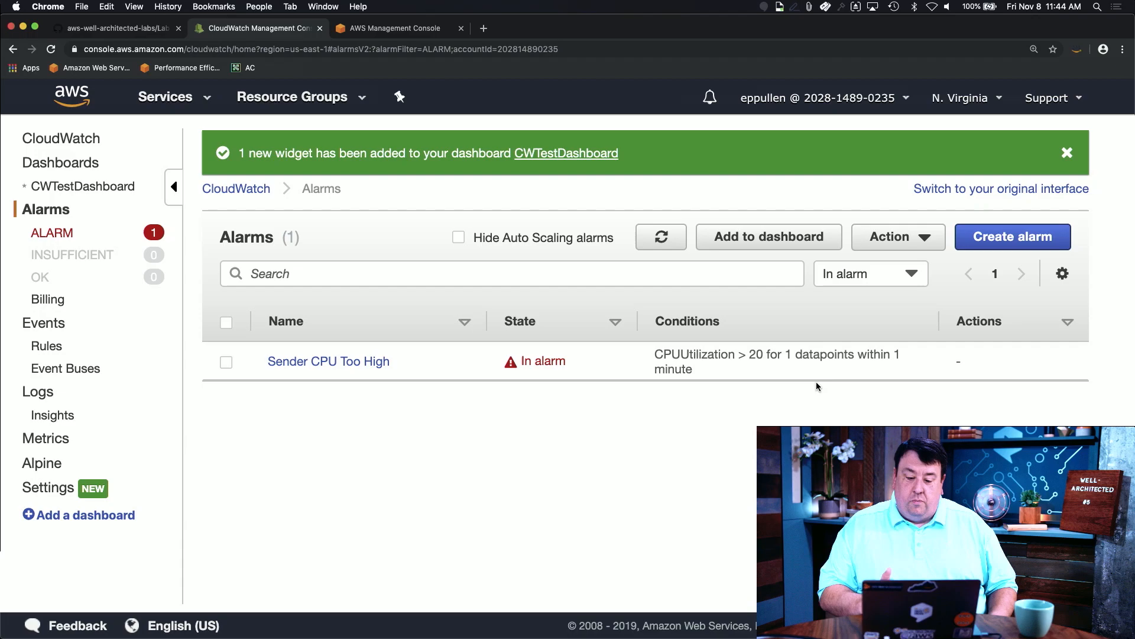
pyautogui.click(83, 186)
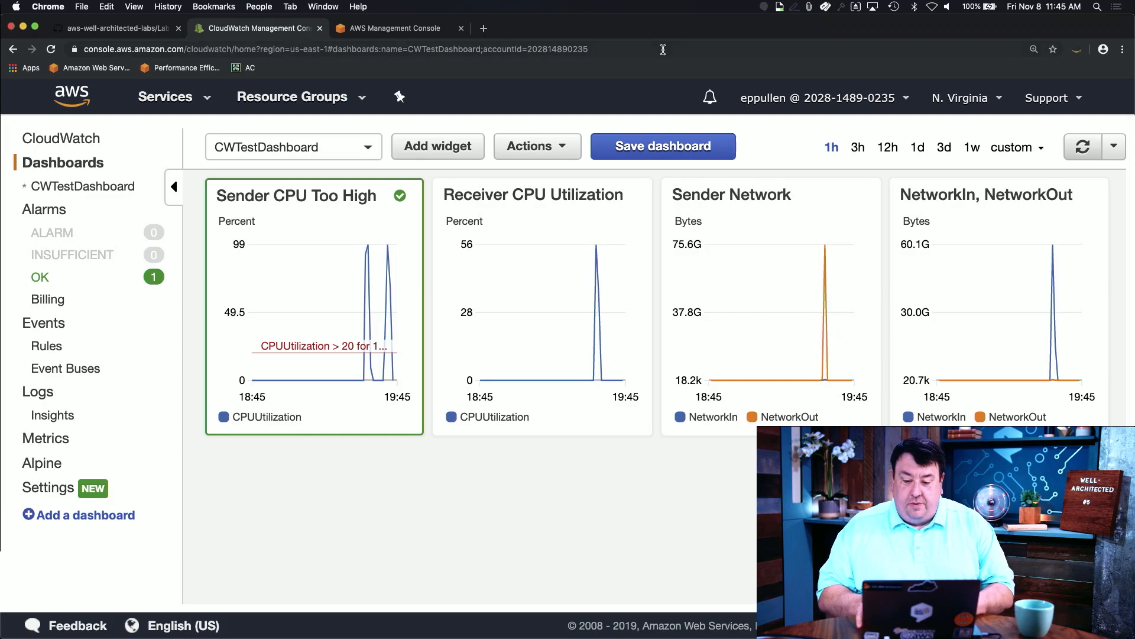
pyautogui.press('super+Tab')
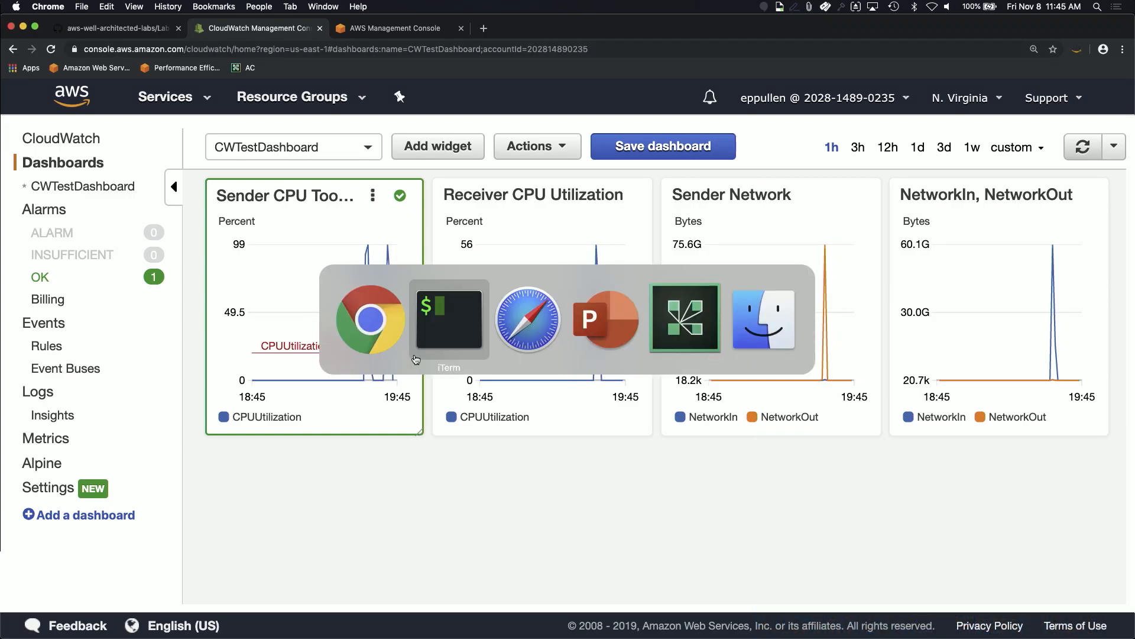
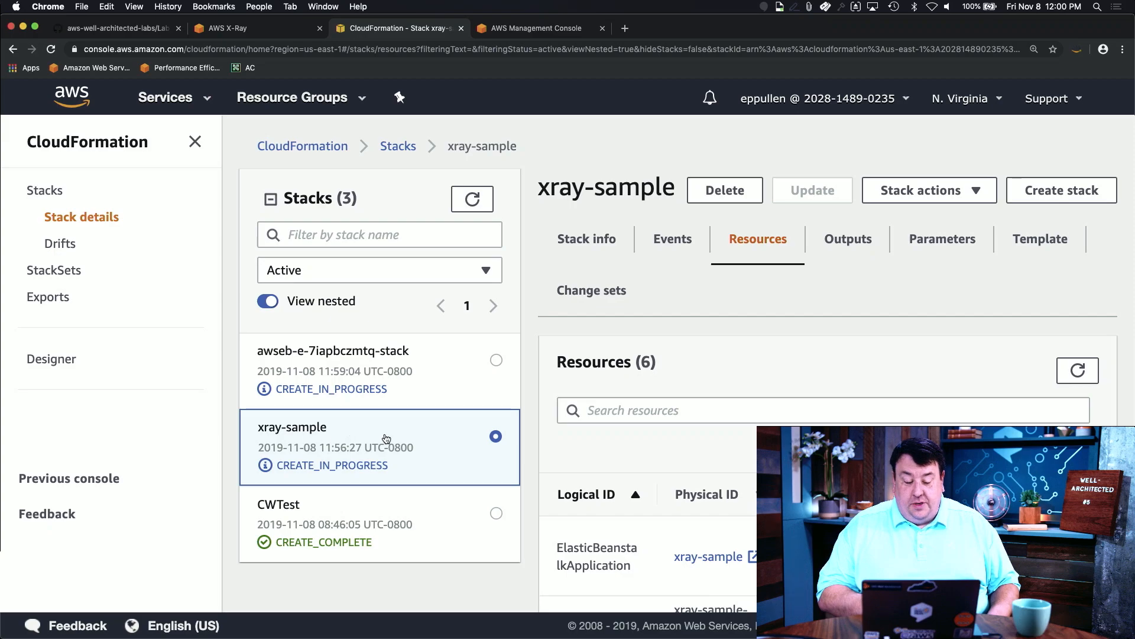
# Step: Review awseb-e-7iapbczmtq-stack's 10 resources: launch configuration complete, Auto Scaling group still creating
pyautogui.click(405, 386)
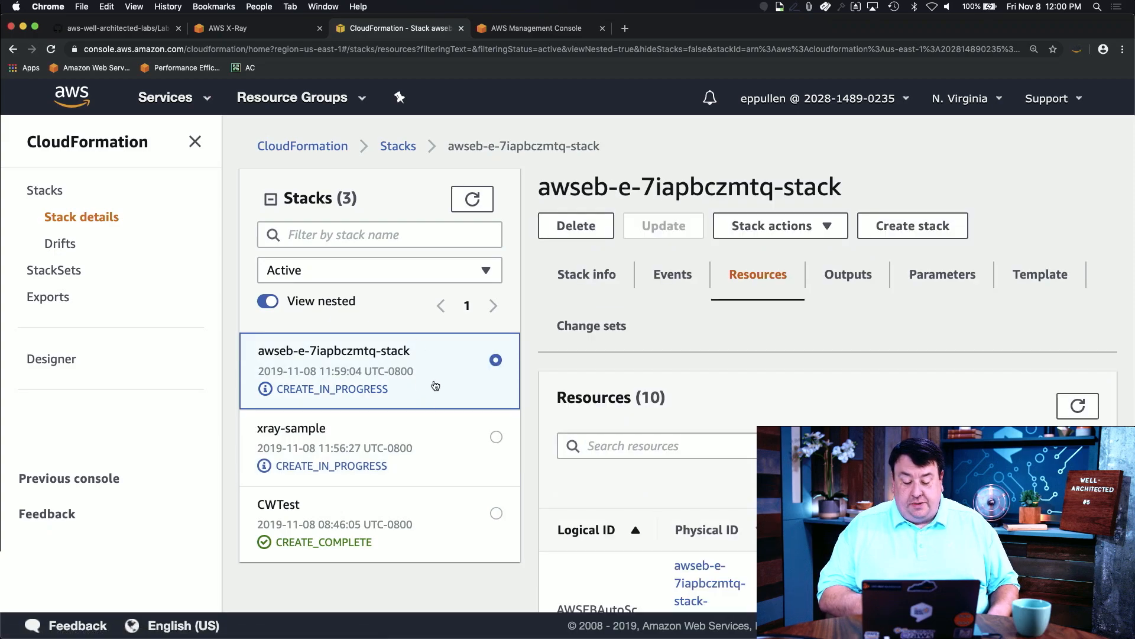
pyautogui.scroll(-5, 700, 464)
pyautogui.scroll(-6, 700, 467)
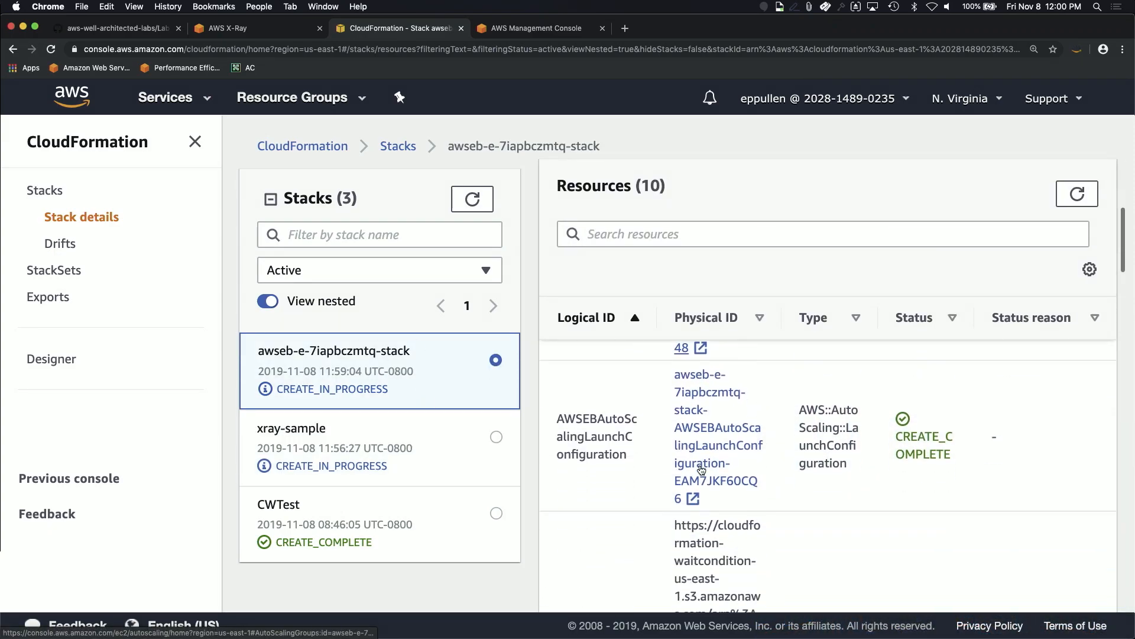
pyautogui.scroll(-2, 811, 506)
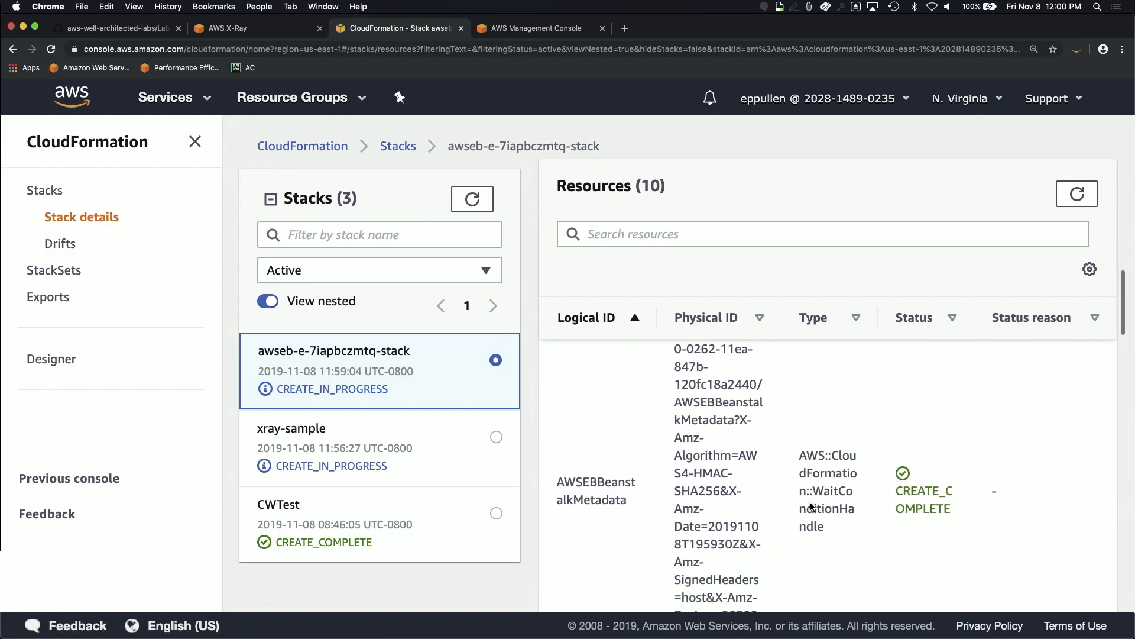
pyautogui.scroll(3, 811, 503)
pyautogui.scroll(5, 811, 504)
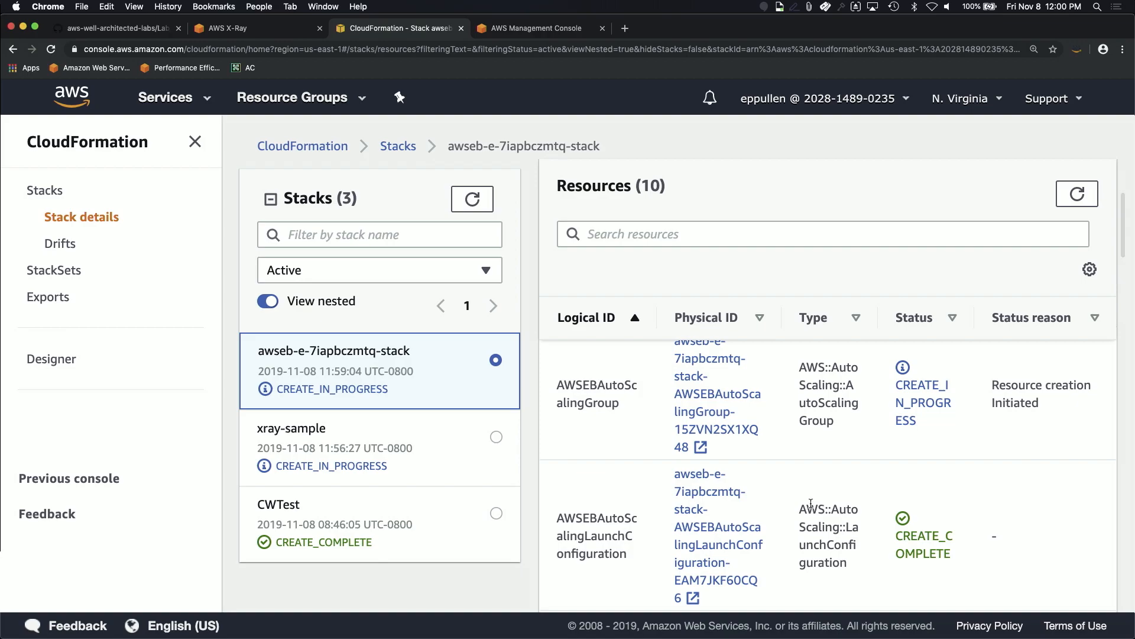
pyautogui.scroll(1, 811, 505)
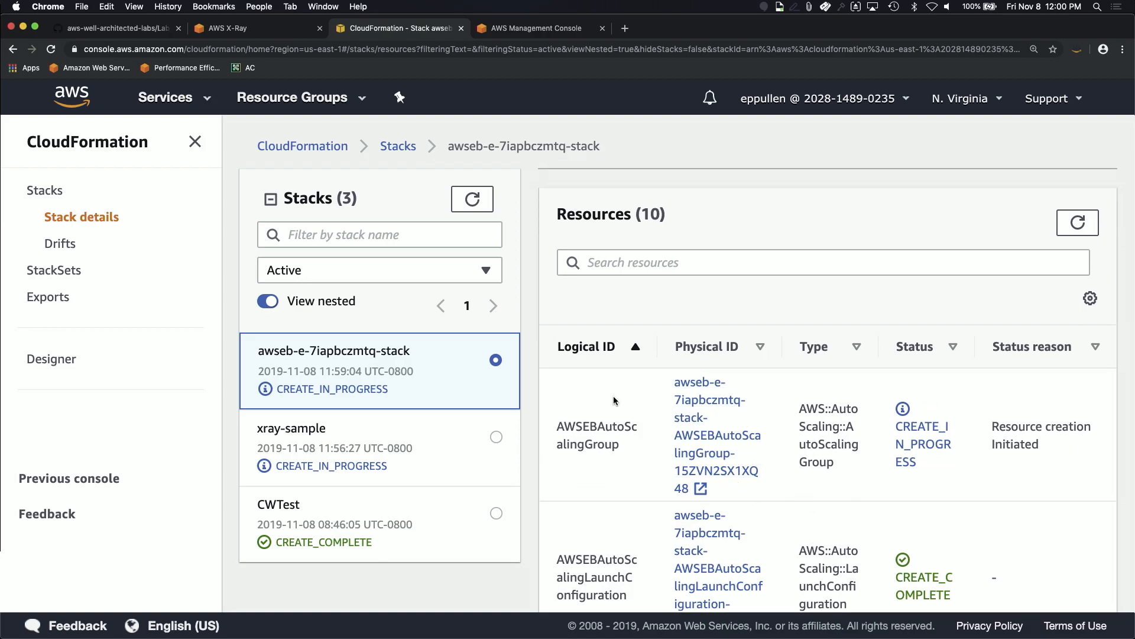
pyautogui.scroll(-5, 771, 469)
pyautogui.scroll(-10, 770, 469)
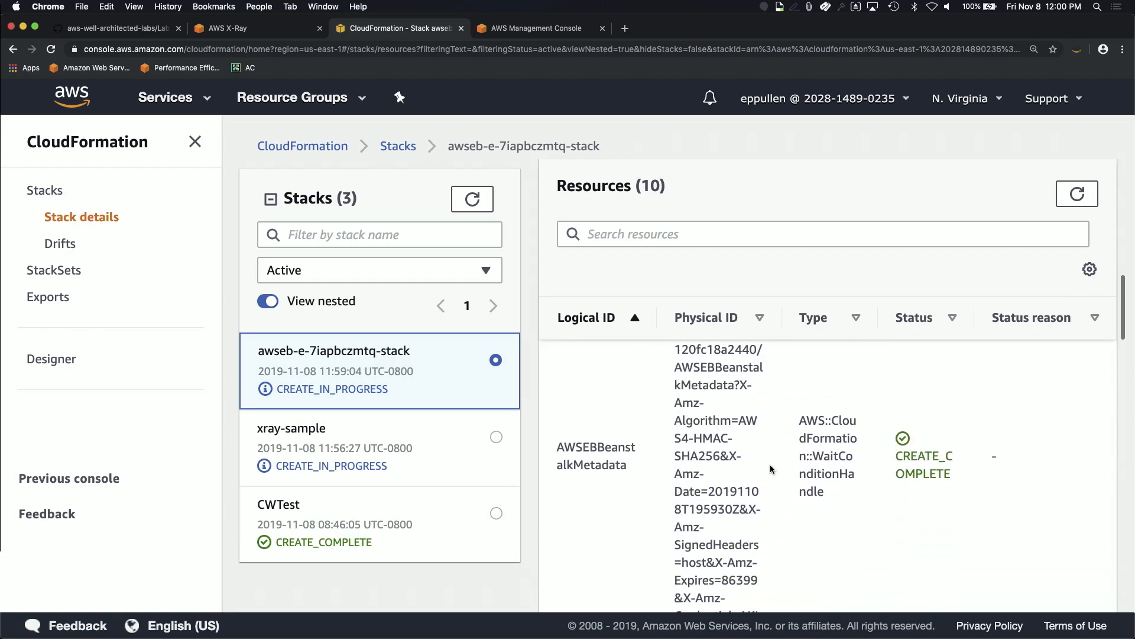
pyautogui.scroll(5, 771, 469)
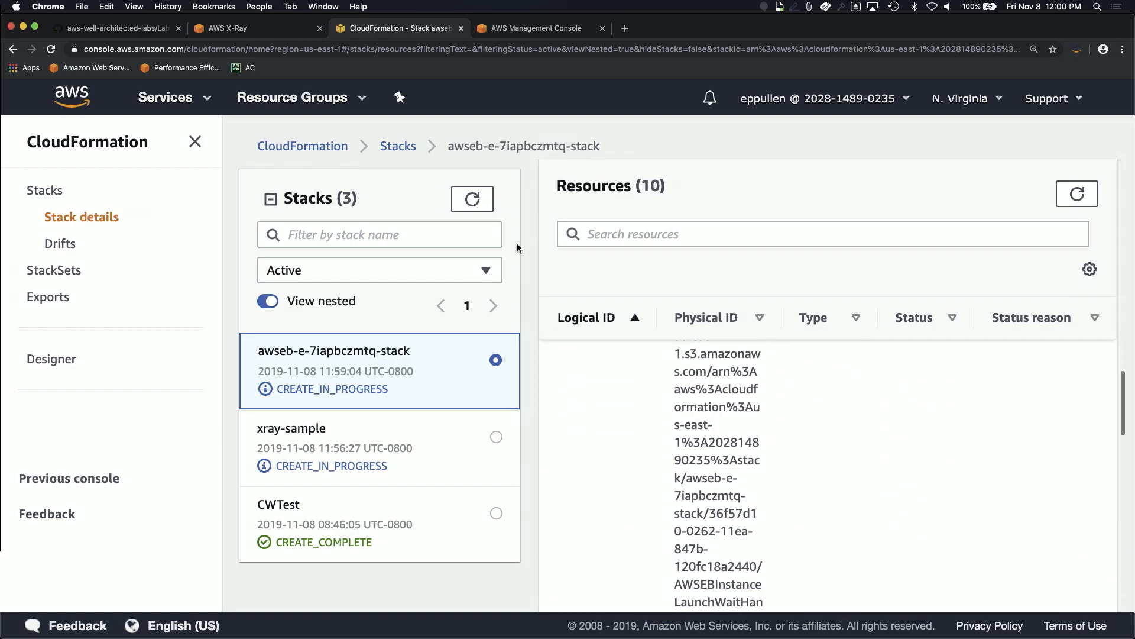
# Step: Check the xray-sample stack's resources and Outputs tab
pyautogui.click(350, 446)
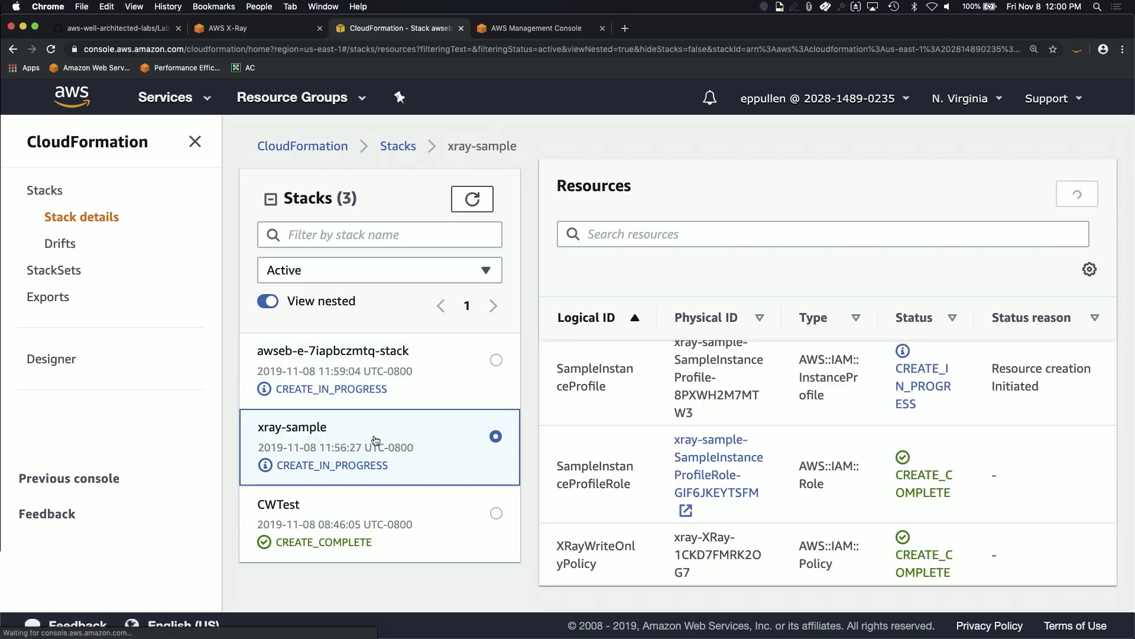
pyautogui.scroll(3, 752, 411)
pyautogui.scroll(5, 753, 410)
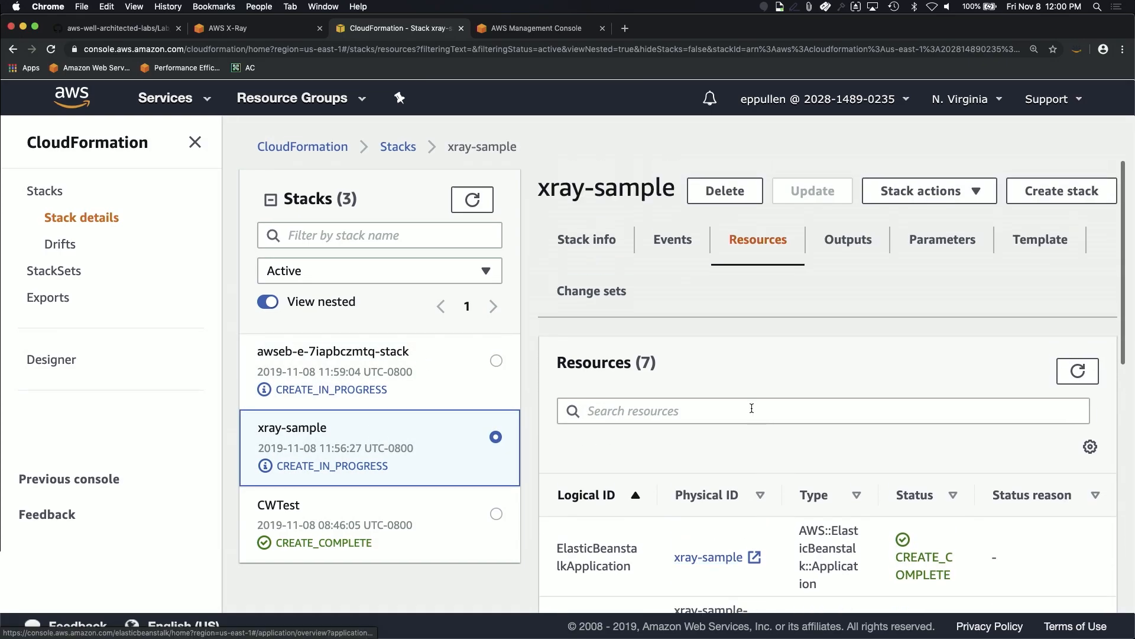
pyautogui.click(834, 247)
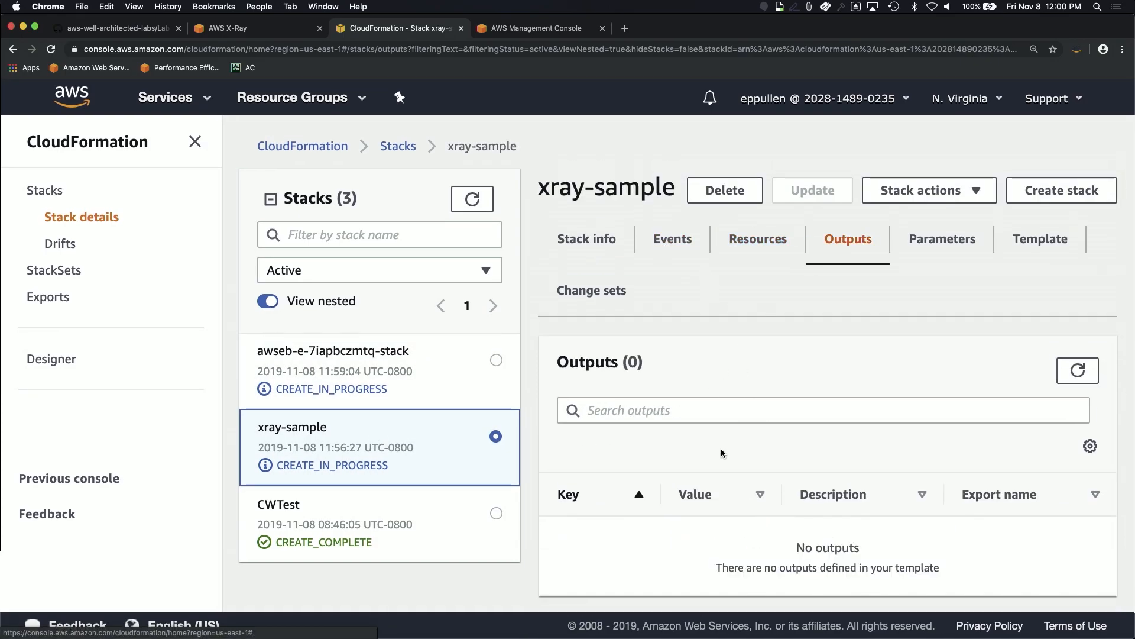
pyautogui.scroll(-1, 661, 472)
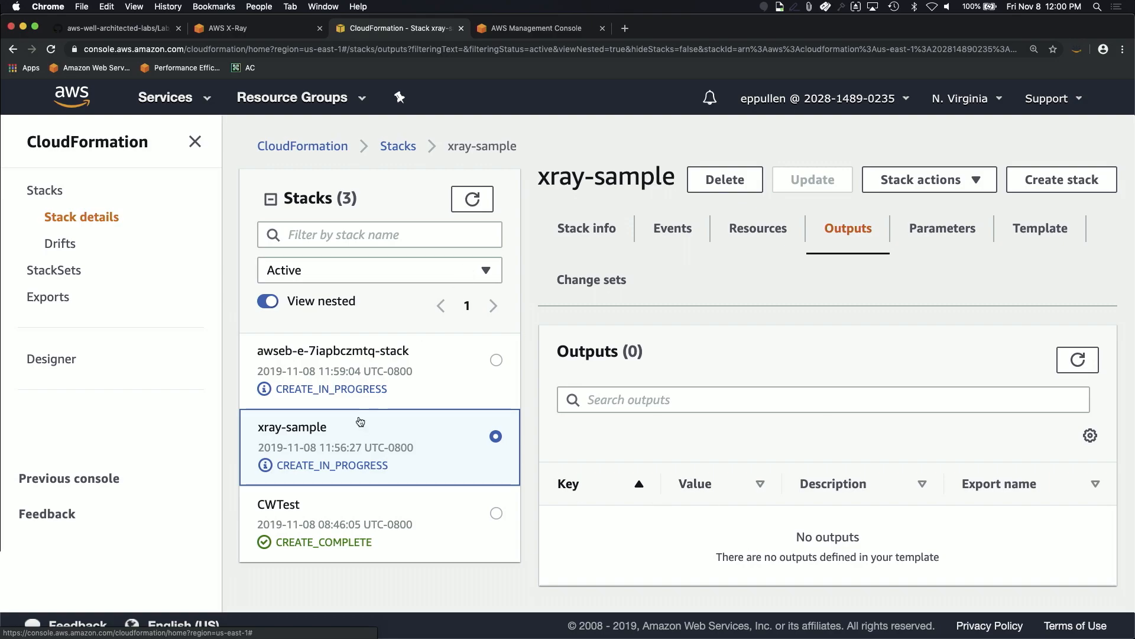
# Step: Refresh awseb-e-7iapbczmtq-stack's Events until the stack reports CREATE_COMPLETE
pyautogui.click(478, 198)
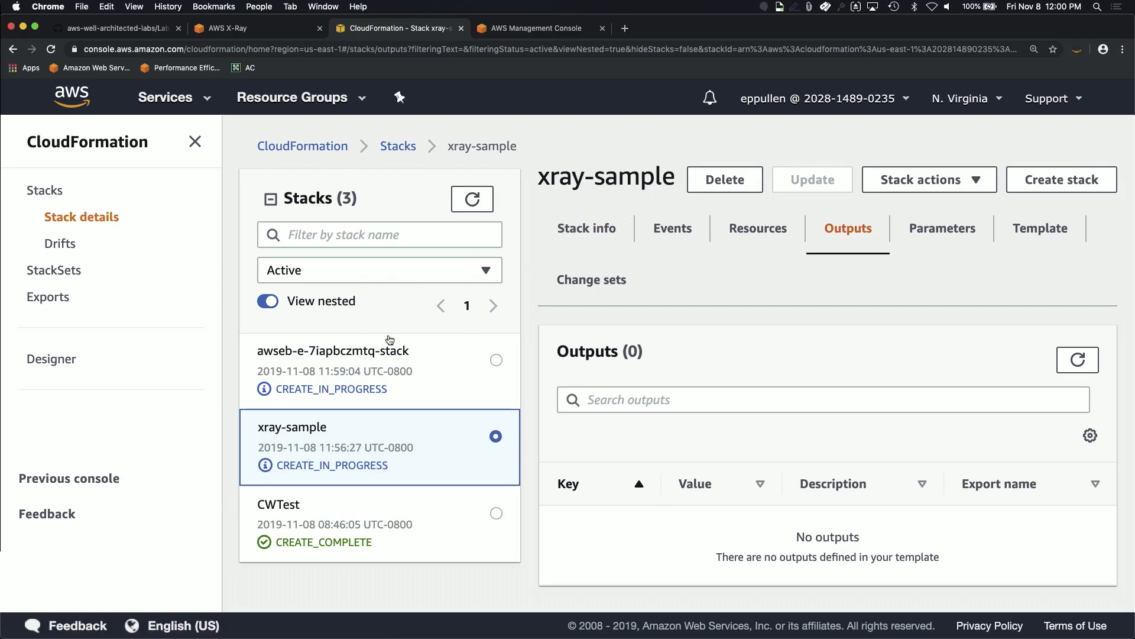
pyautogui.click(388, 349)
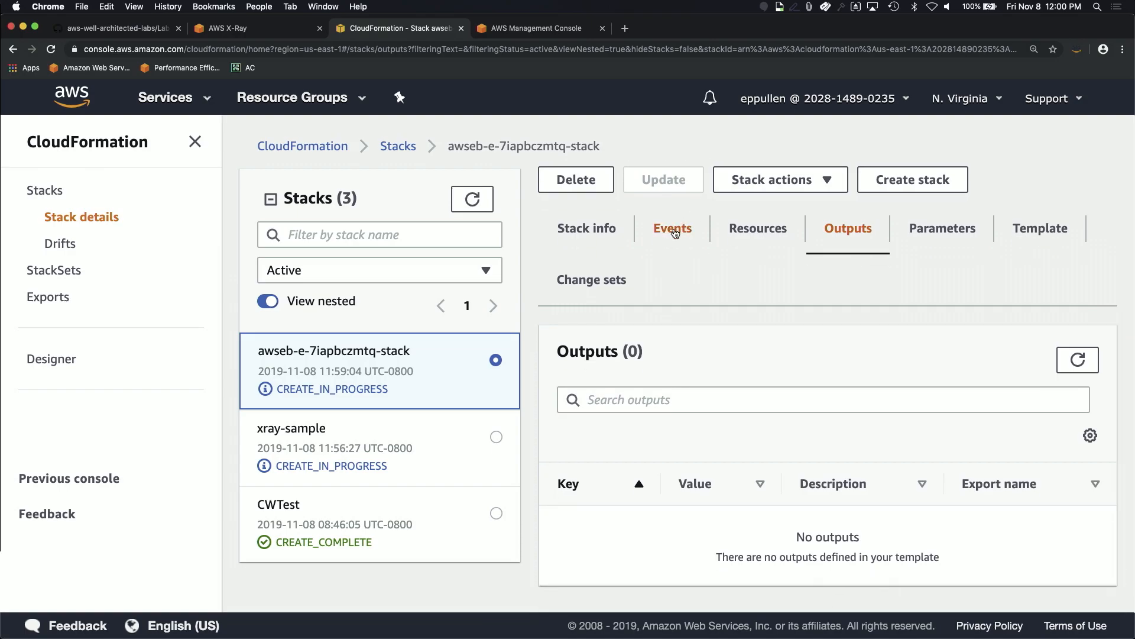
pyautogui.click(673, 229)
pyautogui.scroll(-3, 733, 398)
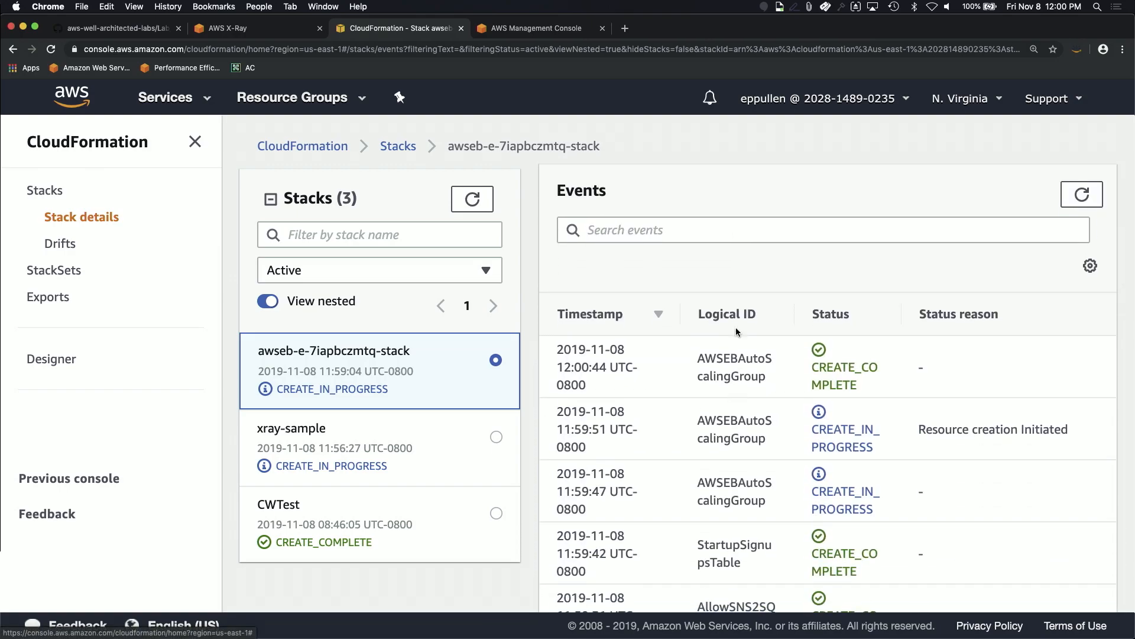
pyautogui.click(471, 212)
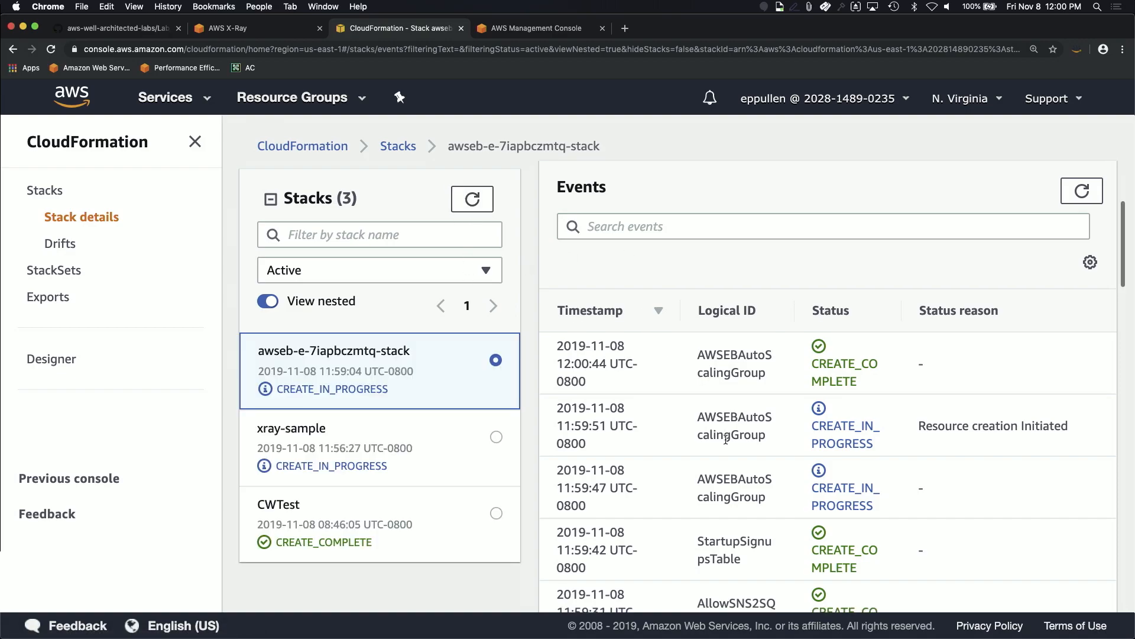
pyautogui.scroll(-1, 726, 442)
pyautogui.click(1088, 189)
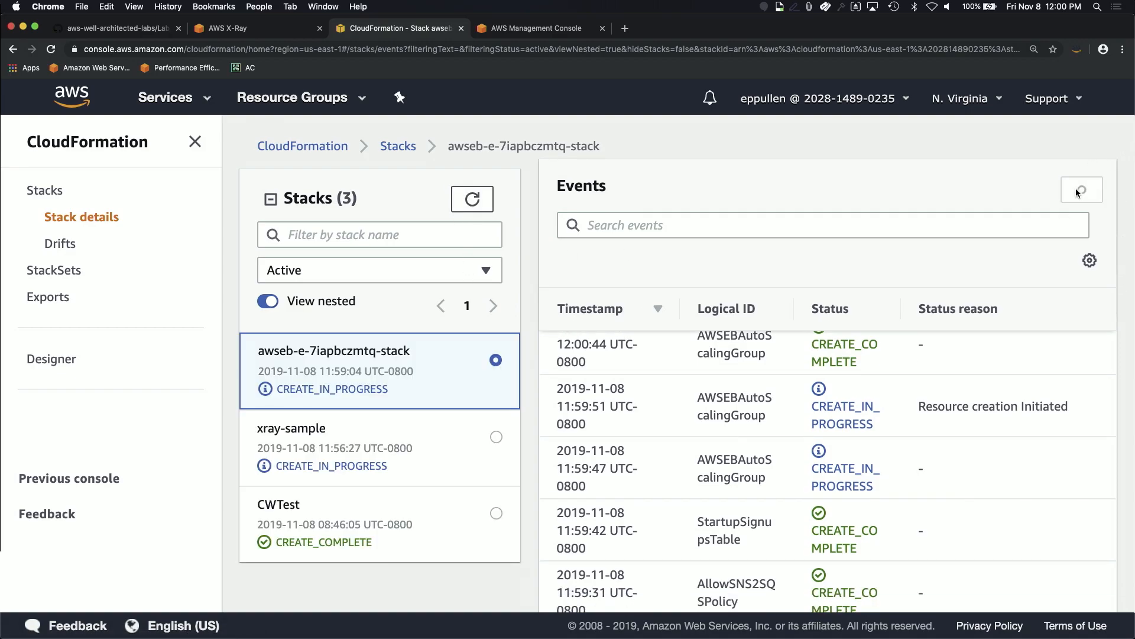
pyautogui.scroll(4, 715, 367)
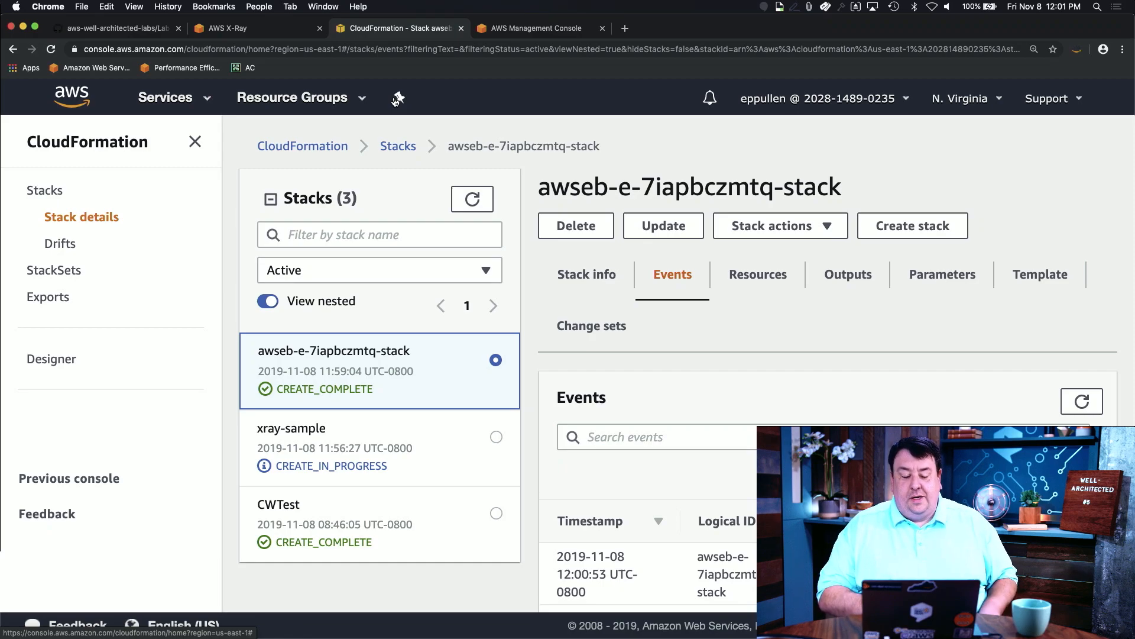
# Step: Refresh the stack list and check xray-sample's resources and Outputs tab
pyautogui.click(468, 200)
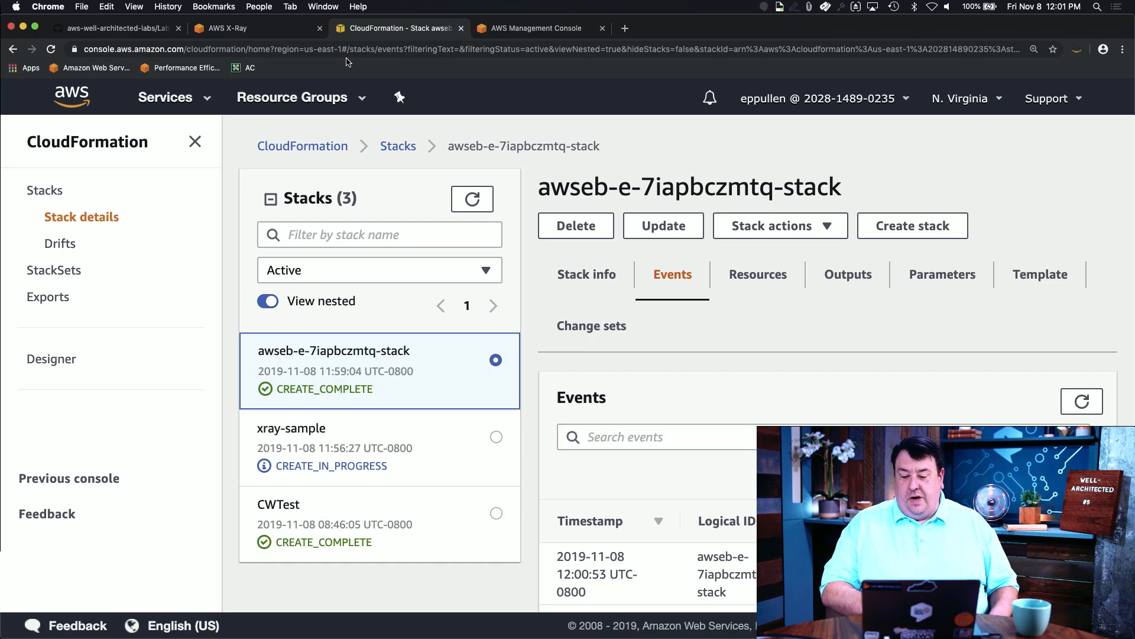
pyautogui.click(472, 199)
pyautogui.click(428, 436)
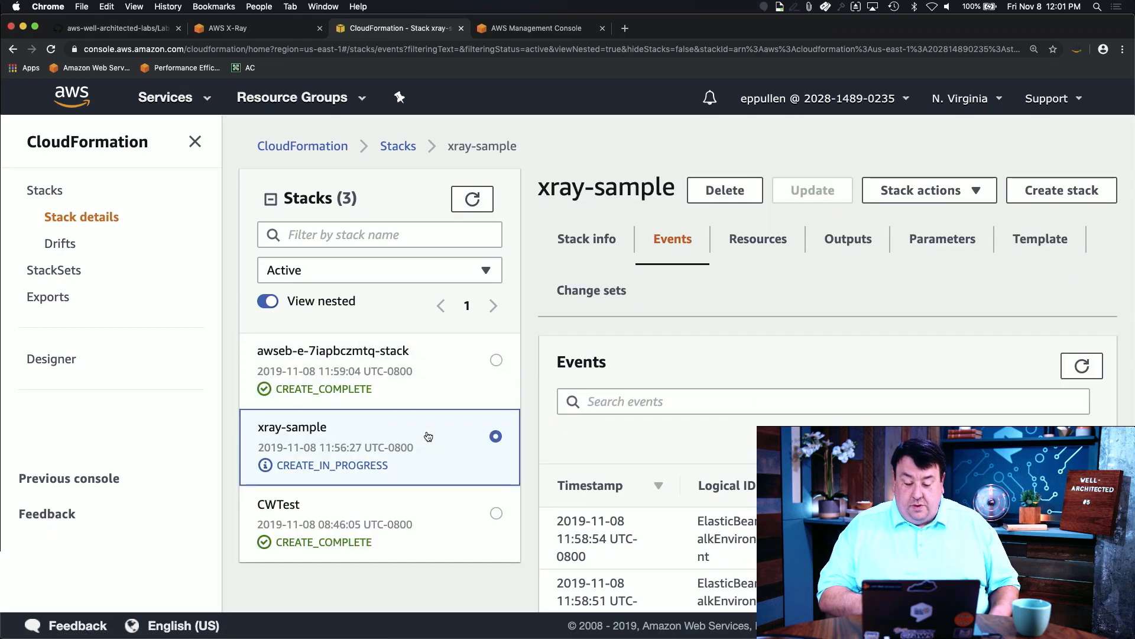
pyautogui.click(748, 235)
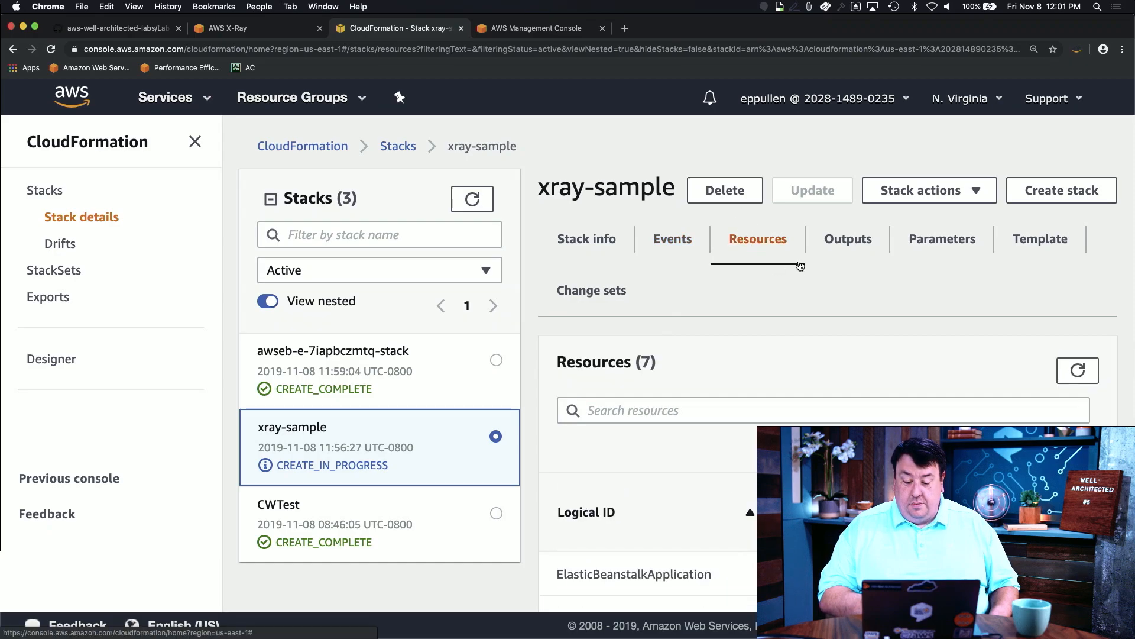
pyautogui.scroll(-5, 689, 531)
pyautogui.scroll(10, 689, 531)
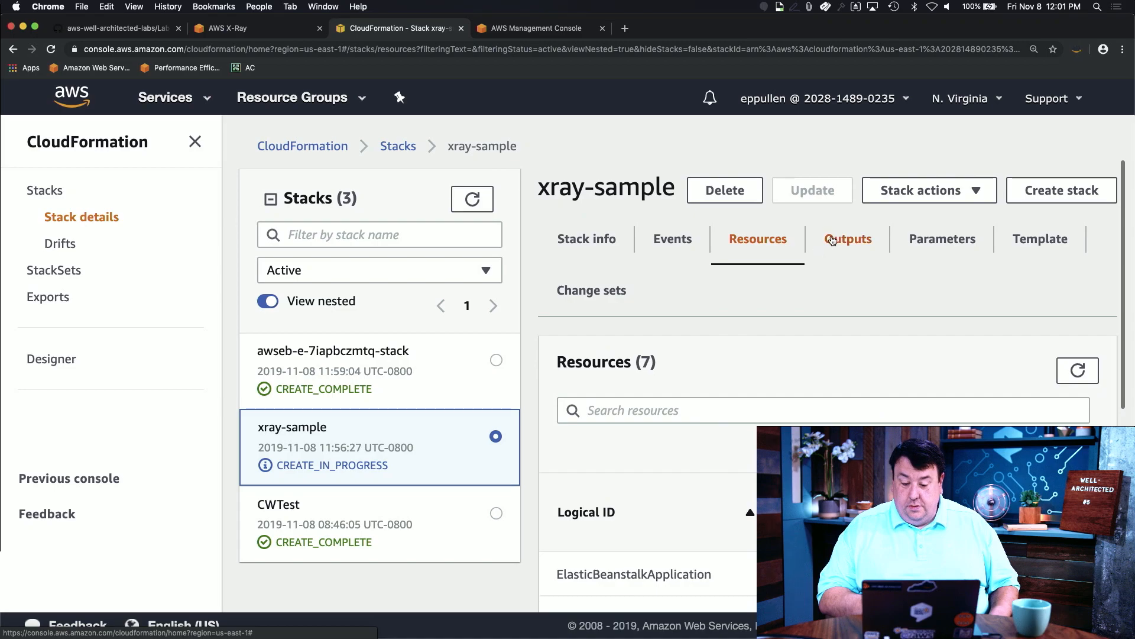
pyautogui.click(831, 240)
# Step: Keep refreshing until xray-sample is CREATE_COMPLETE with four outputs, including the environment URL
pyautogui.click(397, 387)
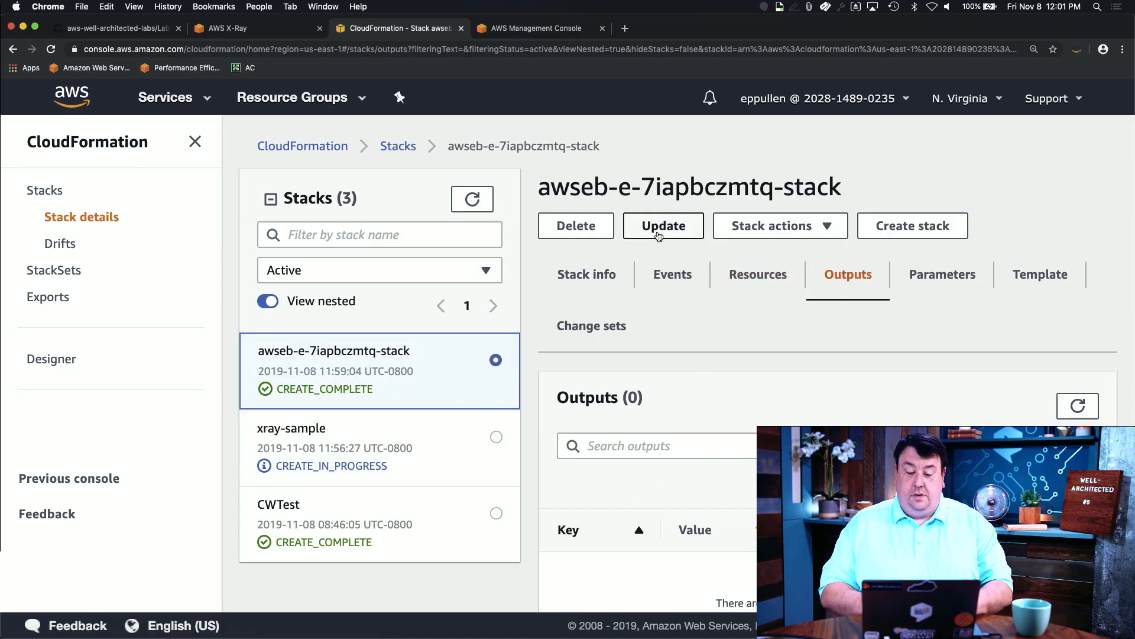
pyautogui.click(477, 198)
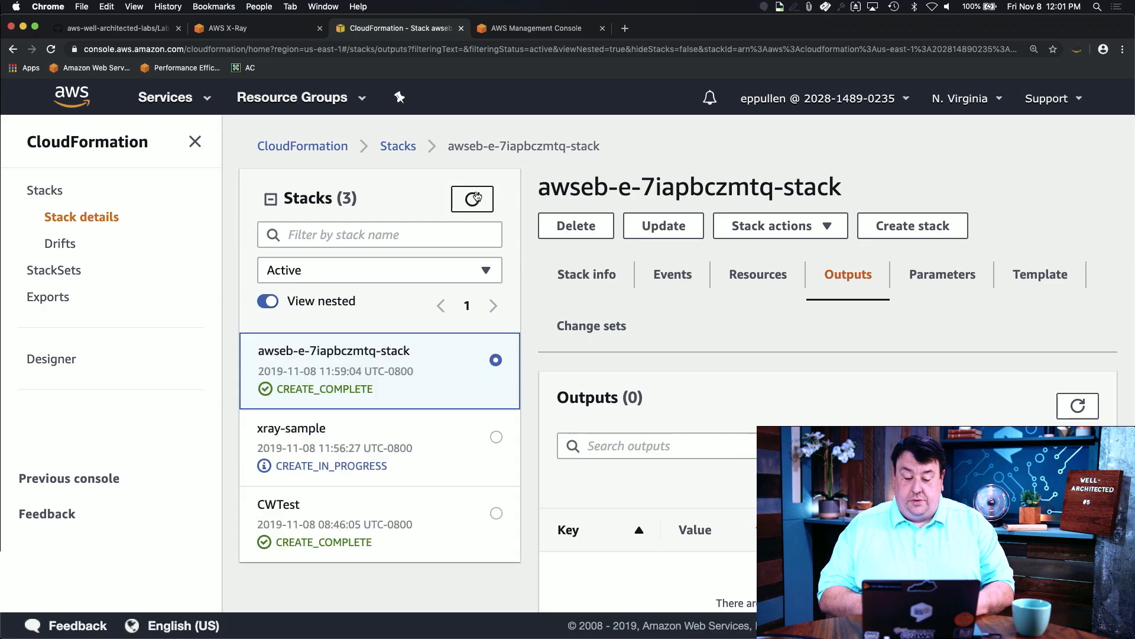
pyautogui.click(399, 448)
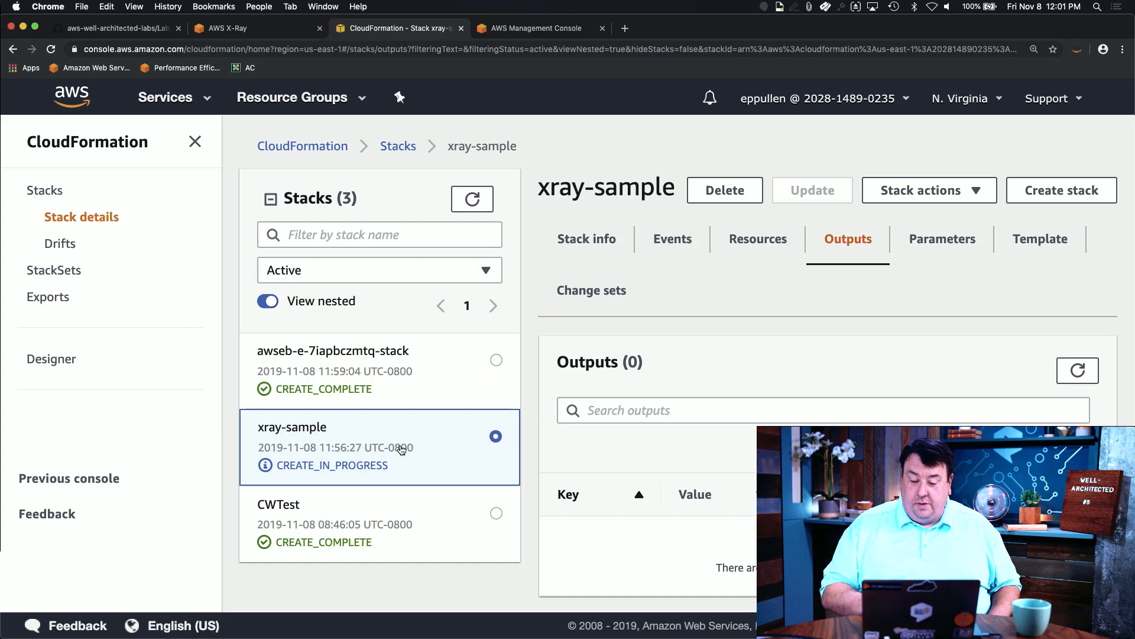
pyautogui.click(421, 395)
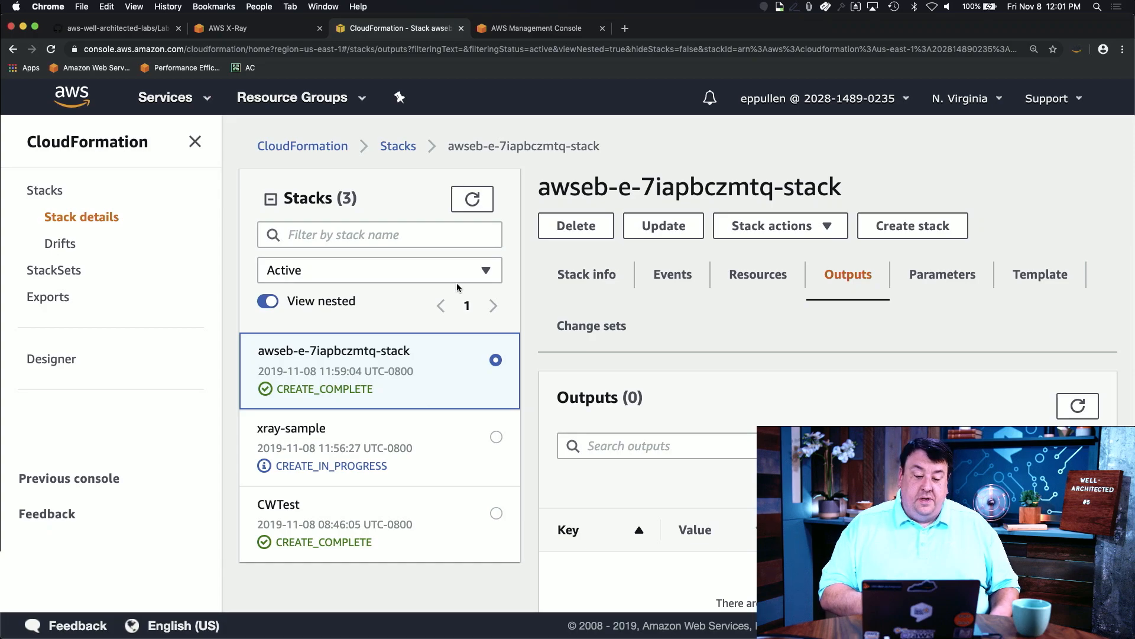
pyautogui.click(368, 452)
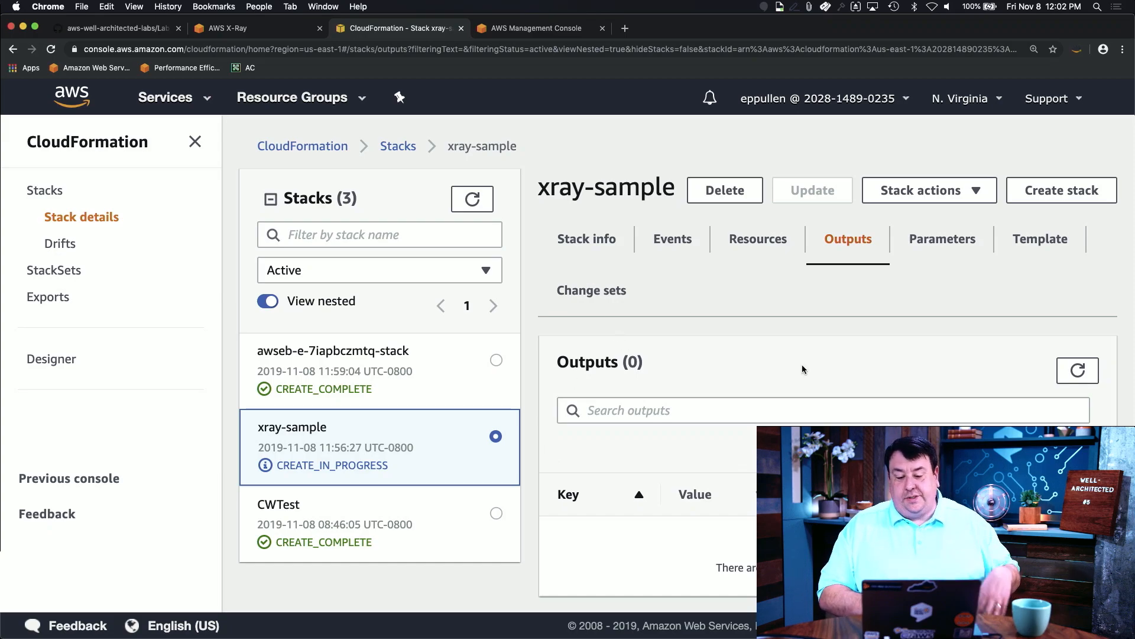
pyautogui.click(476, 202)
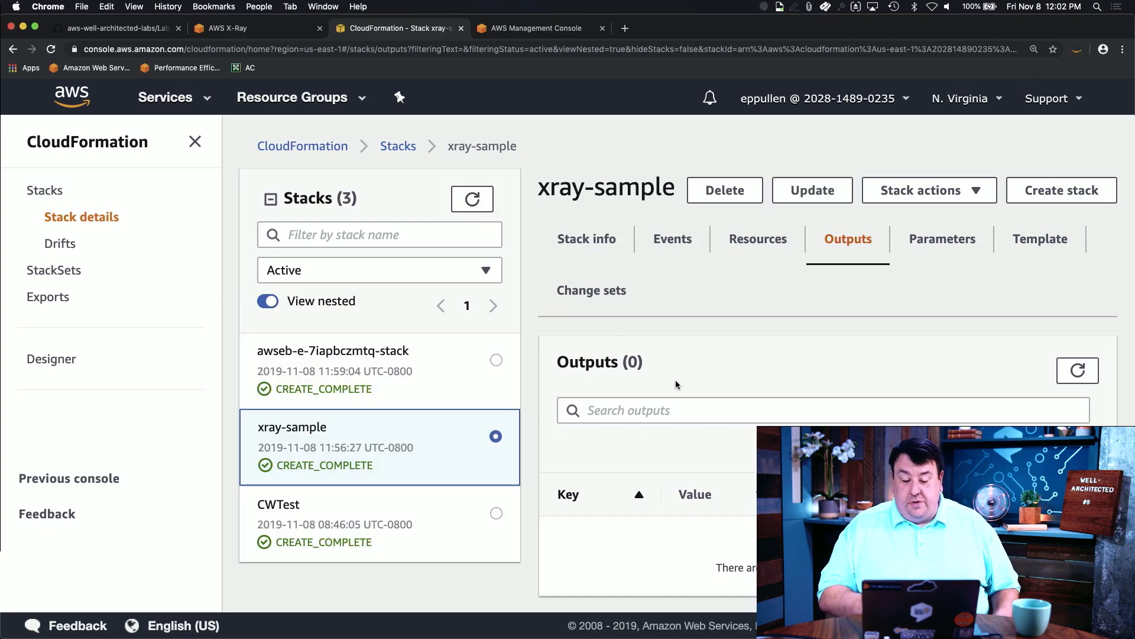
pyautogui.click(1078, 371)
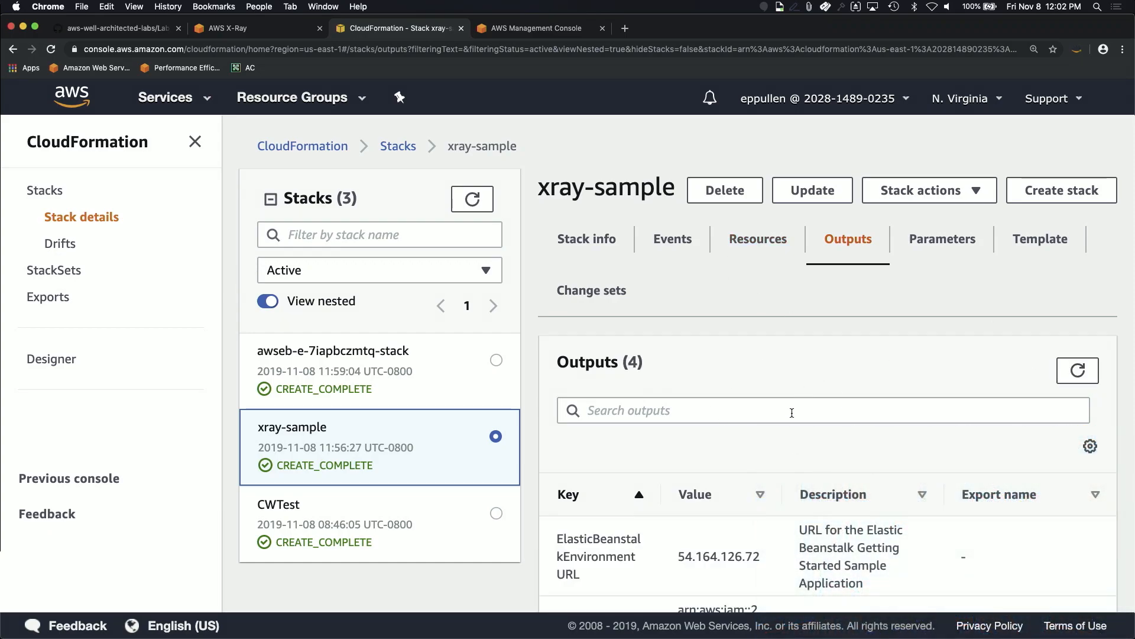
# Step: Copy the ElasticBeanstalkEnvironmentURL output value 54.164.126.72
pyautogui.scroll(-3, 793, 409)
pyautogui.scroll(3, 791, 407)
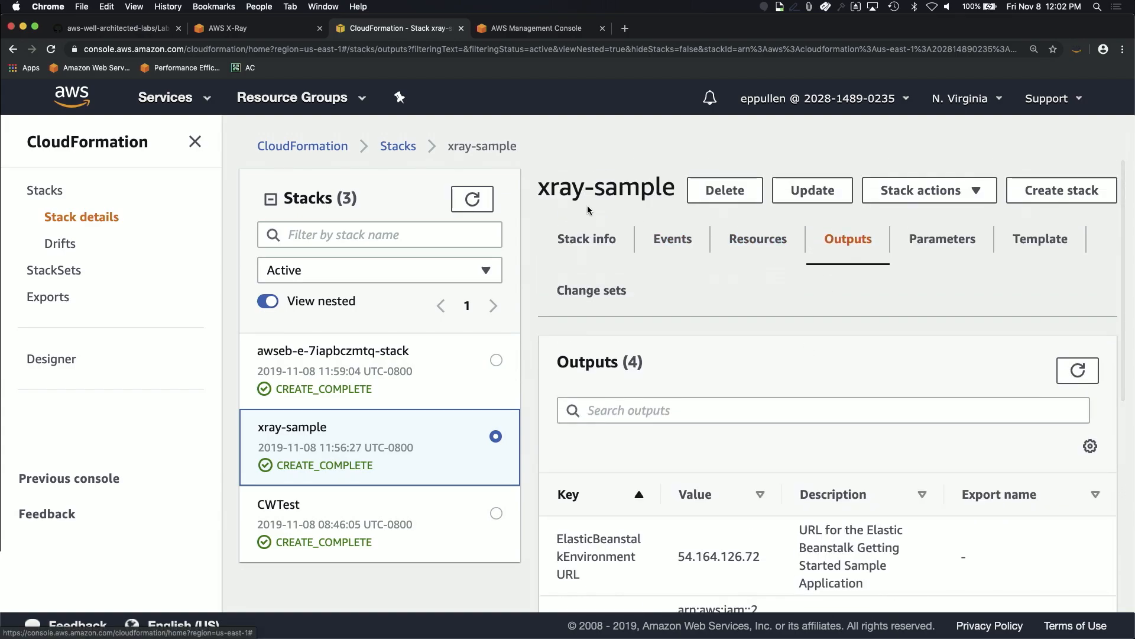
pyautogui.scroll(-2, 753, 578)
pyautogui.scroll(-2, 754, 573)
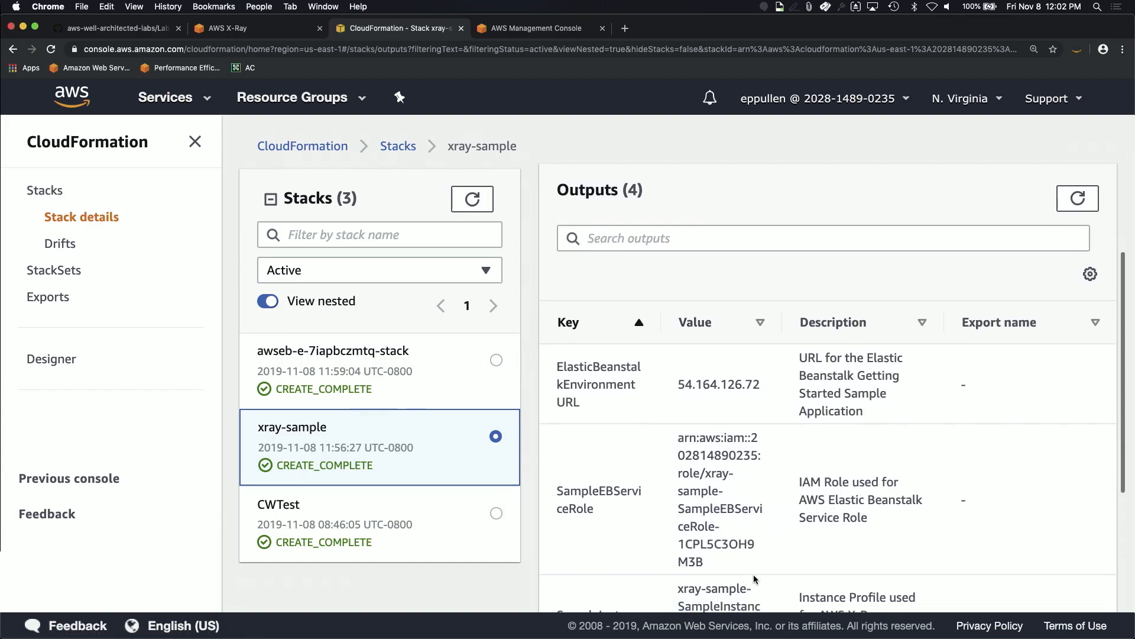
pyautogui.moveTo(678, 389); pyautogui.dragTo(776, 394)
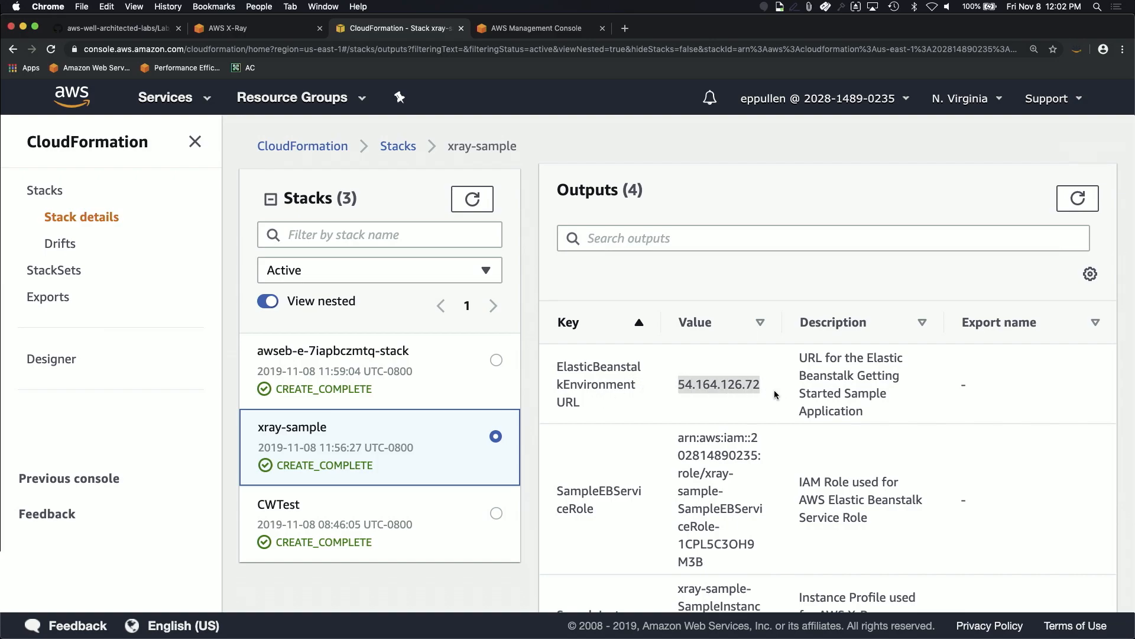
pyautogui.press('super+c')
# Step: Load the sample application at 54.164.126.72 in a new tab, zoomed to 150%
pyautogui.click(629, 35)
pyautogui.press('super+v')
pyautogui.press('Return')
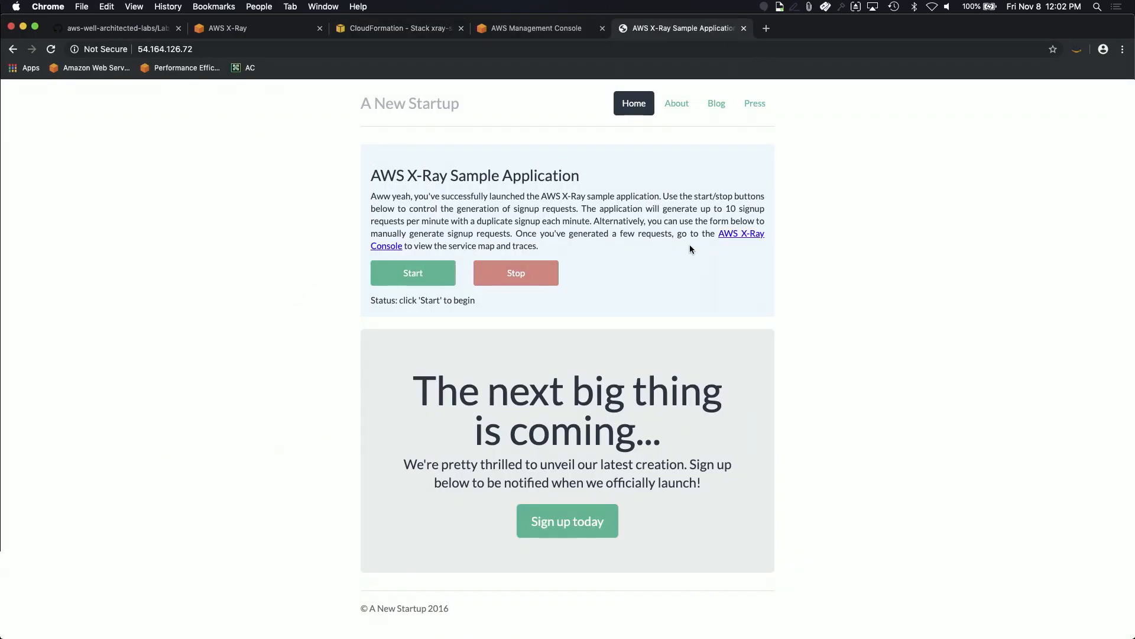
pyautogui.press('super+equal')
pyautogui.press('super+equal')
pyautogui.press('super+equal')
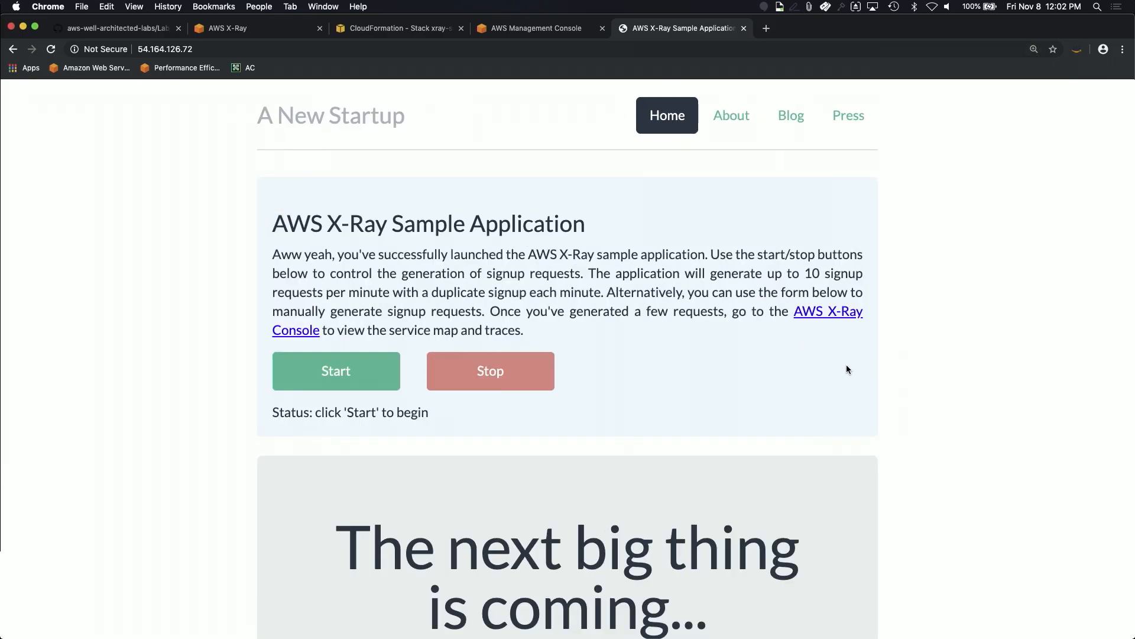
pyautogui.scroll(-2, 857, 372)
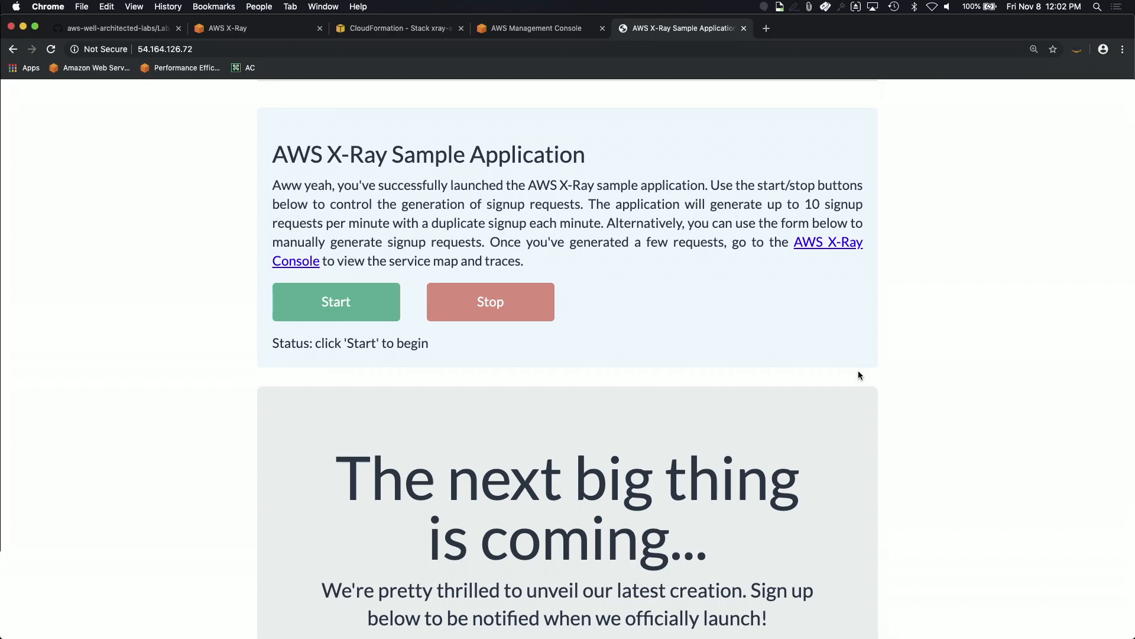
# Step: Start automatic signup requests and bring up the sign-up form
pyautogui.click(381, 314)
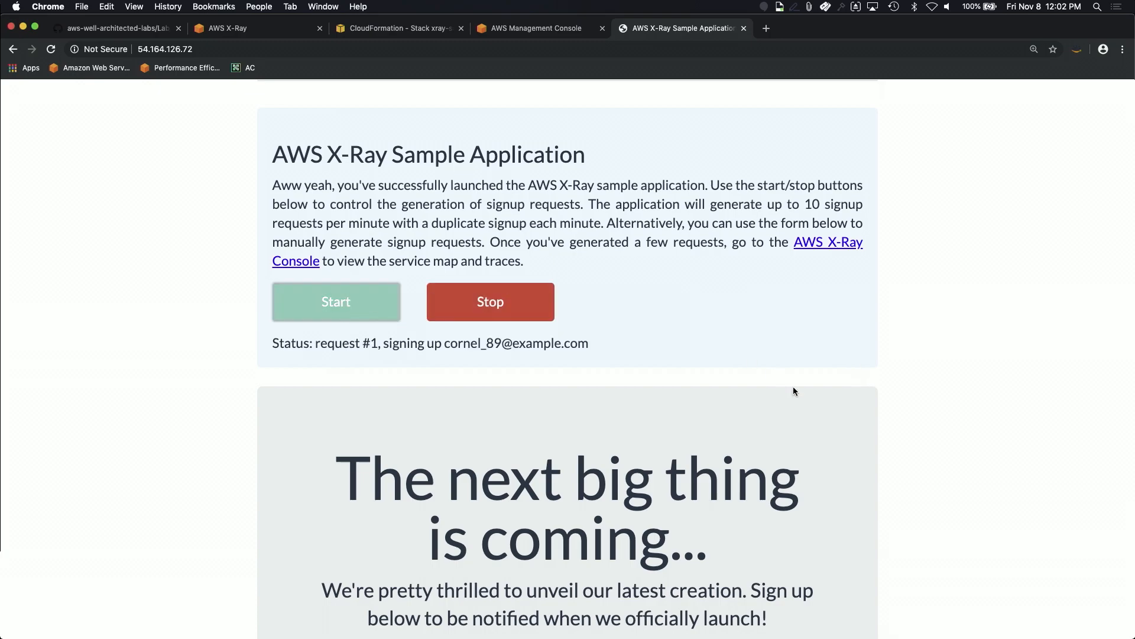
pyautogui.scroll(-2, 822, 359)
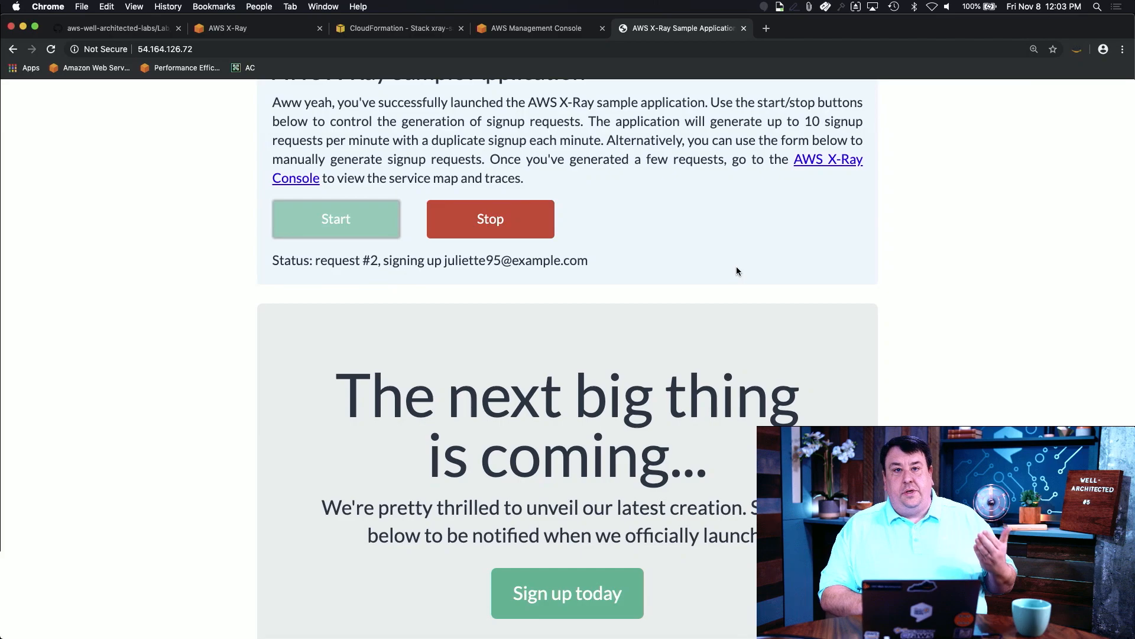
pyautogui.scroll(-3, 737, 269)
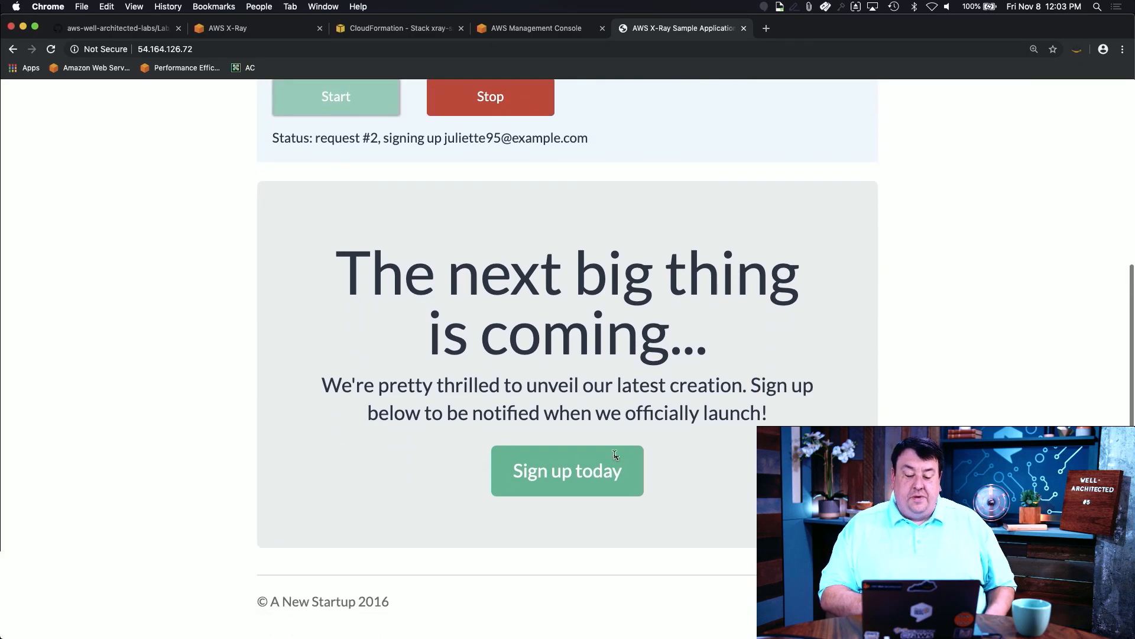
pyautogui.click(596, 485)
# Step: Submit the sign-up form with a person's name and e-mail address
pyautogui.click(442, 218)
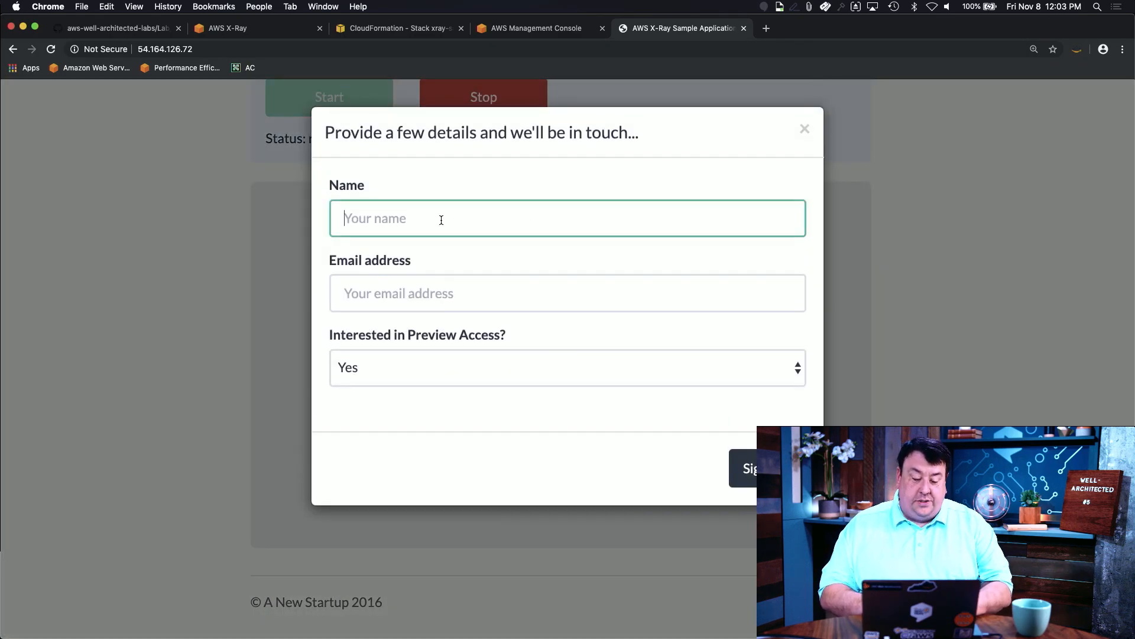
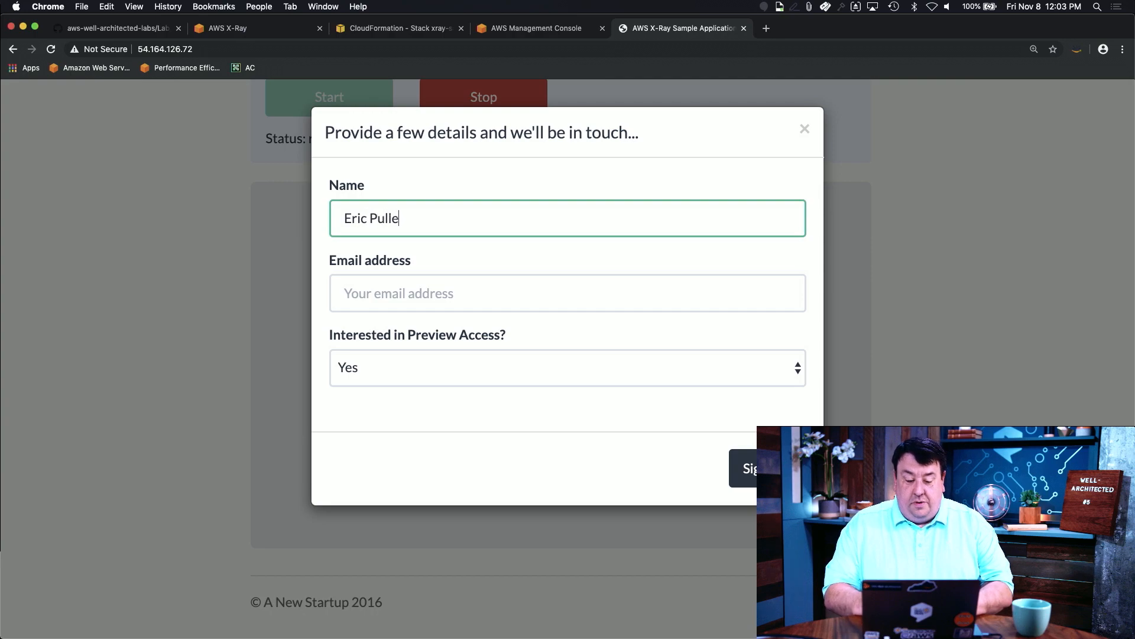
pyautogui.press('Tab')
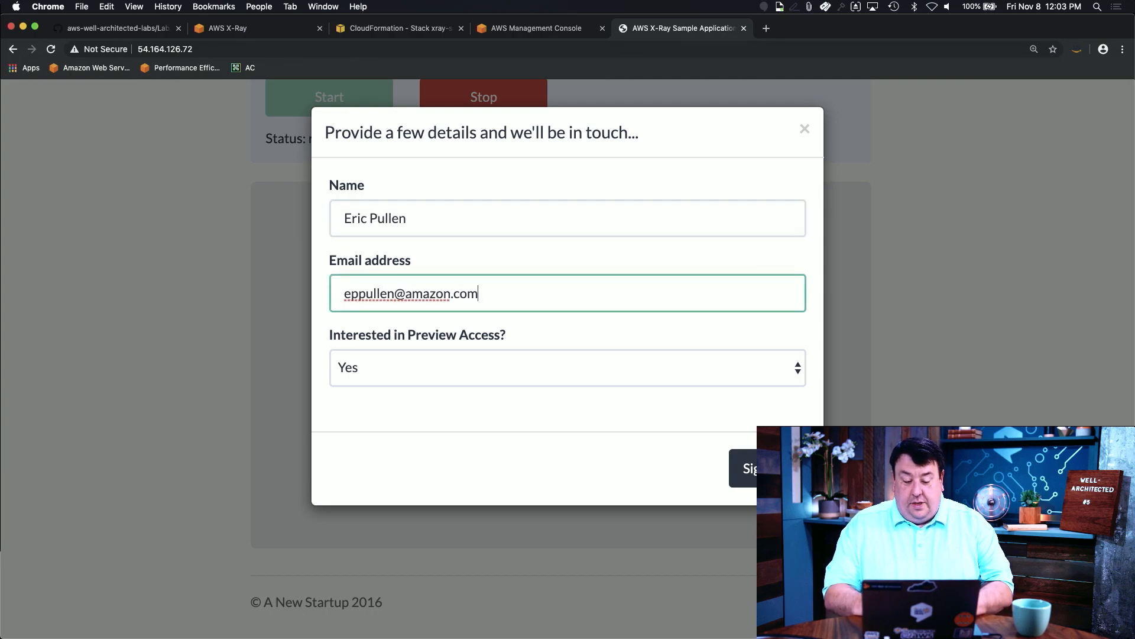
pyautogui.press('Tab')
pyautogui.click(744, 468)
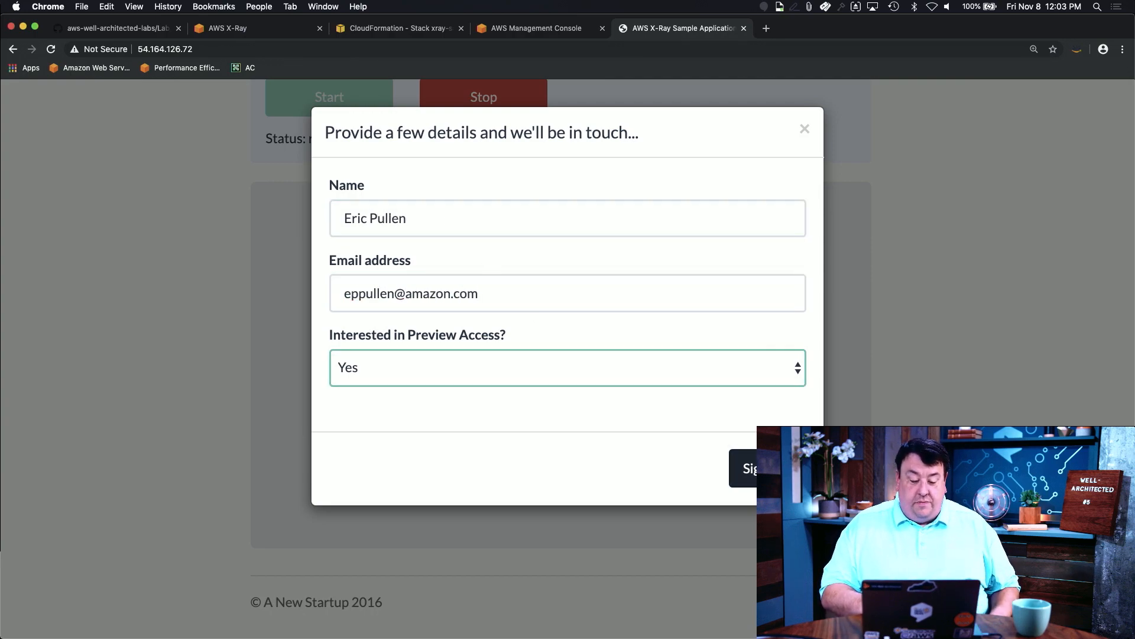
# Step: Stop the automatic signup requests at request #7 and return to the X-Ray console
pyautogui.scroll(-2, 494, 332)
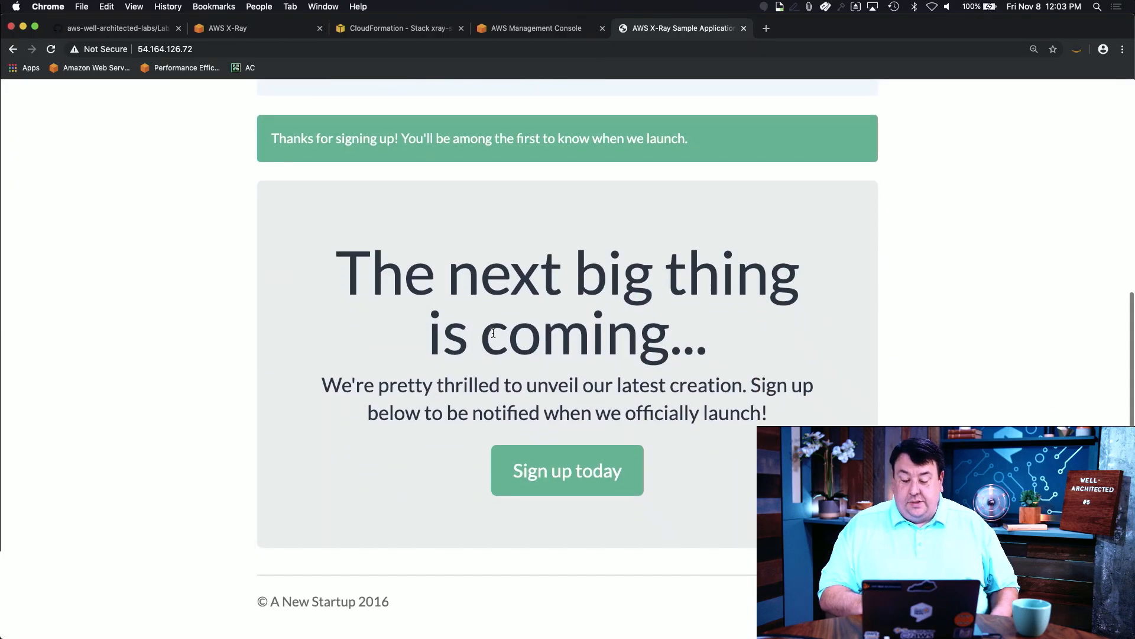
pyautogui.scroll(5, 492, 330)
pyautogui.scroll(2, 462, 342)
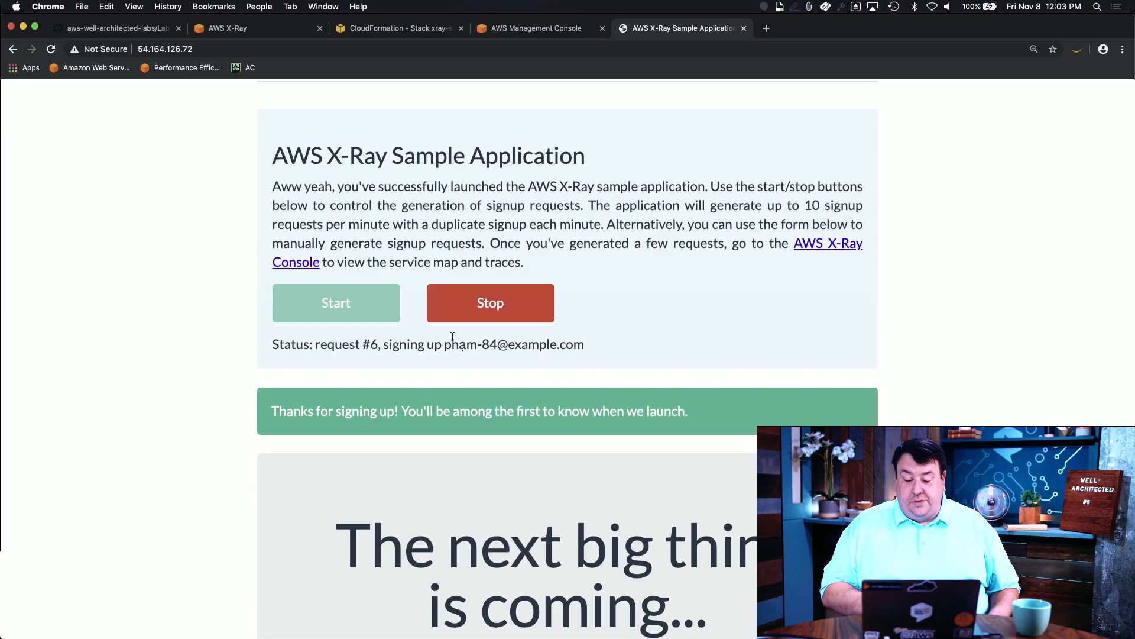
pyautogui.click(486, 306)
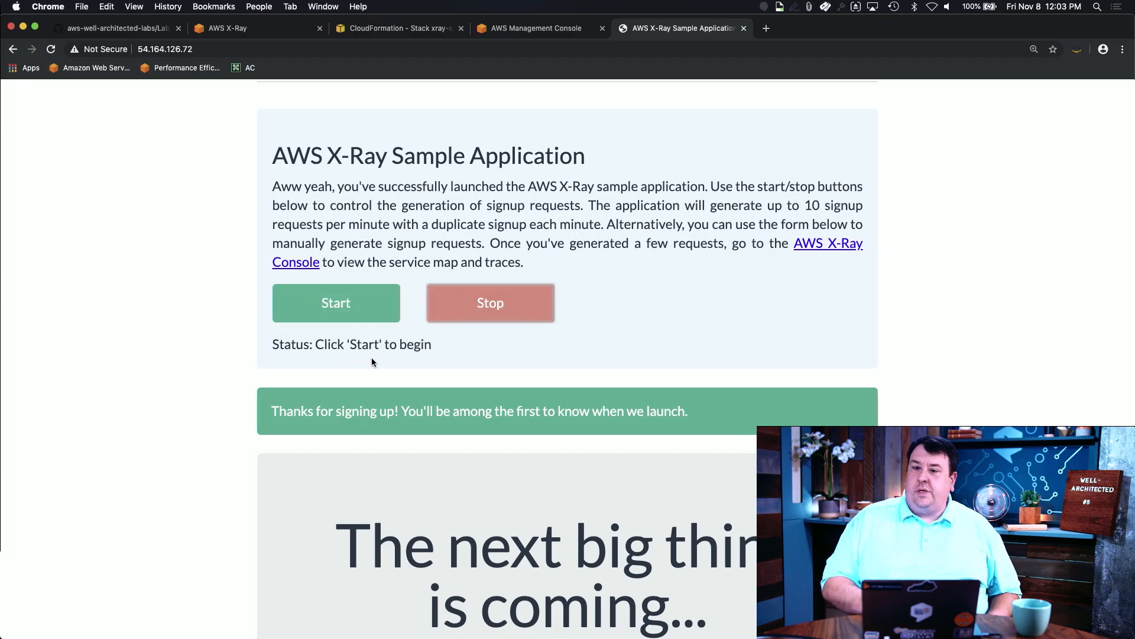
pyautogui.click(227, 28)
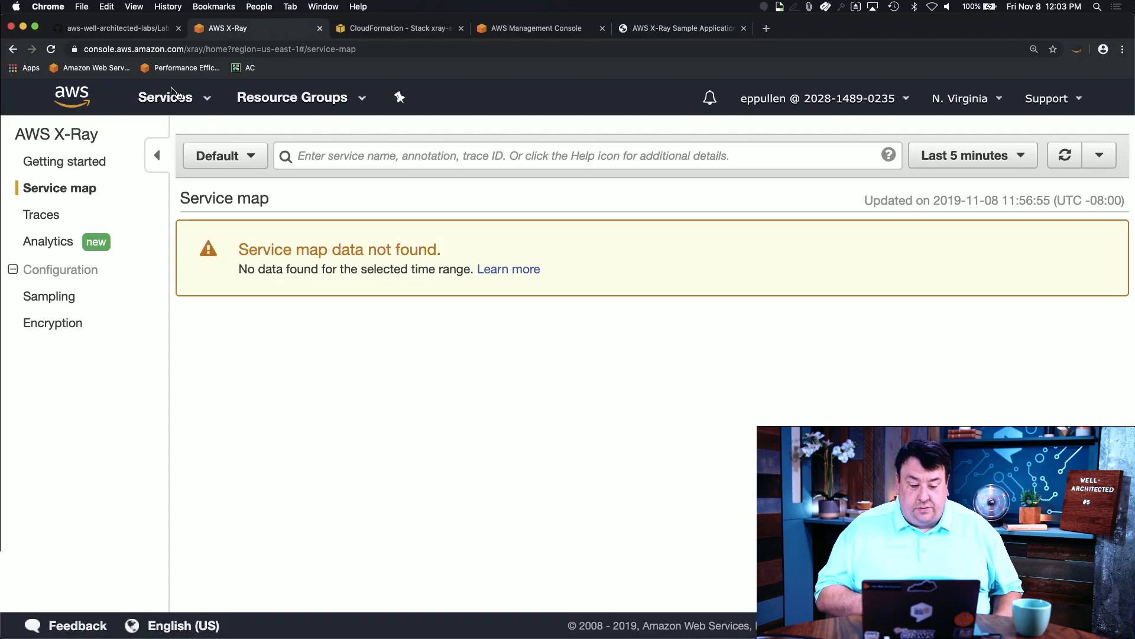
# Step: Reload the service map showing myfrontend-dev's DynamoDB, SNS and remote calls, then list the 14 traces
pyautogui.click(51, 49)
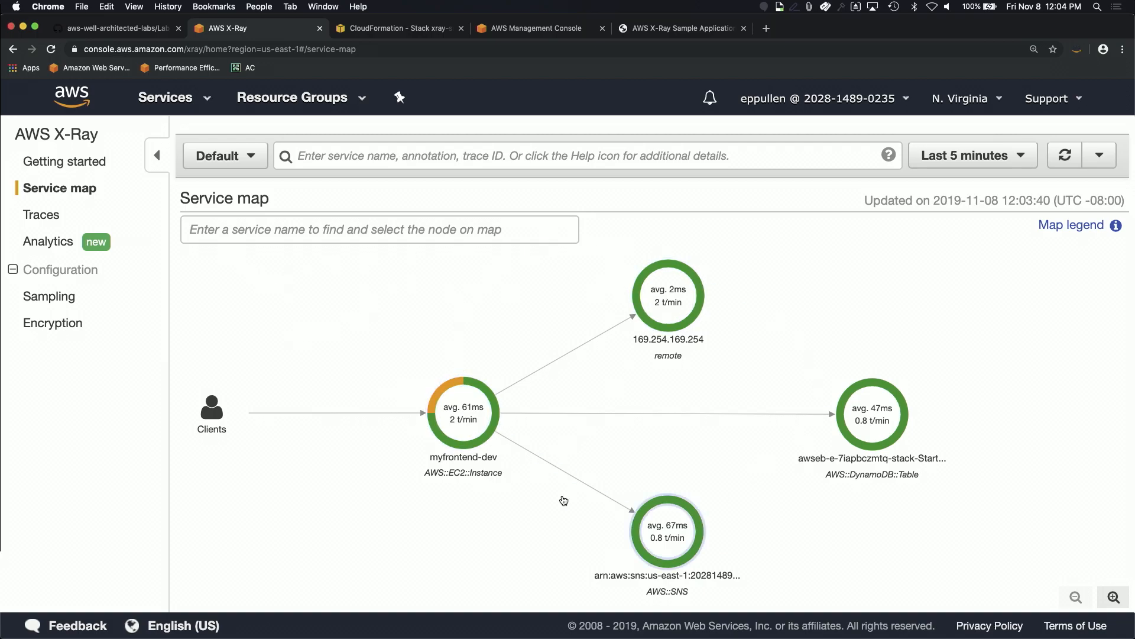
pyautogui.click(47, 219)
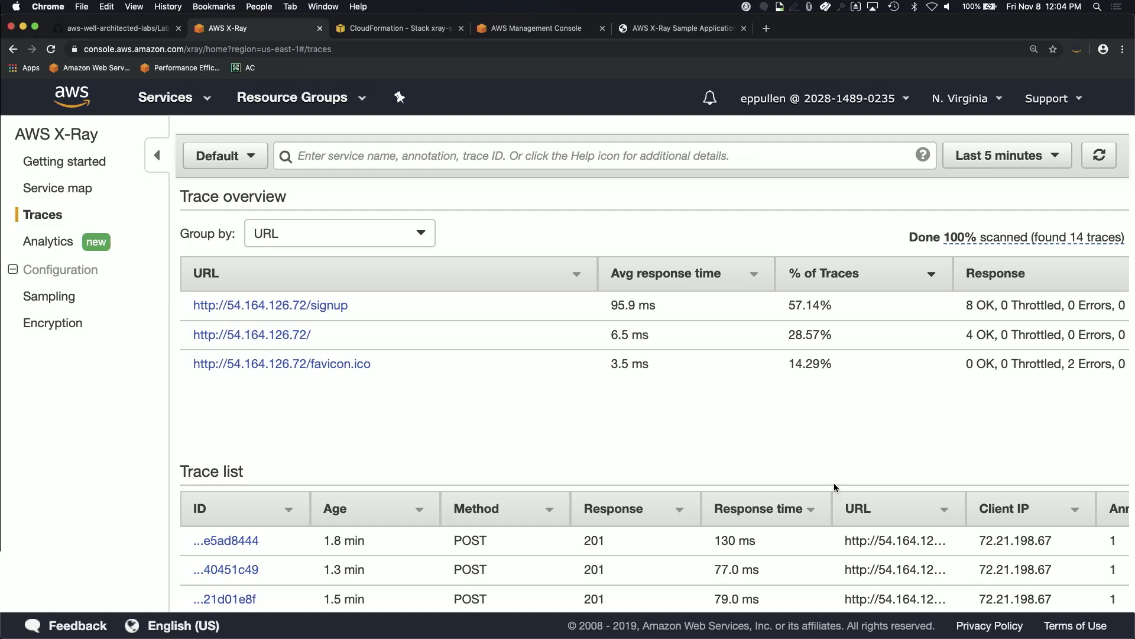
# Step: Open the failing GET 404 favicon.ico trace and review its myfrontend-dev segment overview
pyautogui.scroll(-2, 699, 562)
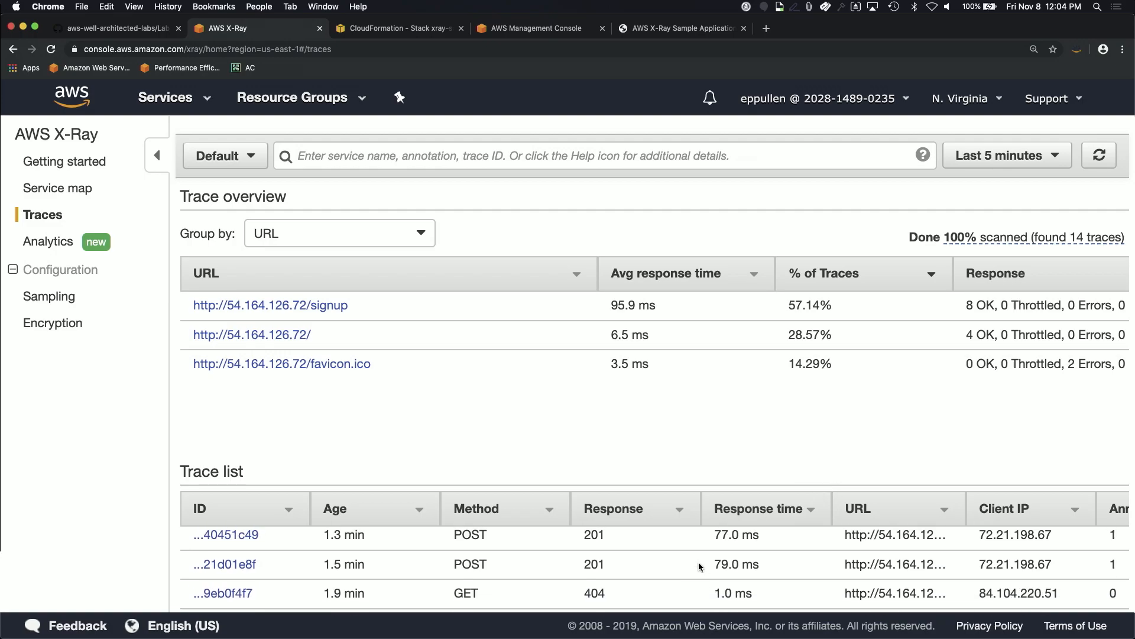
pyautogui.click(226, 593)
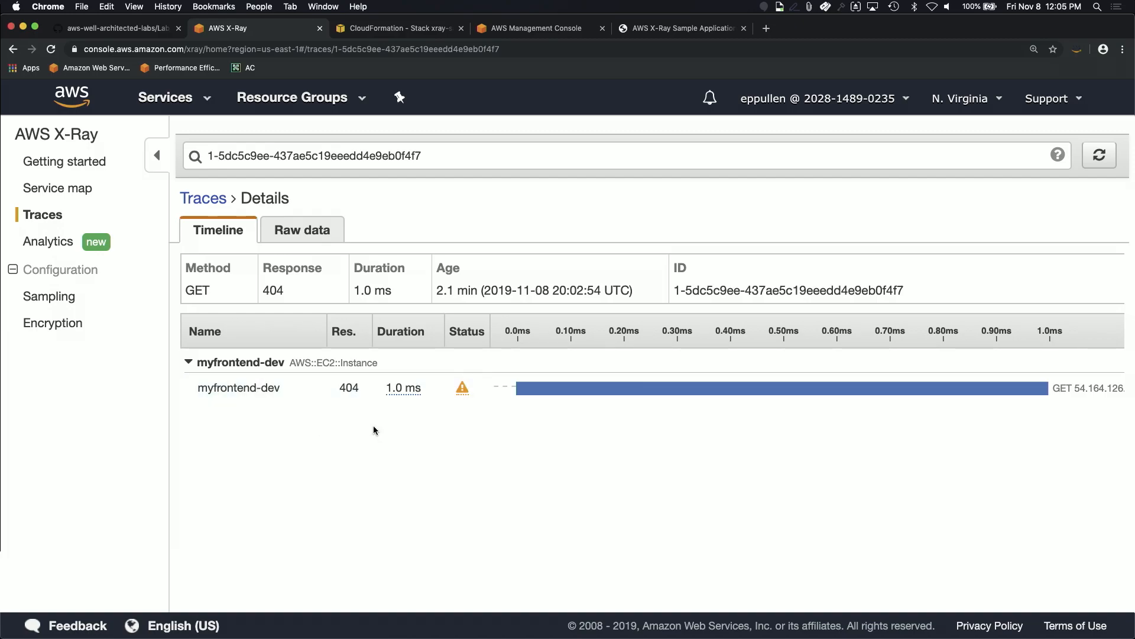
pyautogui.click(223, 390)
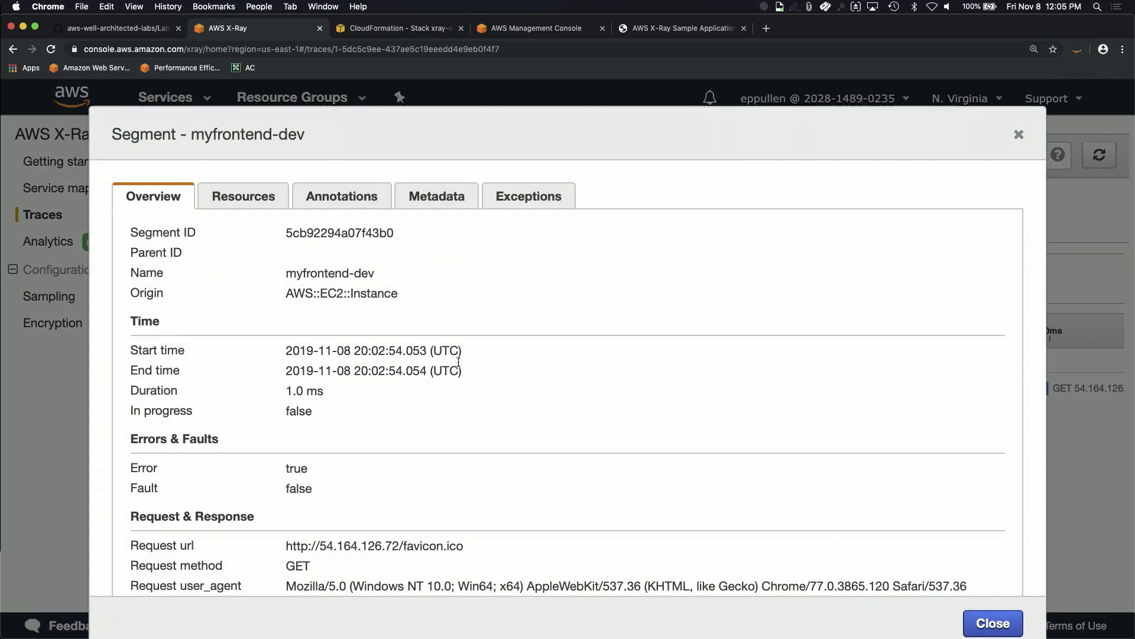
pyautogui.scroll(-2, 310, 372)
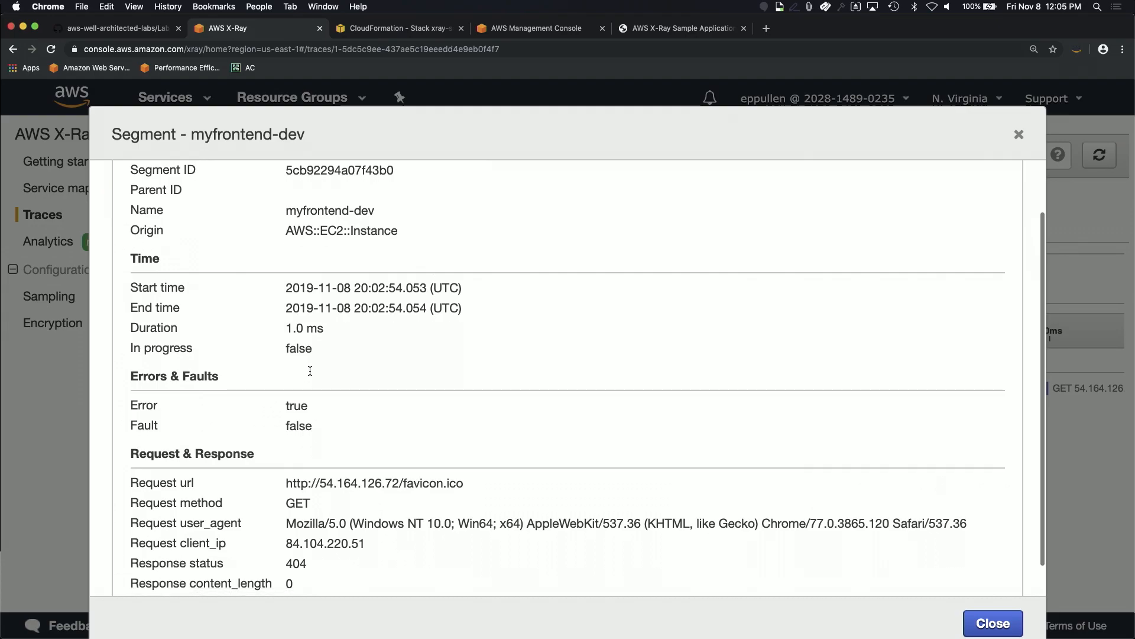
pyautogui.scroll(-1, 351, 304)
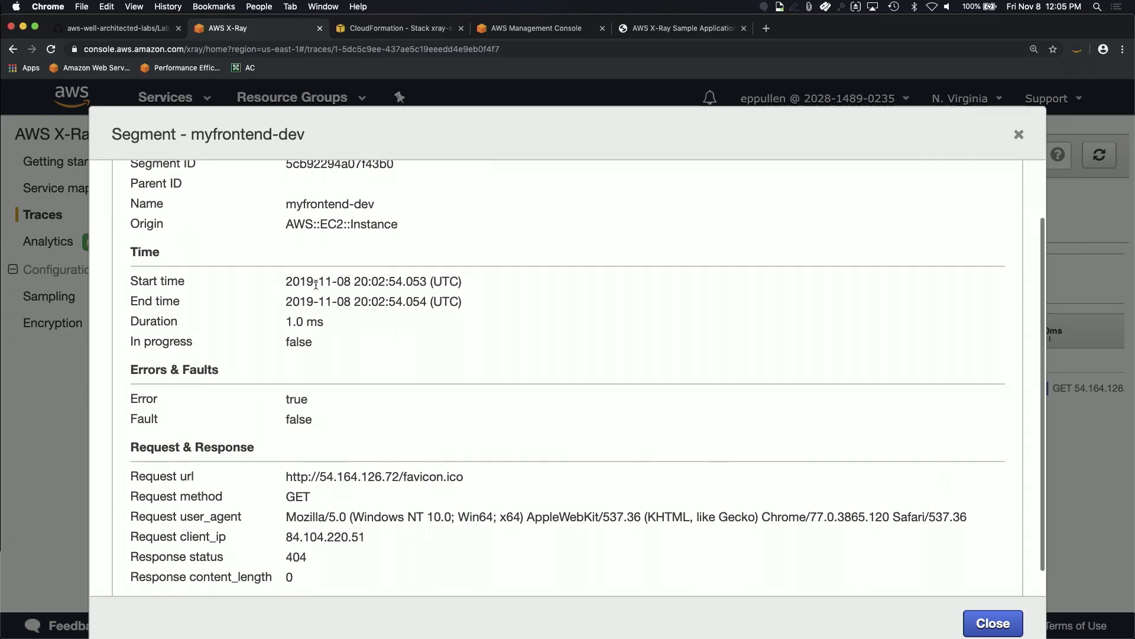
pyautogui.scroll(-1, 408, 321)
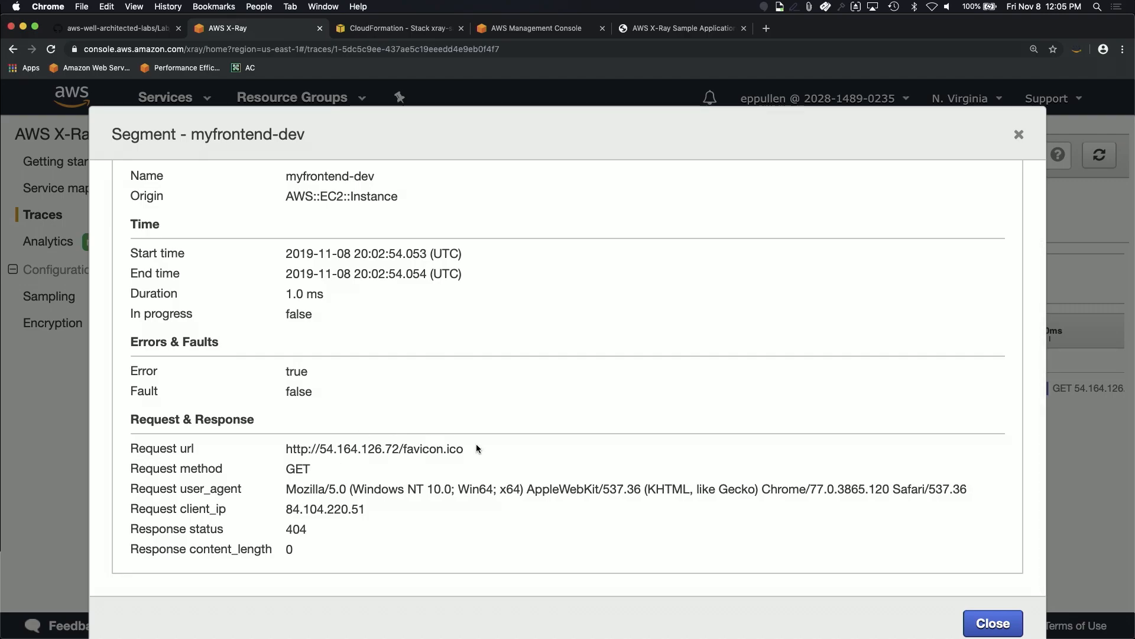
pyautogui.scroll(3, 425, 445)
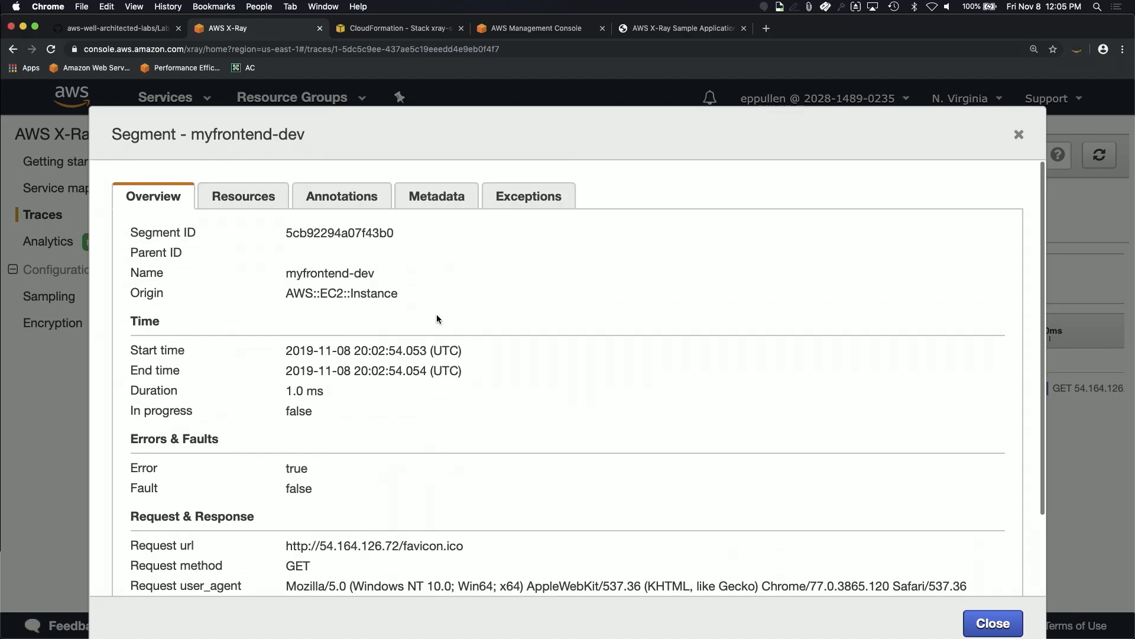
# Step: Check the segment's EC2 instance resources, then open the 130 ms POST signup trace
pyautogui.click(220, 195)
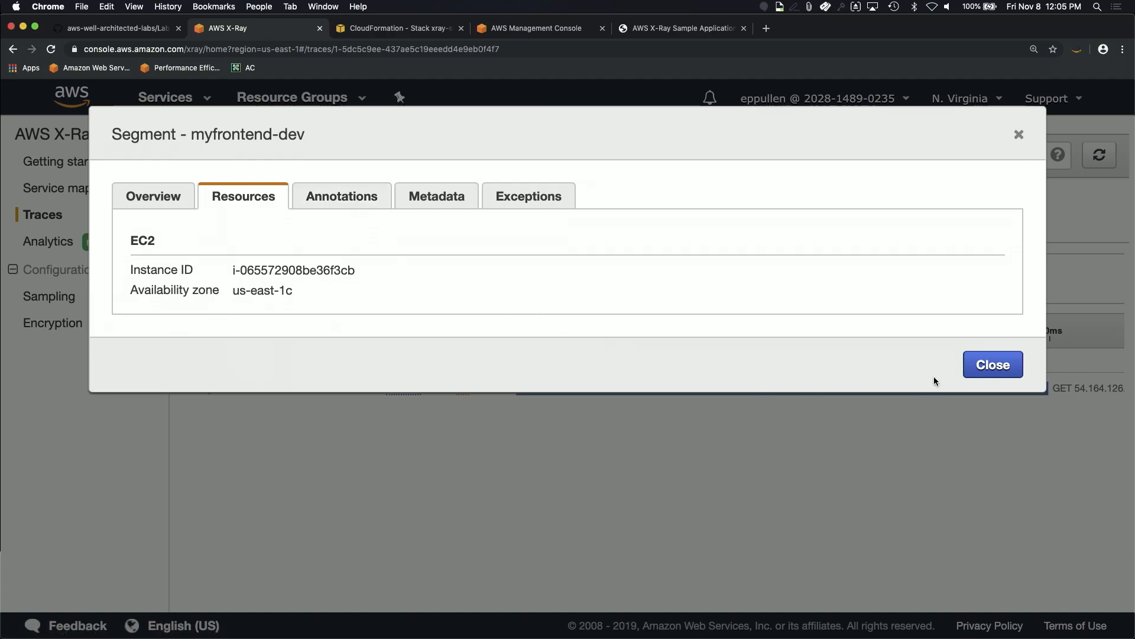
pyautogui.click(993, 364)
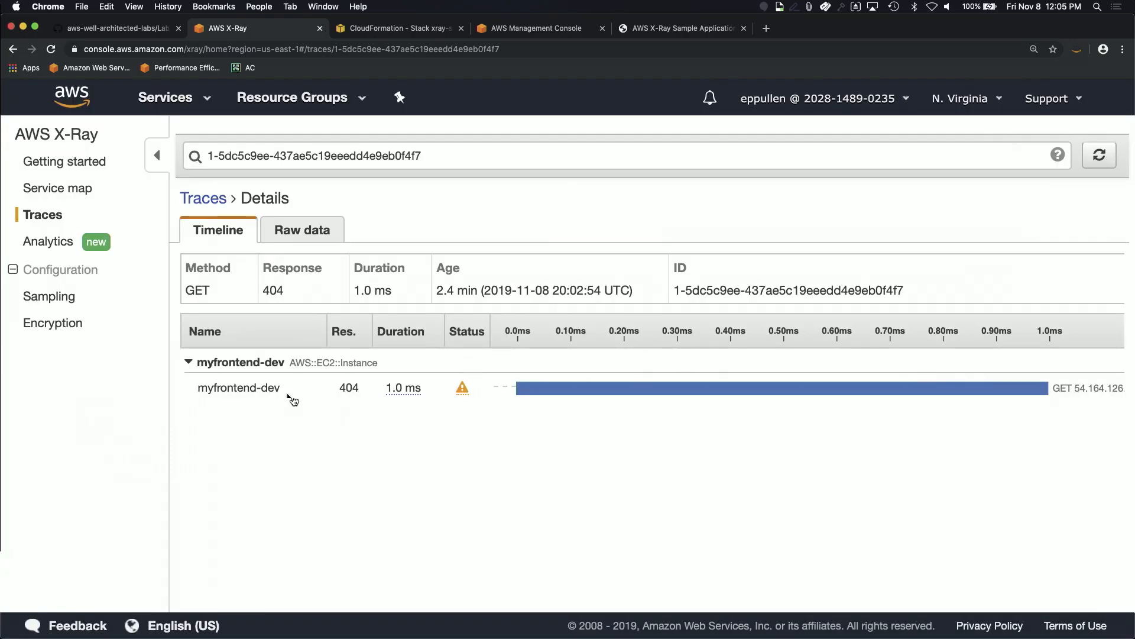
pyautogui.click(203, 198)
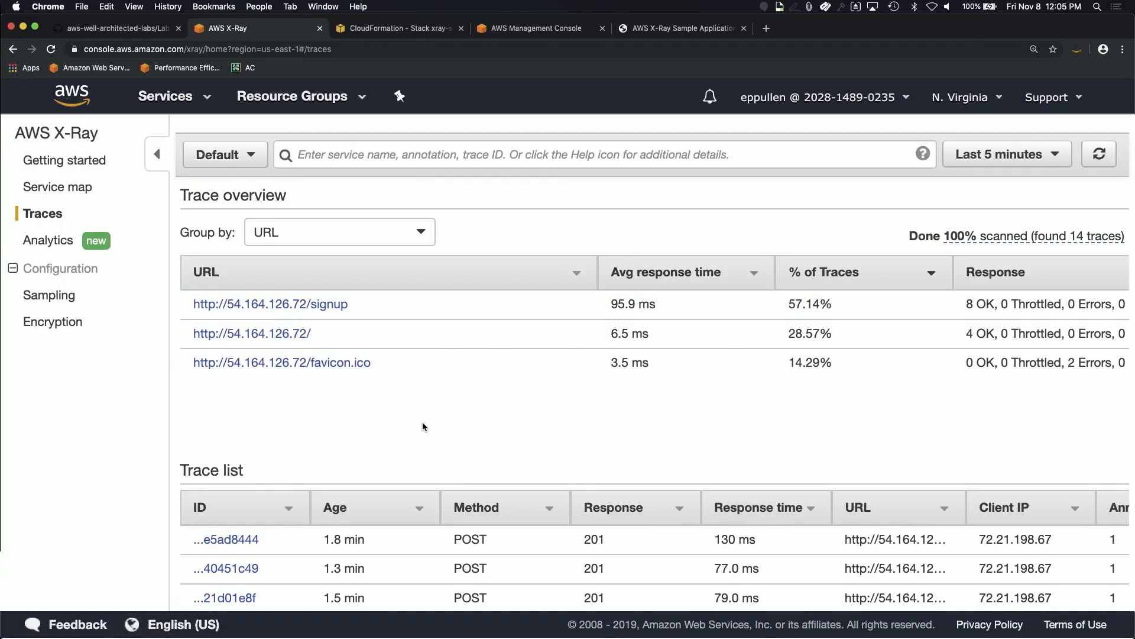
pyautogui.click(227, 539)
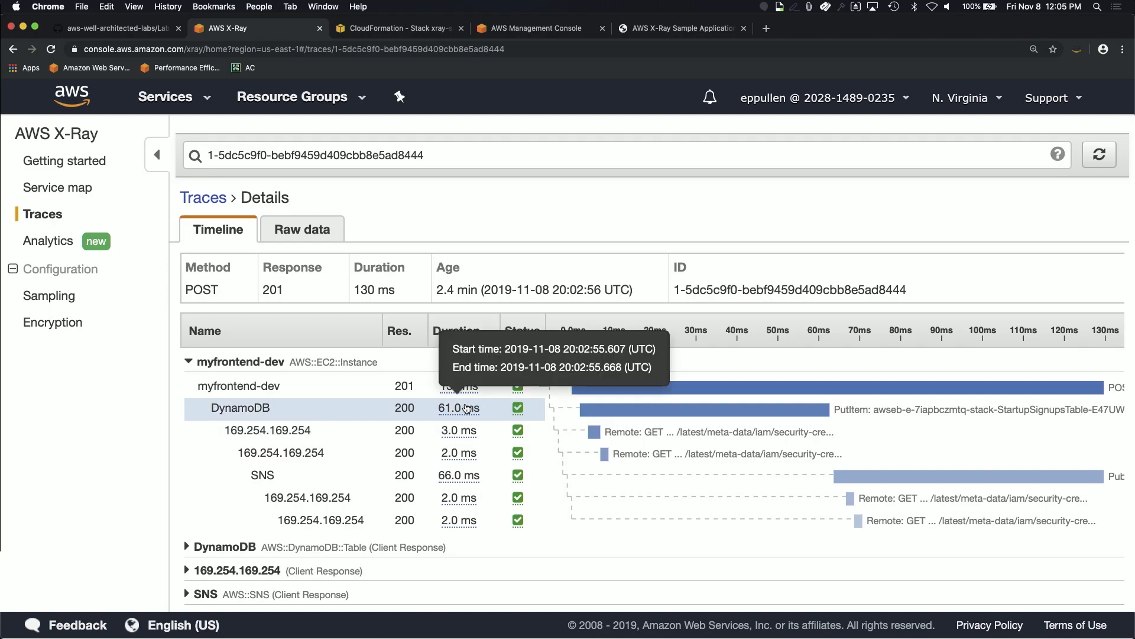
# Step: Expand the 169.254.169.254 client responses and inspect the first metadata call's request URL
pyautogui.moveTo(443, 462)
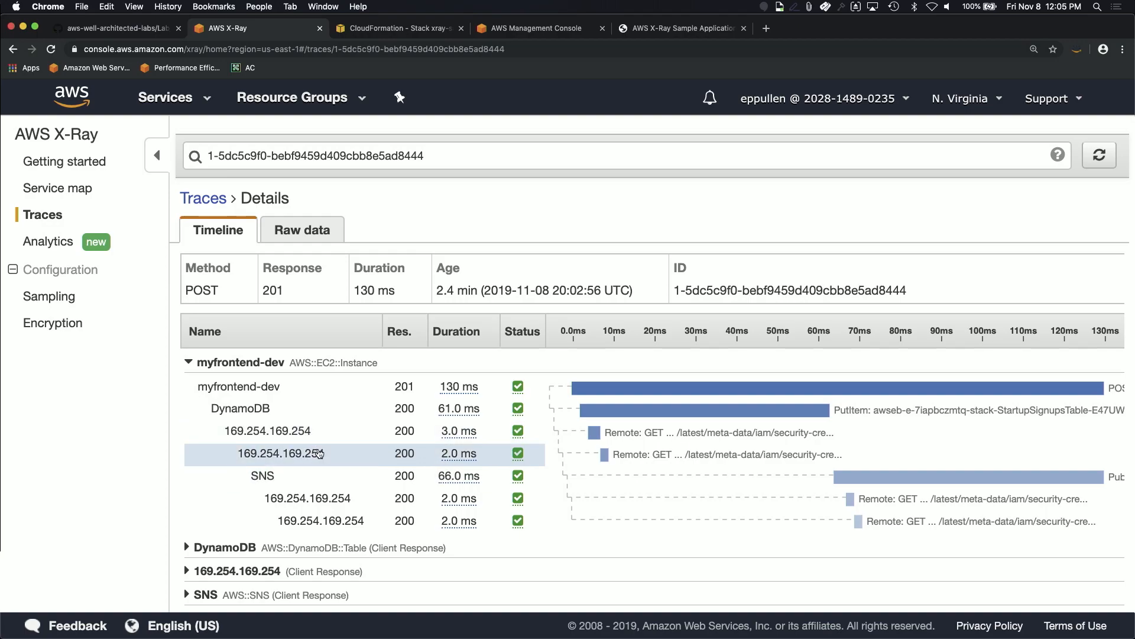
pyautogui.click(355, 569)
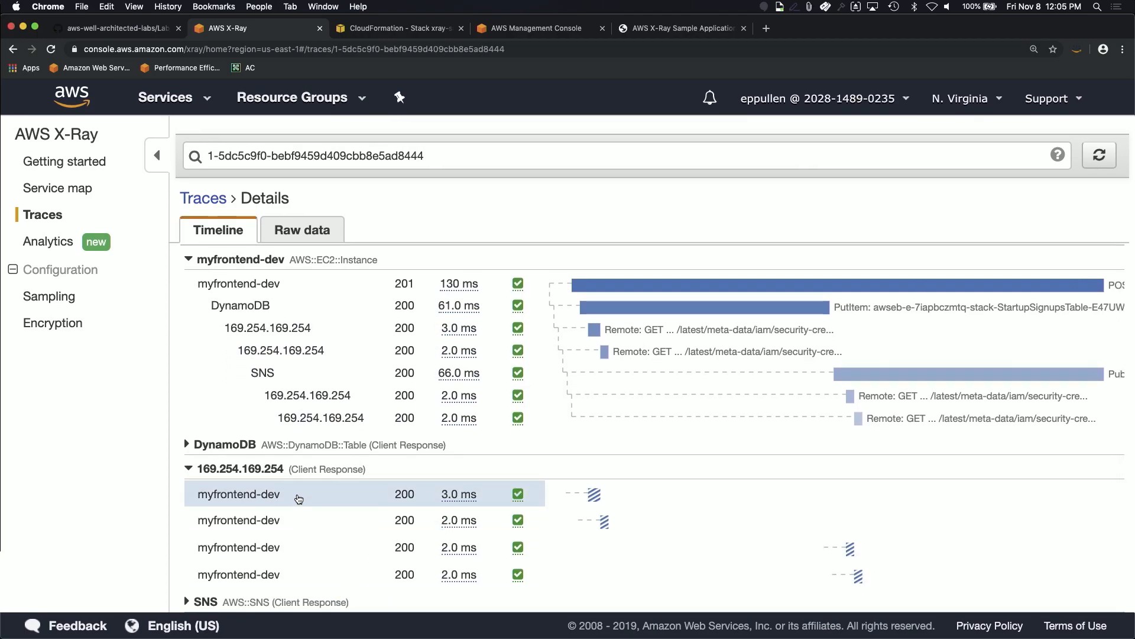
pyautogui.click(296, 494)
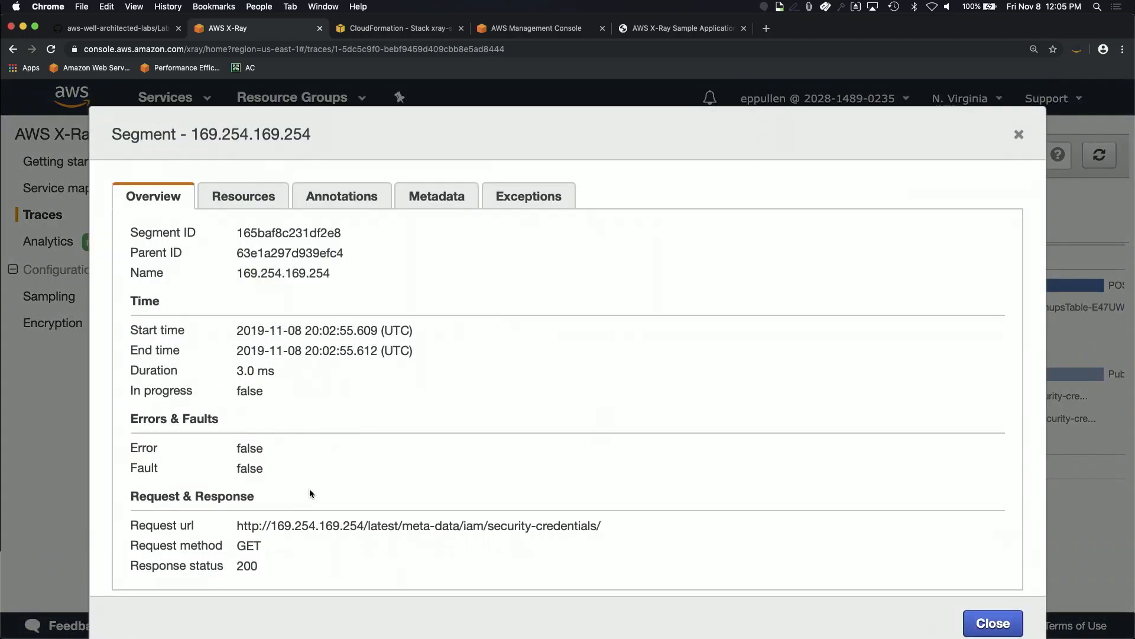
pyautogui.moveTo(607, 523); pyautogui.dragTo(232, 523)
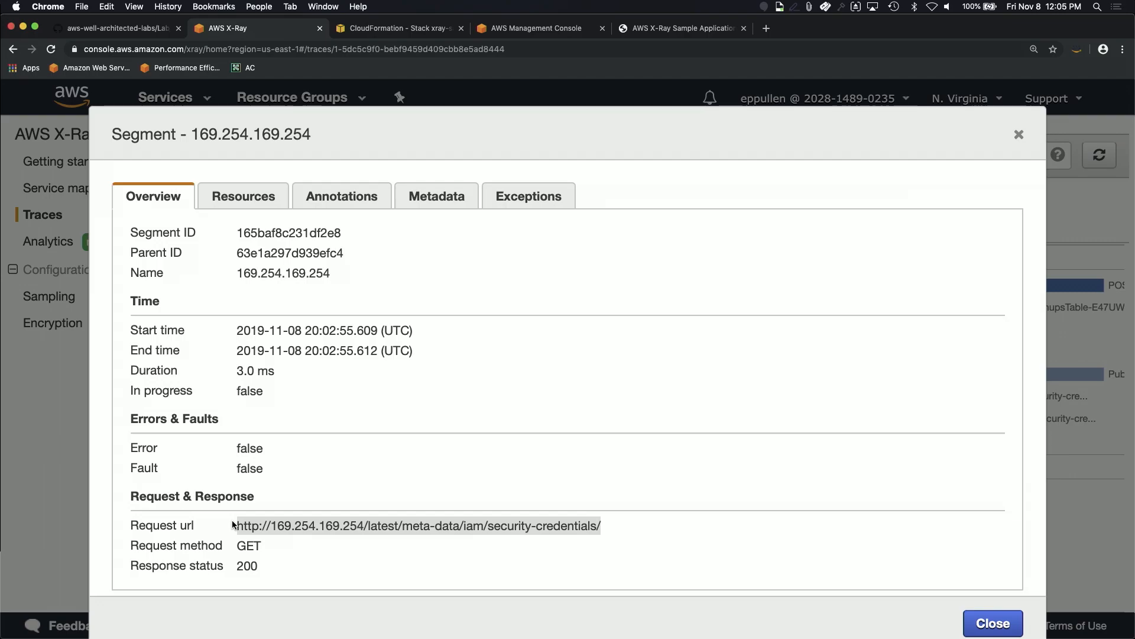
pyautogui.click(989, 626)
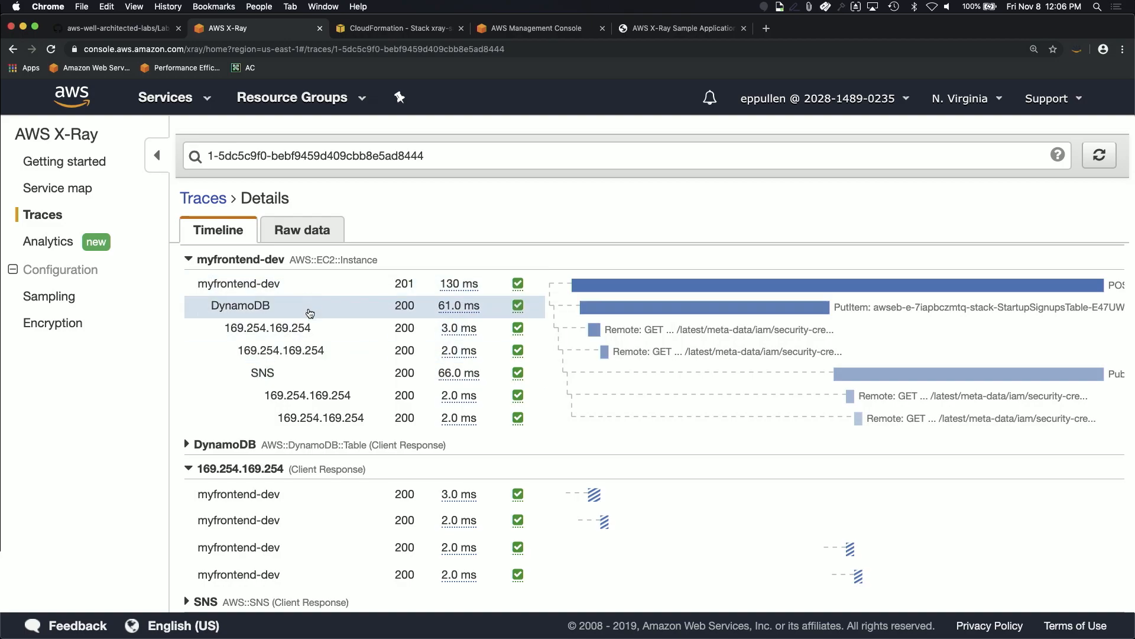
# Step: Inspect the DynamoDB PutItem subsegment details, then return to the service map
pyautogui.click(266, 312)
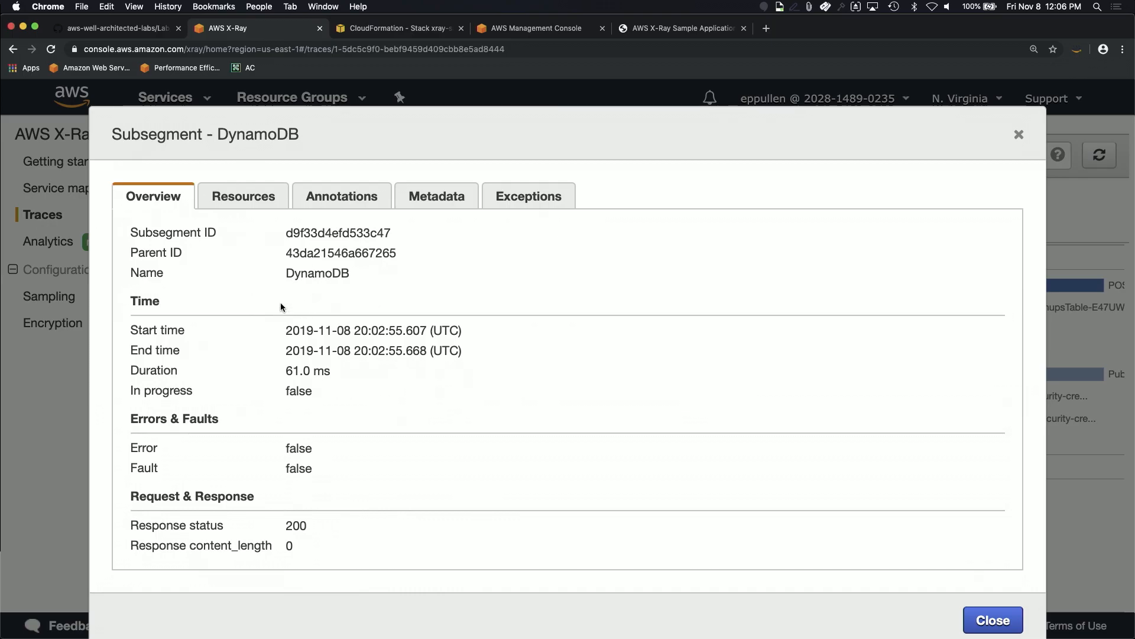
pyautogui.click(992, 620)
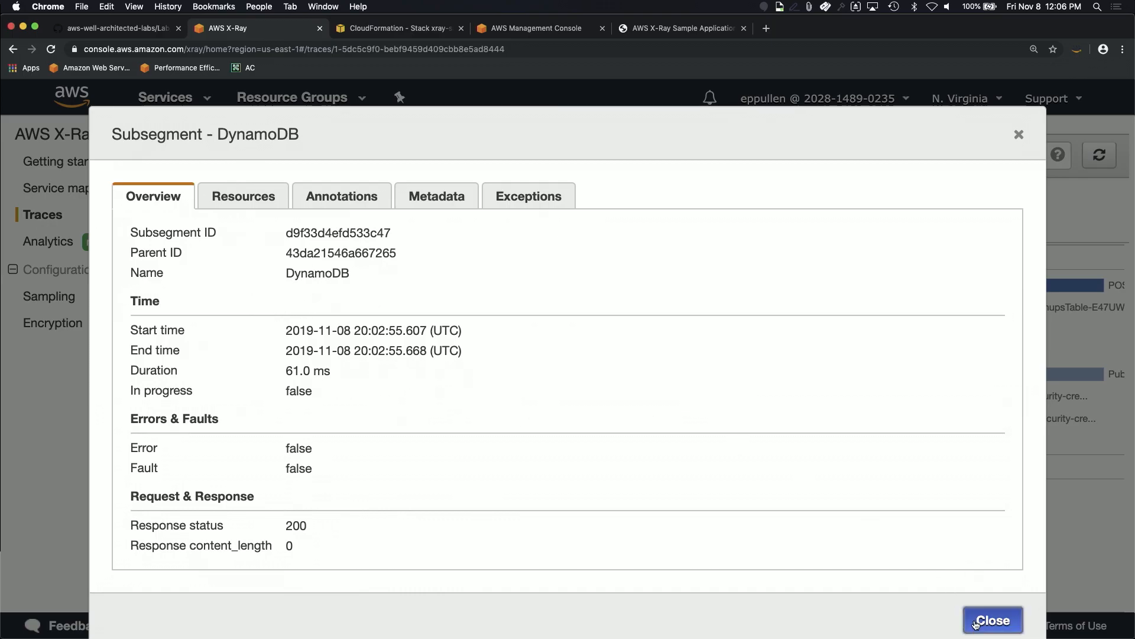
pyautogui.hscroll(2, 789, 311)
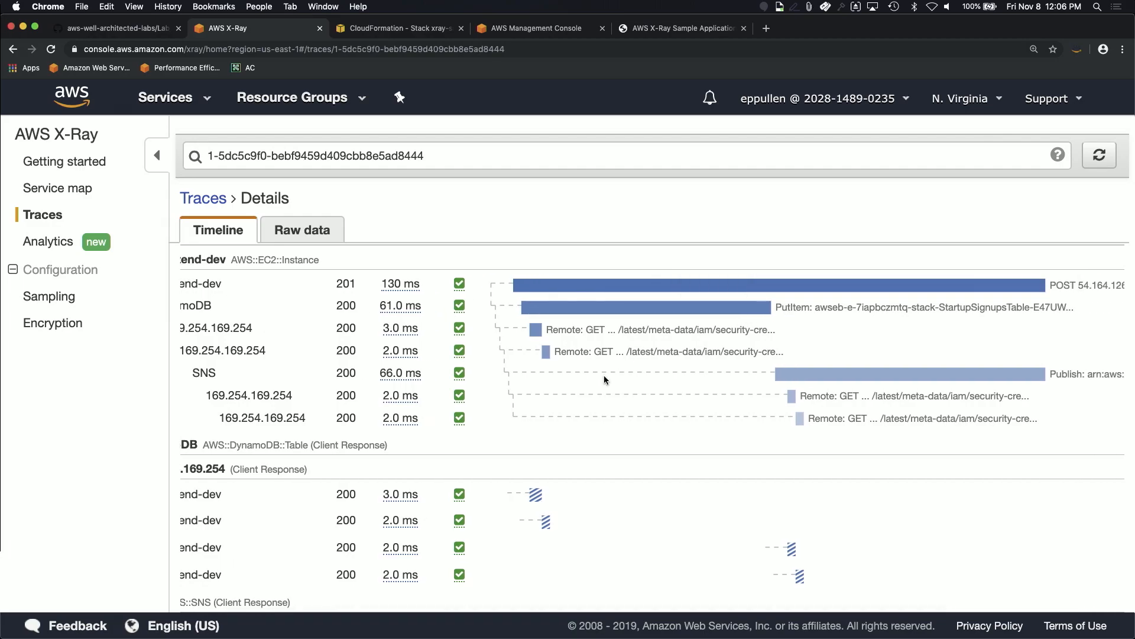
pyautogui.hscroll(-2, 502, 354)
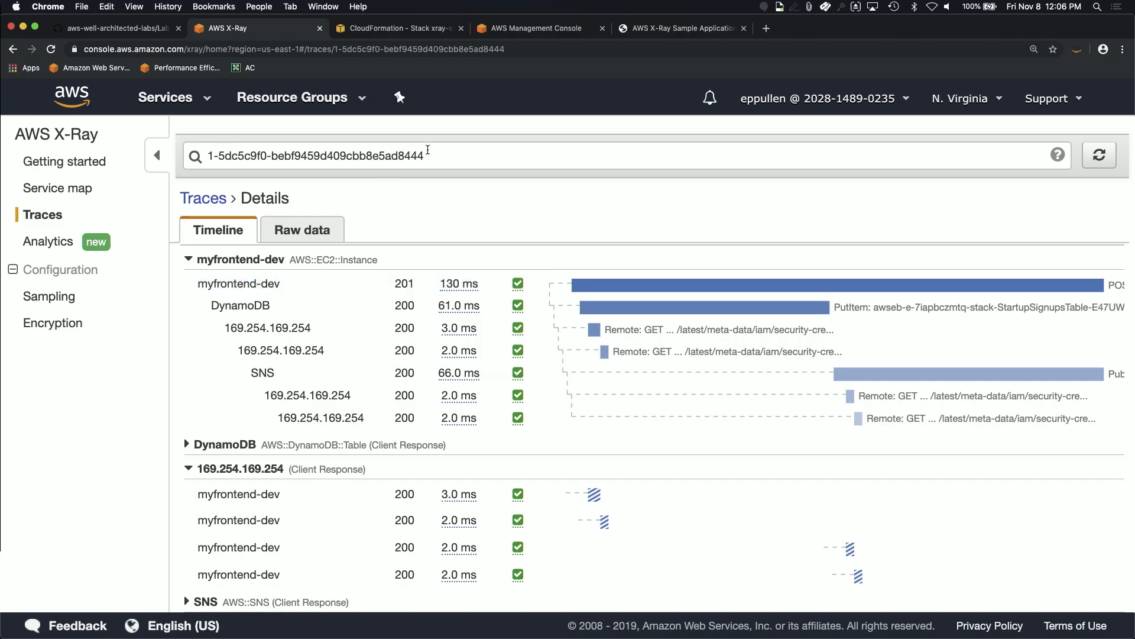
pyautogui.click(62, 188)
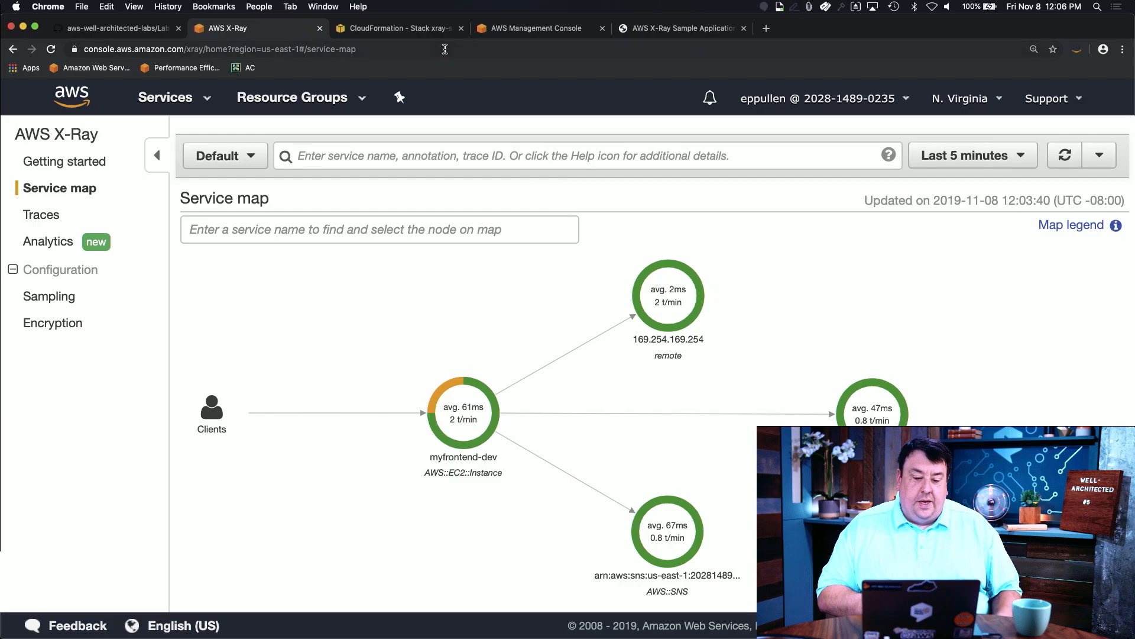
# Step: Delete the xray-sample stack, confirm both sample stacks are deleting, and switch to PowerPoint
pyautogui.click(413, 31)
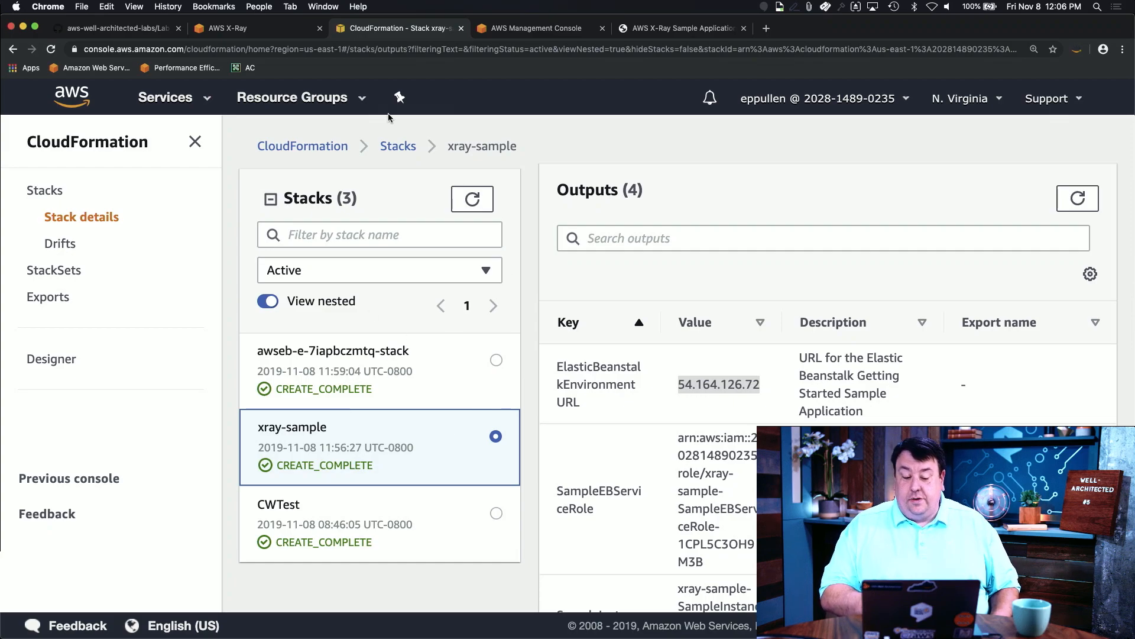
pyautogui.click(335, 445)
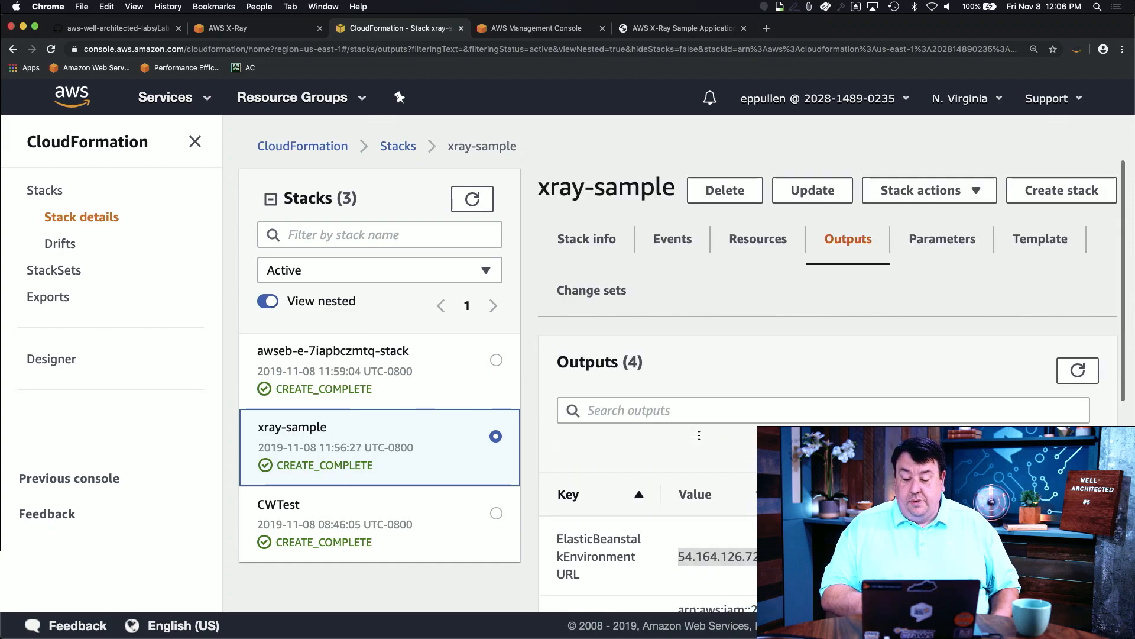
pyautogui.click(740, 202)
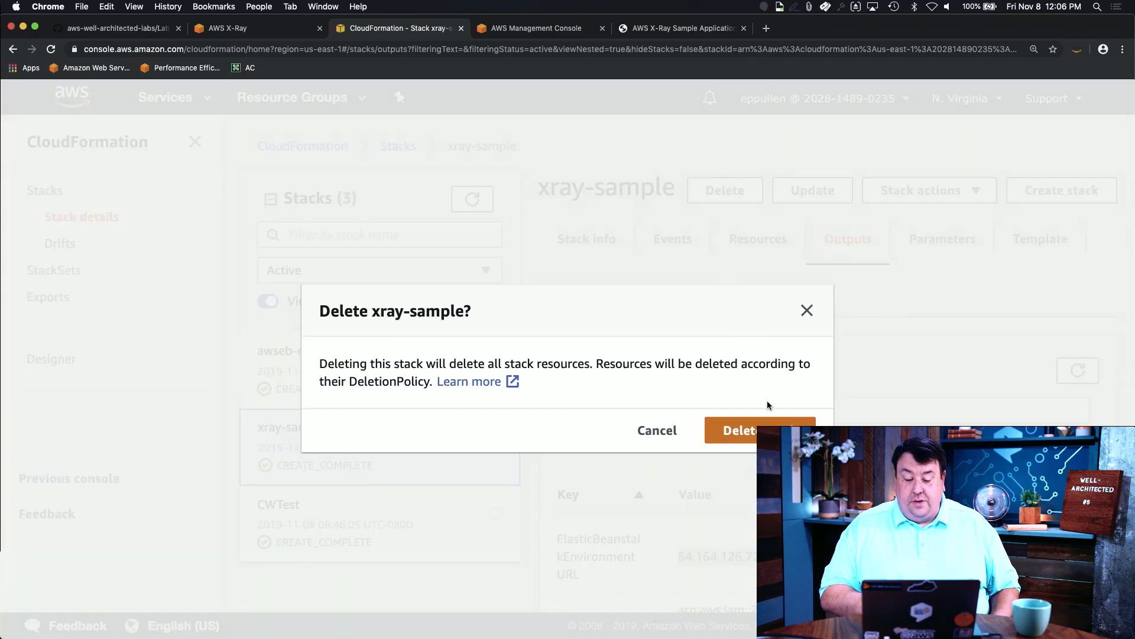
pyautogui.click(751, 428)
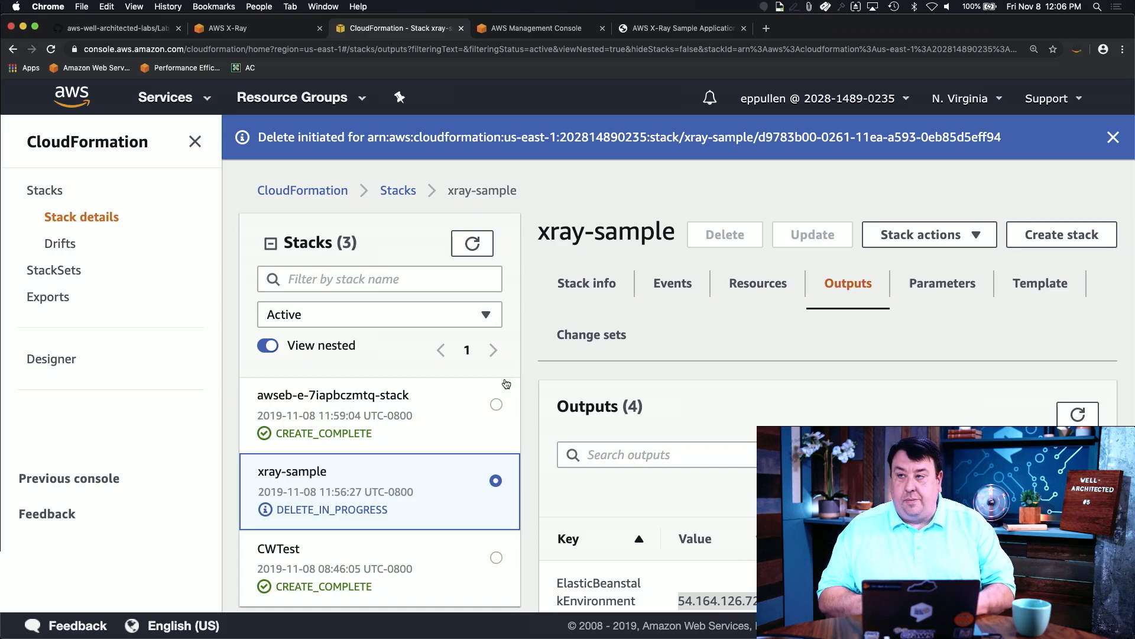
pyautogui.click(484, 430)
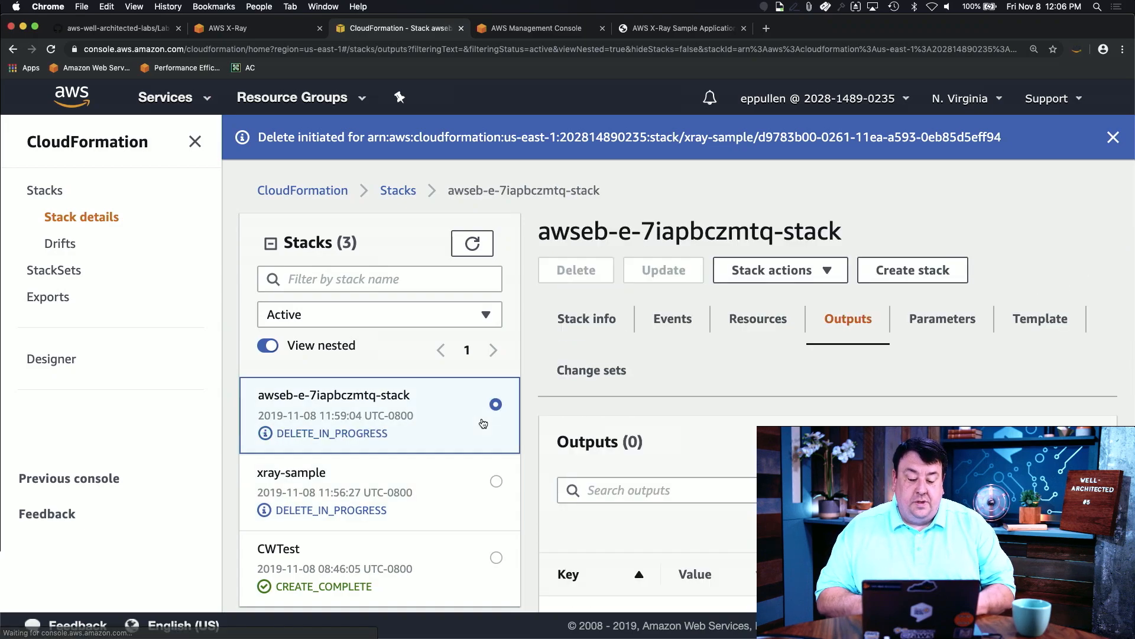
pyautogui.press('super+Tab')
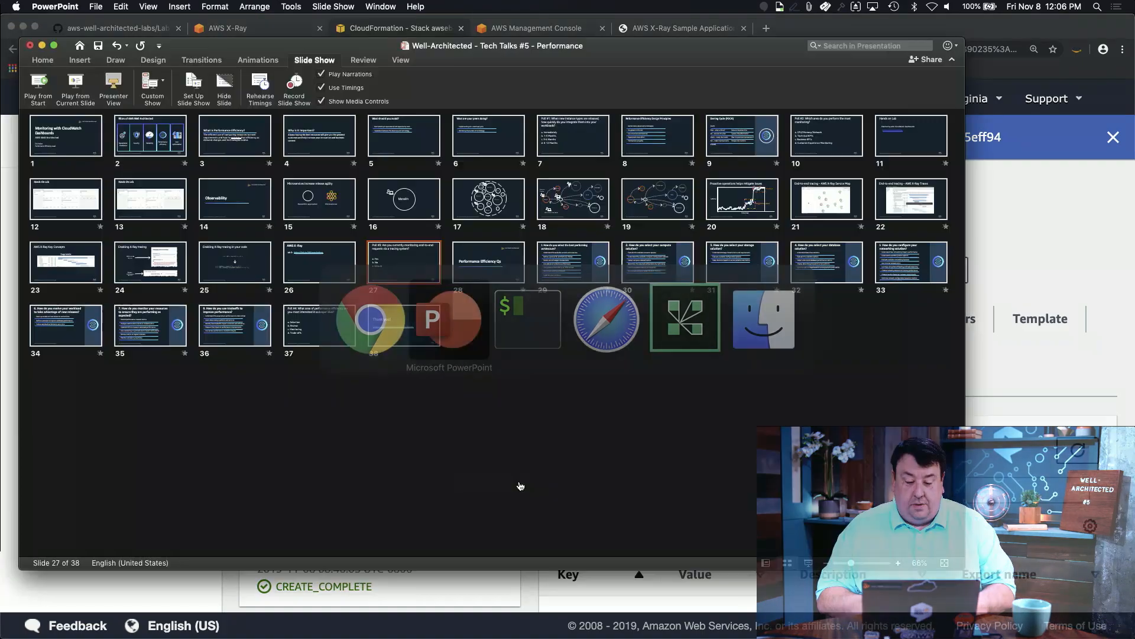